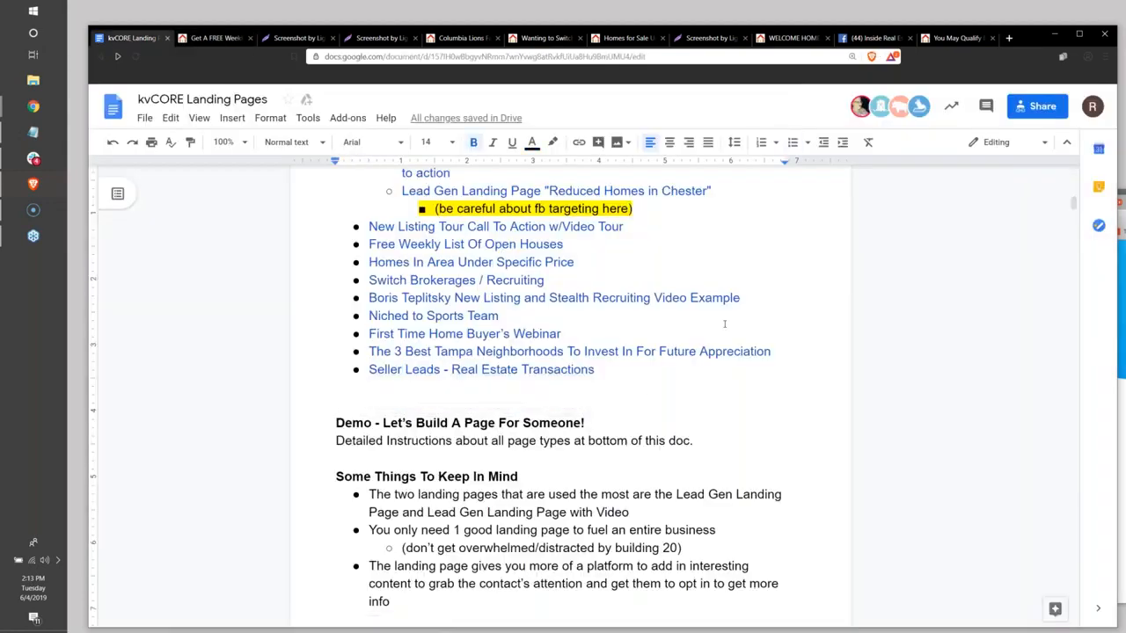
# Add a bullet "Other Ideas" below "Seller Leads - Real Estate Transactions"
pyautogui.scroll(2, 725, 324)
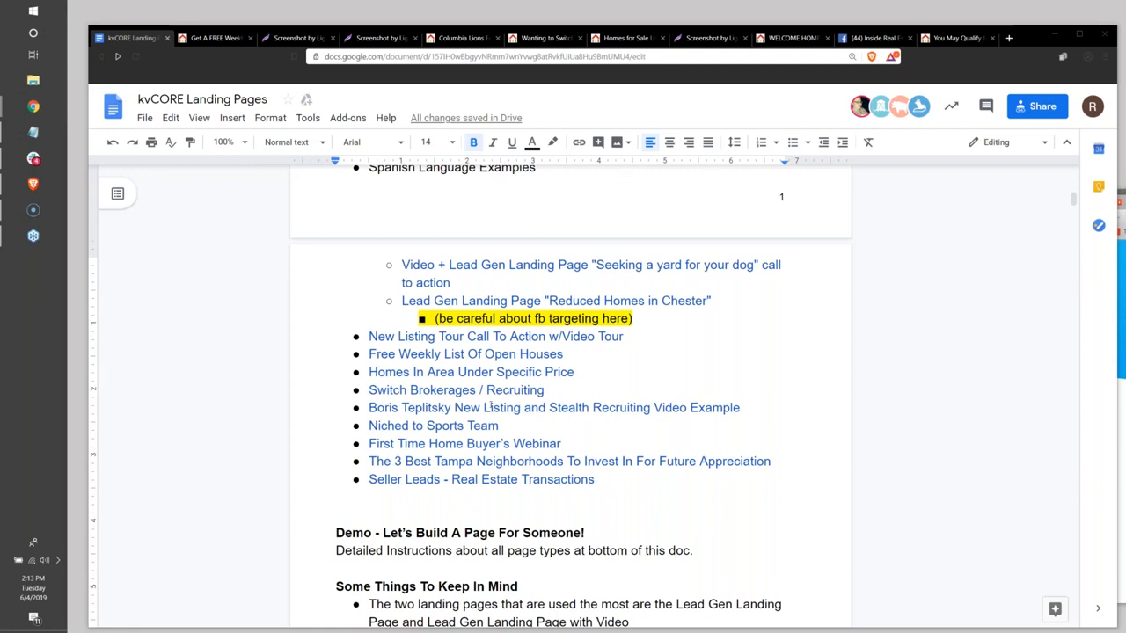
pyautogui.click(607, 484)
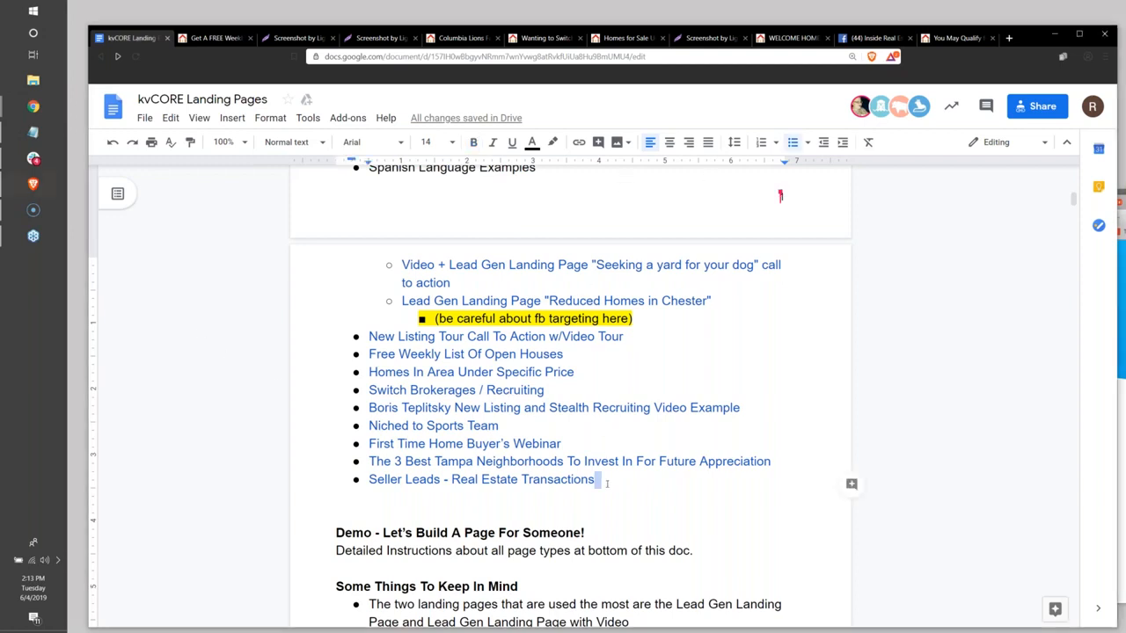
pyautogui.press('Return')
pyautogui.write('Other Ideas')
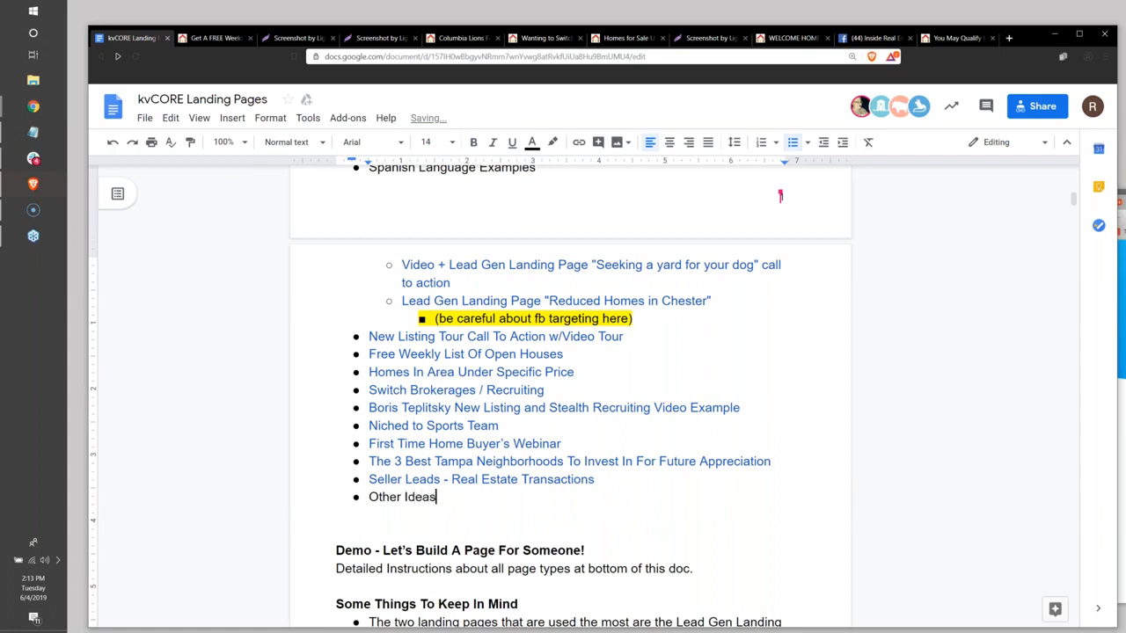
# Add a sub-bullet under "Other Ideas" reading "Free Weekly List Of “Smaller Homes (under 900 sq ft) for Downsizers"
pyautogui.press('Return')
pyautogui.press('Tab')
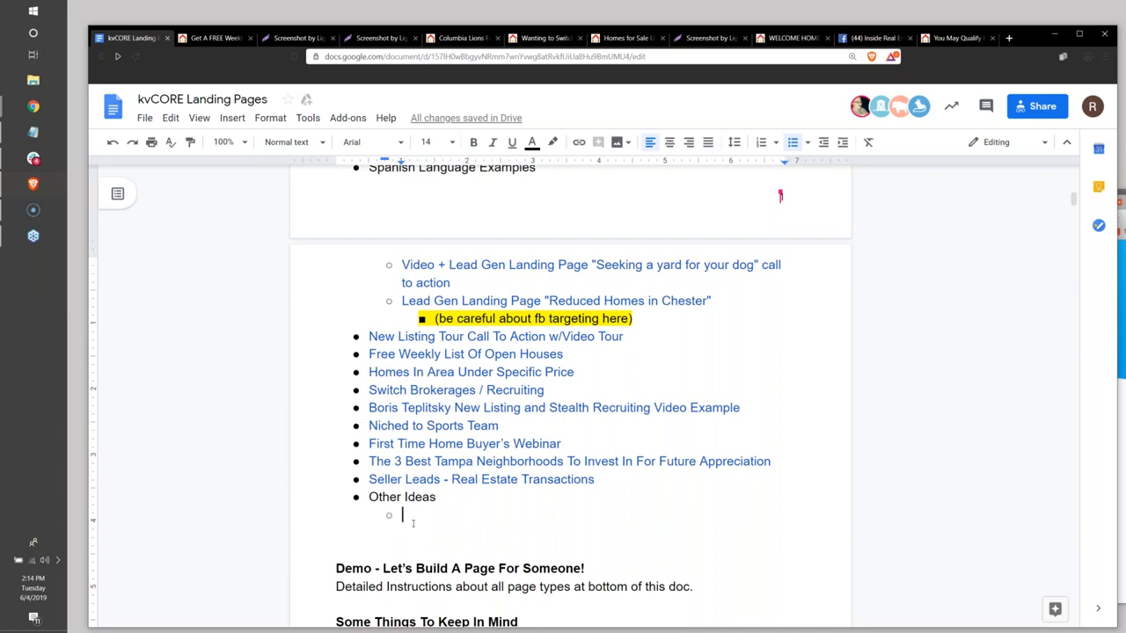
pyautogui.write('Free Weekly')
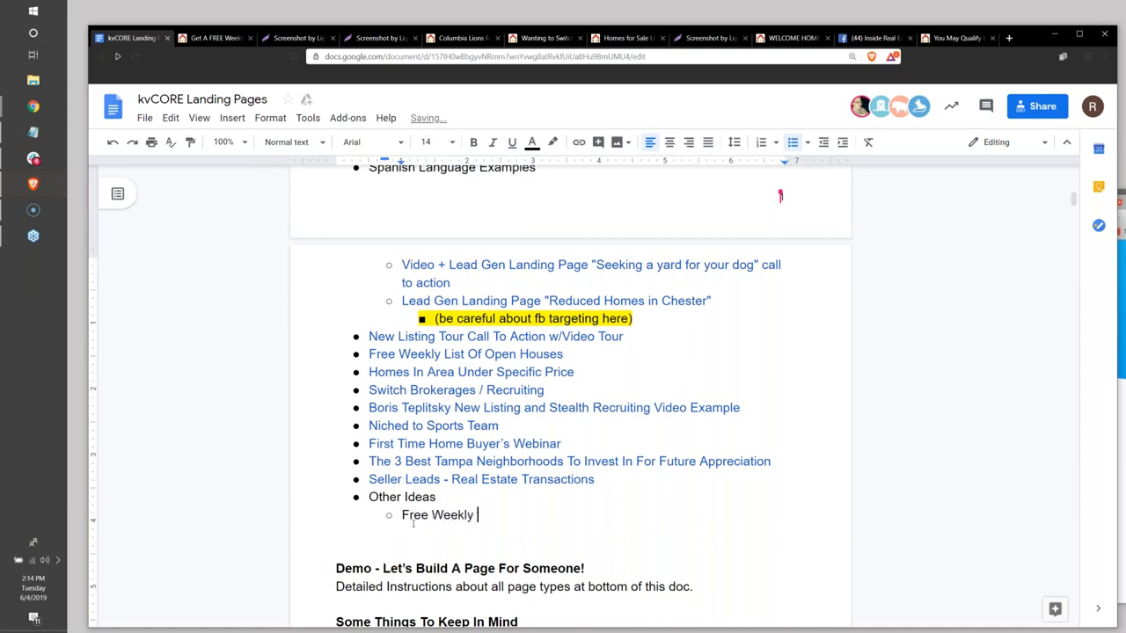
pyautogui.write(' List Of "Smaller')
pyautogui.press('BackSpace')
pyautogui.press('BackSpace')
pyautogui.press('BackSpace')
pyautogui.press('BackSpace')
pyautogui.press('BackSpace')
pyautogui.press('BackSpace')
pyautogui.press('BackSpace')
pyautogui.write('Homes')
pyautogui.press('BackSpace')
pyautogui.press('BackSpace')
pyautogui.press('BackSpace')
pyautogui.press('BackSpace')
pyautogui.press('BackSpace')
pyautogui.press('BackSpace')
pyautogui.write('Smaller Homes')
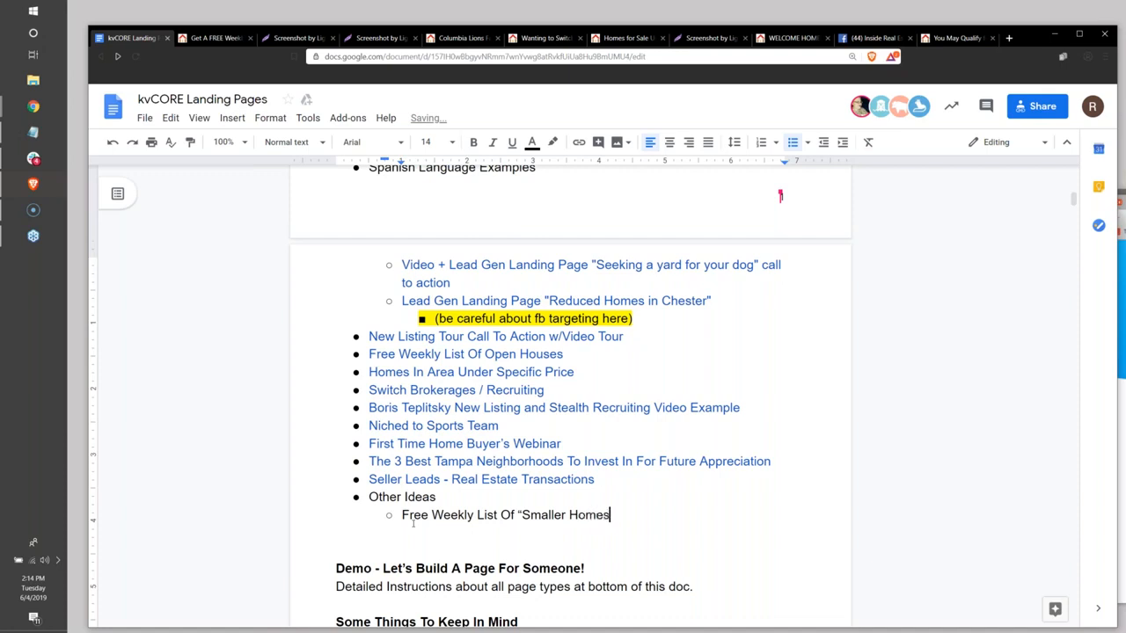
pyautogui.write(' (under 900 sq')
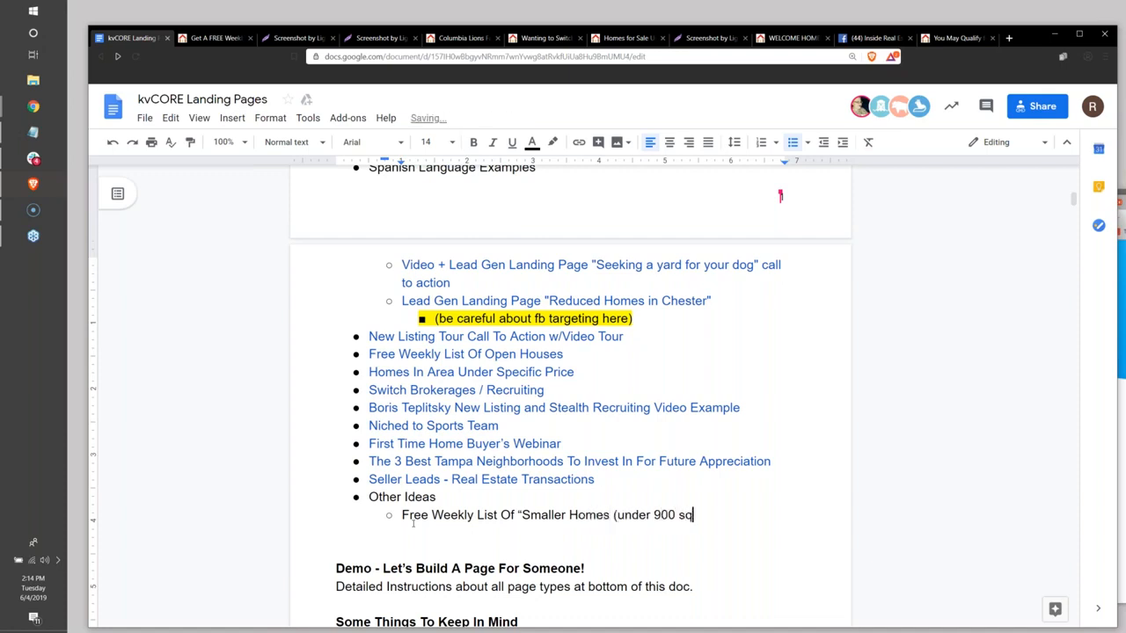
pyautogui.write(' ft) for Downsizers')
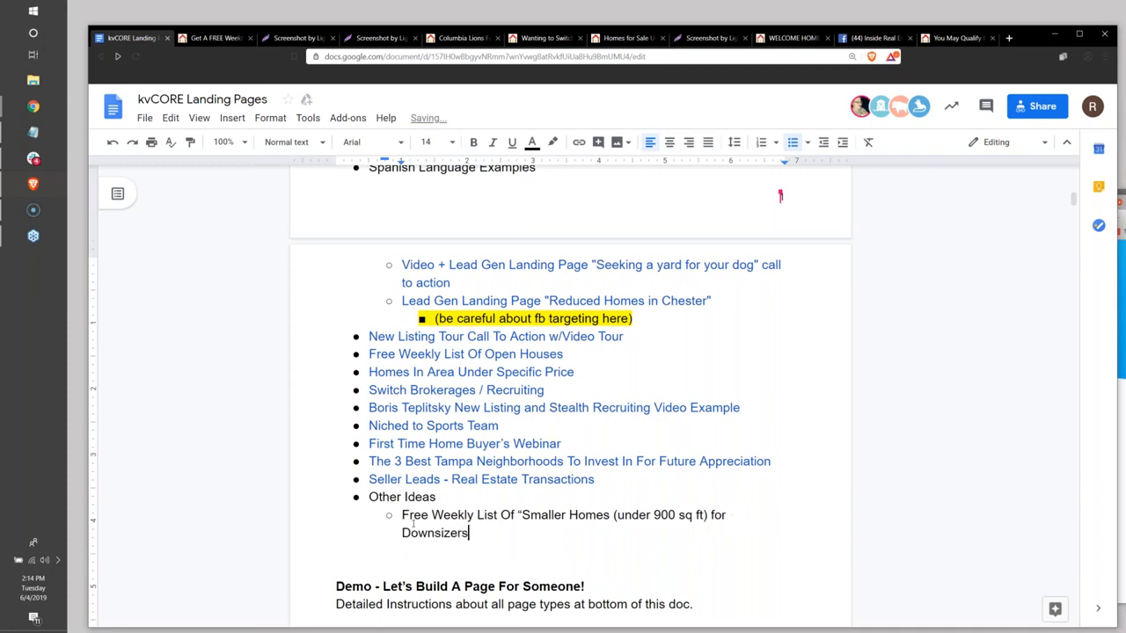
# Insert "Empty Nest? - " at the start of the downsizers sub-bullet
pyautogui.press('Up')
pyautogui.press('Left')
pyautogui.press('Left')
pyautogui.press('Left')
pyautogui.press('Left')
pyautogui.press('Left')
pyautogui.press('Left')
pyautogui.press('Left')
pyautogui.press('Left')
pyautogui.press('Left')
pyautogui.press('Left')
pyautogui.press('Left')
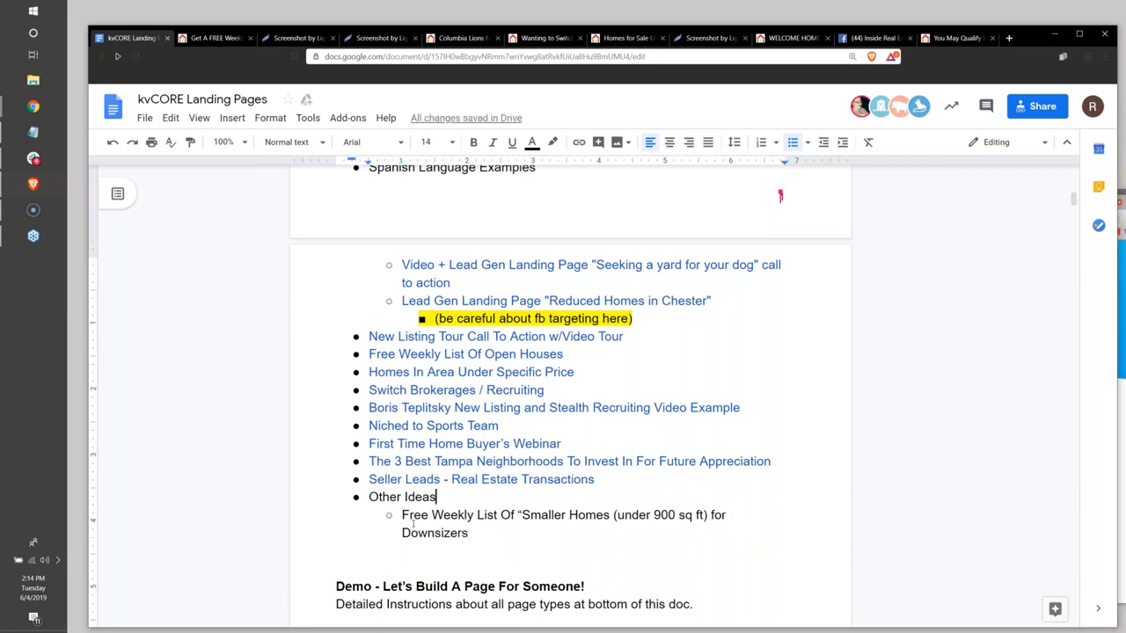
pyautogui.press('Right')
pyautogui.write('Empty Nest? ')
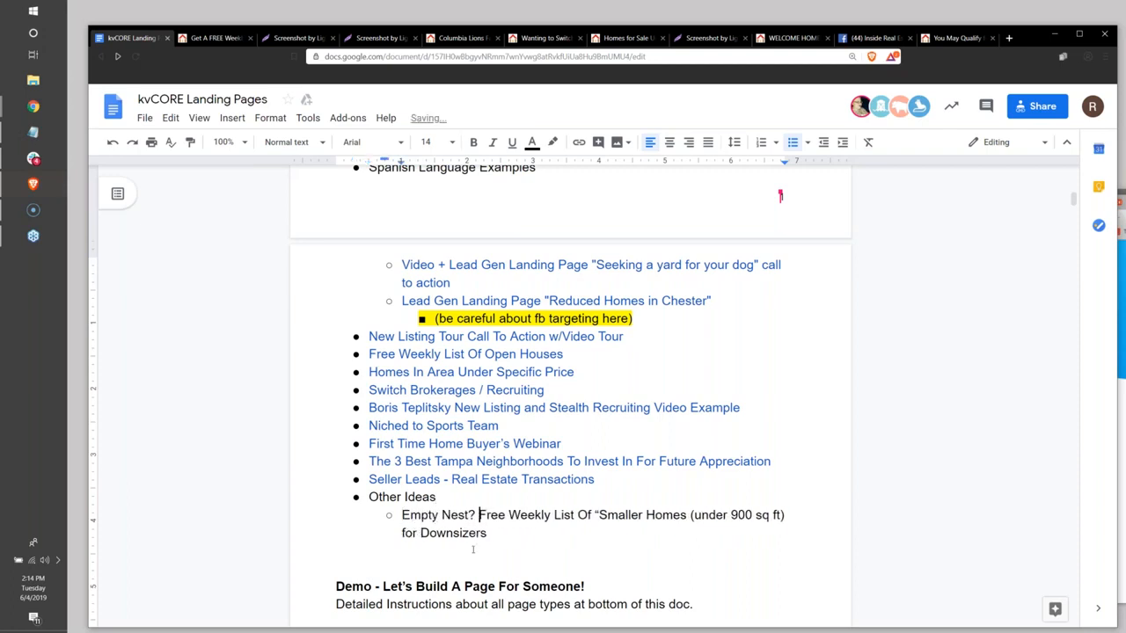
pyautogui.write('-')
# Add a second sub-bullet "Fixer Uppers - FREE Weekly List of Tampa Fixer Uppers", followed by an empty one
pyautogui.click(513, 530)
pyautogui.press('Return')
pyautogui.write('Fxe')
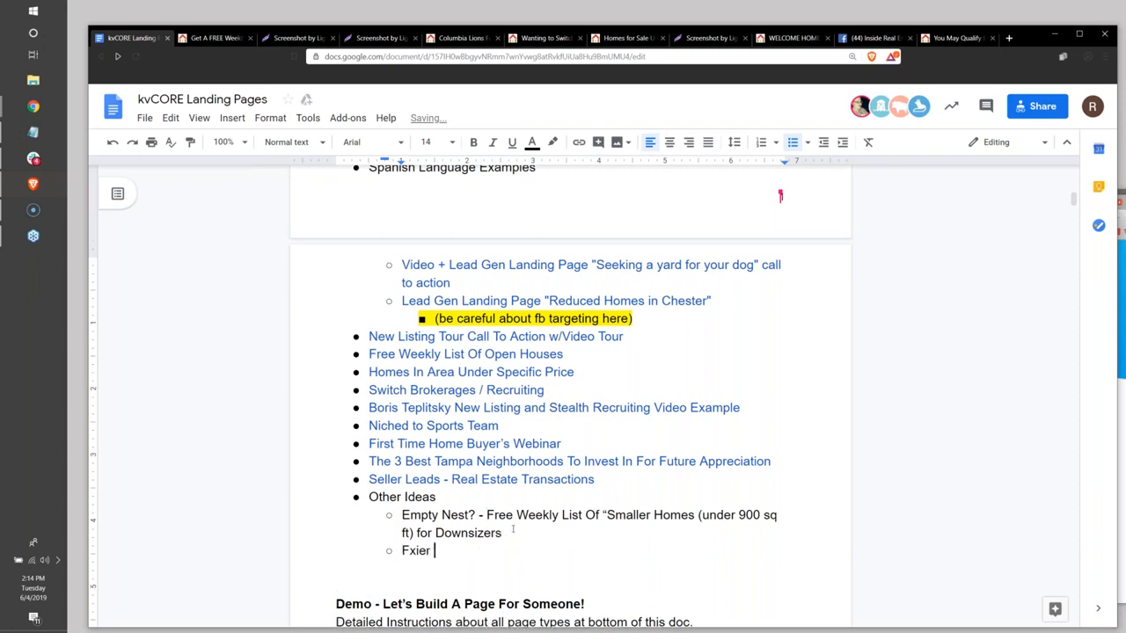
pyautogui.press('BackSpace')
pyautogui.press('BackSpace')
pyautogui.write('ixer Uppers - FREE Weekly')
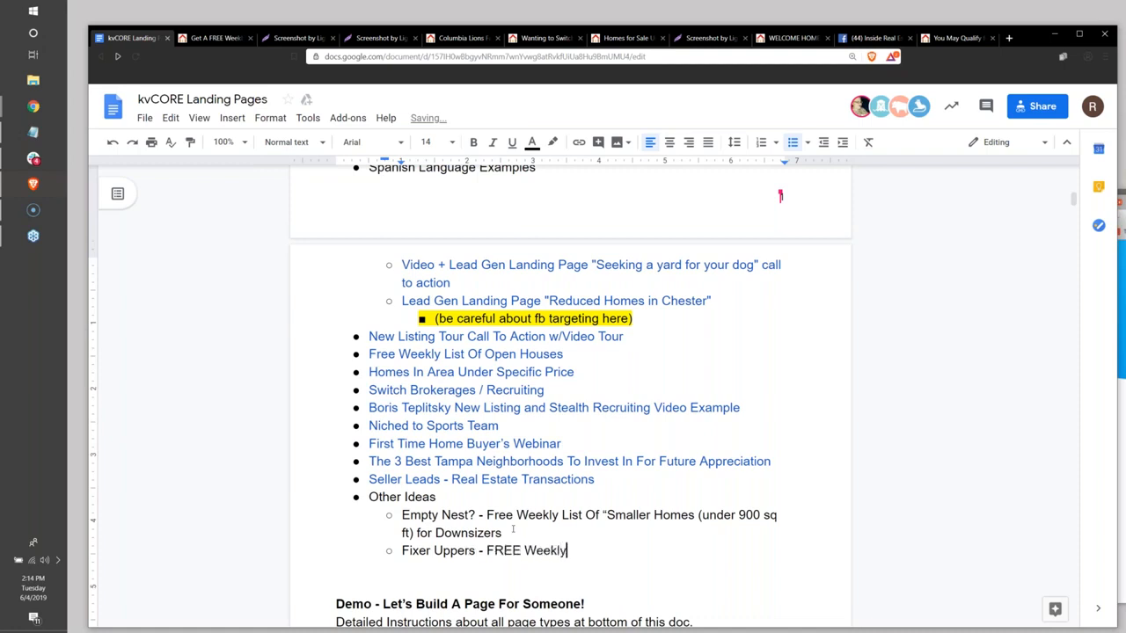
pyautogui.write(' List of "')
pyautogui.press('BackSpace')
pyautogui.write('tamp')
pyautogui.press('BackSpace')
pyautogui.press('BackSpace')
pyautogui.press('BackSpace')
pyautogui.press('BackSpace')
pyautogui.press('BackSpace')
pyautogui.write('Tampa Fixer')
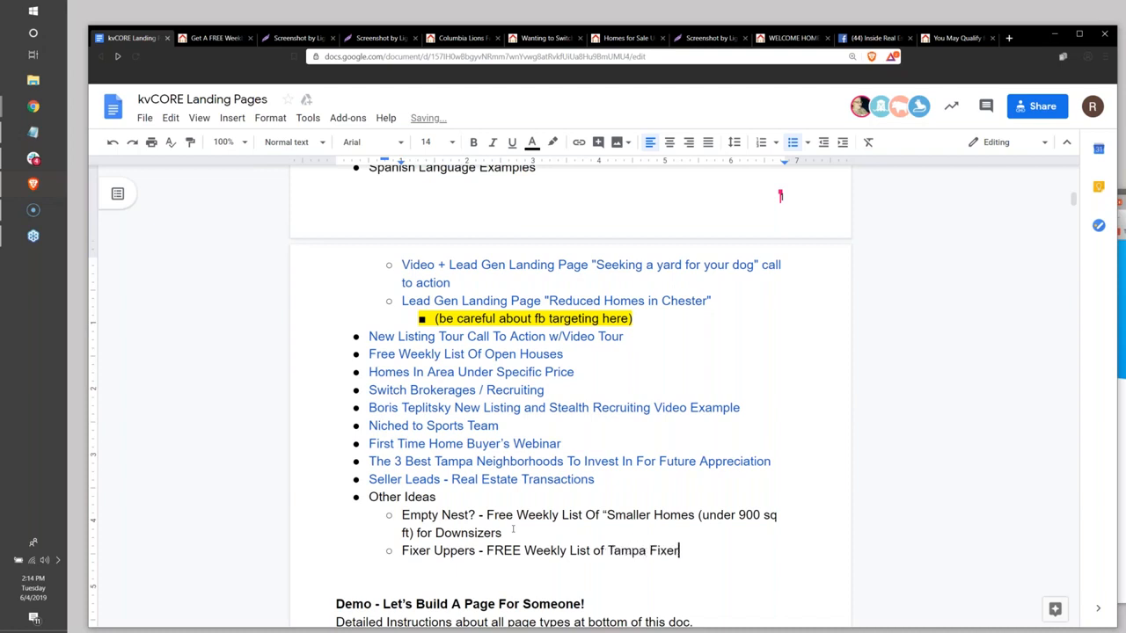
pyautogui.write(' UPpers')
pyautogui.press('BackSpace')
pyautogui.press('BackSpace')
pyautogui.press('BackSpace')
pyautogui.press('BackSpace')
pyautogui.press('BackSpace')
pyautogui.write('pep')
pyautogui.press('BackSpace')
pyautogui.press('BackSpace')
pyautogui.write('pers')
pyautogui.press('Return')
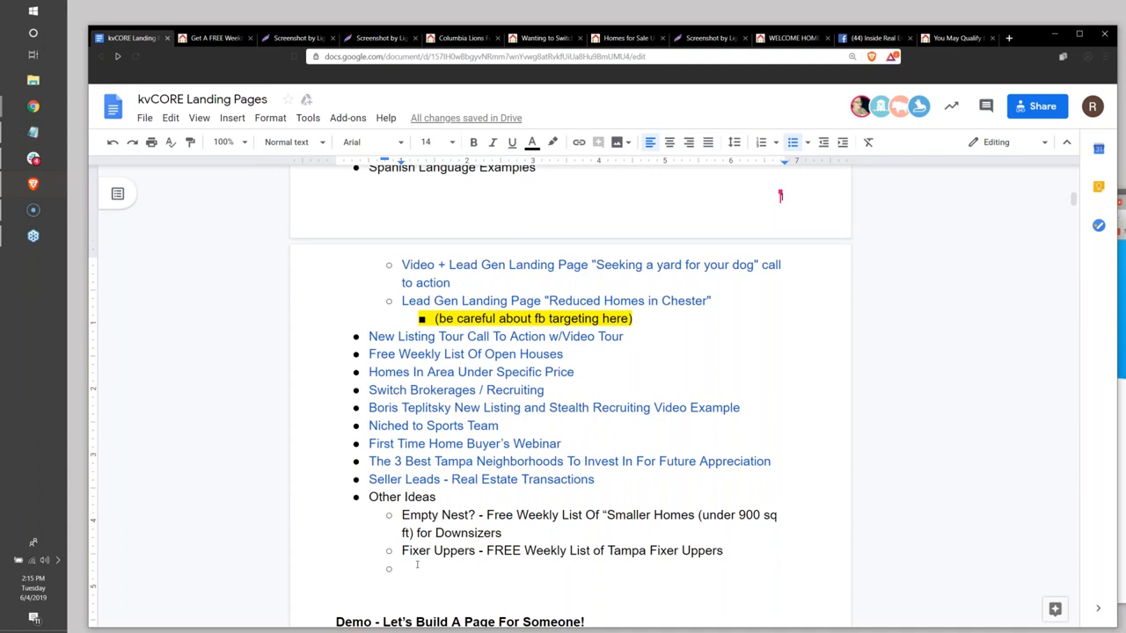
# Reword the part before the dash in the Fixer Uppers sub-bullet as "Free Weekly List of Fixer Uppers, Bank Owned Foreclosures, and Short Sales"
pyautogui.click(395, 551)
pyautogui.write('Free Weekly List of')
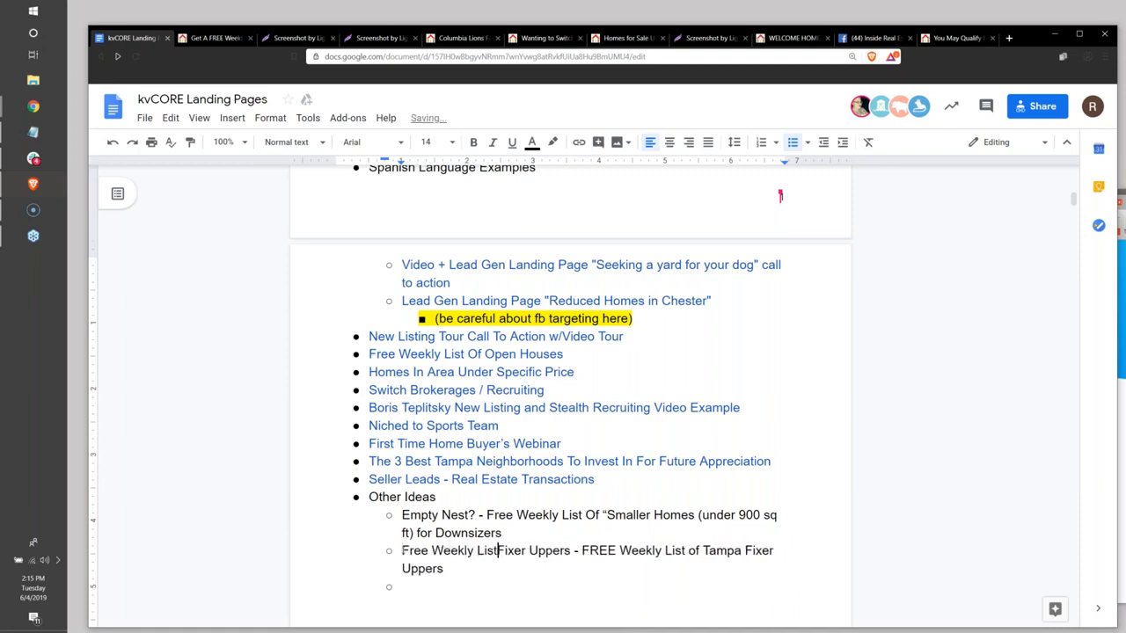
pyautogui.click(570, 551)
pyautogui.click(590, 551)
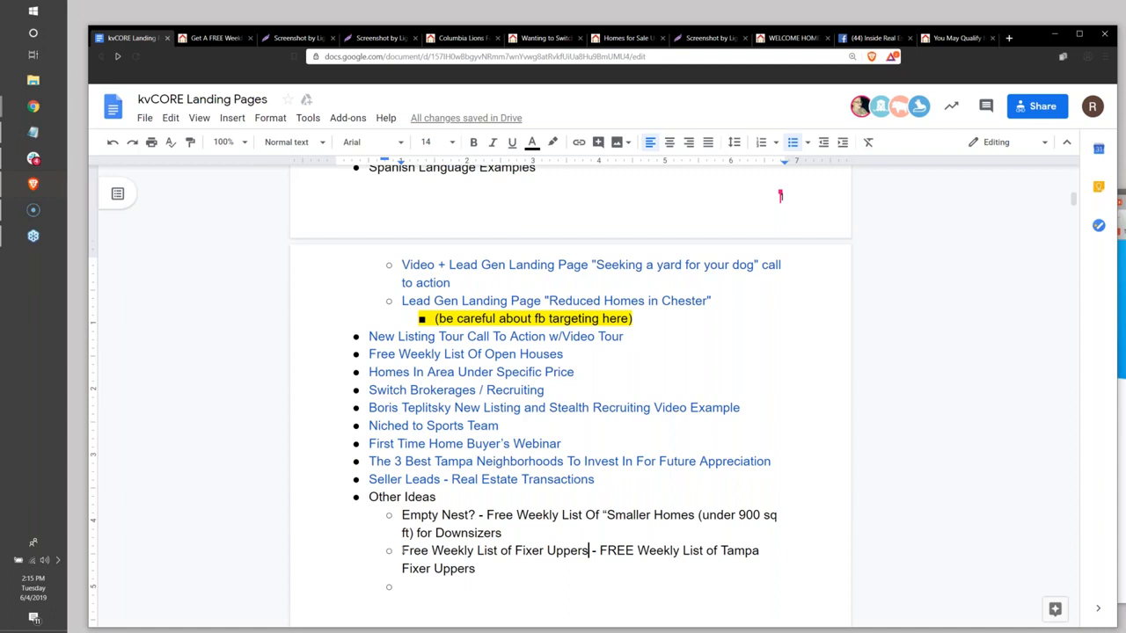
pyautogui.write(',')
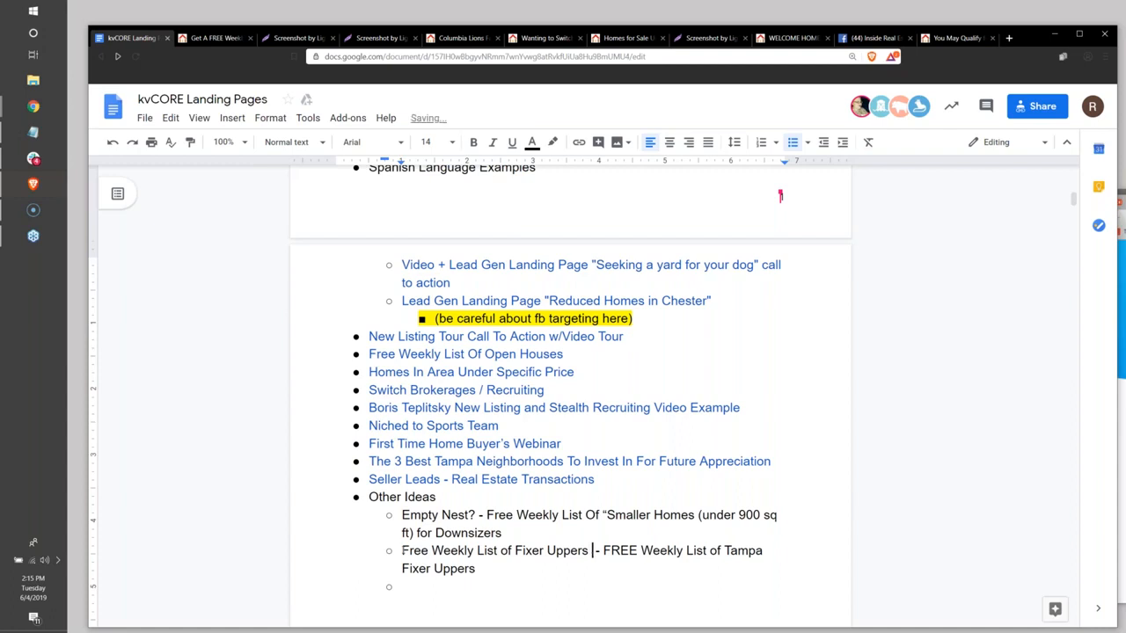
pyautogui.write(' Foreclo')
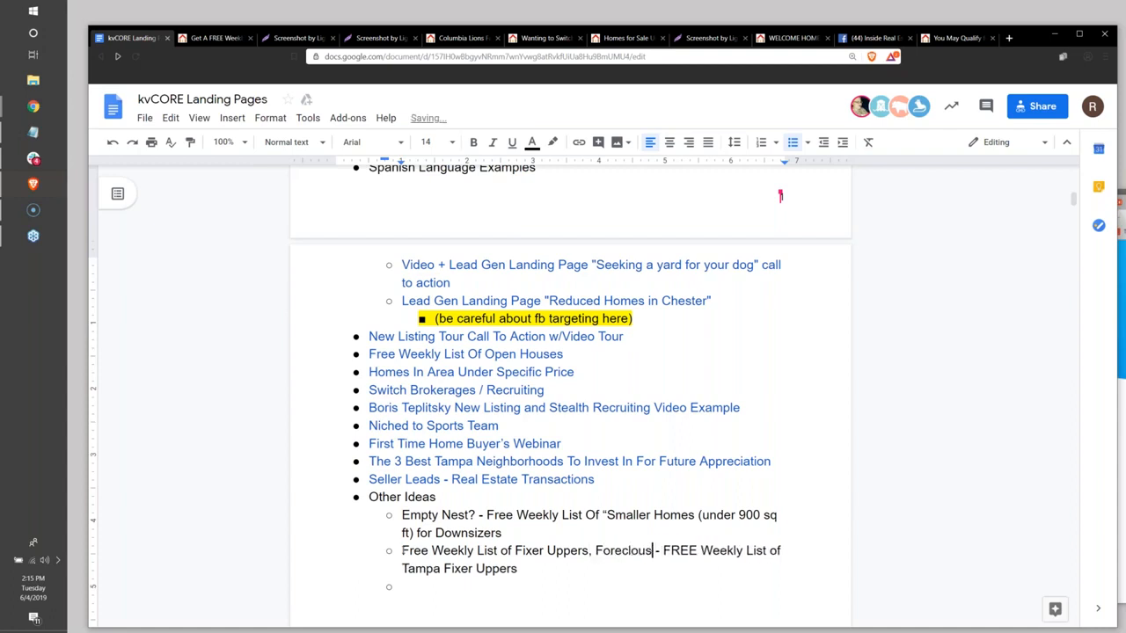
pyautogui.write('res')
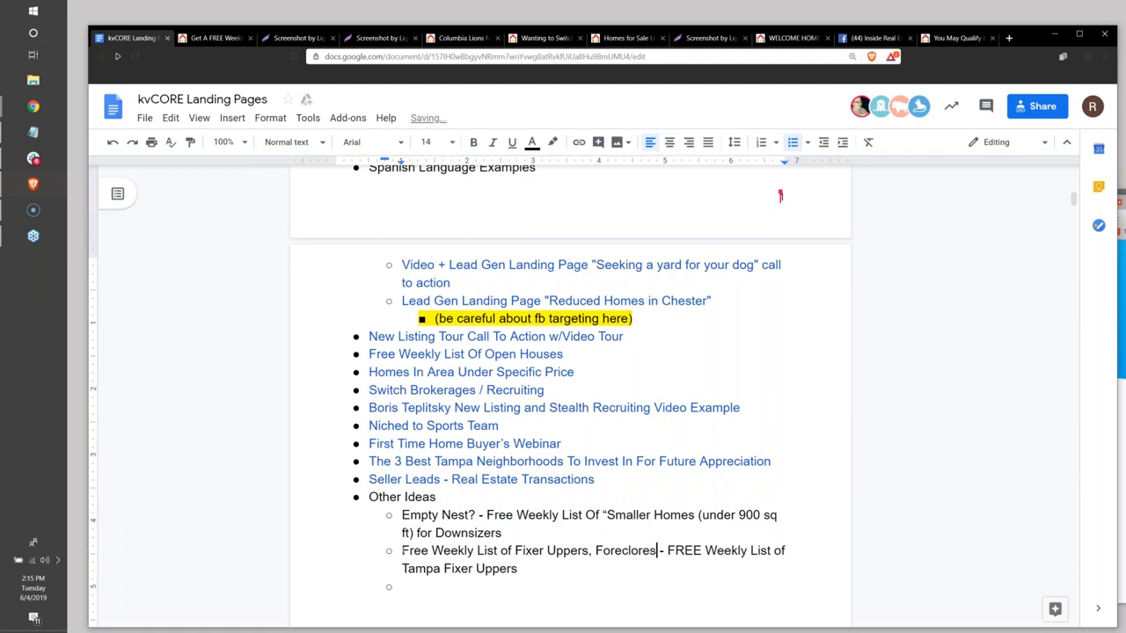
pyautogui.press('BackSpace')
pyautogui.press('BackSpace')
pyautogui.press('BackSpace')
pyautogui.press('BackSpace')
pyautogui.press('BackSpace')
pyautogui.press('BackSpace')
pyautogui.press('BackSpace')
pyautogui.press('BackSpace')
pyautogui.press('BackSpace')
pyautogui.press('BackSpace')
pyautogui.write('Bank Owned Fo')
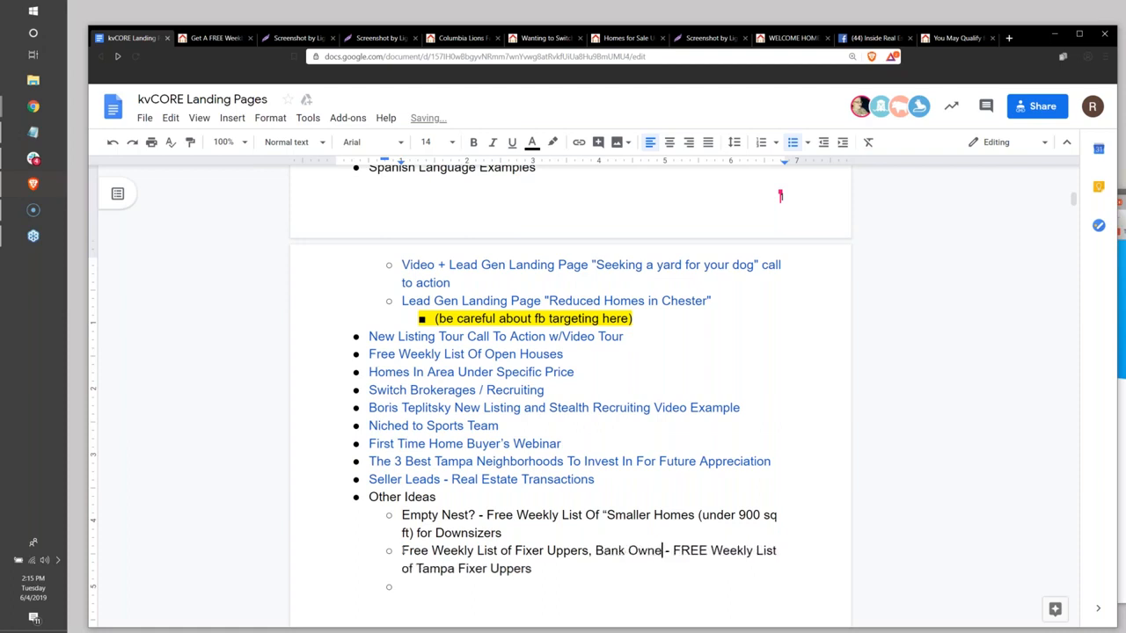
pyautogui.write('reclosur')
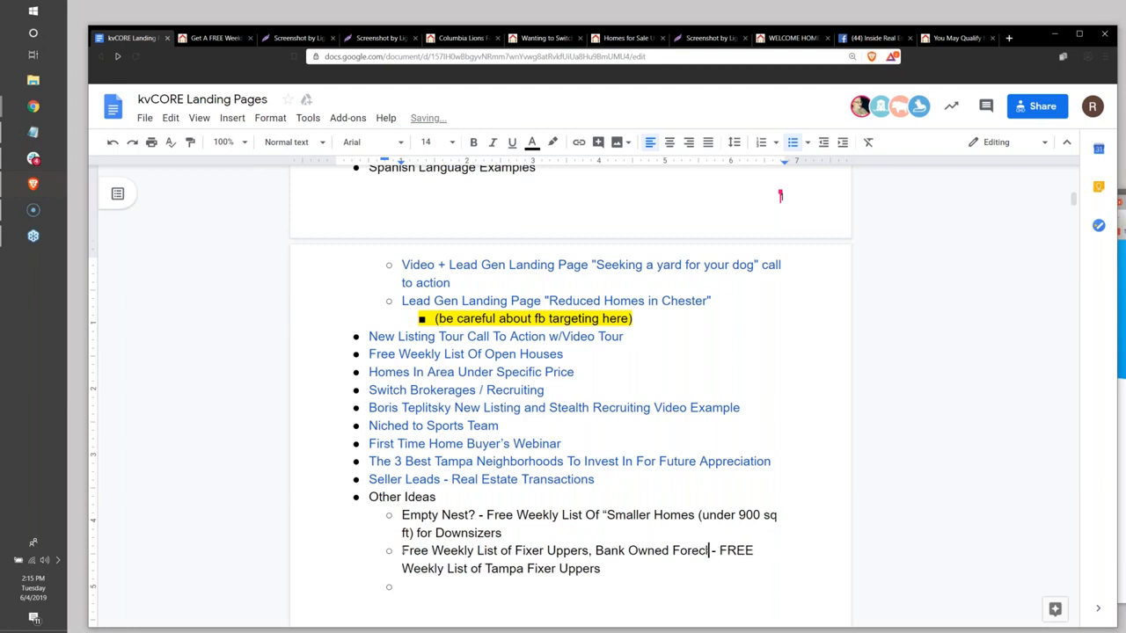
pyautogui.write('es, and')
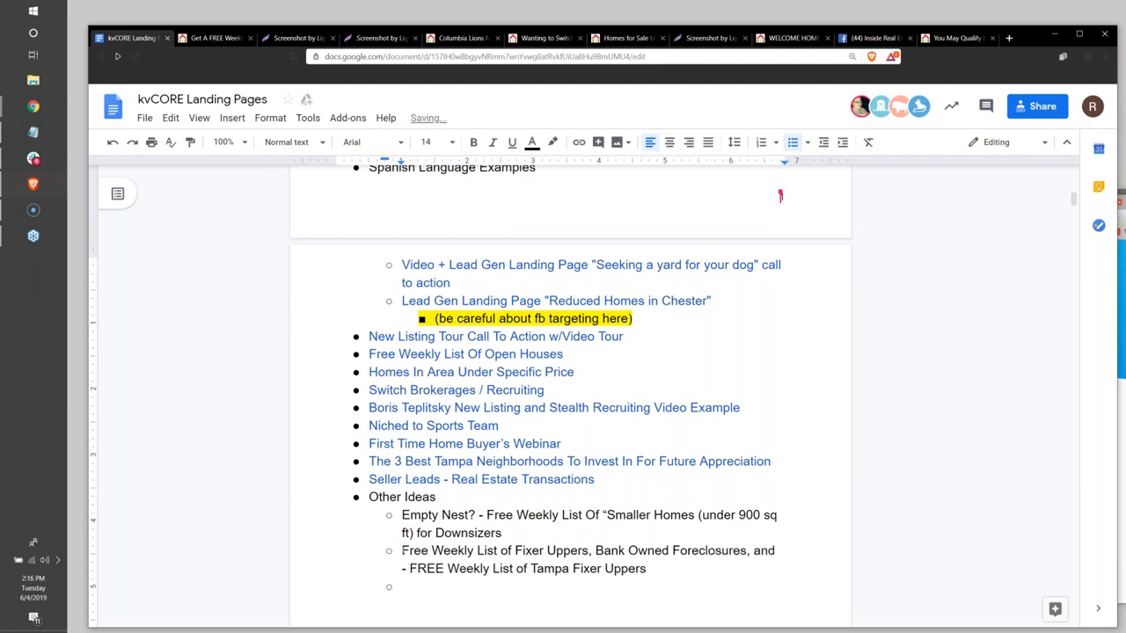
pyautogui.write(' Short')
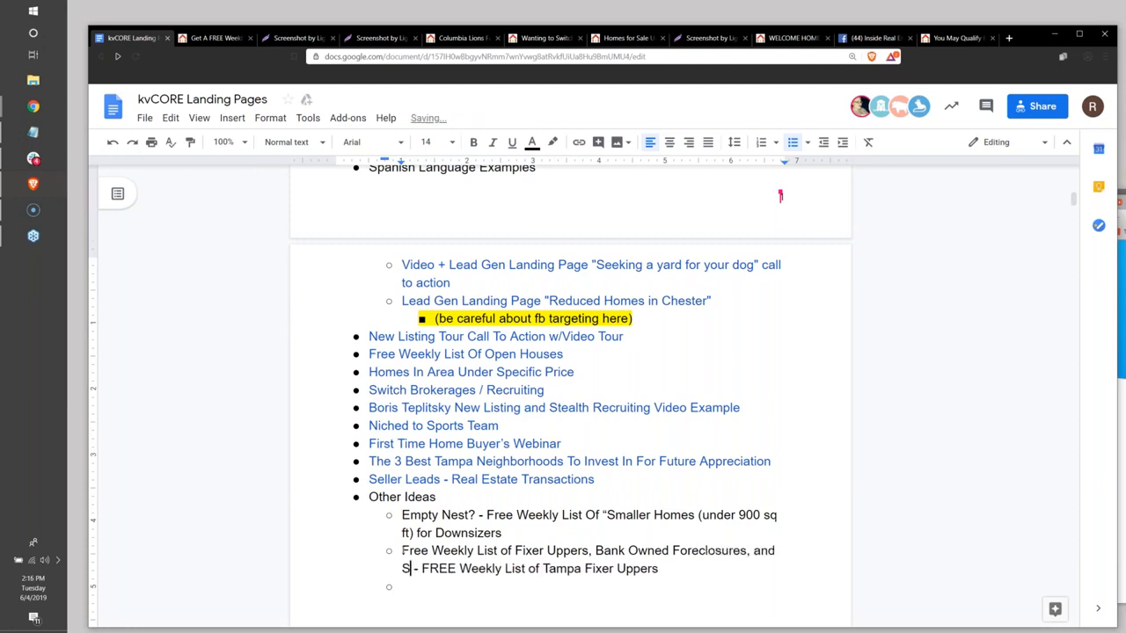
pyautogui.write(' Sales')
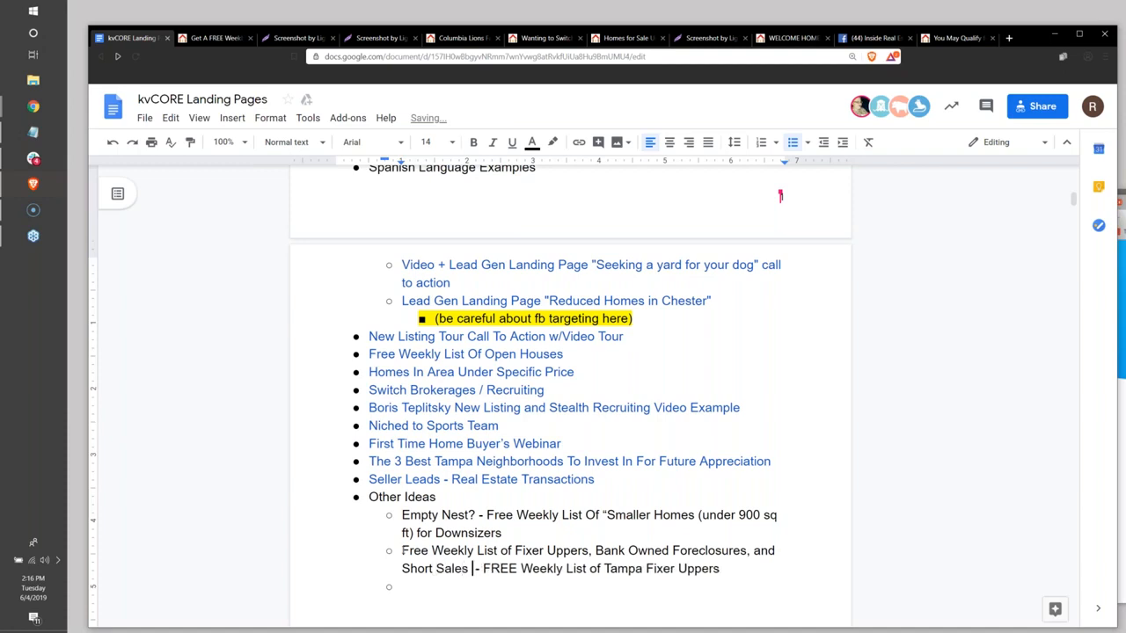
# Split "FREE Weekly List of Tampa Fixer Uppers" into its own sub-bullet and remove the leading dash
pyautogui.press('Return')
pyautogui.press('Delete')
pyautogui.press('Delete')
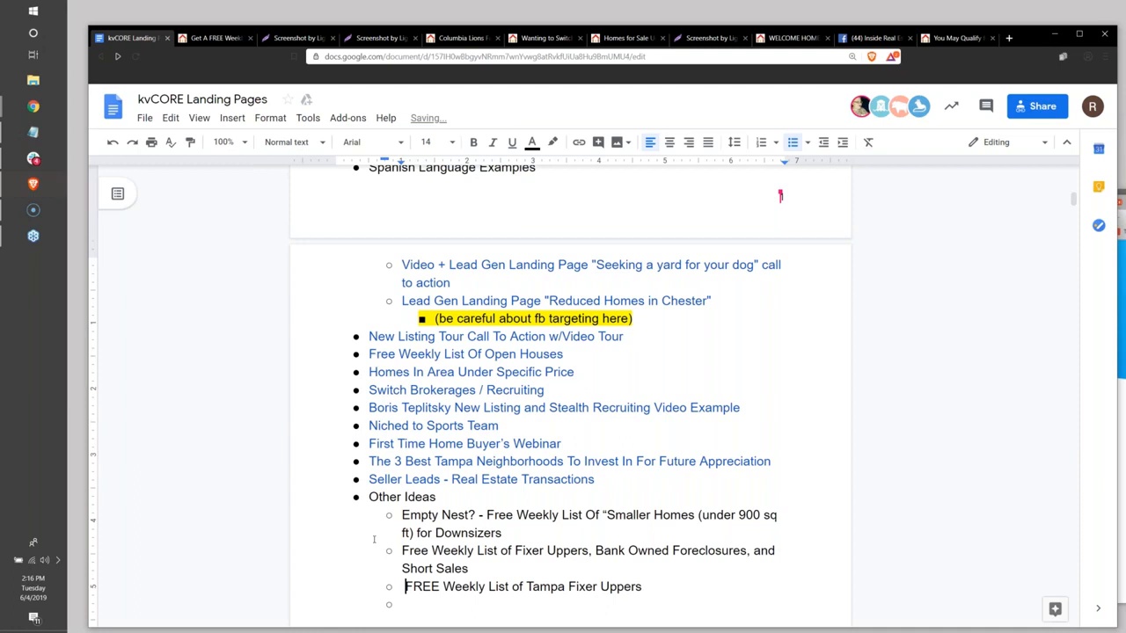
# Fill the empty last sub-bullet with "Reduced Properties" and start another one below it
pyautogui.scroll(-2, 373, 540)
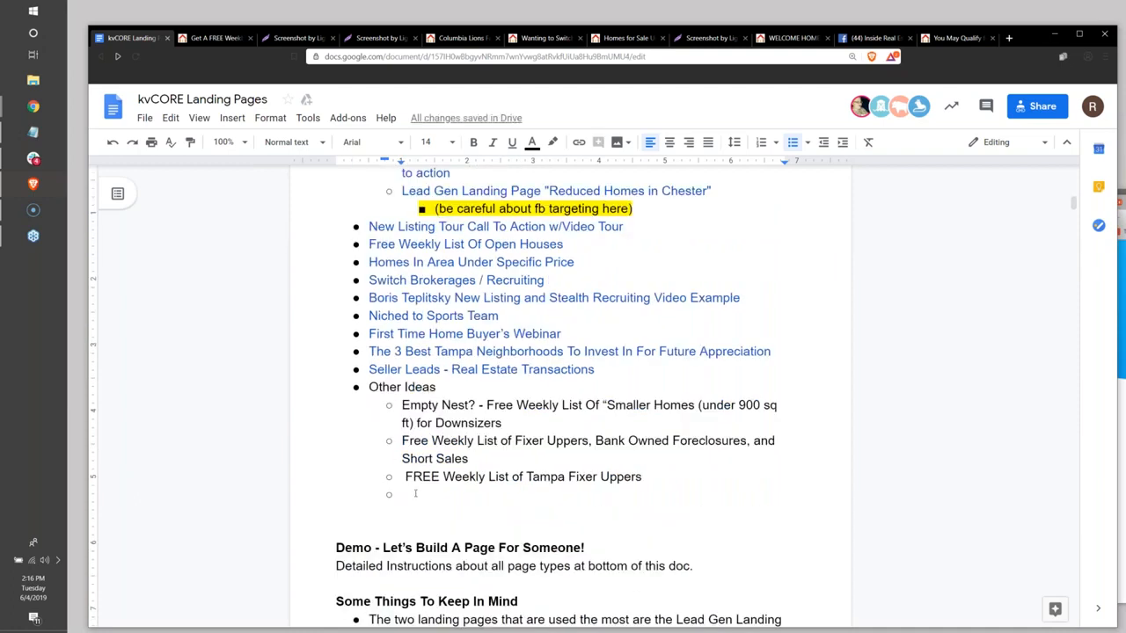
pyautogui.write('Reduced Properties')
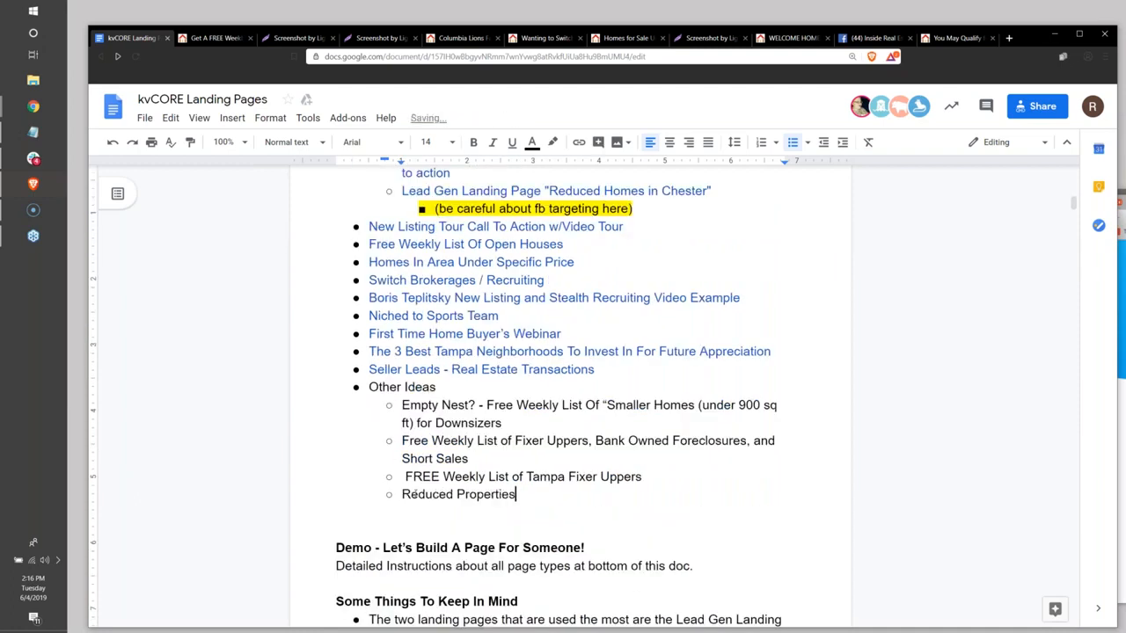
pyautogui.press('Return')
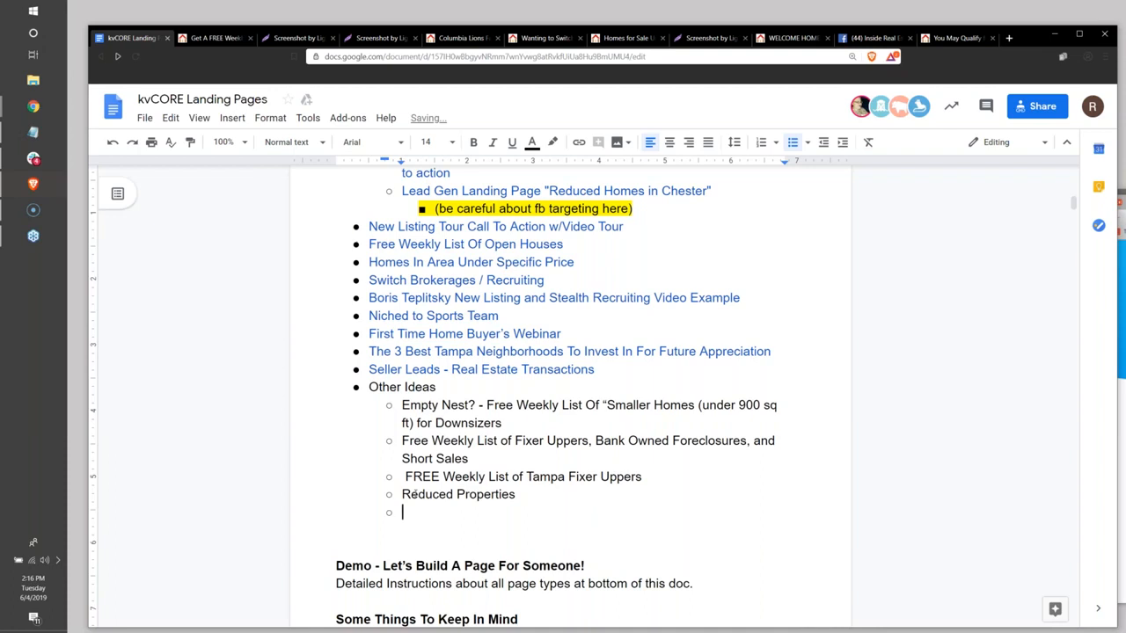
# Write "Tampa FL Homes With “Motivated” Sellers" in the new sub-bullet
pyautogui.write('Tampa FL H')
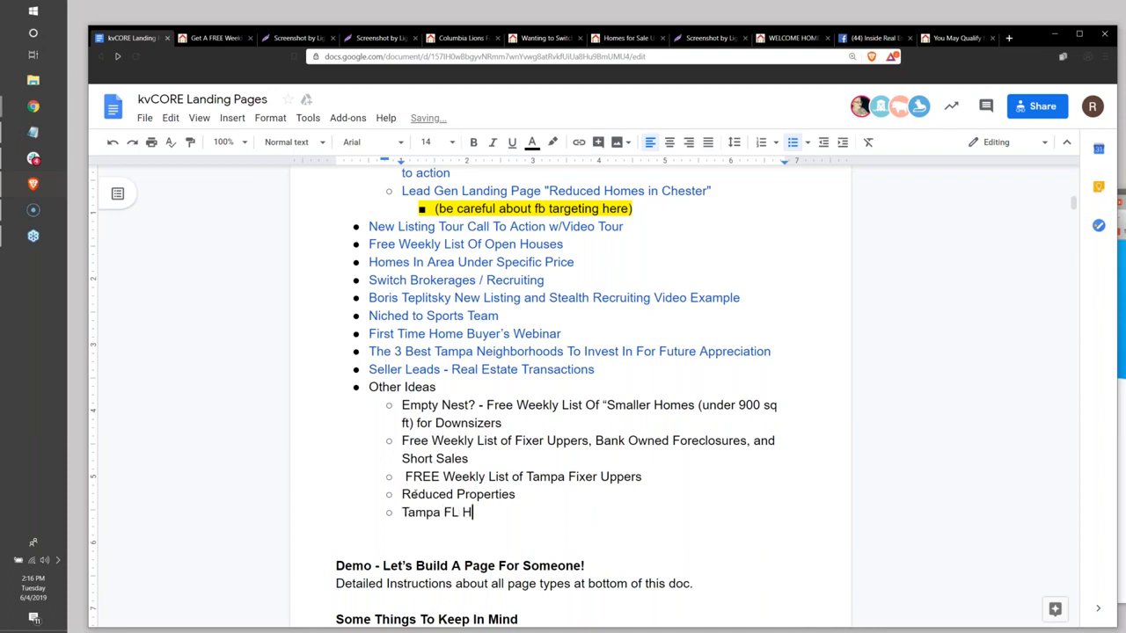
pyautogui.write('omes With "Motivte')
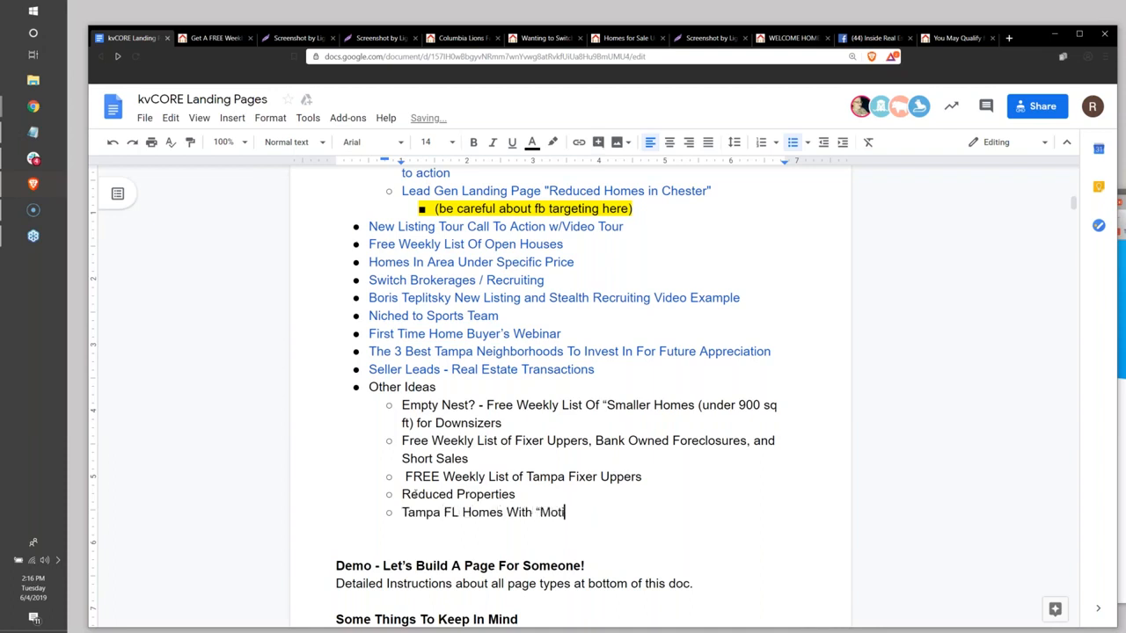
pyautogui.press('BackSpace')
pyautogui.press('BackSpace')
pyautogui.write('ated Sellers')
pyautogui.press('BackSpace')
pyautogui.press('BackSpace')
pyautogui.press('BackSpace')
pyautogui.press('BackSpace')
pyautogui.press('BackSpace')
pyautogui.press('BackSpace')
pyautogui.press('BackSpace')
pyautogui.press('BackSpace')
pyautogui.write('" Sellers')
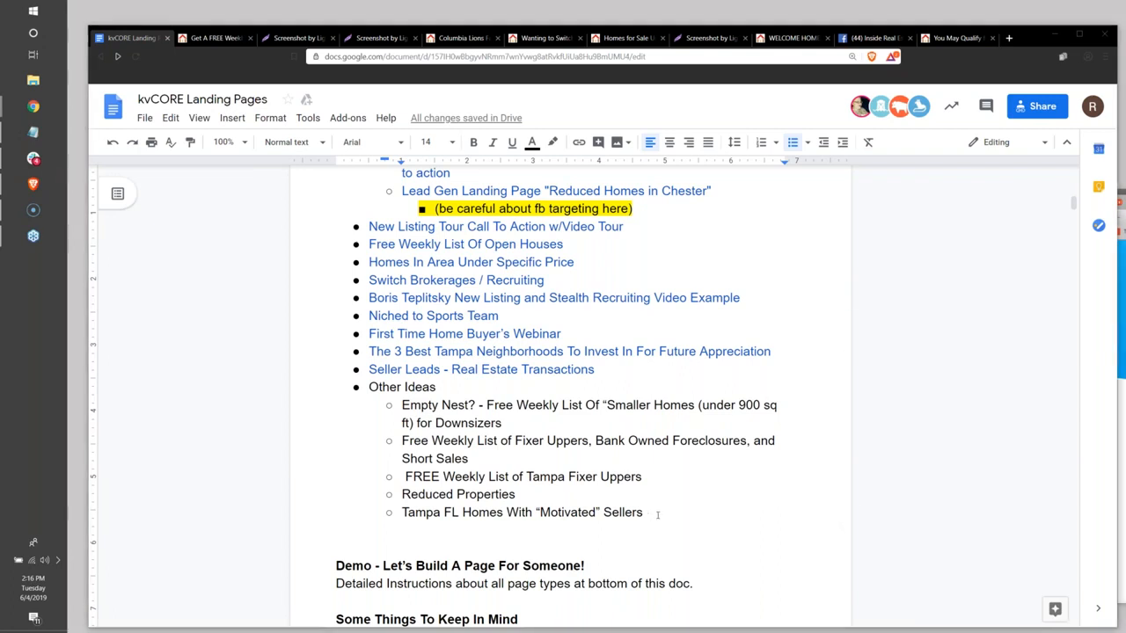
# Add a sub-bullet "(Circle Prospecting) -" below the motivated sellers idea
pyautogui.press('Return')
pyautogui.write('Circlue P')
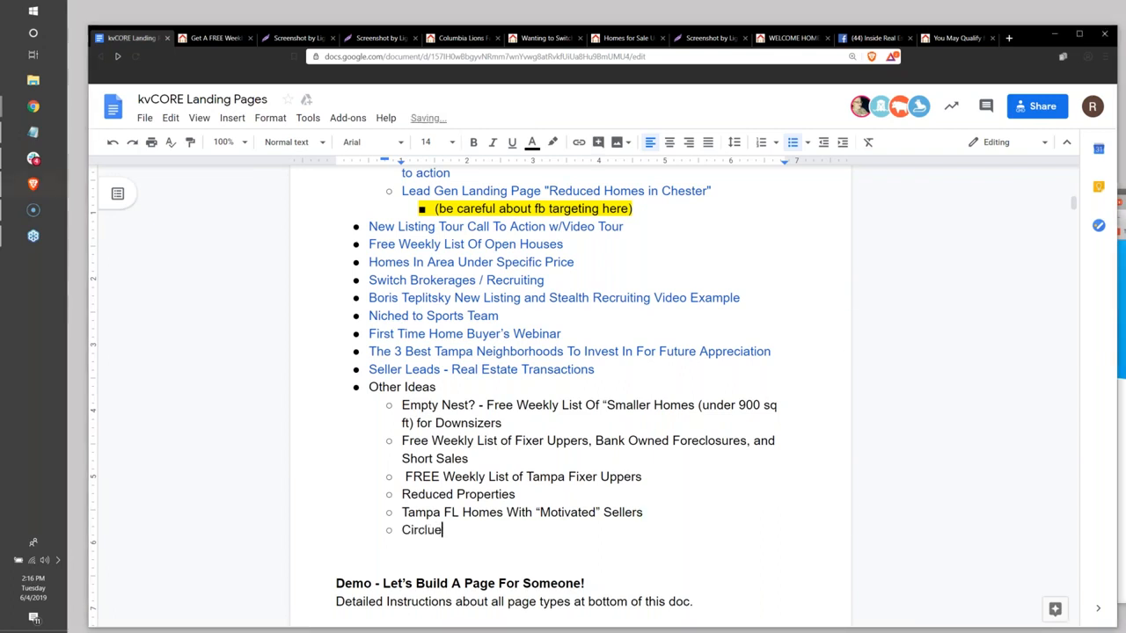
pyautogui.press('BackSpace')
pyautogui.press('BackSpace')
pyautogui.press('BackSpace')
pyautogui.press('BackSpace')
pyautogui.write('e Prospecting)')
pyautogui.press('Home')
pyautogui.write('(')
pyautogui.click(520, 528)
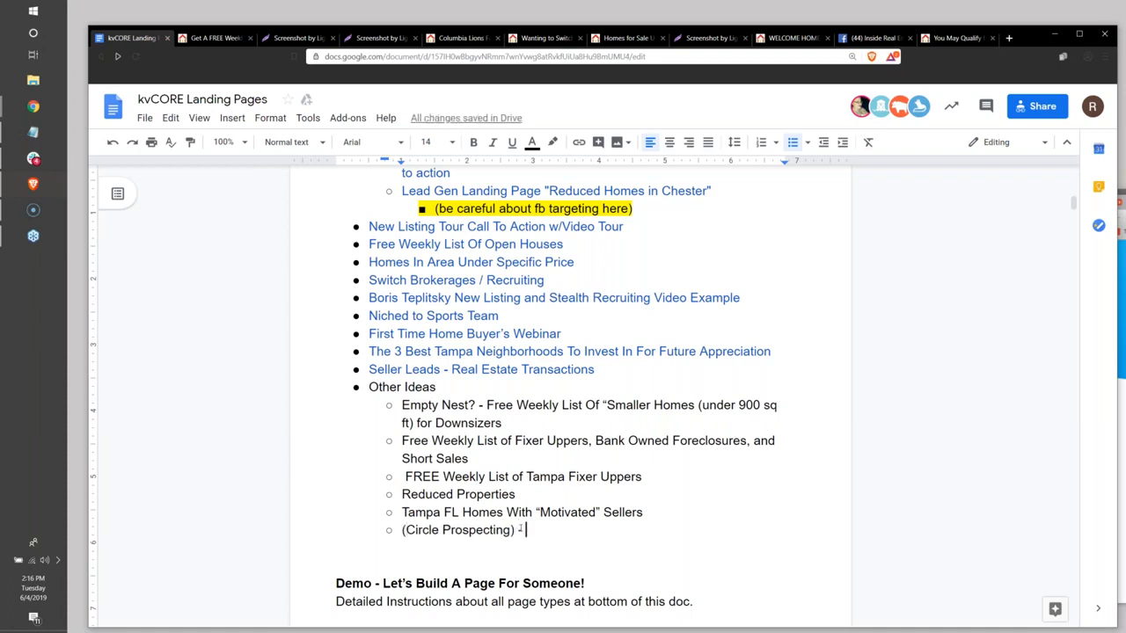
pyautogui.write('-')
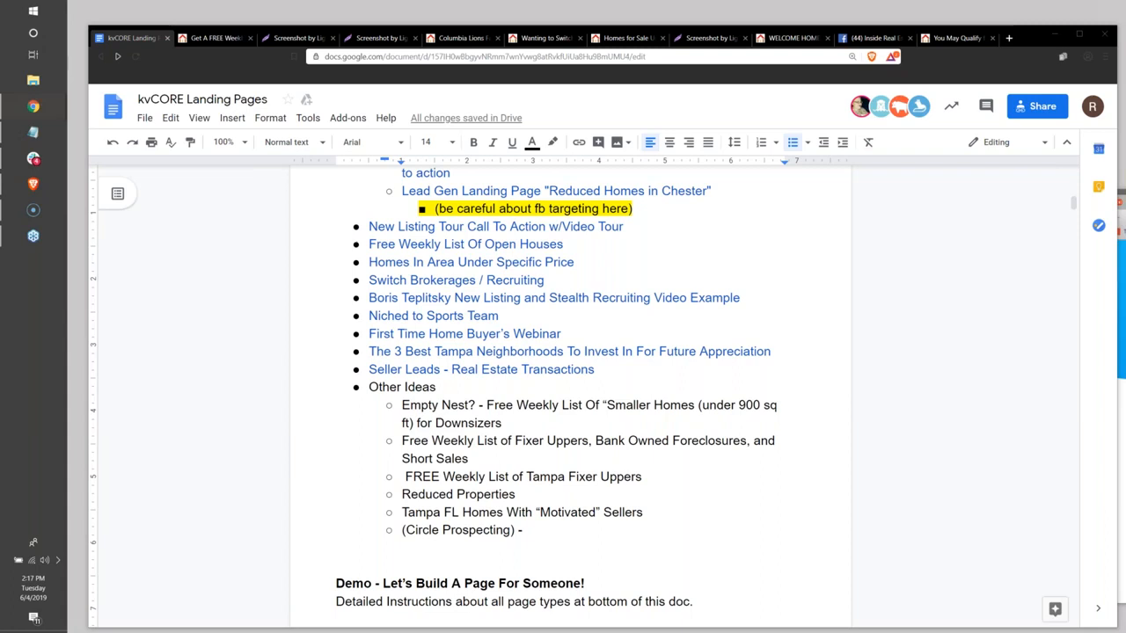
# Move the Chrome window with the "YOUR TOWN Real Estate Deals" landing page editor in front of the document
pyautogui.moveTo(1125, 97); pyautogui.dragTo(343, 80)
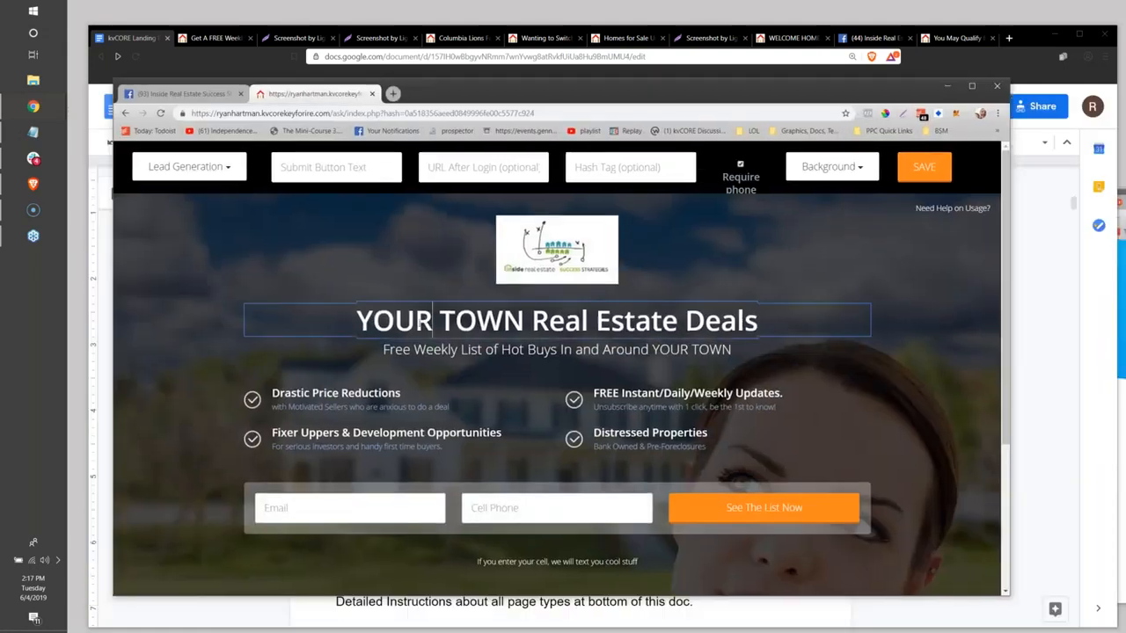
# Remove the logo image above the landing page headline
pyautogui.moveTo(363, 332); pyautogui.dragTo(758, 322)
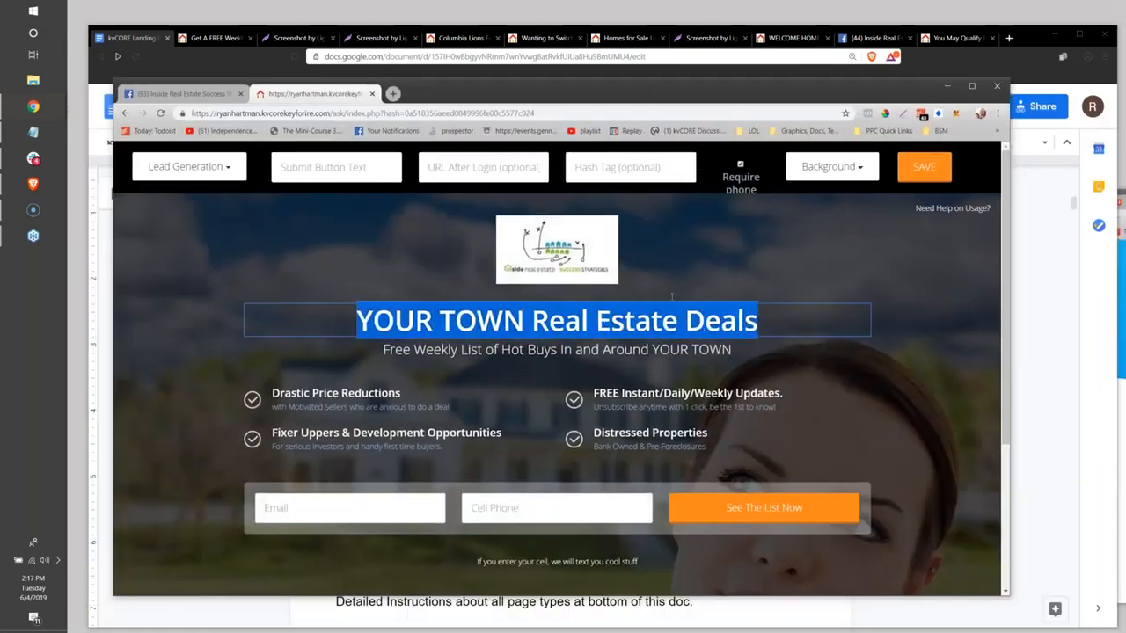
pyautogui.press('Delete')
pyautogui.click(611, 186)
# Replace the landing page headline with a sample street address followed by "(SOLD FOR 399k)"
pyautogui.moveTo(356, 241); pyautogui.dragTo(786, 246)
pyautogui.write('123')
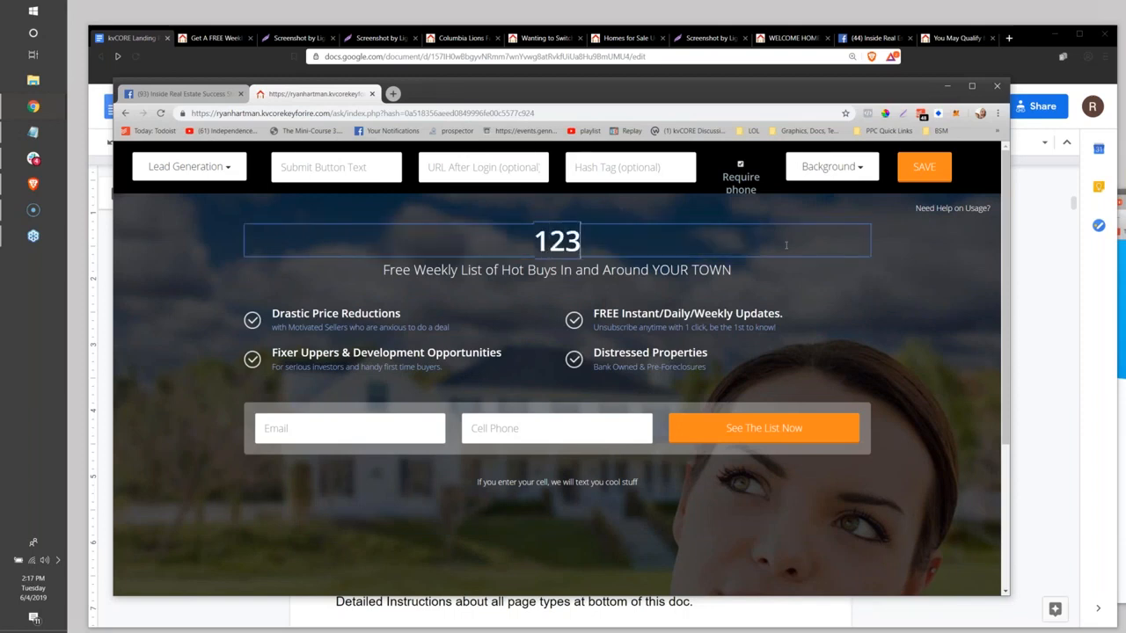
pyautogui.write(' Main Street')
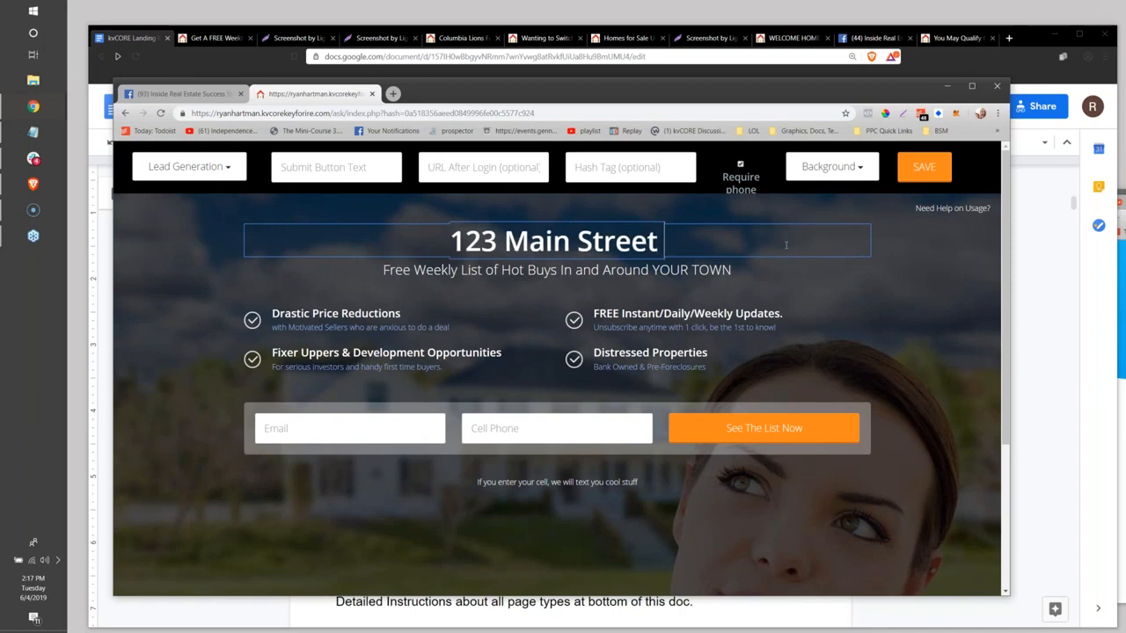
pyautogui.write(' (SOLD FOR')
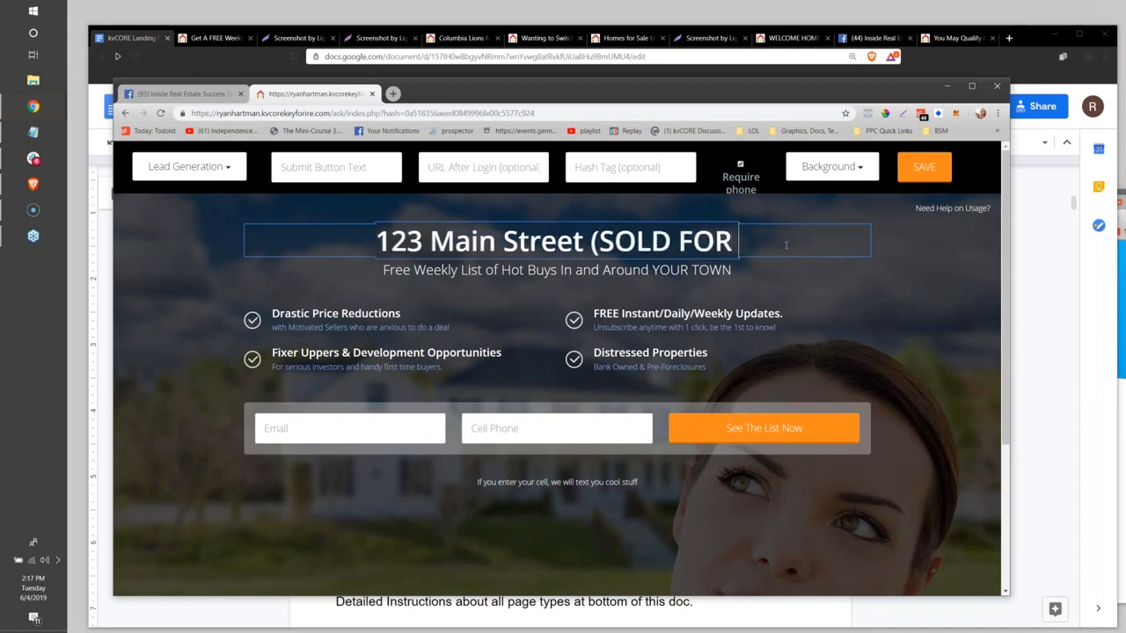
pyautogui.write(' 399k)')
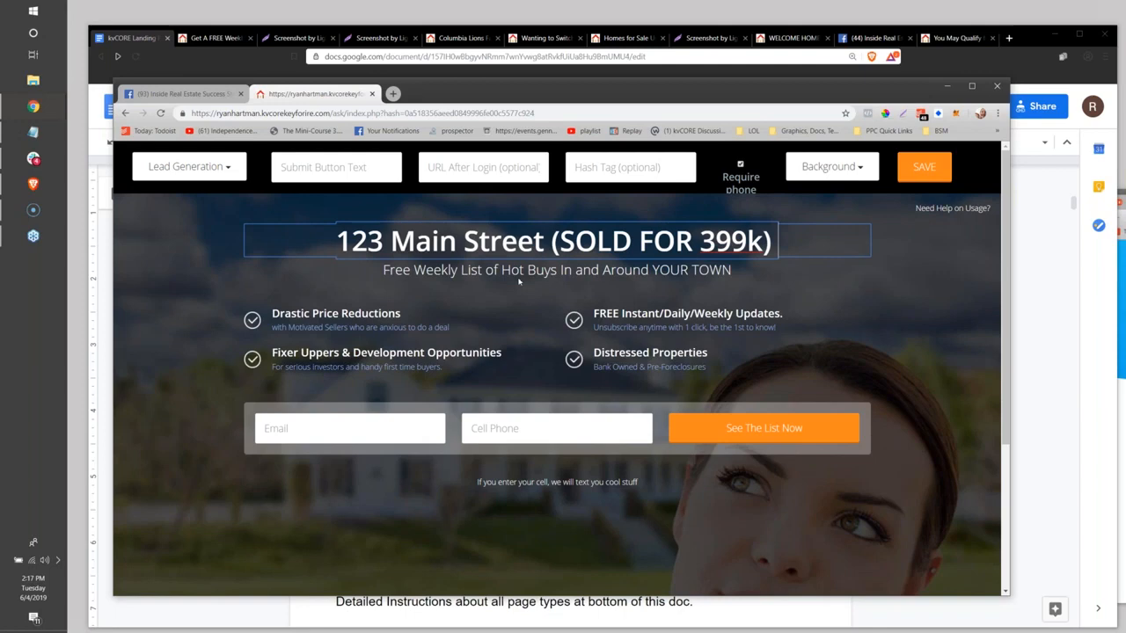
# Replace the subtitle with "For more details about this transaction and a weekly list of sold properties in Gulfport FL"
pyautogui.click(384, 270)
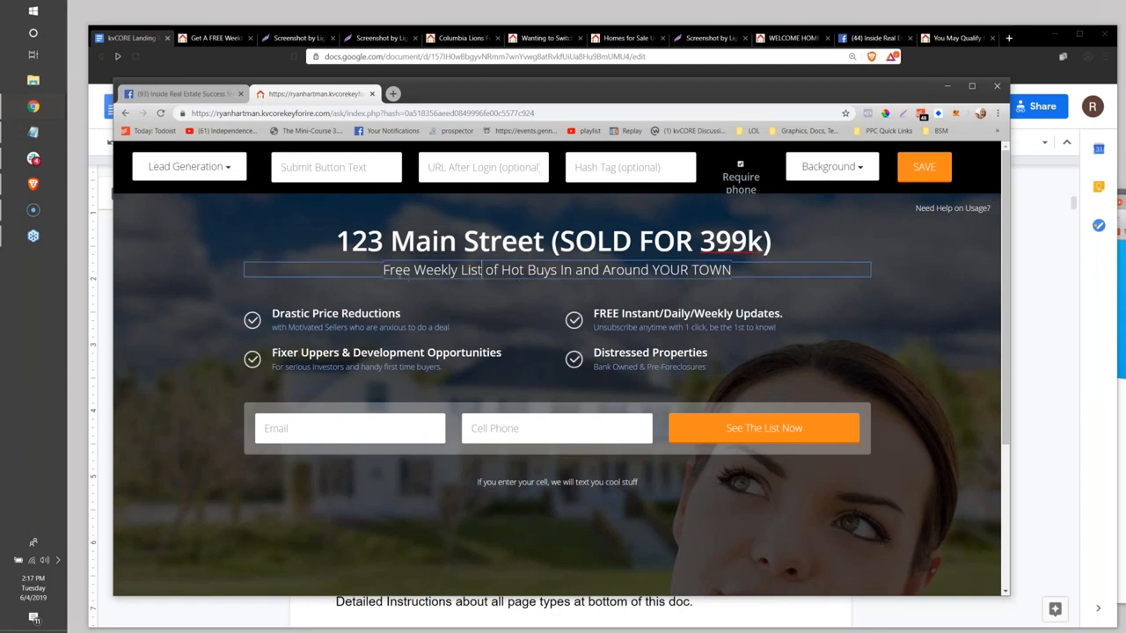
pyautogui.moveTo(382, 270); pyautogui.dragTo(869, 288)
pyautogui.write('For mo')
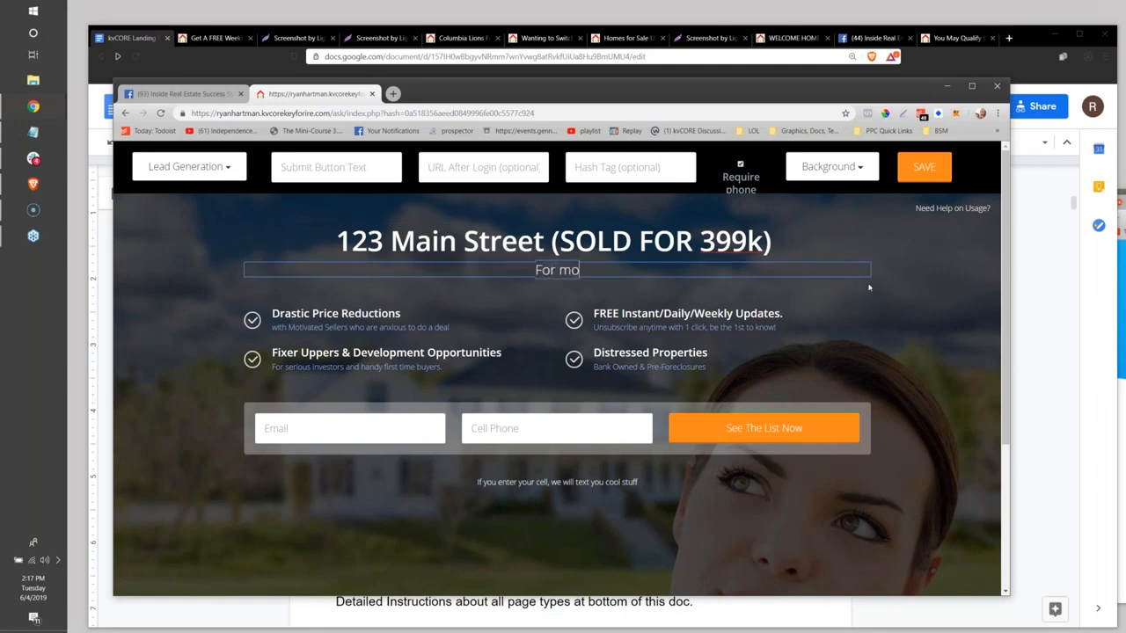
pyautogui.write('re details about thi')
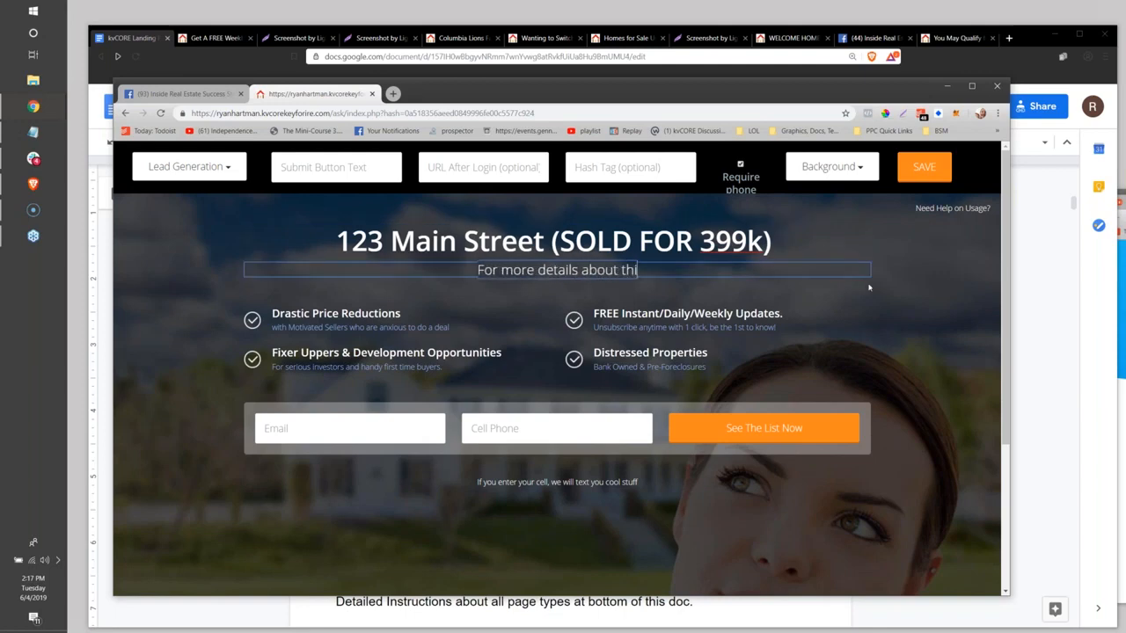
pyautogui.write('s transaction a')
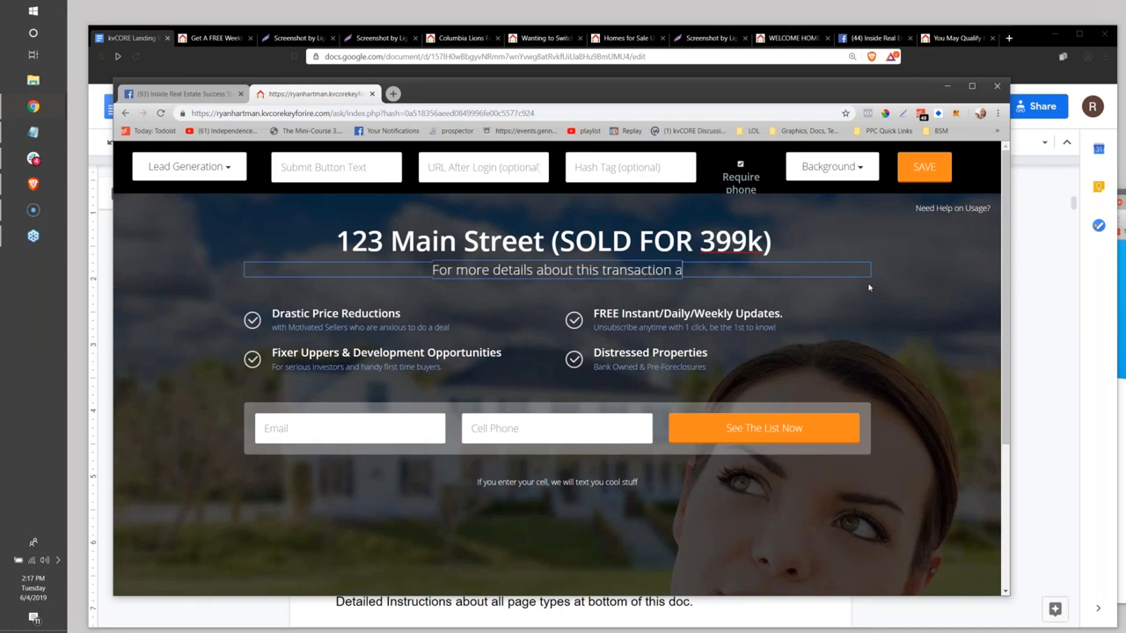
pyautogui.write('nd a weekly list o')
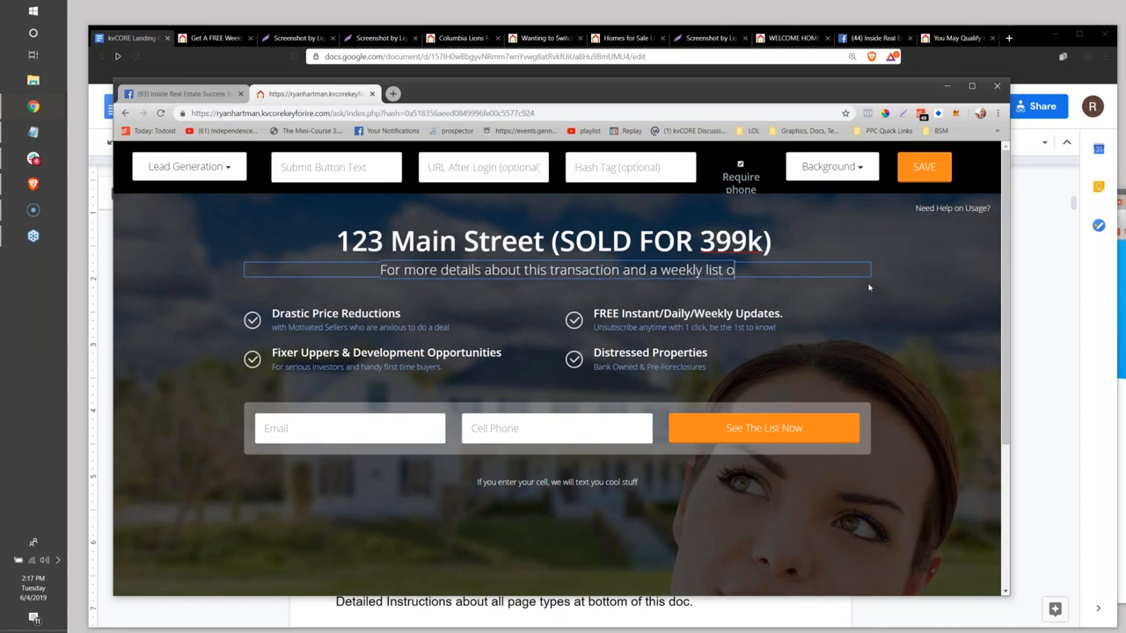
pyautogui.write('f sold proper')
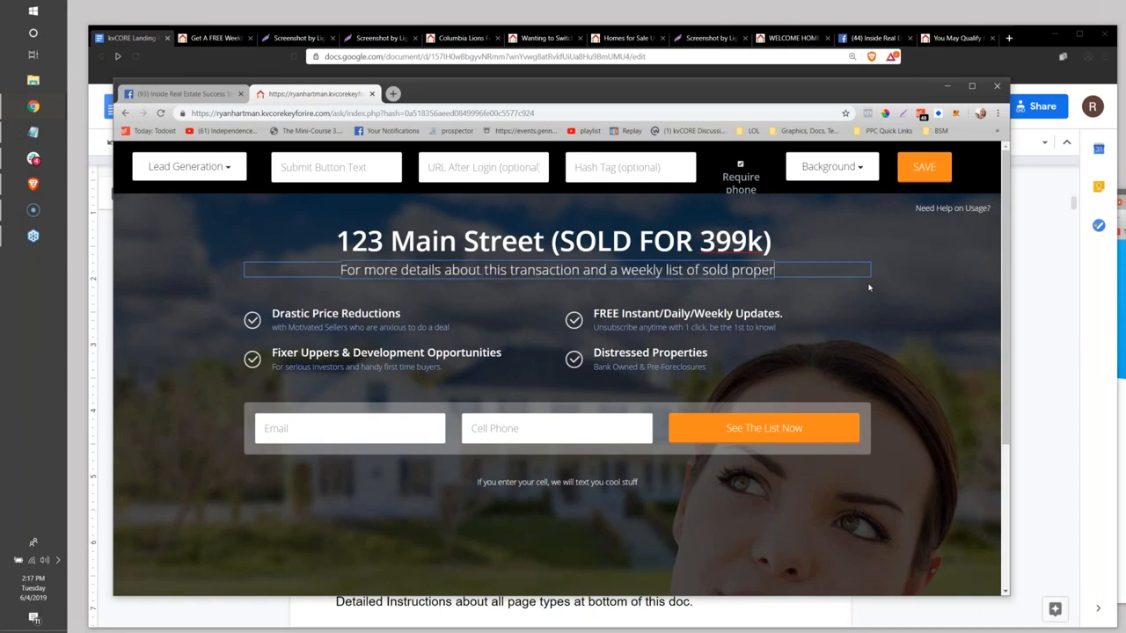
pyautogui.write('ties in Gulfp')
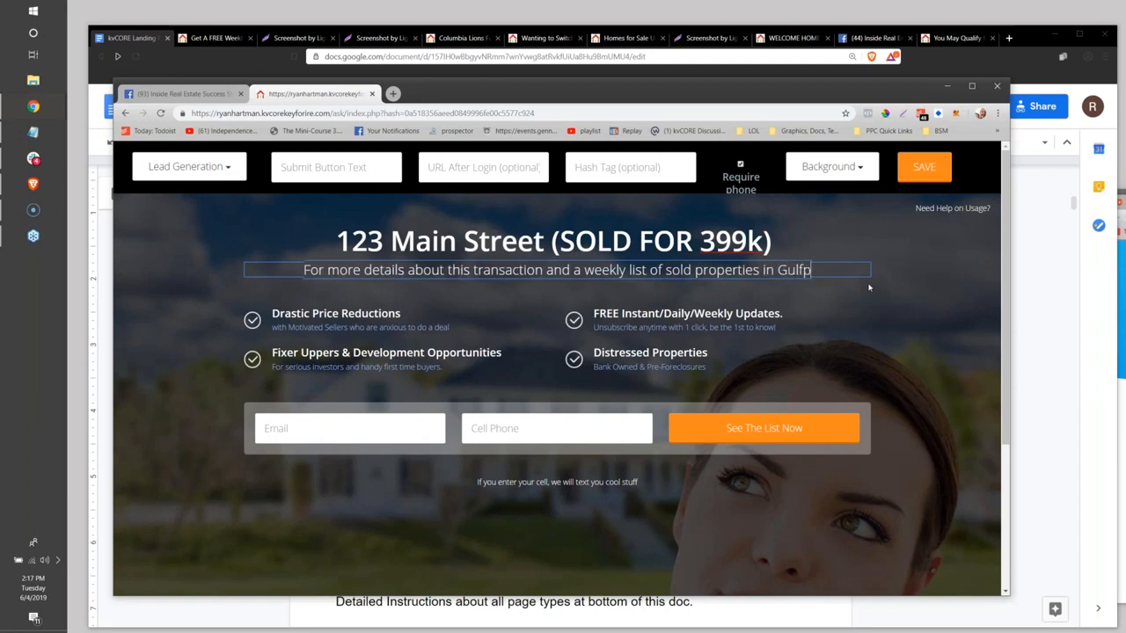
pyautogui.write('ort FL')
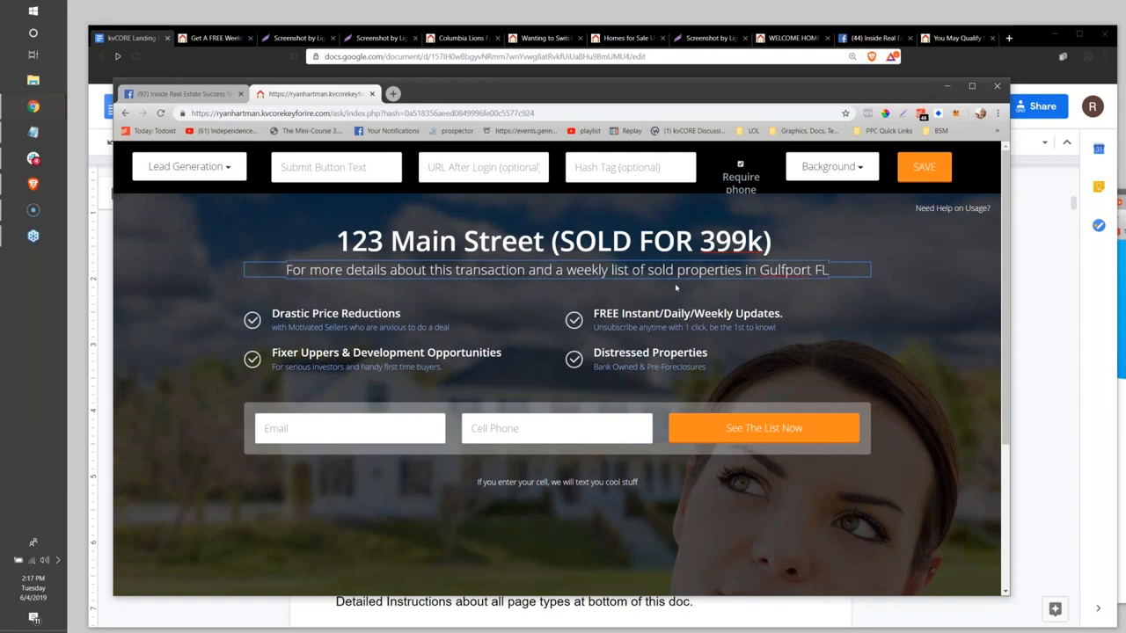
# Change the start of the subtitle to "Enter Your Email for more details"
pyautogui.moveTo(295, 271); pyautogui.dragTo(288, 271)
pyautogui.write('Enter Your Ema')
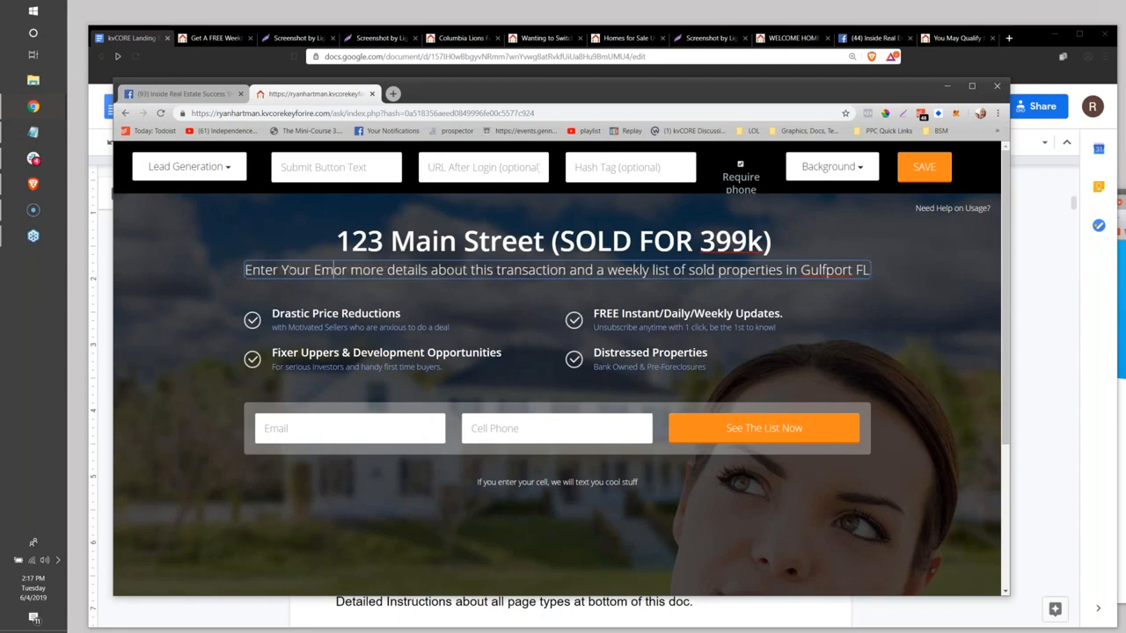
pyautogui.write('il f')
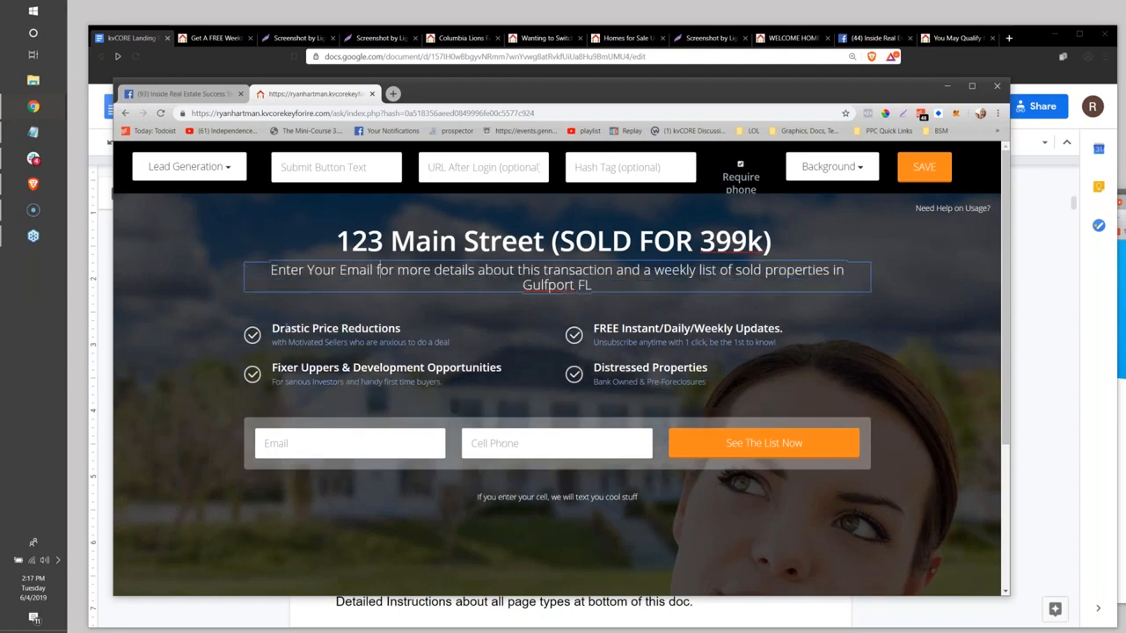
# Remove all four check-marked bullet points between the subtitle and the lead form
pyautogui.click(254, 335)
pyautogui.click(253, 335)
pyautogui.click(574, 335)
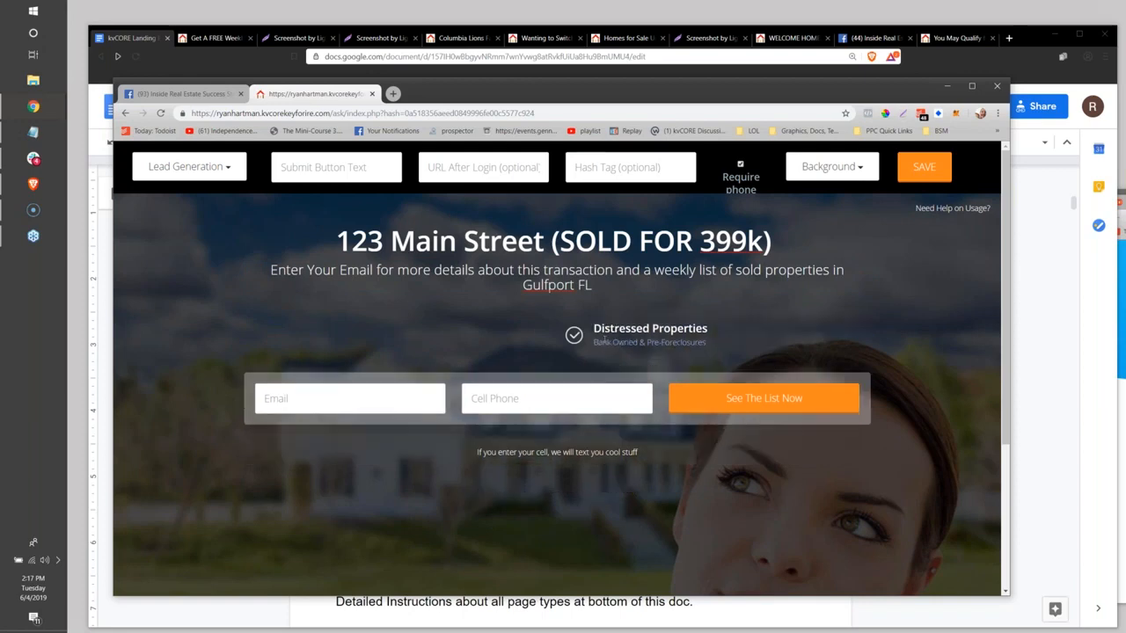
pyautogui.click(573, 335)
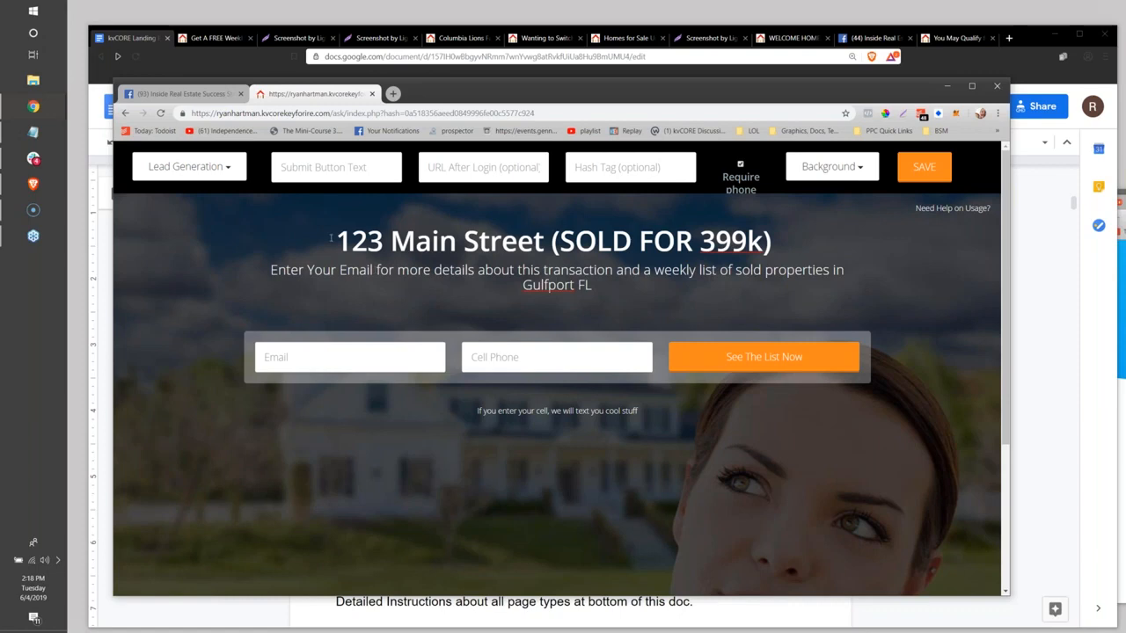
# Look through the background options offered for the landing page
pyautogui.moveTo(338, 240); pyautogui.dragTo(771, 241)
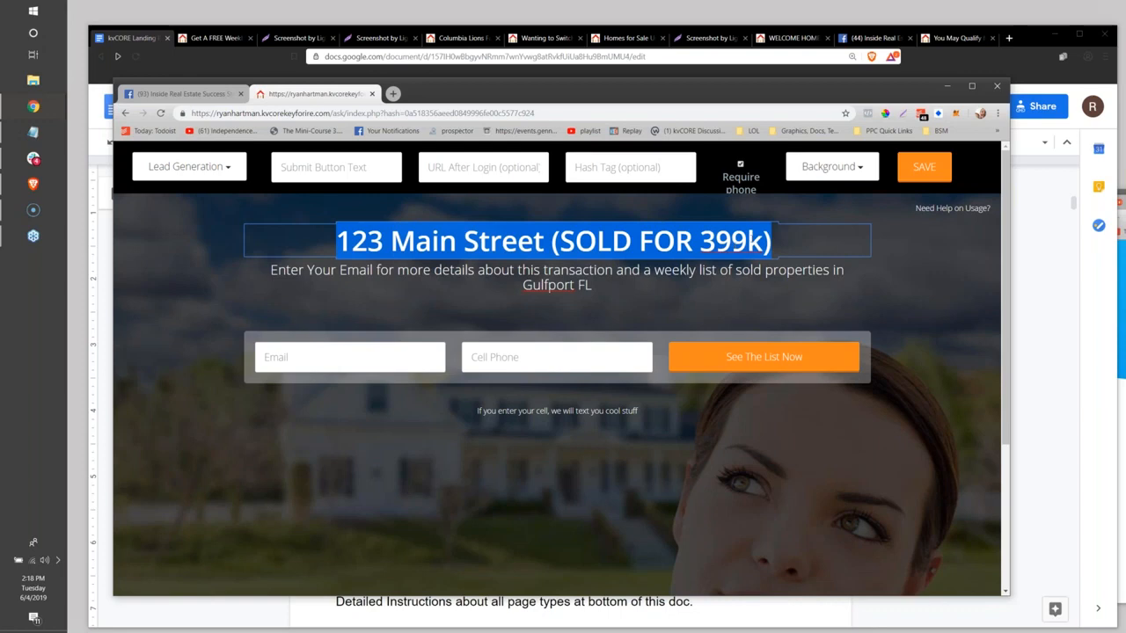
pyautogui.click(804, 169)
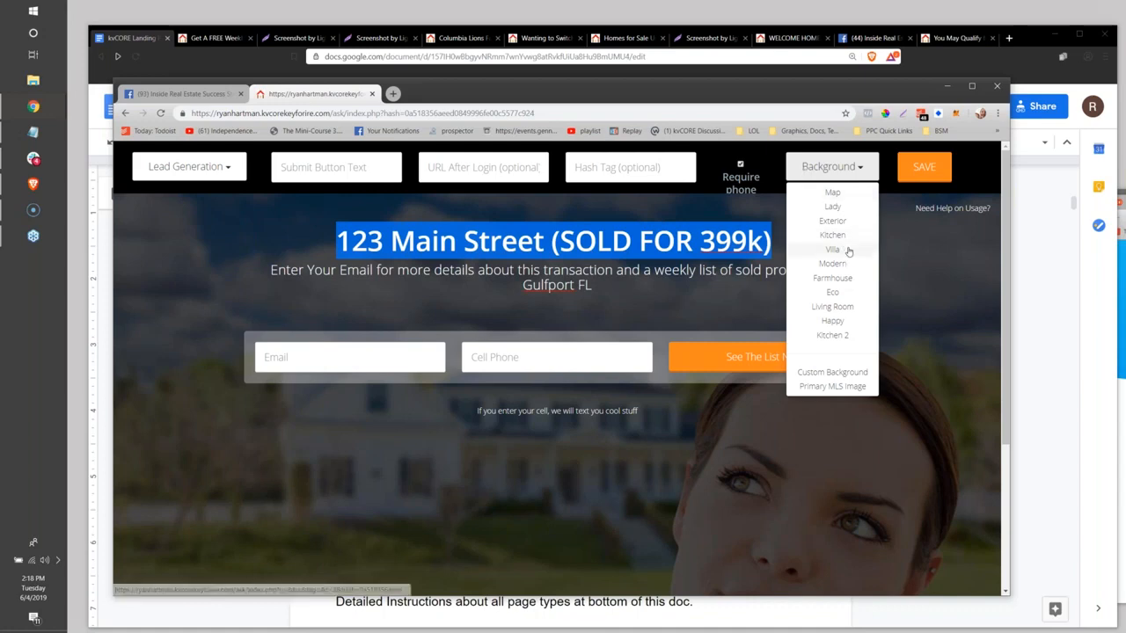
pyautogui.click(369, 274)
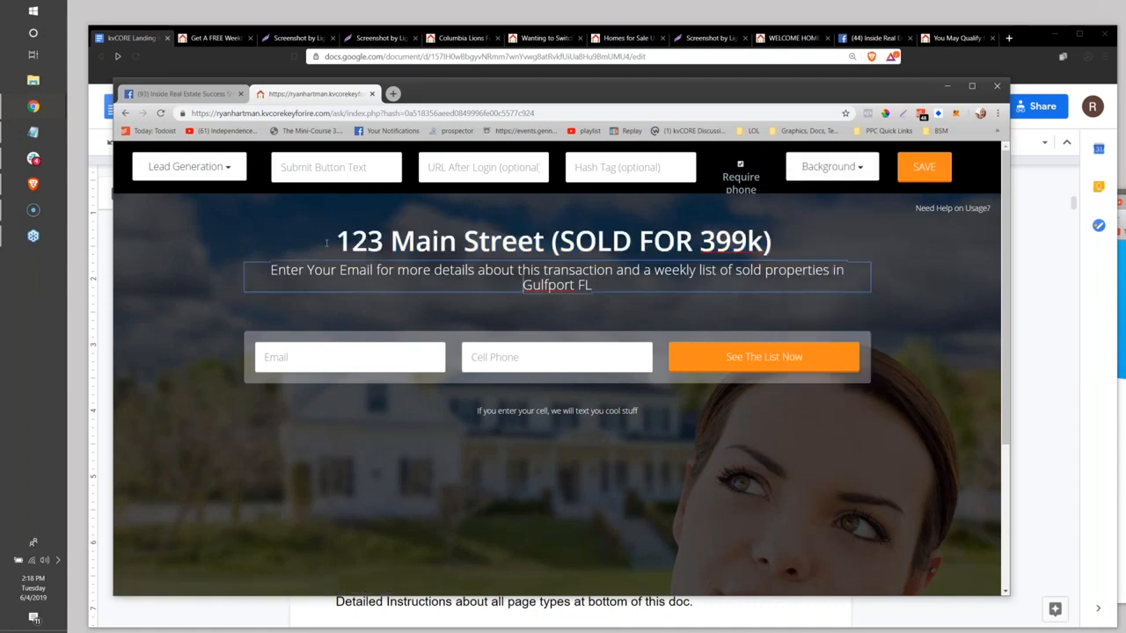
# Clear the sold-property text from the headline
pyautogui.click(333, 244)
pyautogui.moveTo(386, 229); pyautogui.dragTo(781, 225)
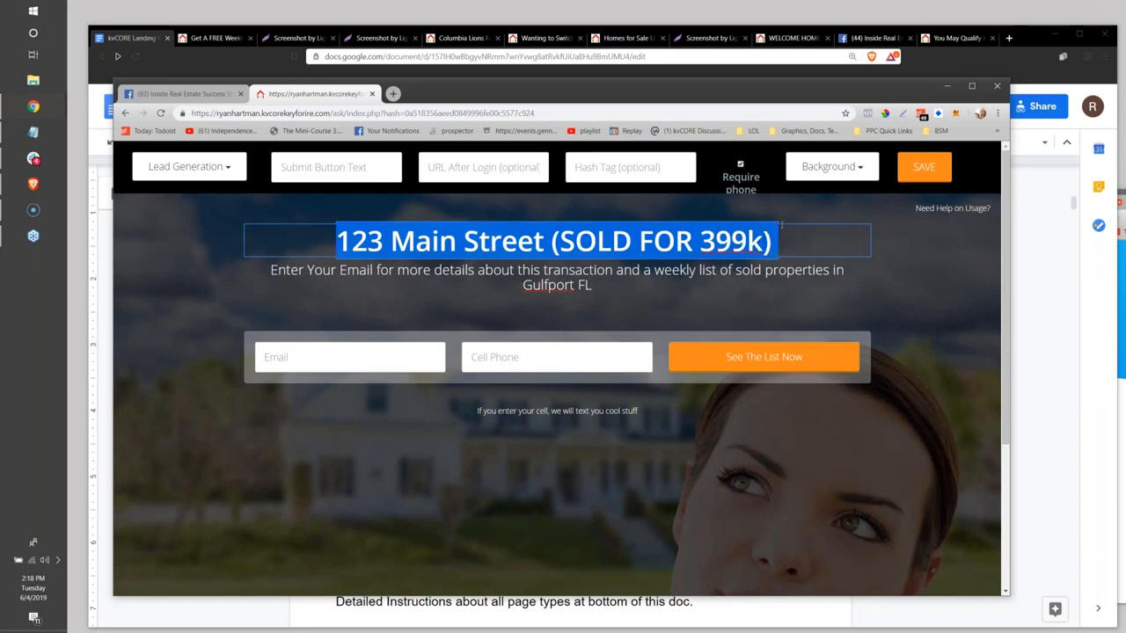
pyautogui.write('Tire')
pyautogui.press('BackSpace')
pyautogui.press('BackSpace')
pyautogui.press('BackSpace')
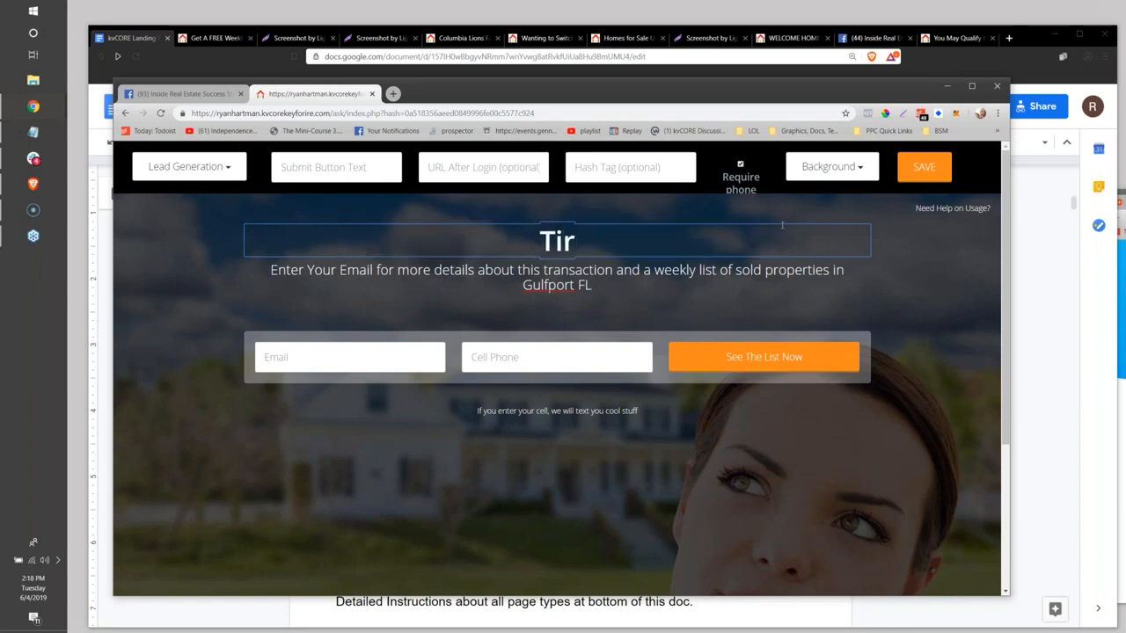
pyautogui.write('ired')
pyautogui.press('BackSpace')
pyautogui.press('BackSpace')
pyautogui.press('BackSpace')
pyautogui.press('BackSpace')
pyautogui.press('BackSpace')
# Write "California Too Expensive?" as the headline and clear the subtitle below it
pyautogui.write('California Too Exa')
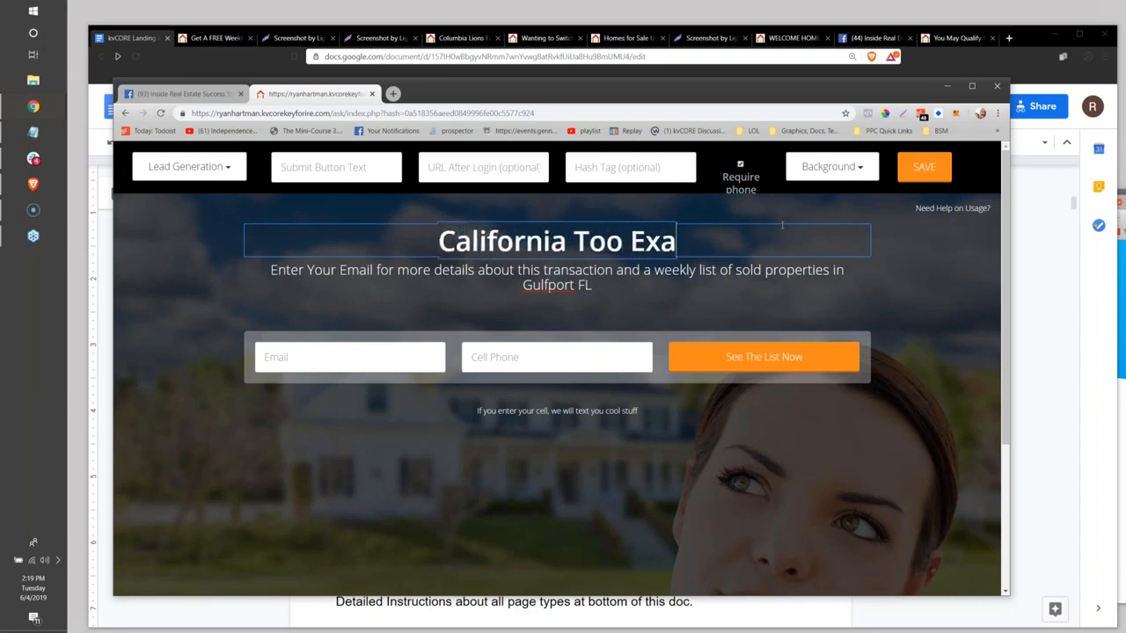
pyautogui.press('BackSpace')
pyautogui.write('pensive!')
pyautogui.press('BackSpace')
pyautogui.write('?')
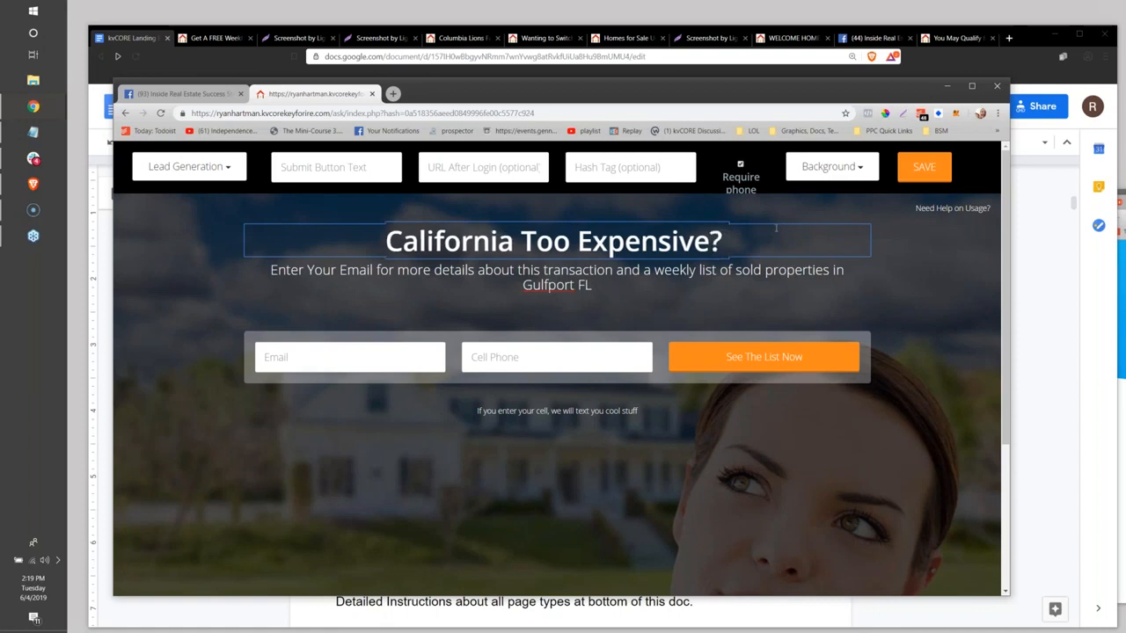
pyautogui.moveTo(593, 285); pyautogui.dragTo(268, 272)
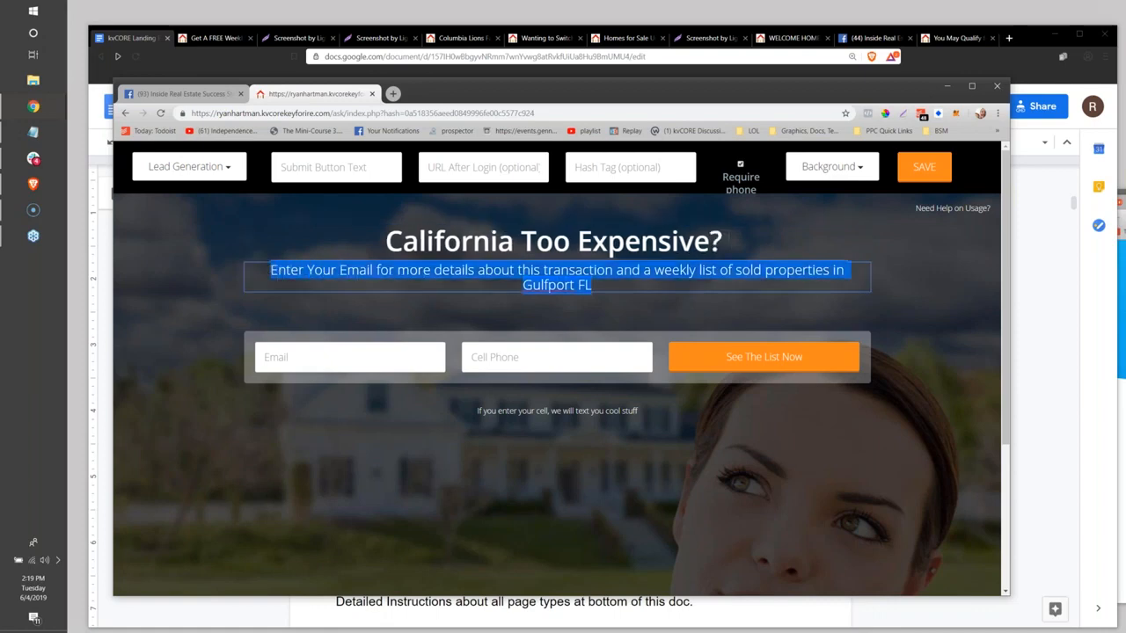
pyautogui.press('BackSpace')
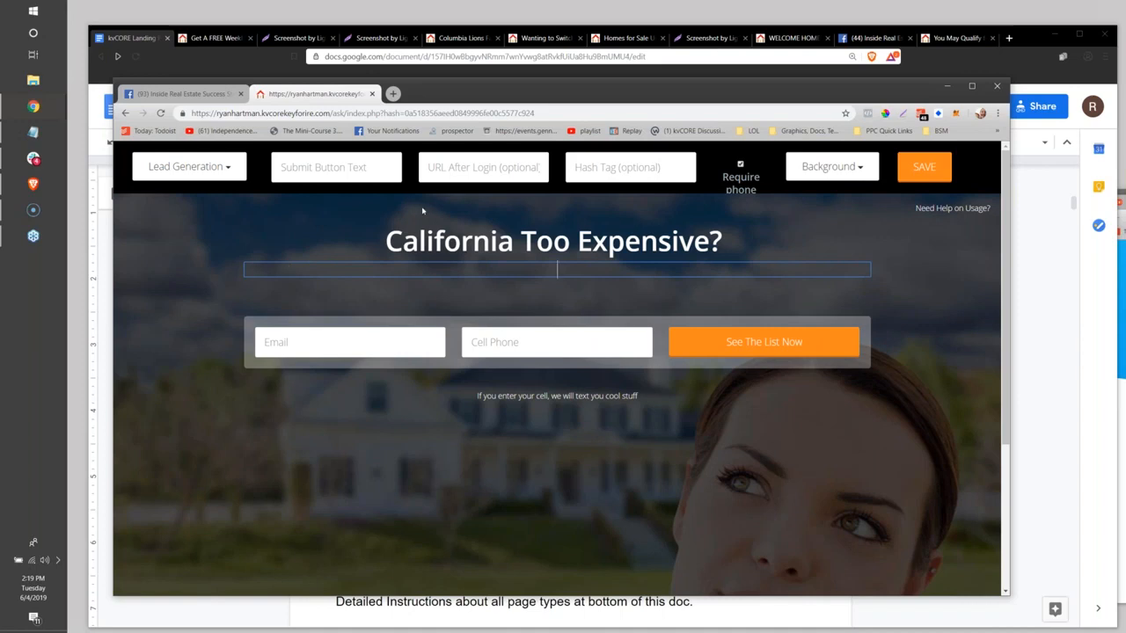
# Insert "House Poor? - " in front of the California headline
pyautogui.click(393, 241)
pyautogui.write('House Poo')
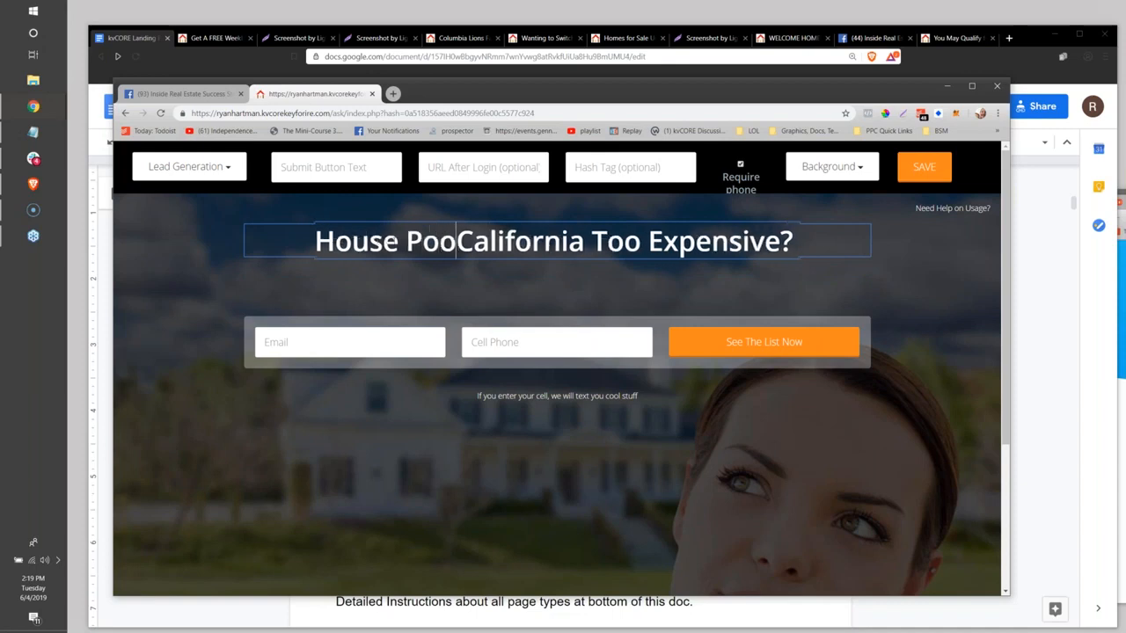
pyautogui.write('rt?')
pyautogui.press('BackSpace')
pyautogui.press('BackSpace')
pyautogui.press('BackSpace')
pyautogui.write('? -')
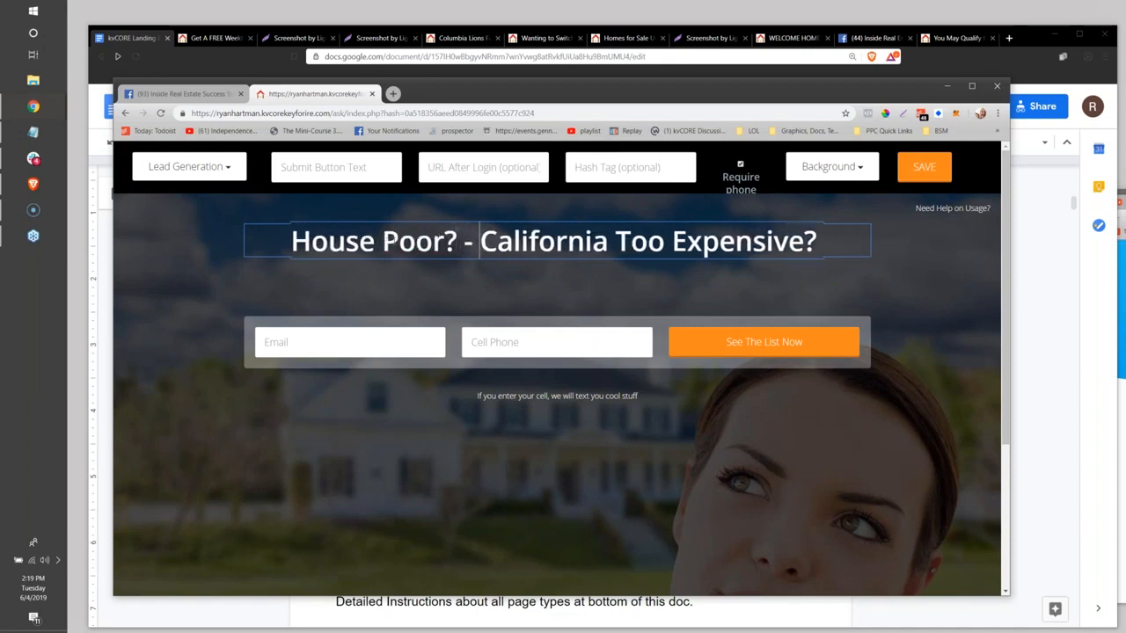
# Start the landing page subtitle with 'Download My Free "Leave Cali Relocation Kit" and Get Lists of'
pyautogui.click(525, 267)
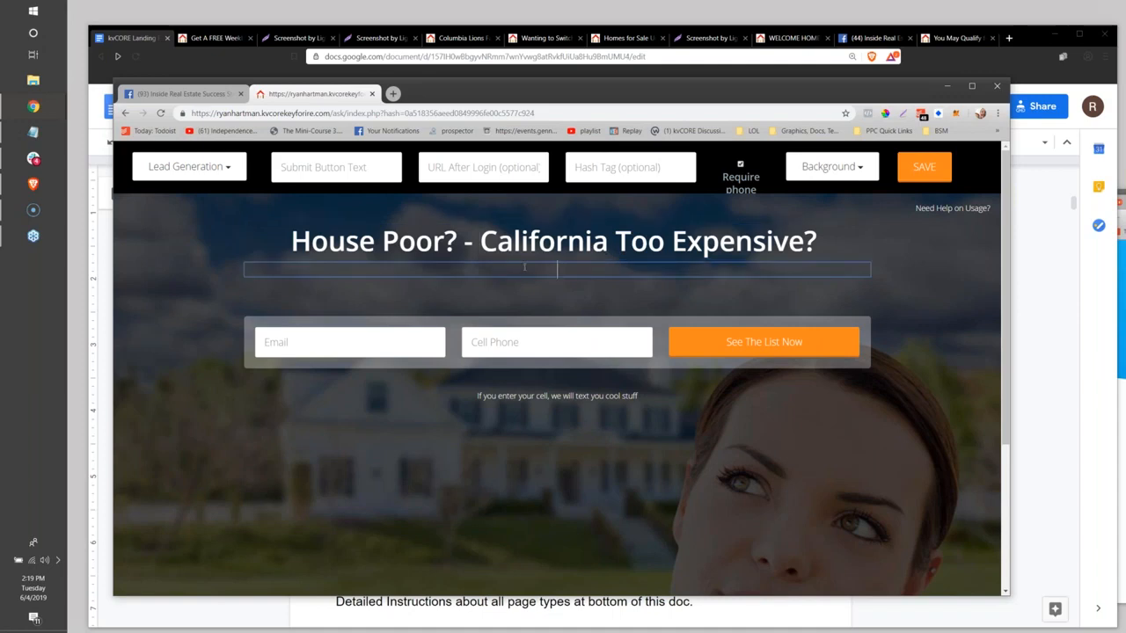
pyautogui.write('Download M')
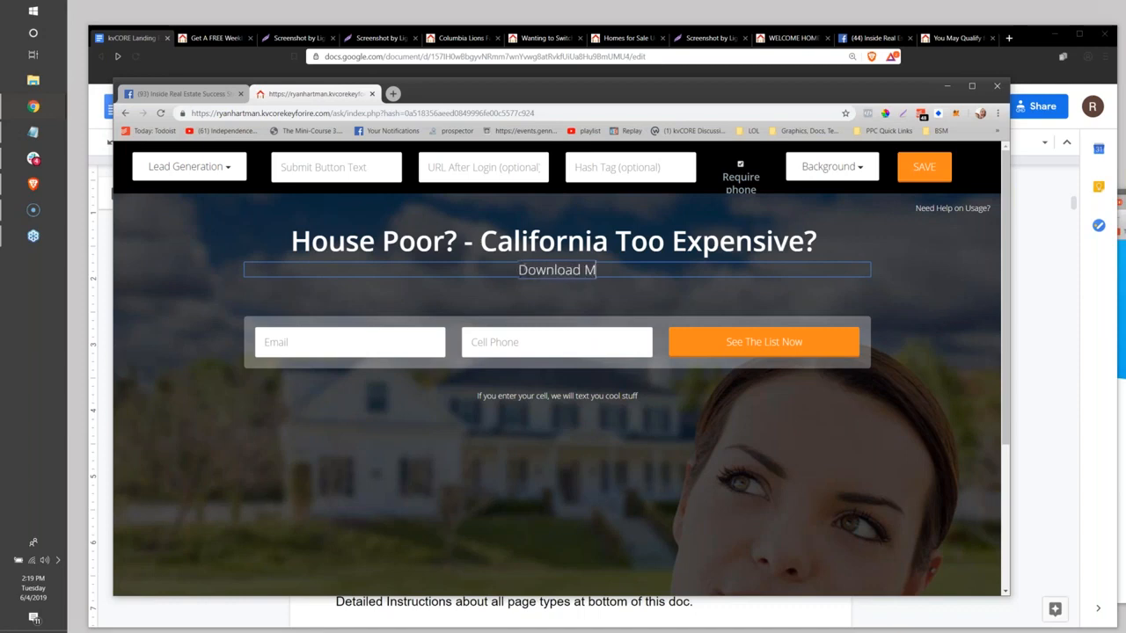
pyautogui.write('y Free "Le')
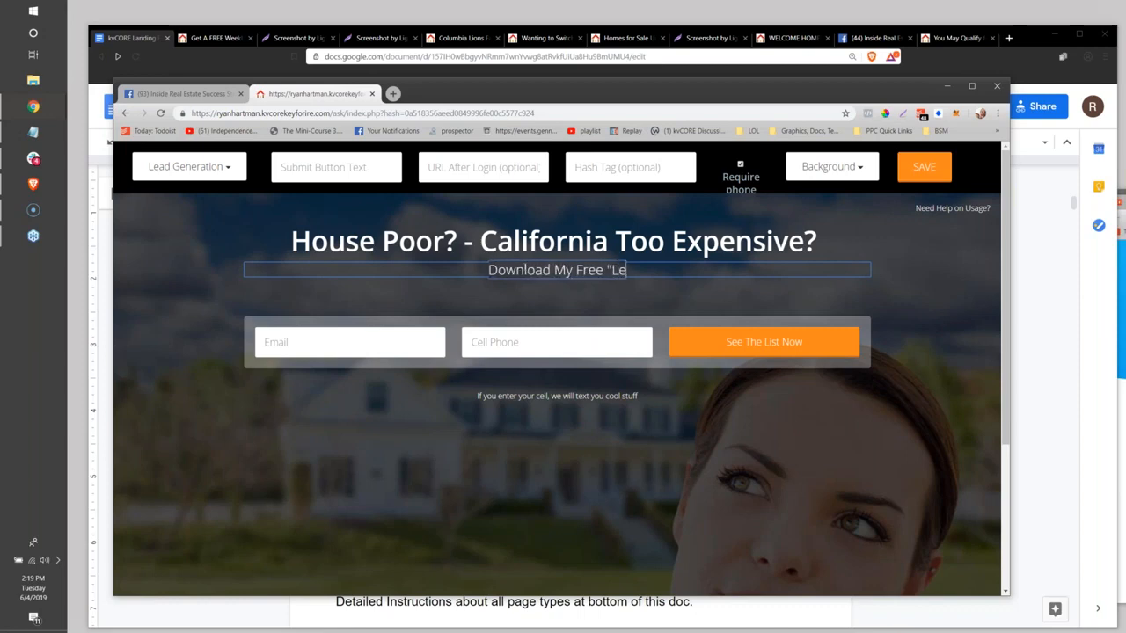
pyautogui.write('ave Cali Re')
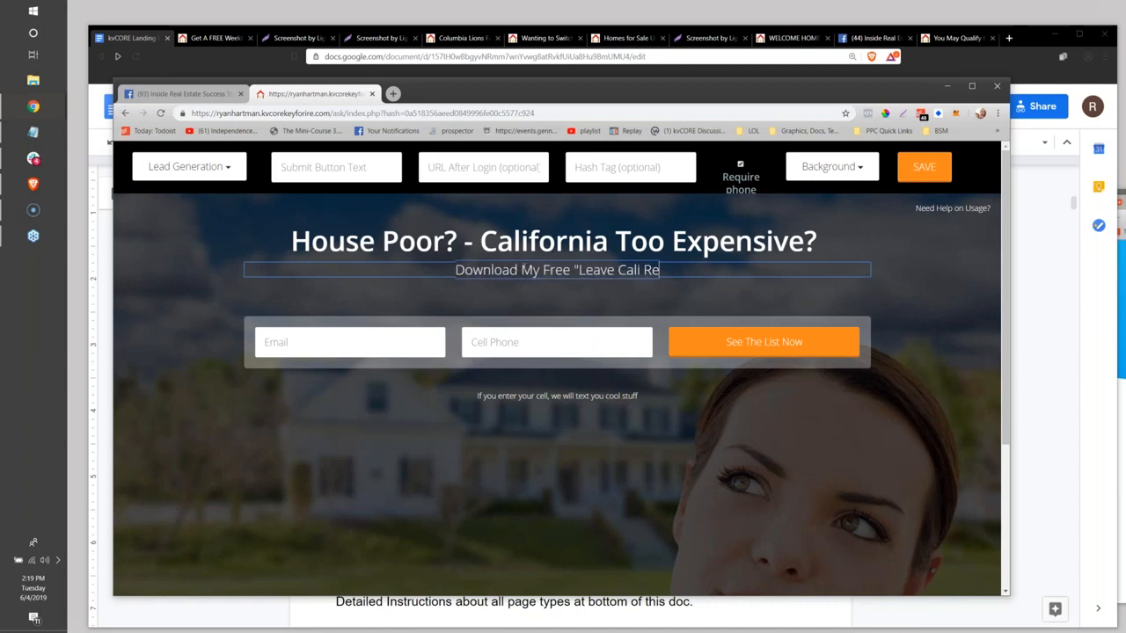
pyautogui.write('location Kit')
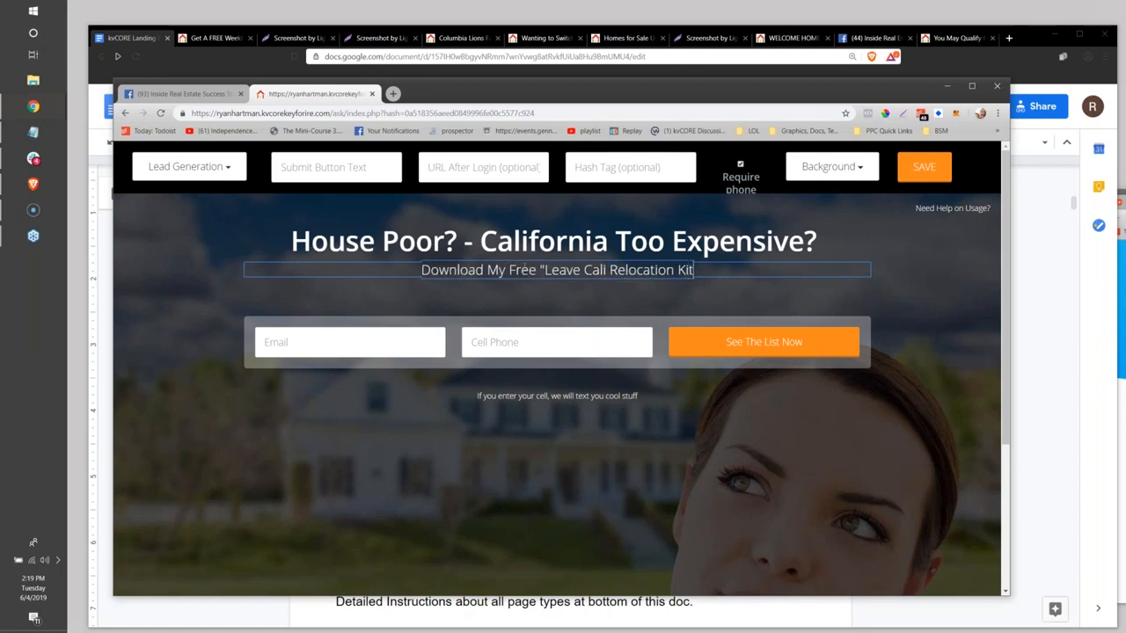
pyautogui.write('" and Get A')
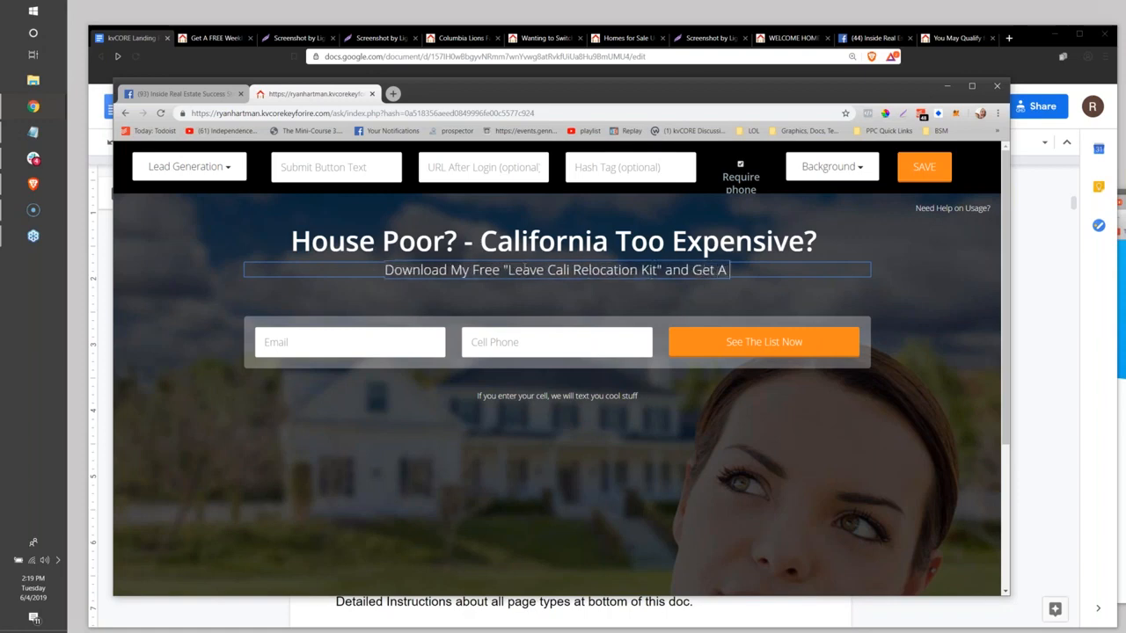
pyautogui.press('BackSpace')
pyautogui.press('BackSpace')
pyautogui.press('BackSpace')
pyautogui.press('BackSpace')
pyautogui.press('BackSpace')
pyautogui.write('Get Lists of ')
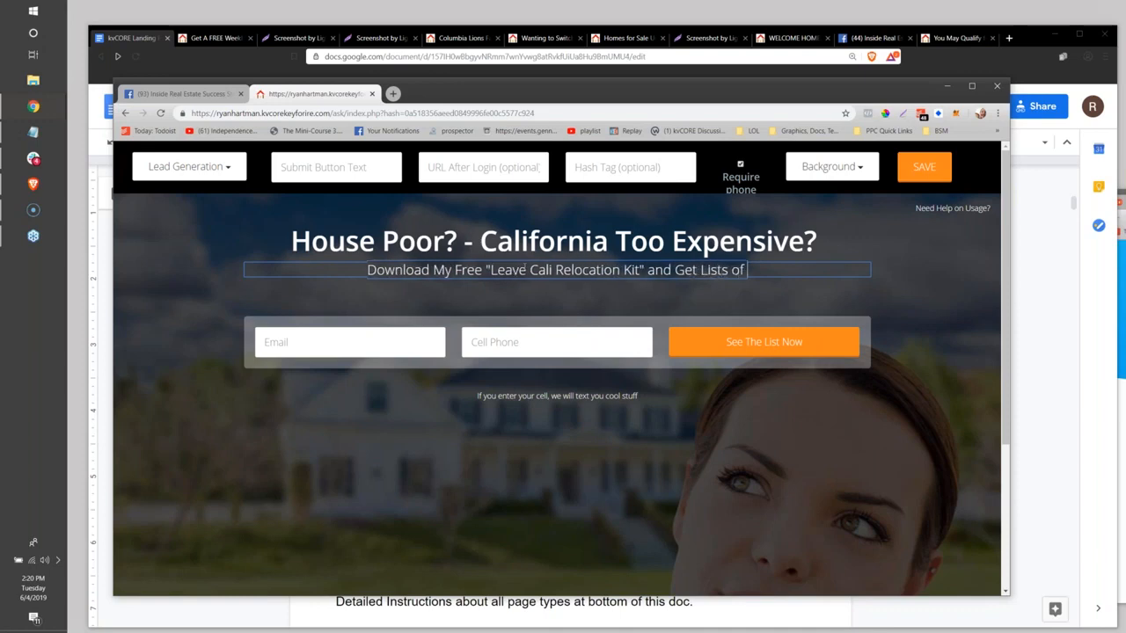
# Complete the subtitle with "More Affordable Homes From My Partners In 5 Markets That People From Cali Are Flocking Too"
pyautogui.write('Mor')
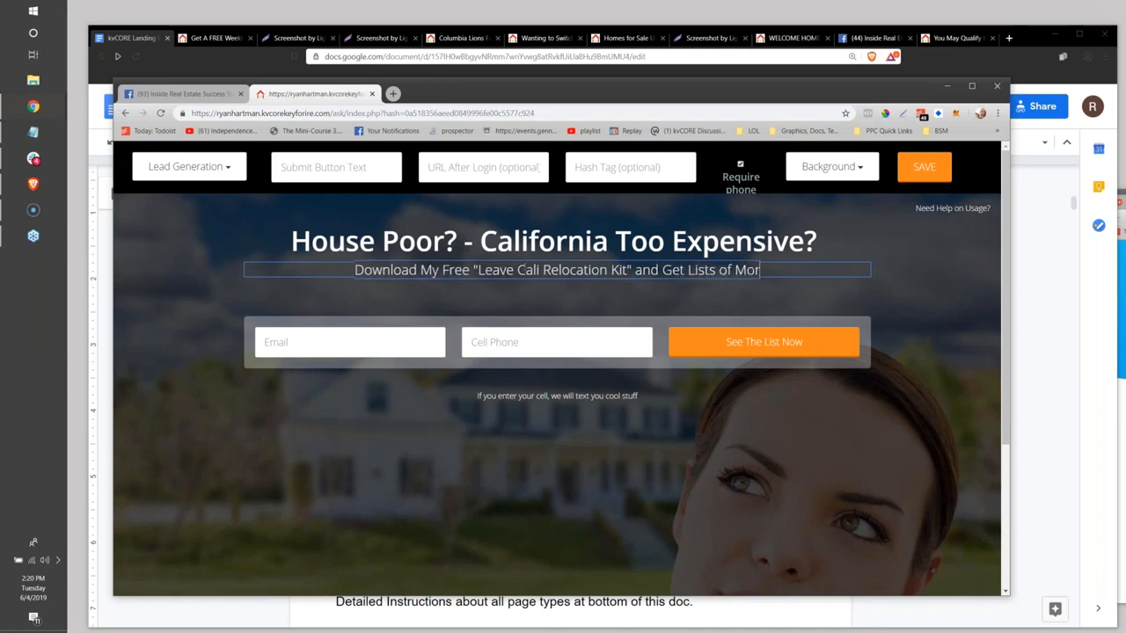
pyautogui.write('e Affordable Ho')
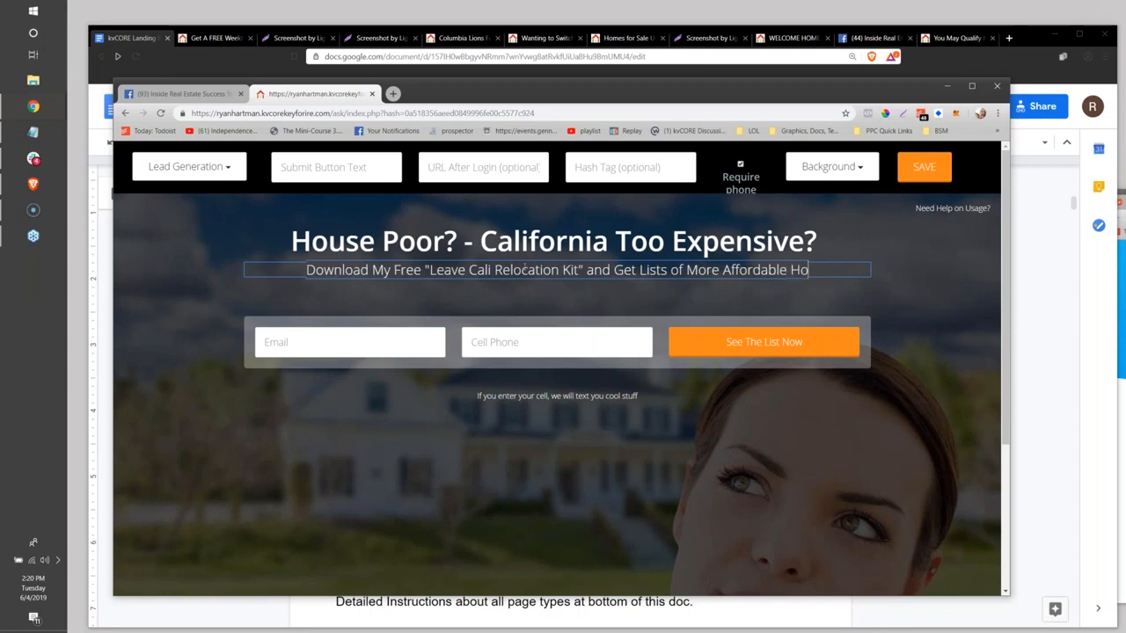
pyautogui.write('mes From My Partners In 5 Markets T')
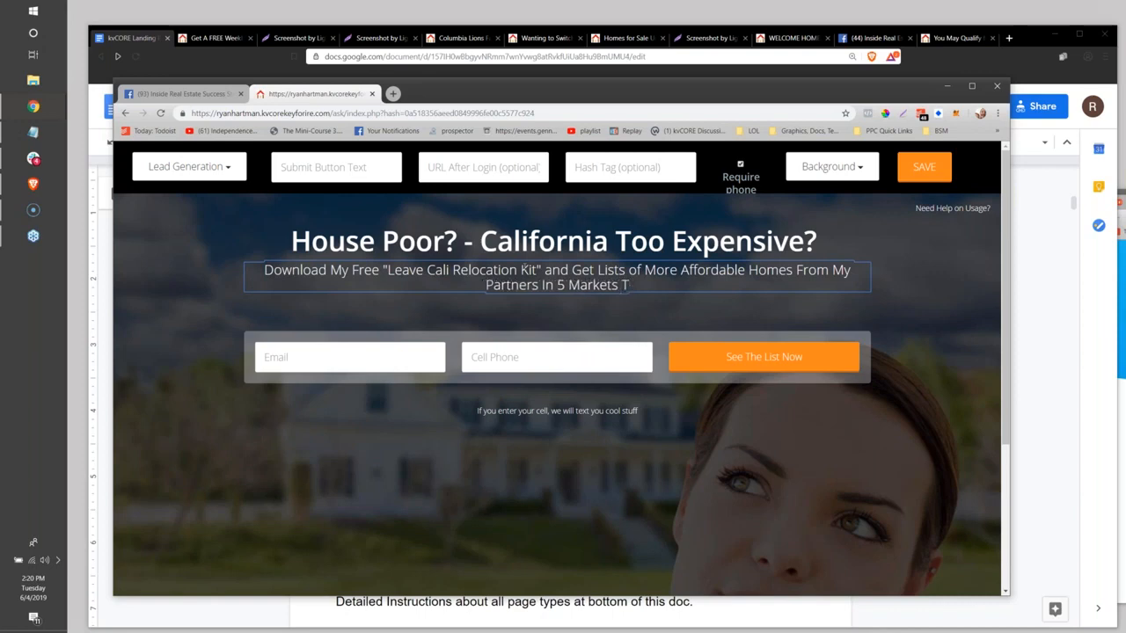
pyautogui.write('hat People F')
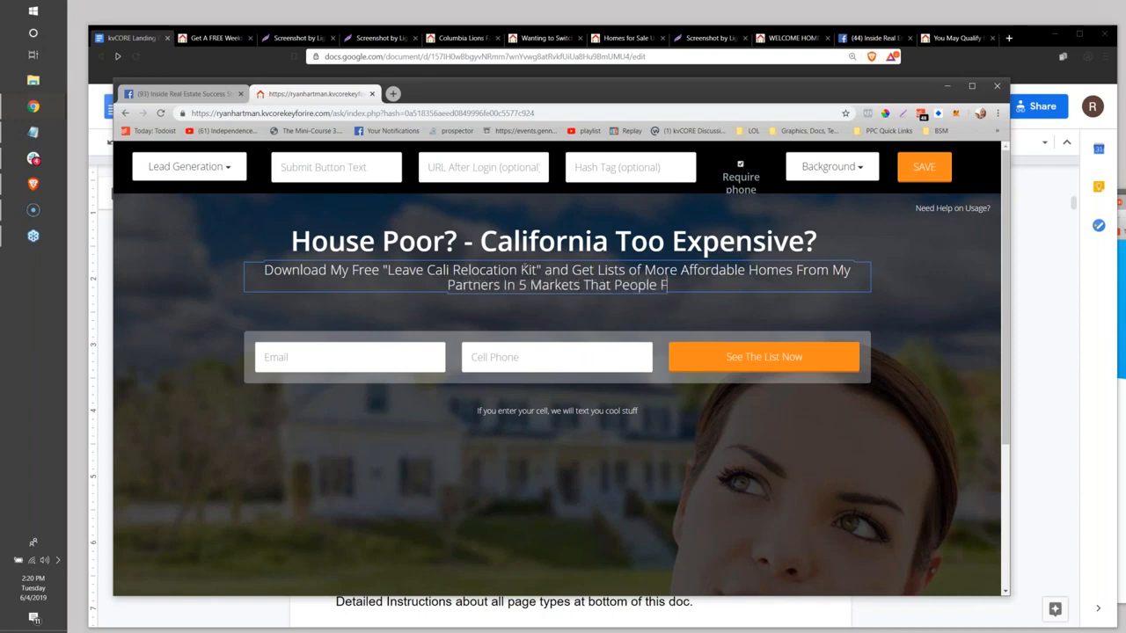
pyautogui.write('rom Cali Are')
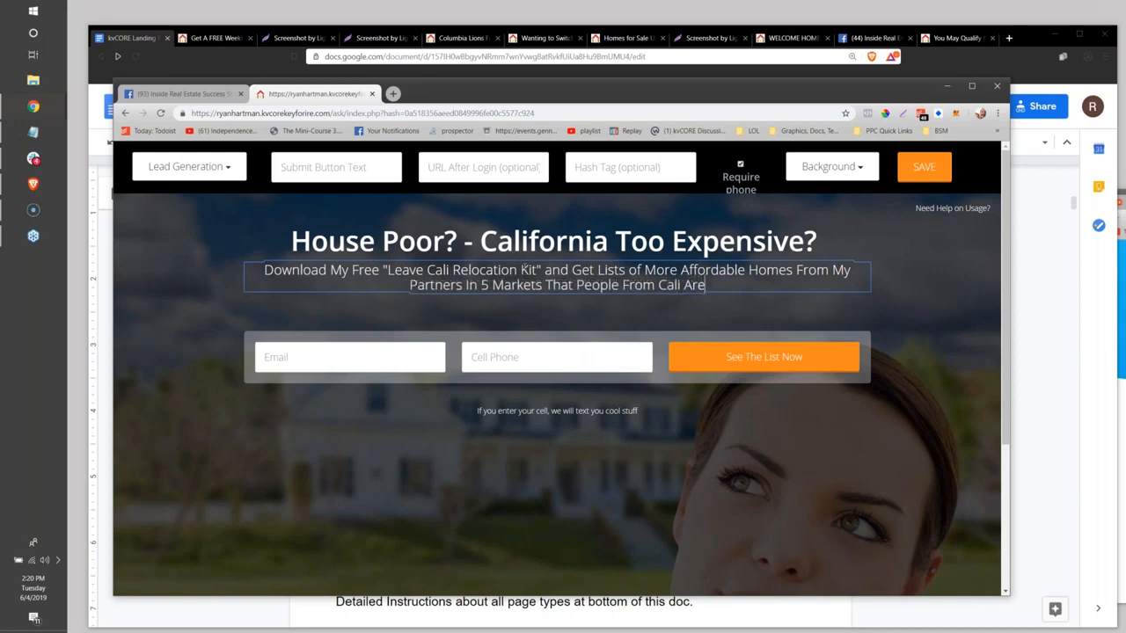
pyautogui.write(' Flocking Too')
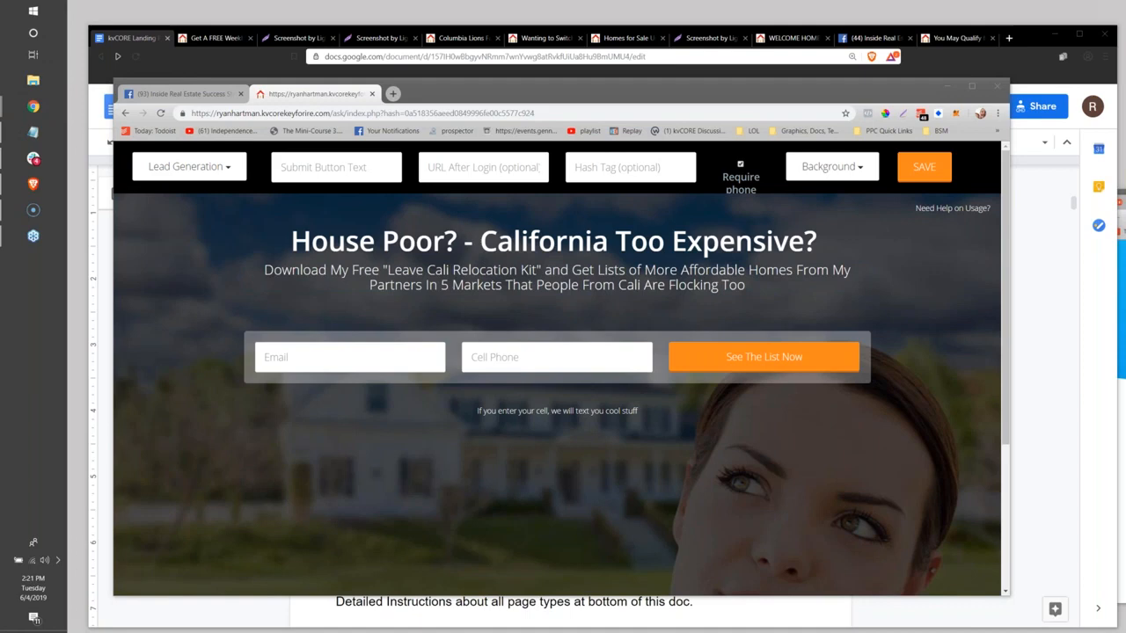
# Replace the California headline with "Free List of AirBNB Friendly Properties (That you can rent for profit)"
pyautogui.moveTo(285, 240); pyautogui.dragTo(849, 224)
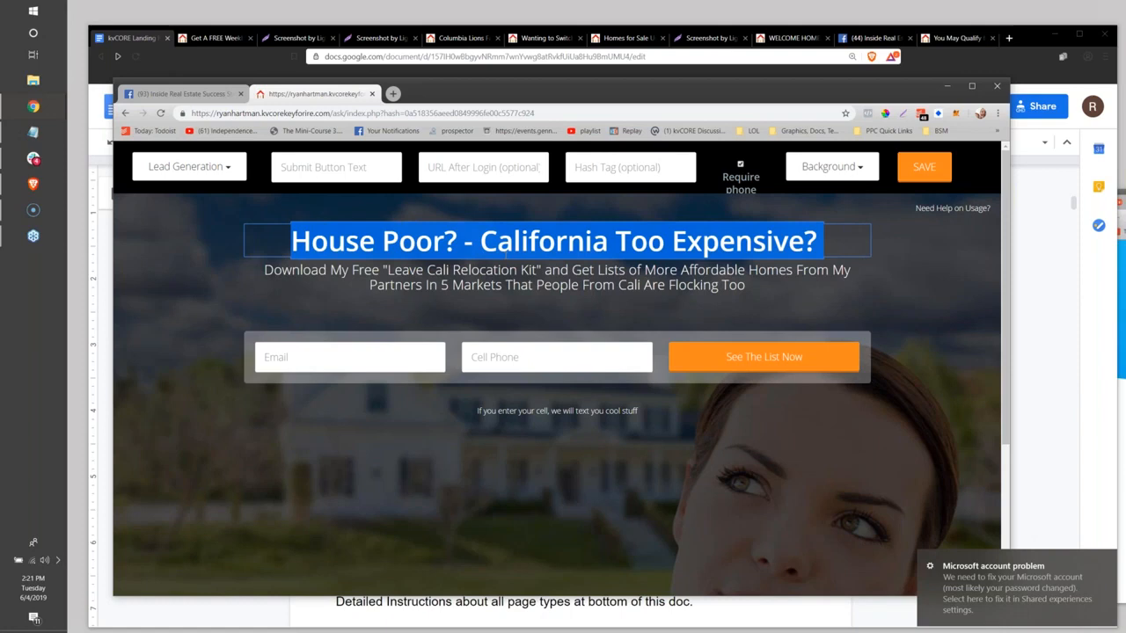
pyautogui.write('Free List')
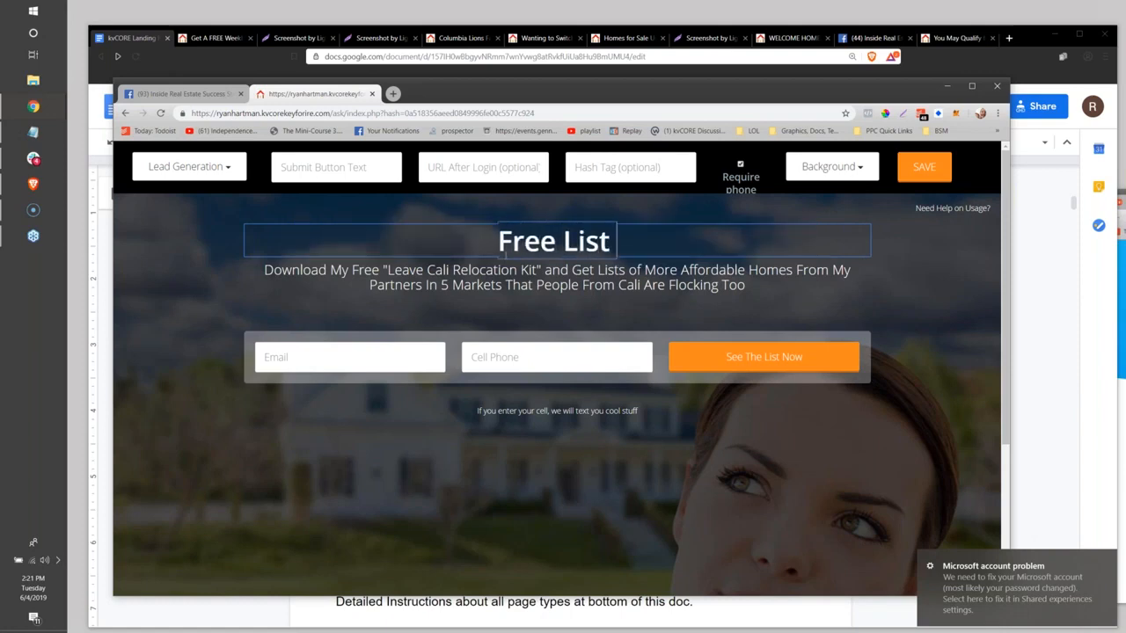
pyautogui.write(' of AirBNB Friendly')
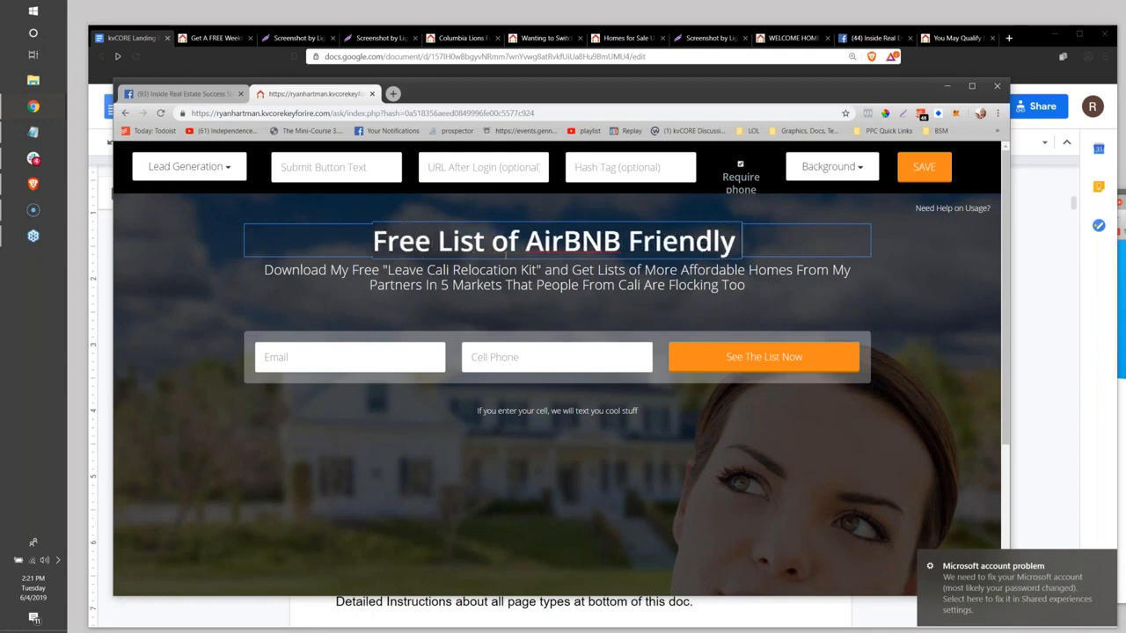
pyautogui.write(' Properties ')
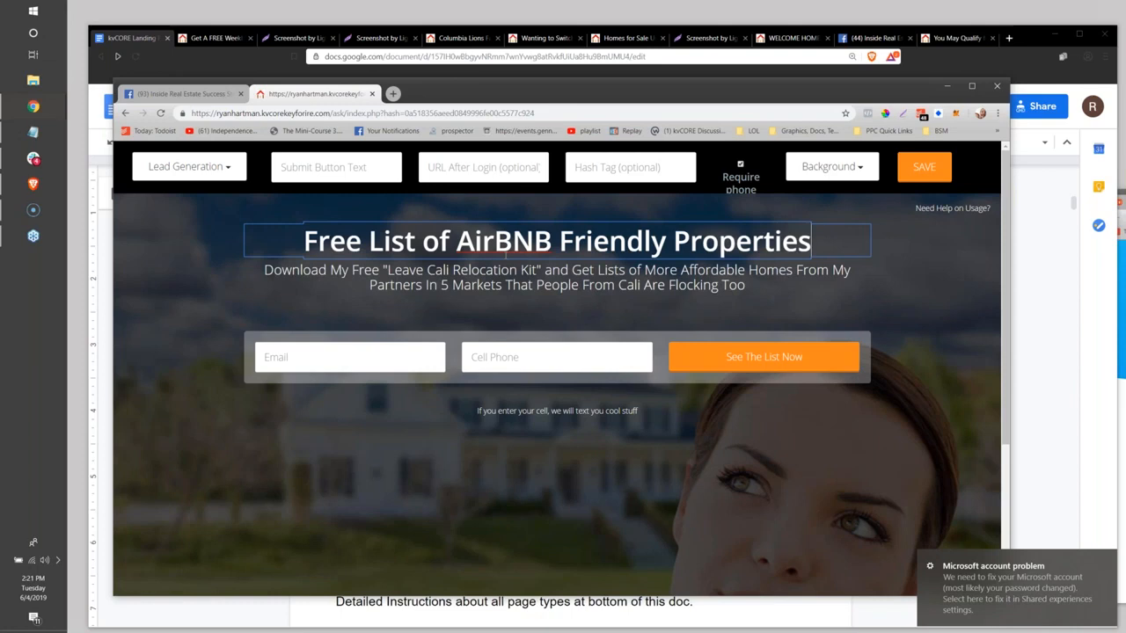
pyautogui.write('(')
pyautogui.press('BackSpace')
pyautogui.write('(That')
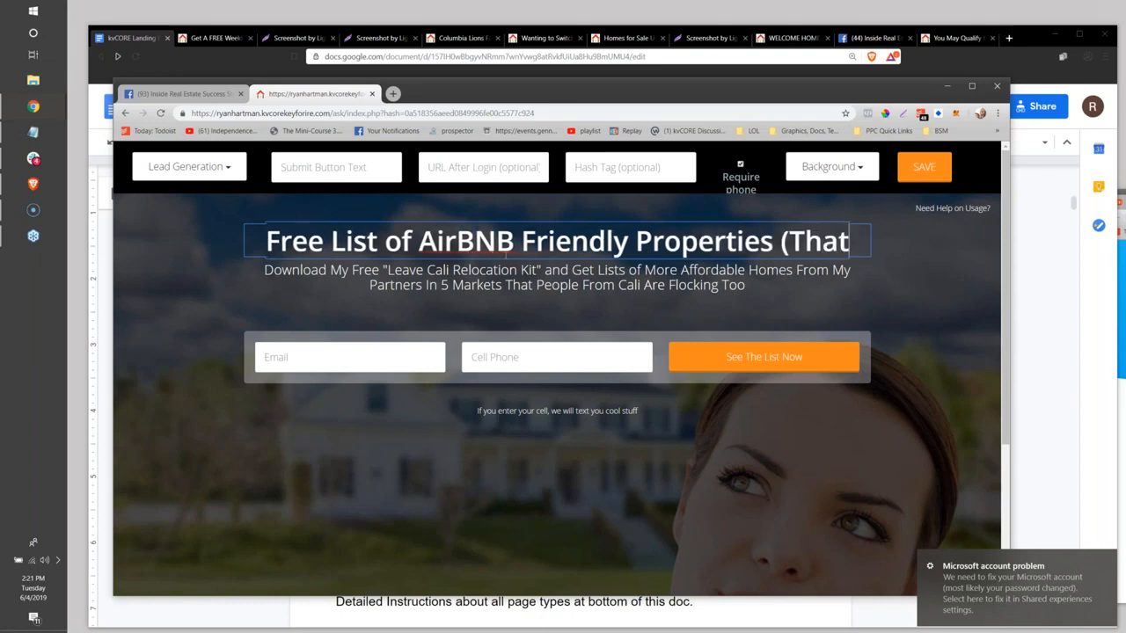
pyautogui.write(' you can rent for')
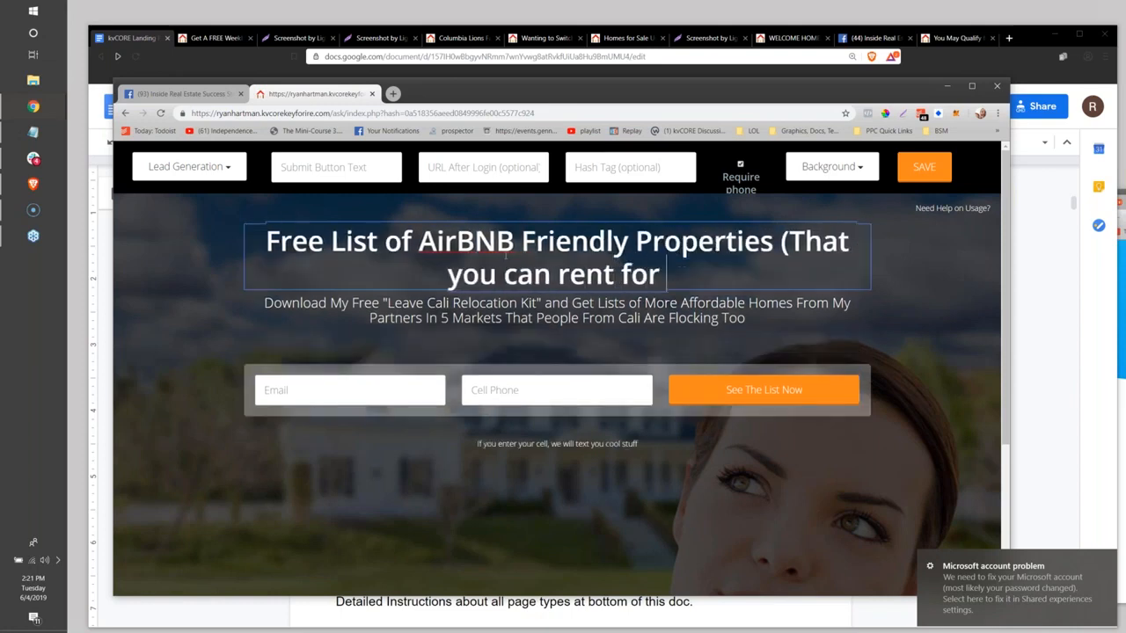
pyautogui.write(' profit)')
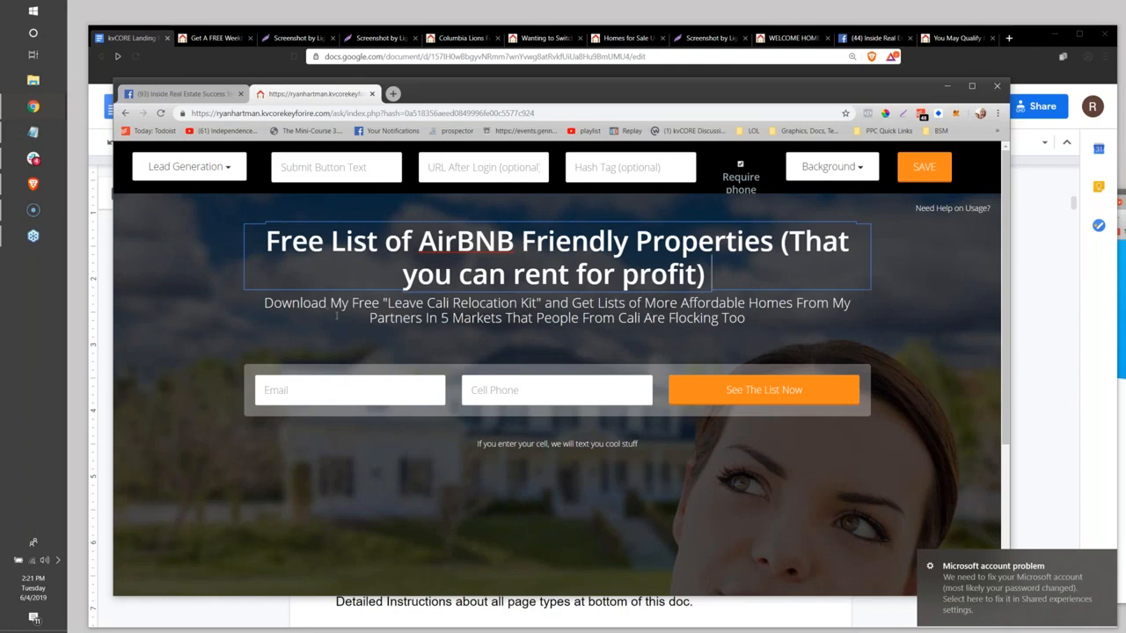
# Clear the California relocation subtitle below the AirBNB headline
pyautogui.press('Tab')
pyautogui.hotkey('ctrl', 'a')
pyautogui.press('BackSpace')
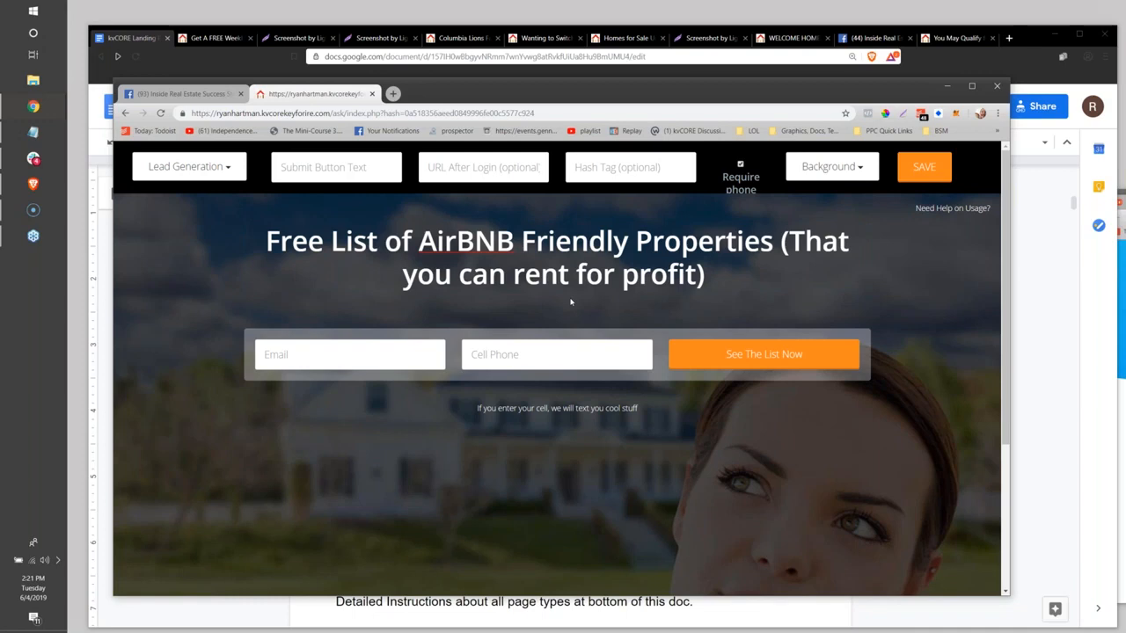
pyautogui.click(551, 243)
# Move the landing page window aside and view the Other Ideas list in the kvCORE Landing Pages document
pyautogui.moveTo(544, 94); pyautogui.dragTo(1125, 123)
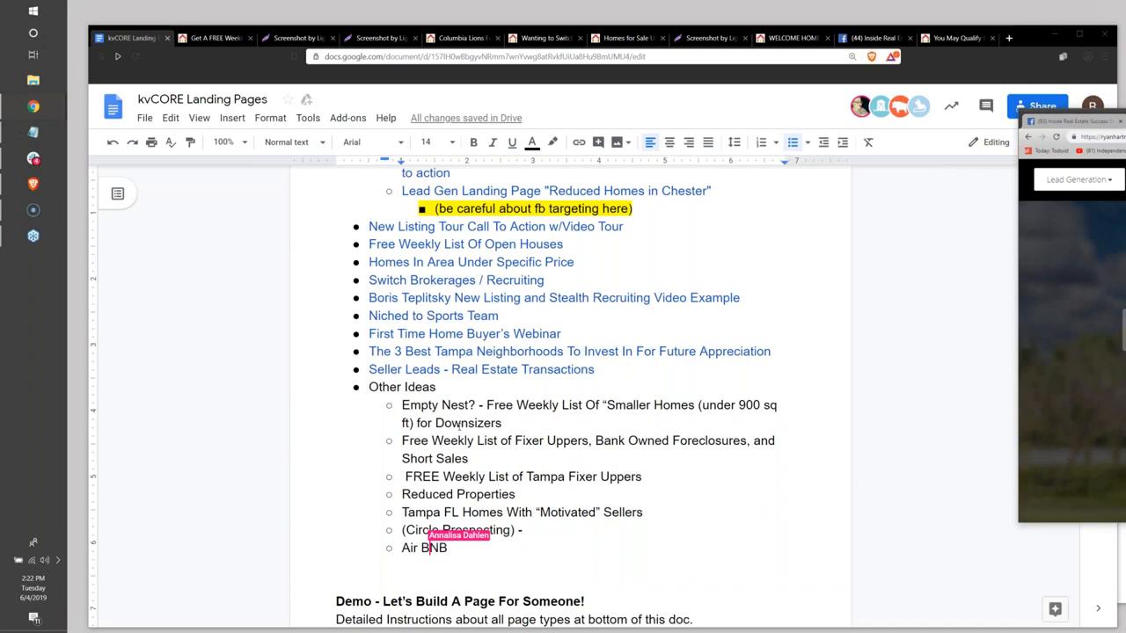
pyautogui.scroll(-2, 458, 426)
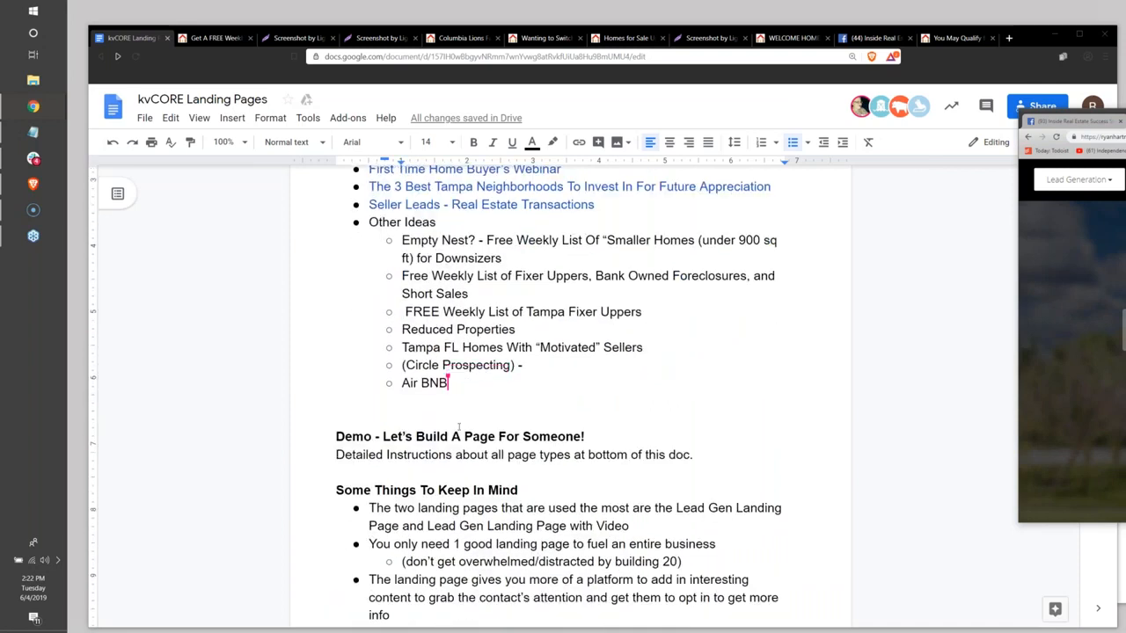
pyautogui.scroll(-1, 458, 425)
pyautogui.click(607, 372)
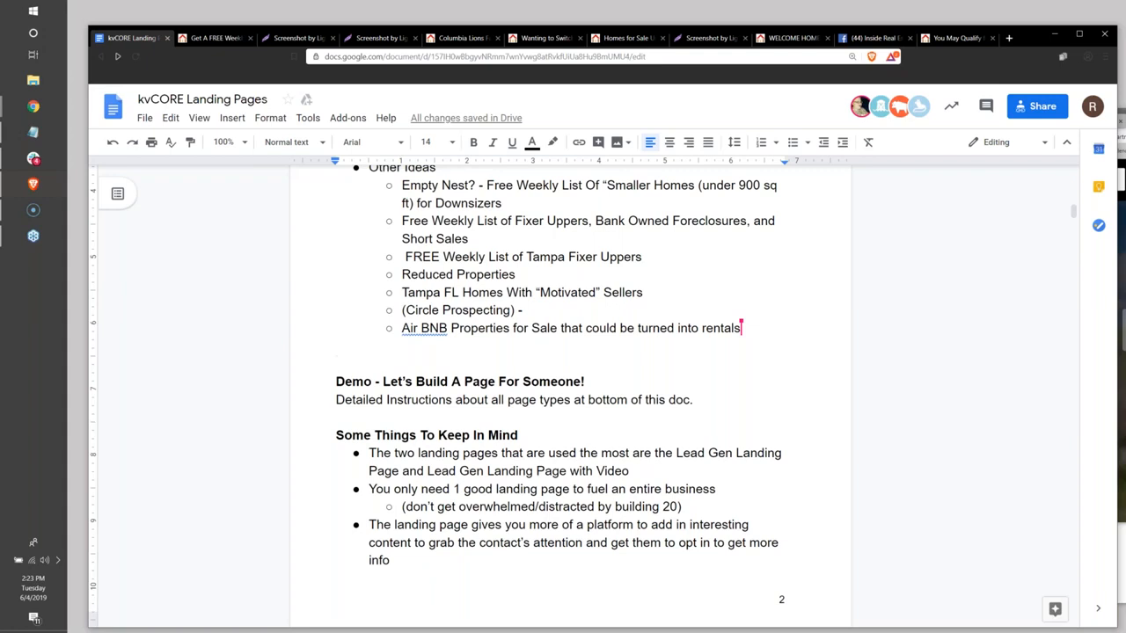
# Bring the AirBNB landing page back over the document for another look, and move it aside again
pyautogui.hotkey('alt', 'Tab')
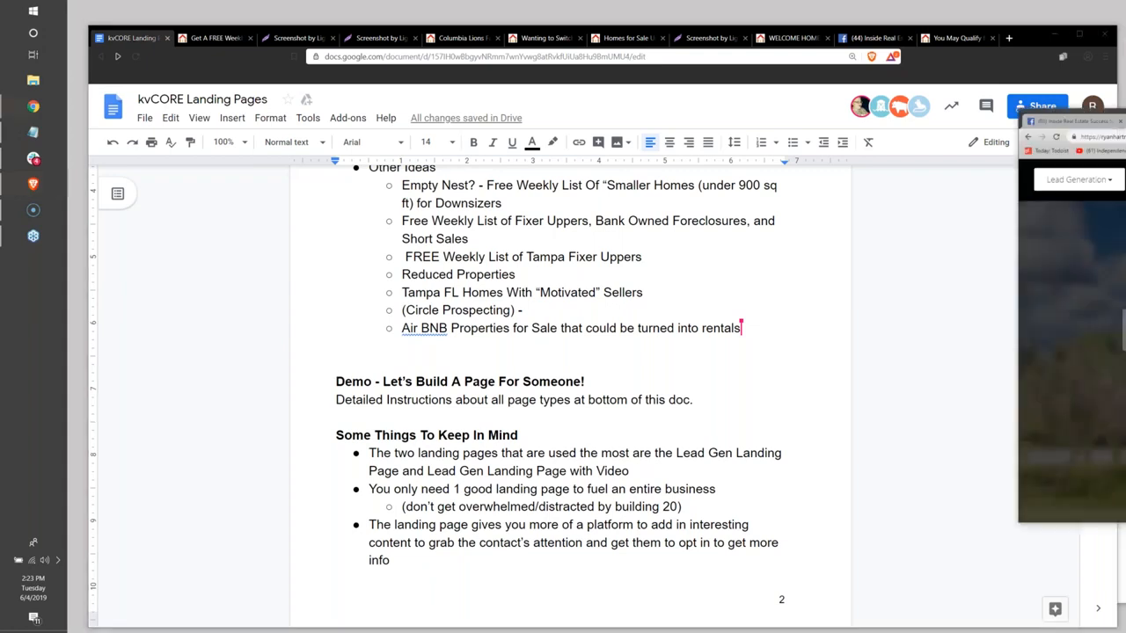
pyautogui.moveTo(1125, 115); pyautogui.dragTo(606, 99)
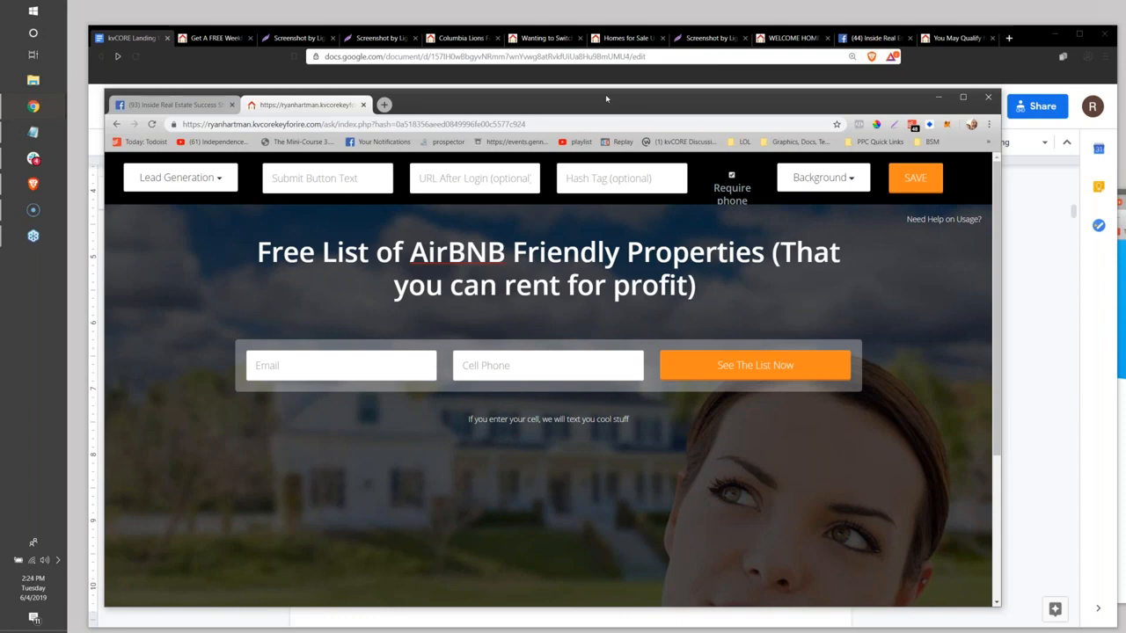
pyautogui.moveTo(597, 109); pyautogui.dragTo(1125, 194)
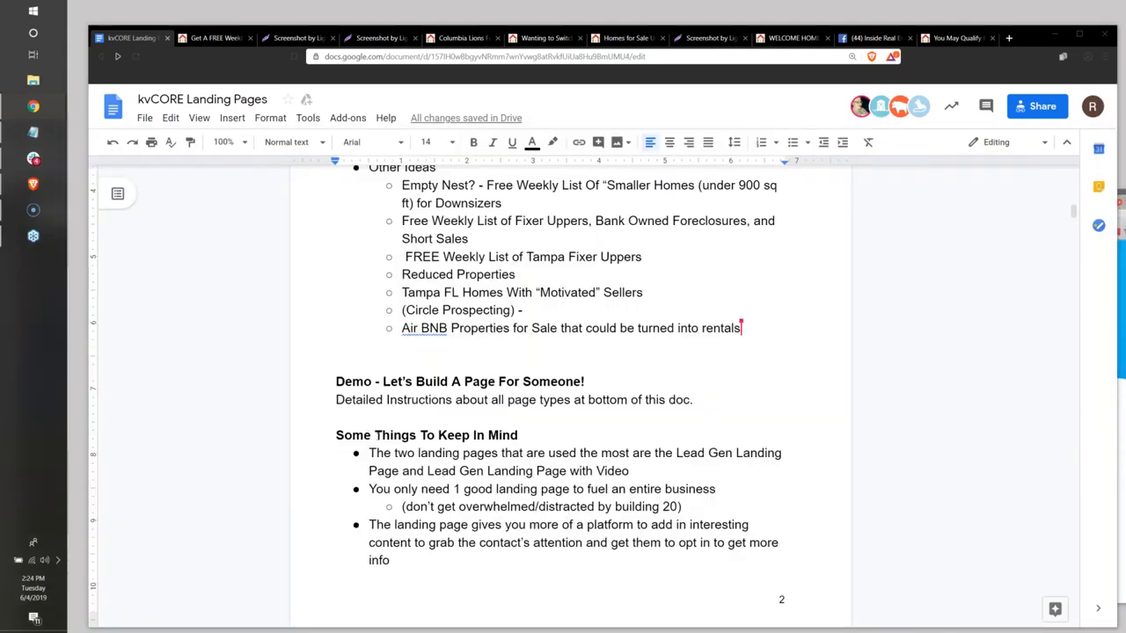
# Examine the "Some Things To Keep In Mind" notes in the kvCORE Landing Pages document
pyautogui.scroll(-1, 379, 428)
pyautogui.scroll(2, 379, 428)
pyautogui.scroll(-1, 379, 429)
pyautogui.scroll(-3, 380, 426)
pyautogui.scroll(-1, 365, 431)
pyautogui.scroll(4, 364, 431)
pyautogui.scroll(-1, 446, 538)
pyautogui.scroll(-1, 375, 343)
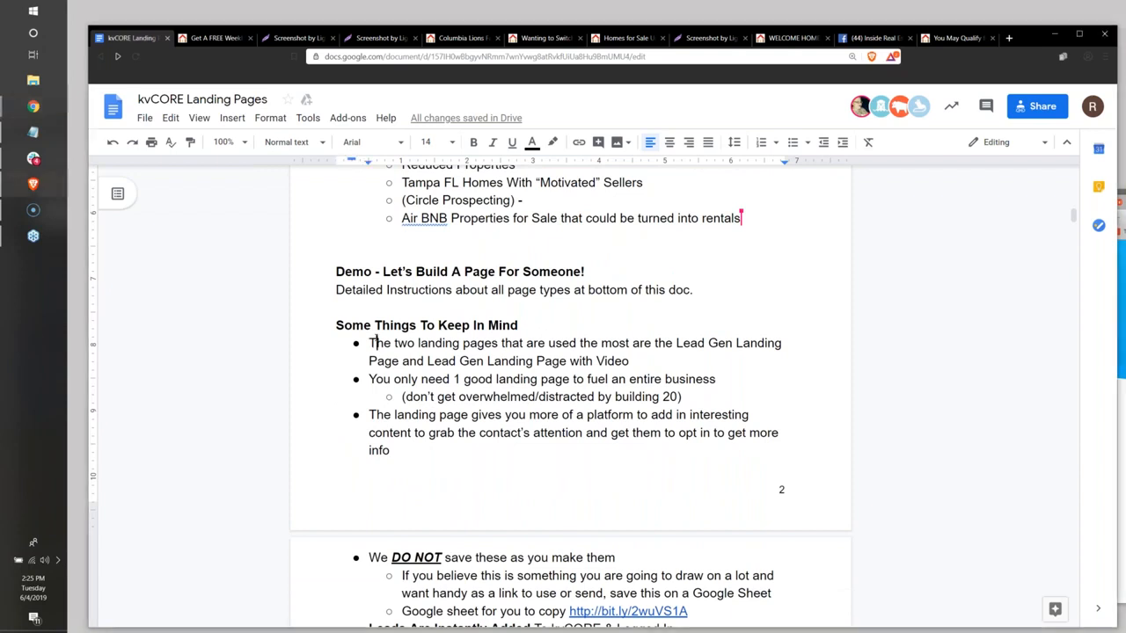
pyautogui.click(375, 343)
pyautogui.scroll(-3, 487, 397)
pyautogui.scroll(3, 487, 398)
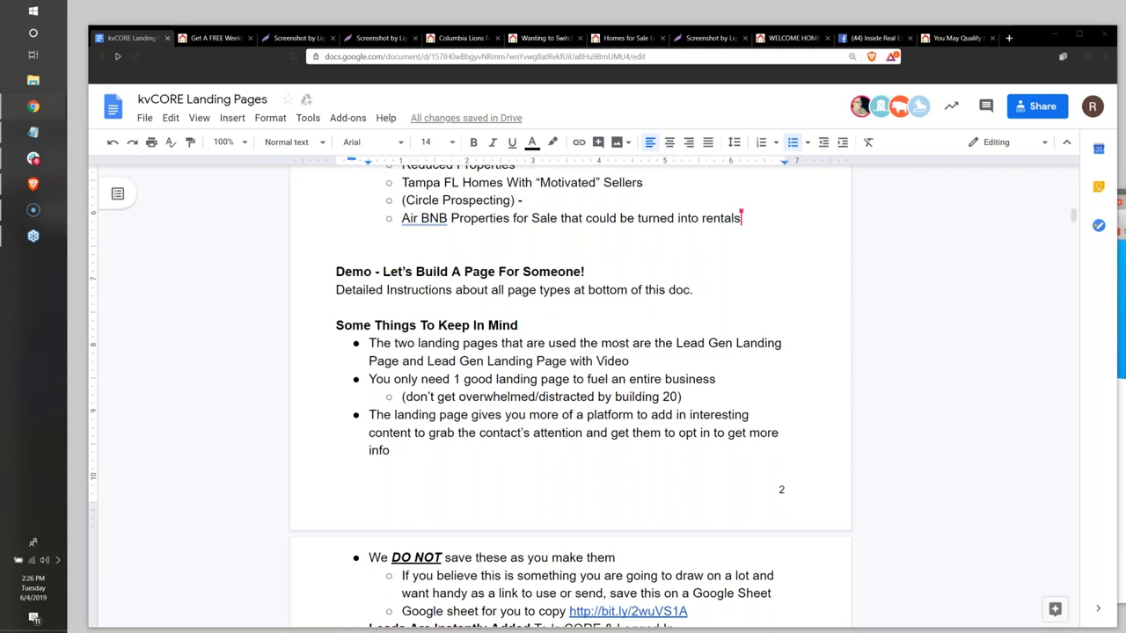
# Bring the kvCORE browser window back over the document and open the Lead Engine page
pyautogui.moveTo(1125, 189); pyautogui.dragTo(520, 32)
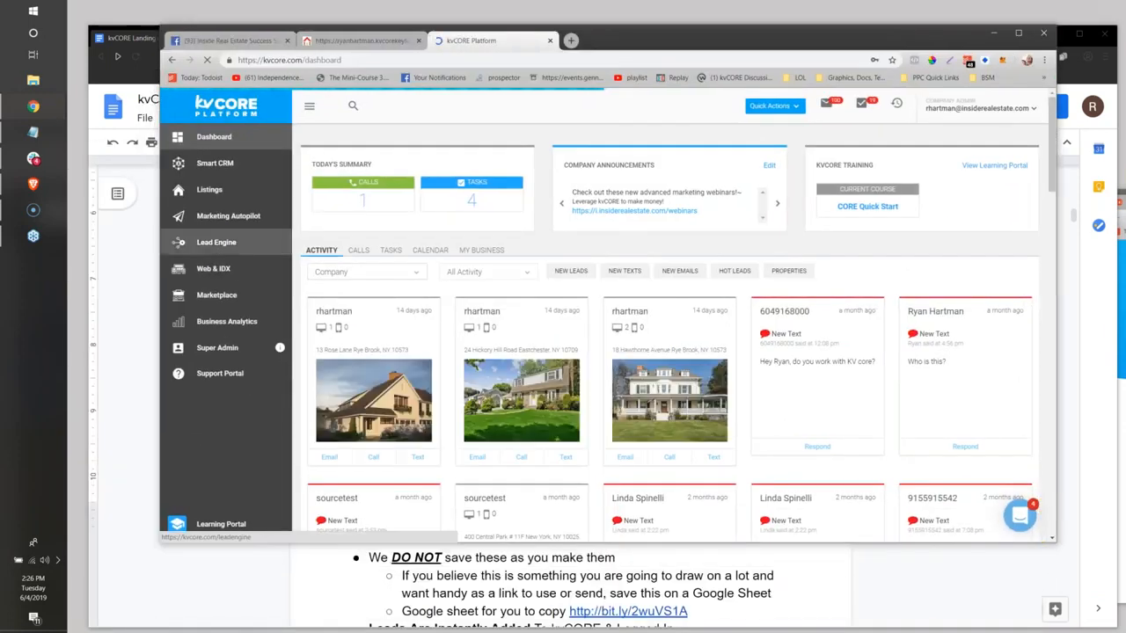
pyautogui.click(218, 242)
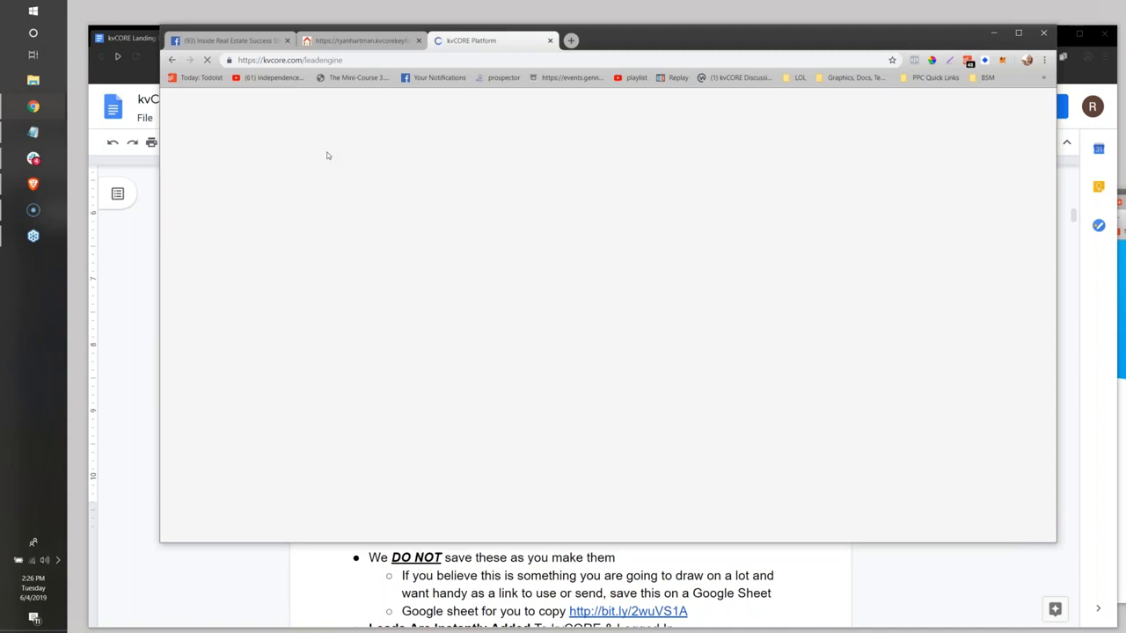
pyautogui.click(570, 41)
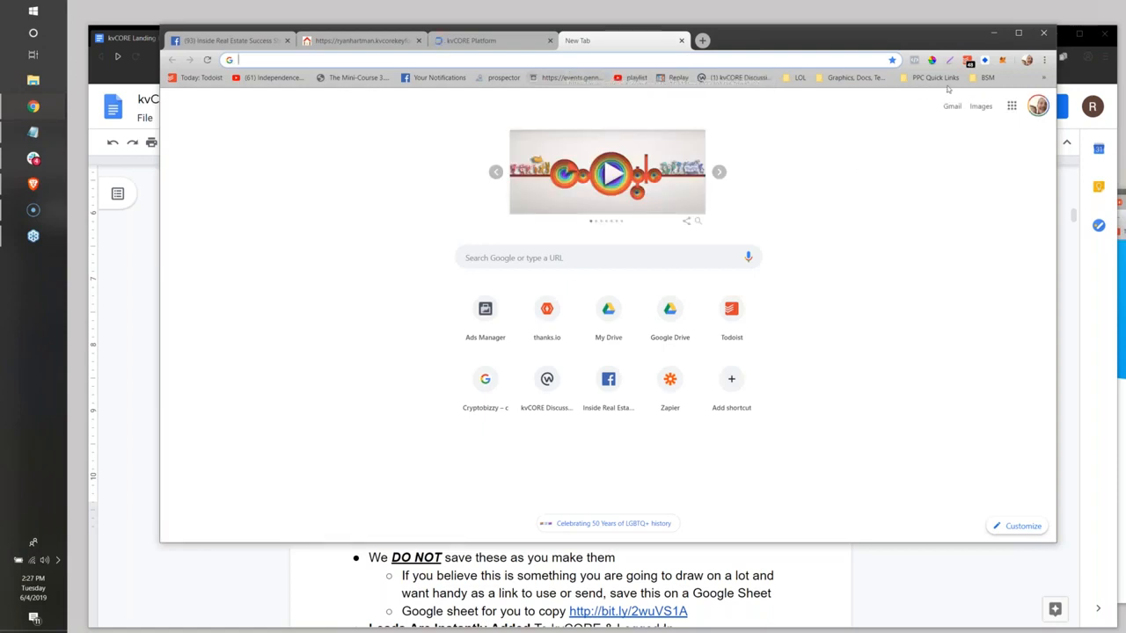
pyautogui.click(461, 40)
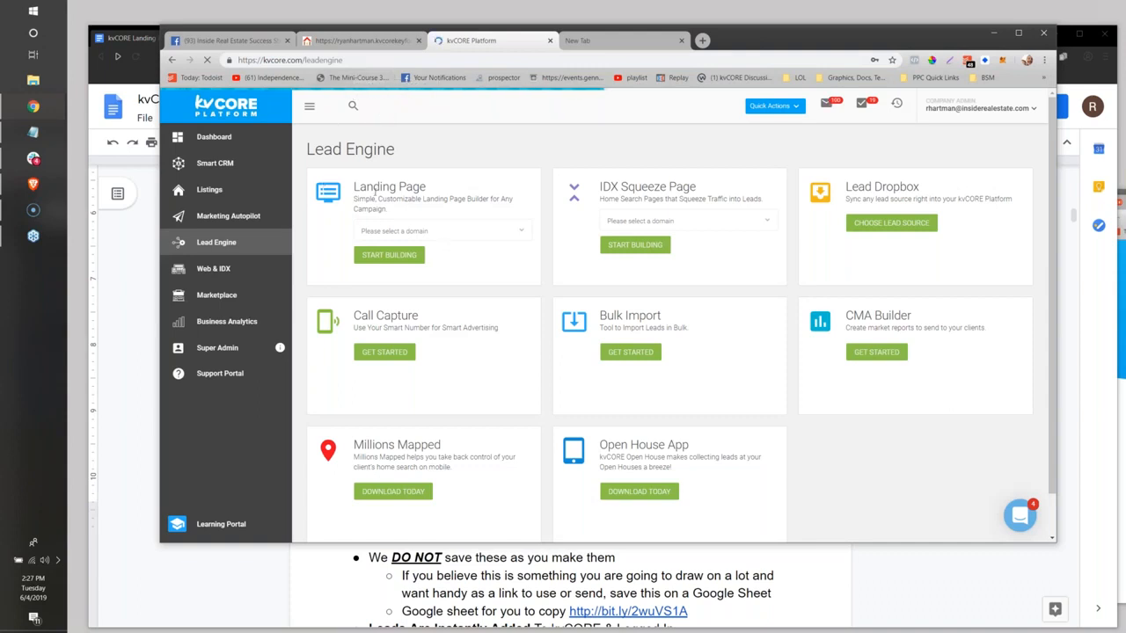
# Start building a new landing page on the agent's own kvcorekeyforire.com subdomain
pyautogui.moveTo(354, 188); pyautogui.dragTo(414, 187)
pyautogui.click(443, 229)
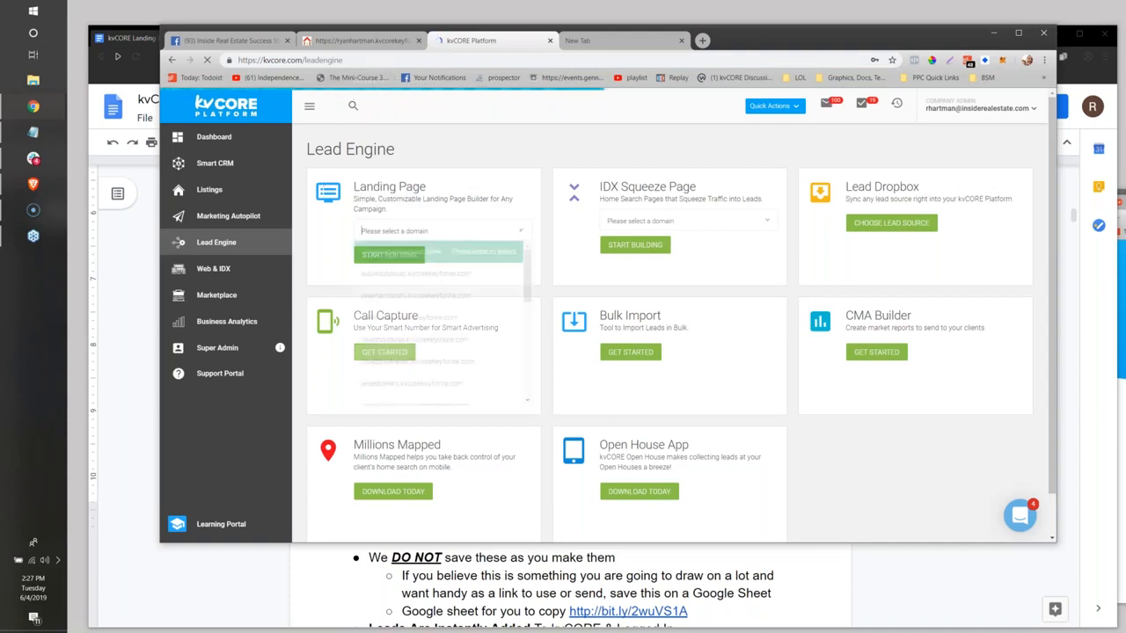
pyautogui.scroll(-3, 427, 282)
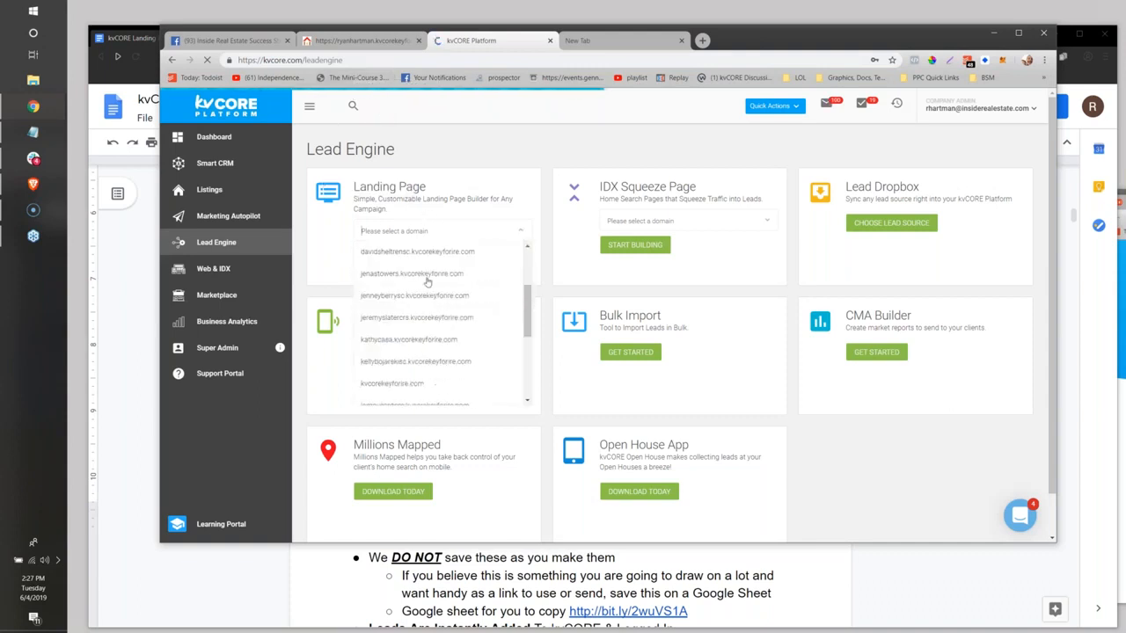
pyautogui.click(416, 329)
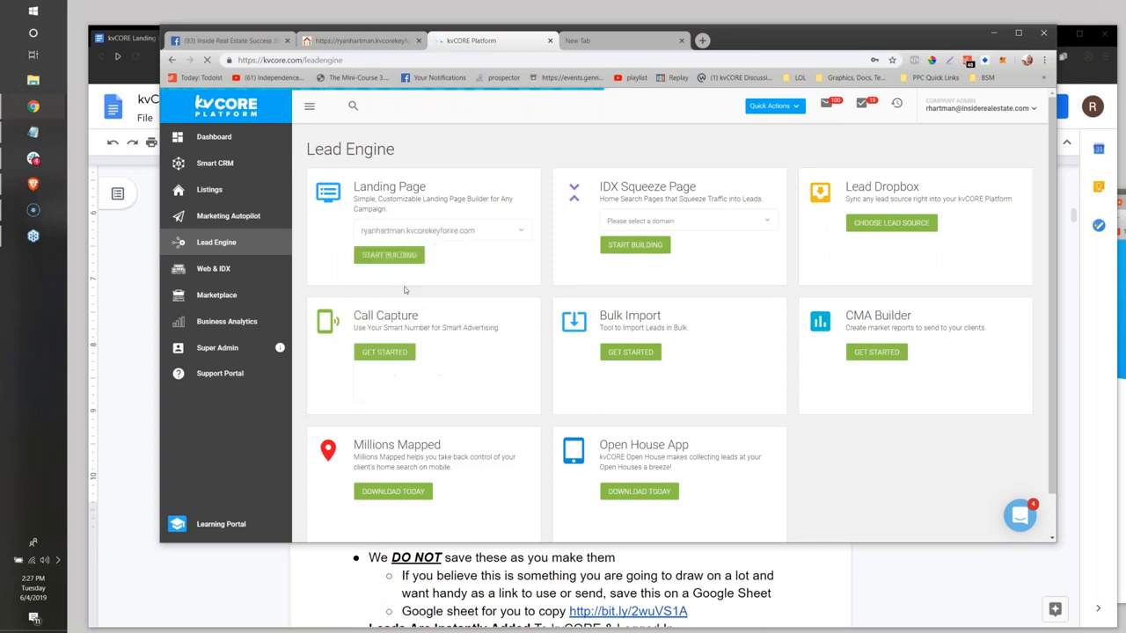
pyautogui.click(378, 258)
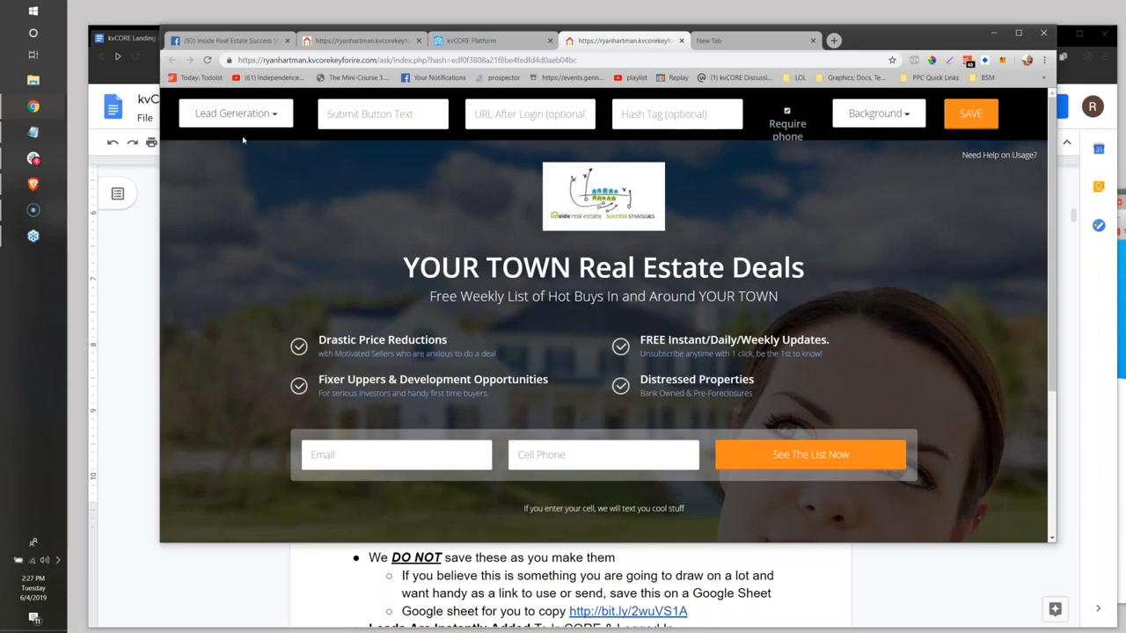
# Preview the Video + Lead layout and pause its embedded sample video
pyautogui.click(255, 117)
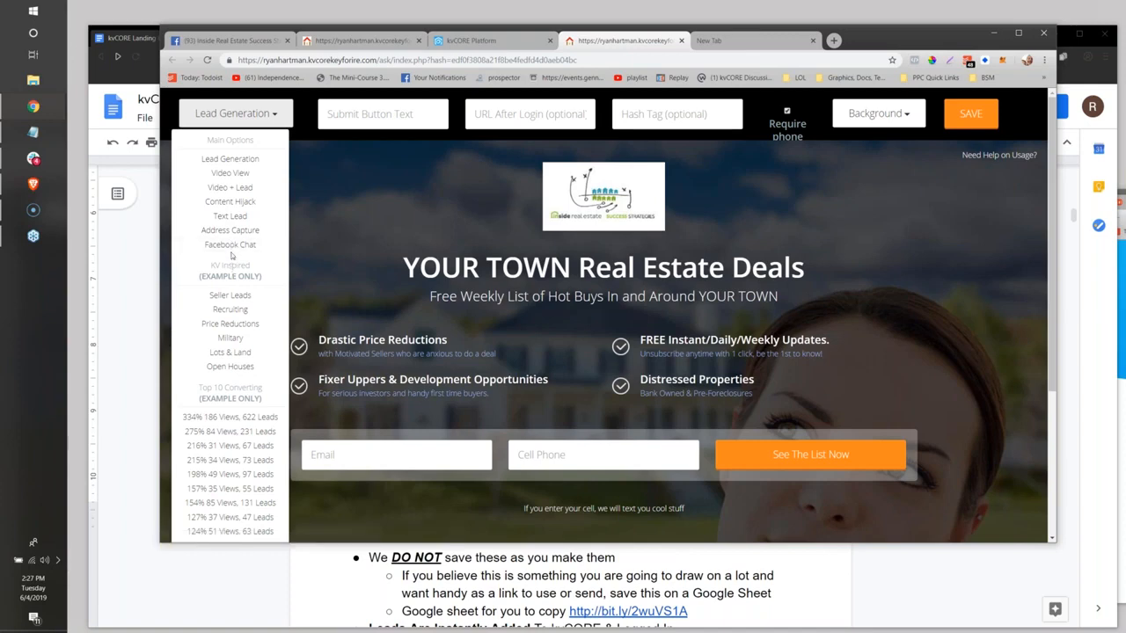
pyautogui.click(236, 189)
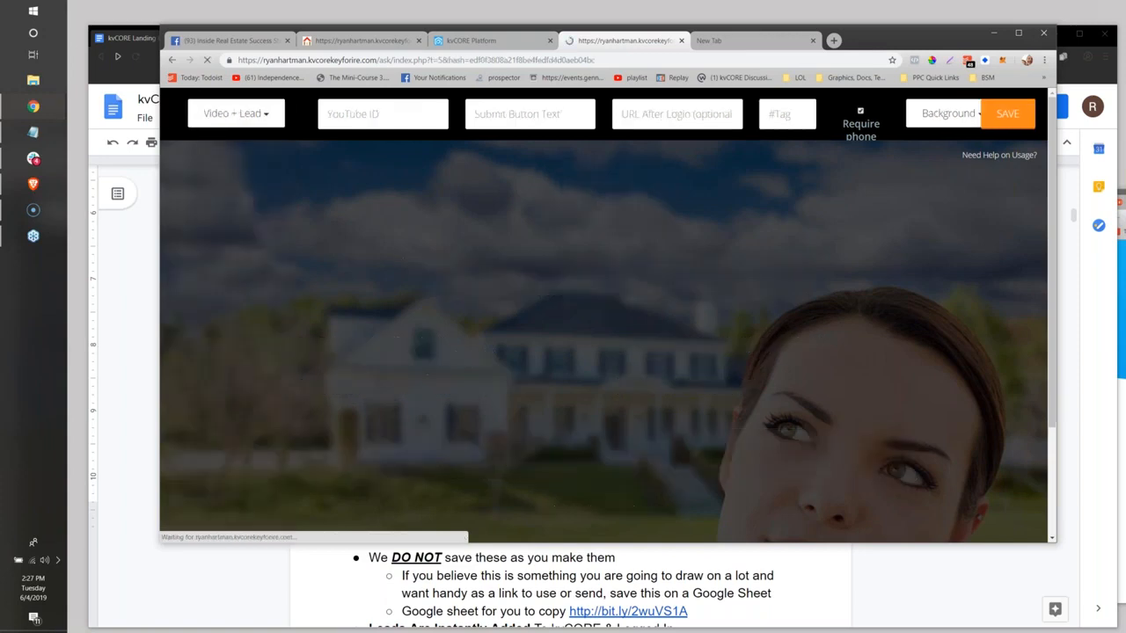
pyautogui.scroll(-3, 502, 316)
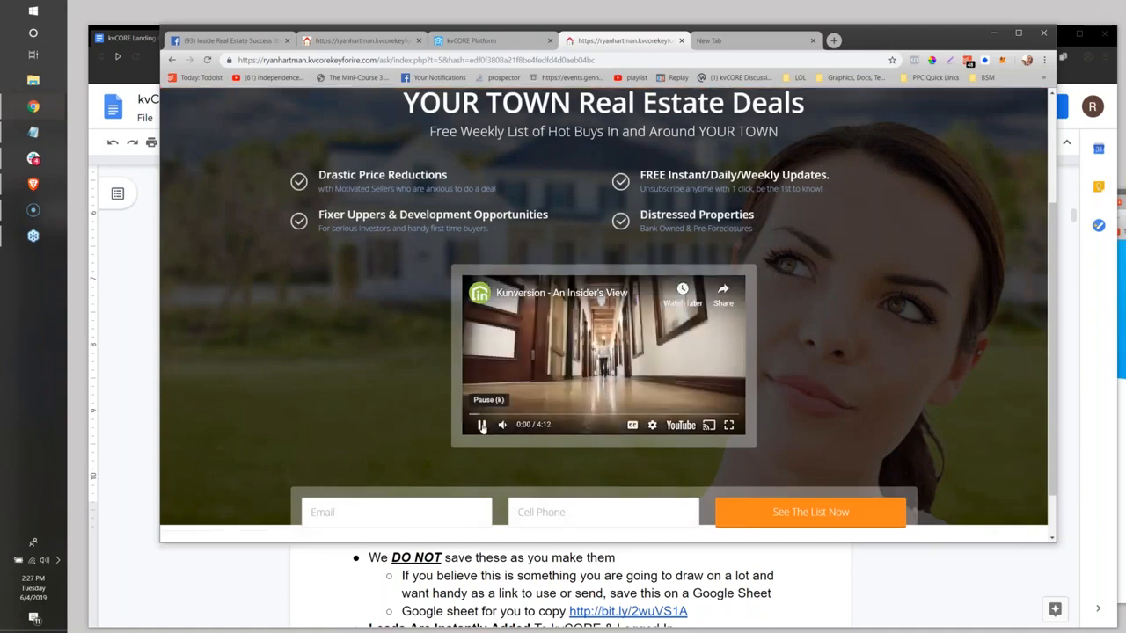
pyautogui.click(483, 427)
pyautogui.scroll(3, 368, 337)
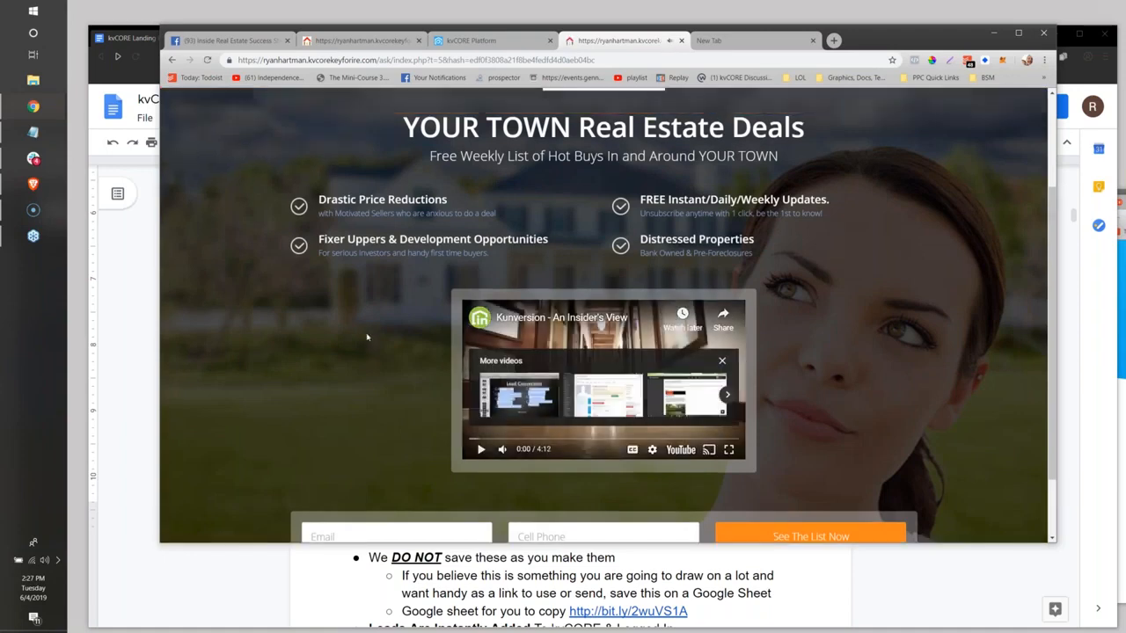
# Look through the layout options and open the Seller Leads example
pyautogui.click(236, 114)
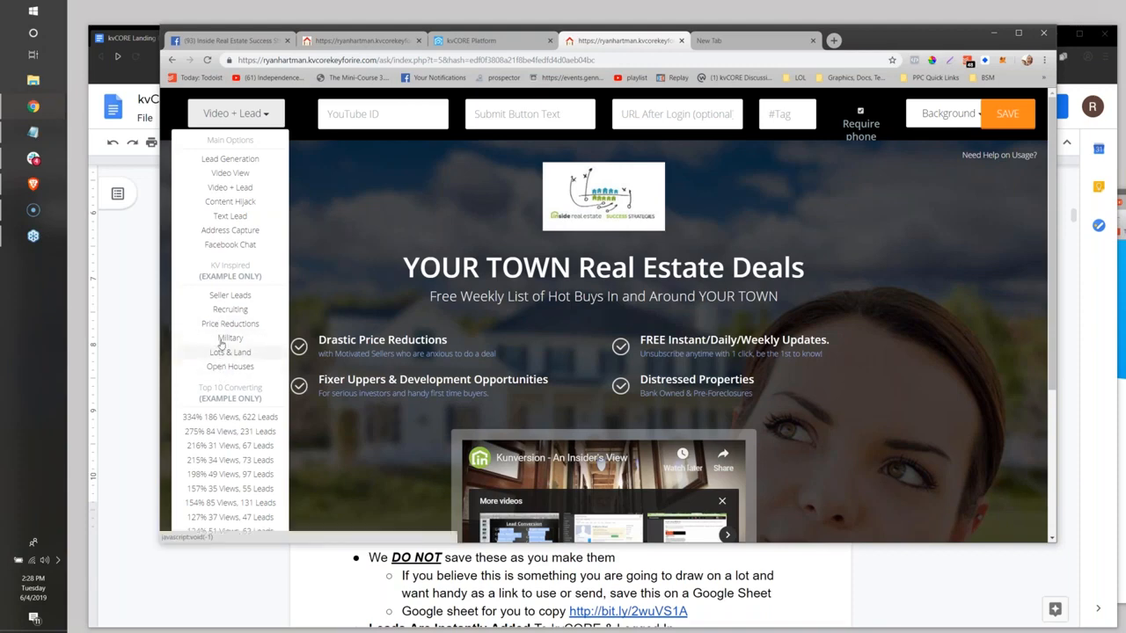
pyautogui.scroll(-2, 223, 305)
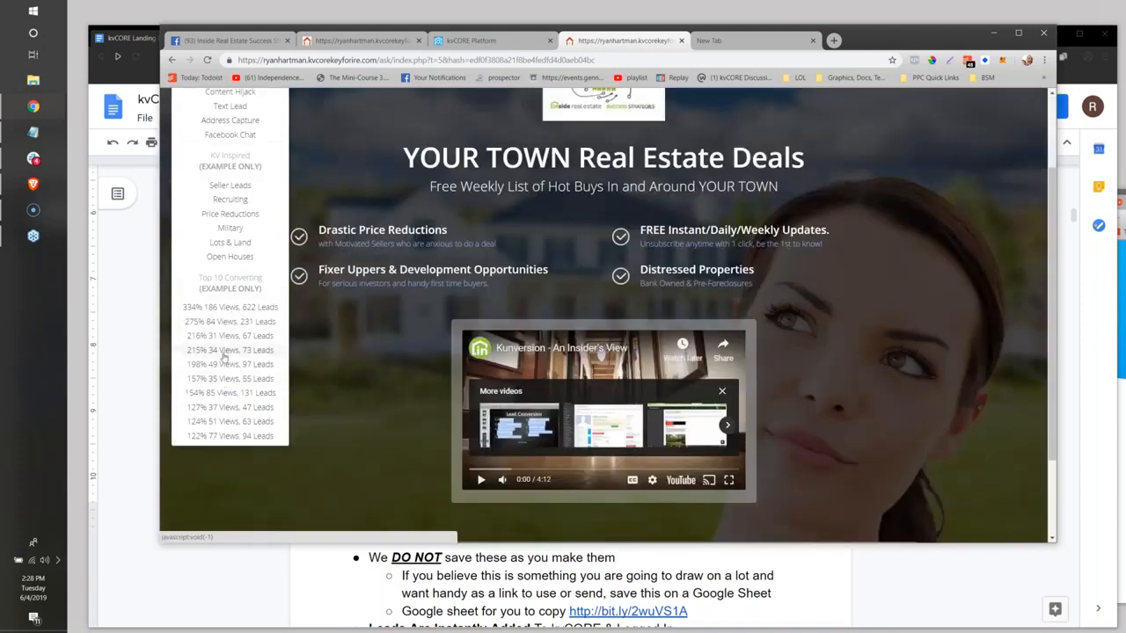
pyautogui.scroll(2, 223, 352)
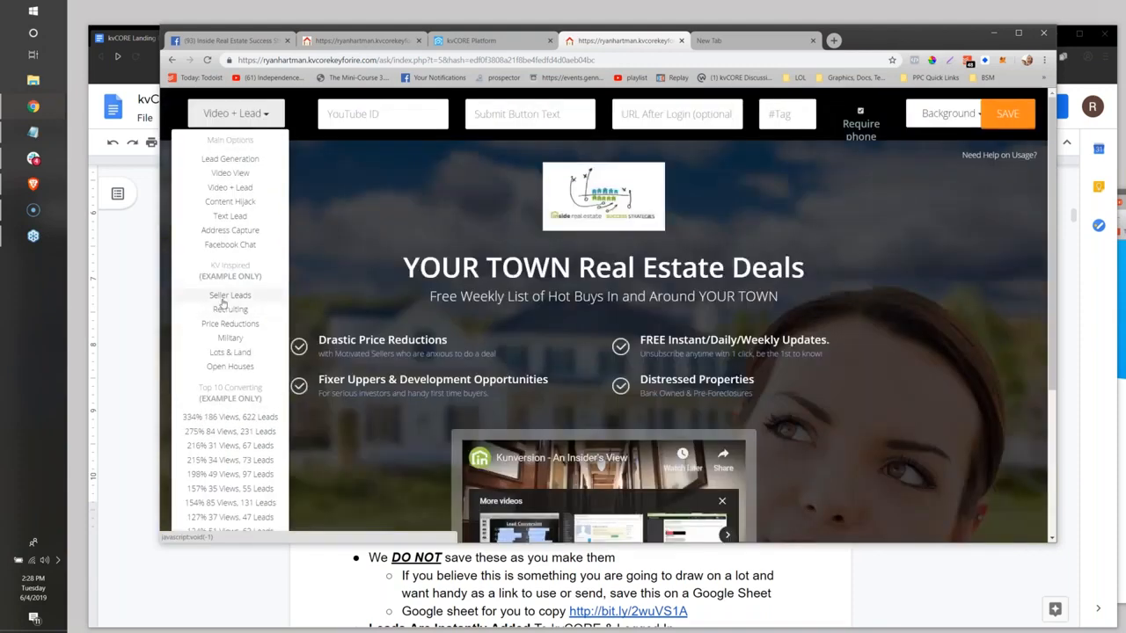
pyautogui.click(222, 299)
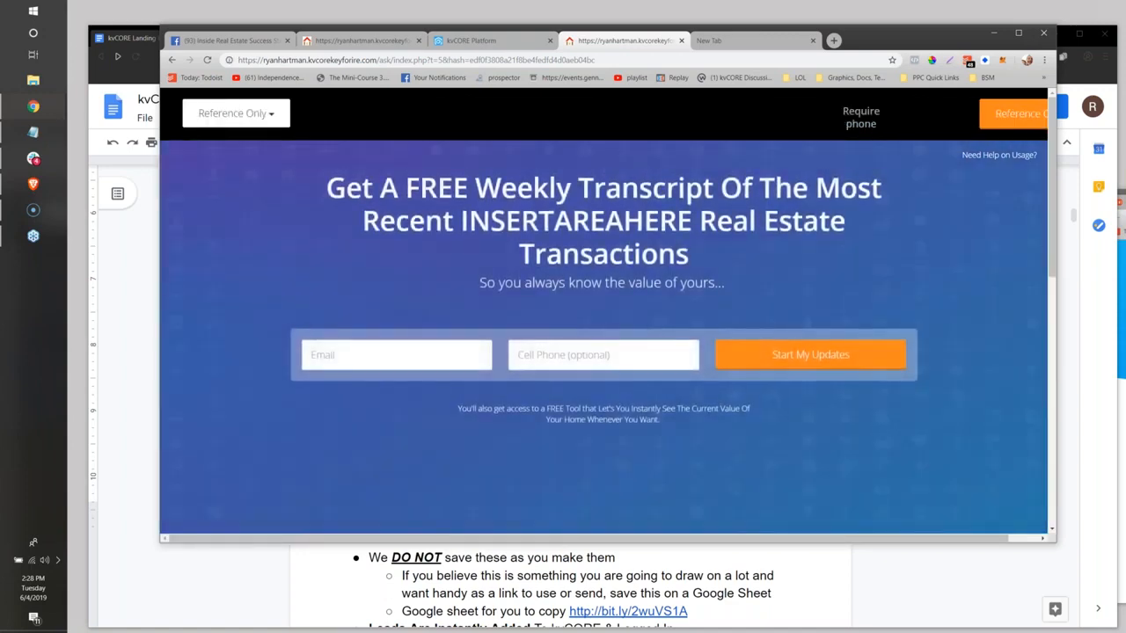
# Open the Lots & Land example page
pyautogui.click(214, 114)
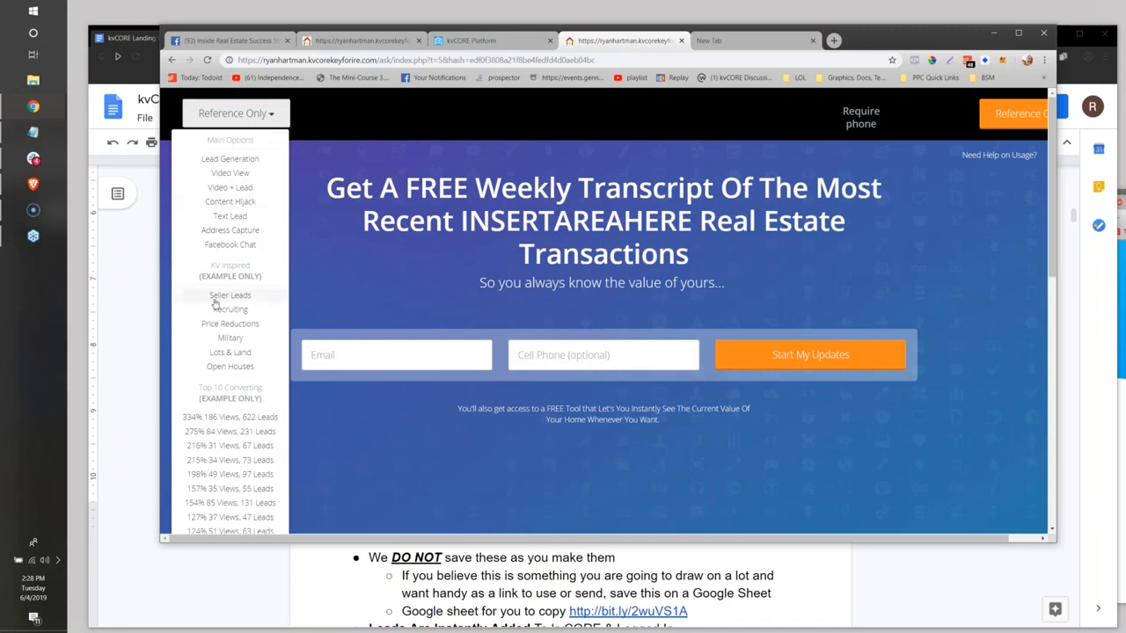
pyautogui.scroll(-1, 214, 303)
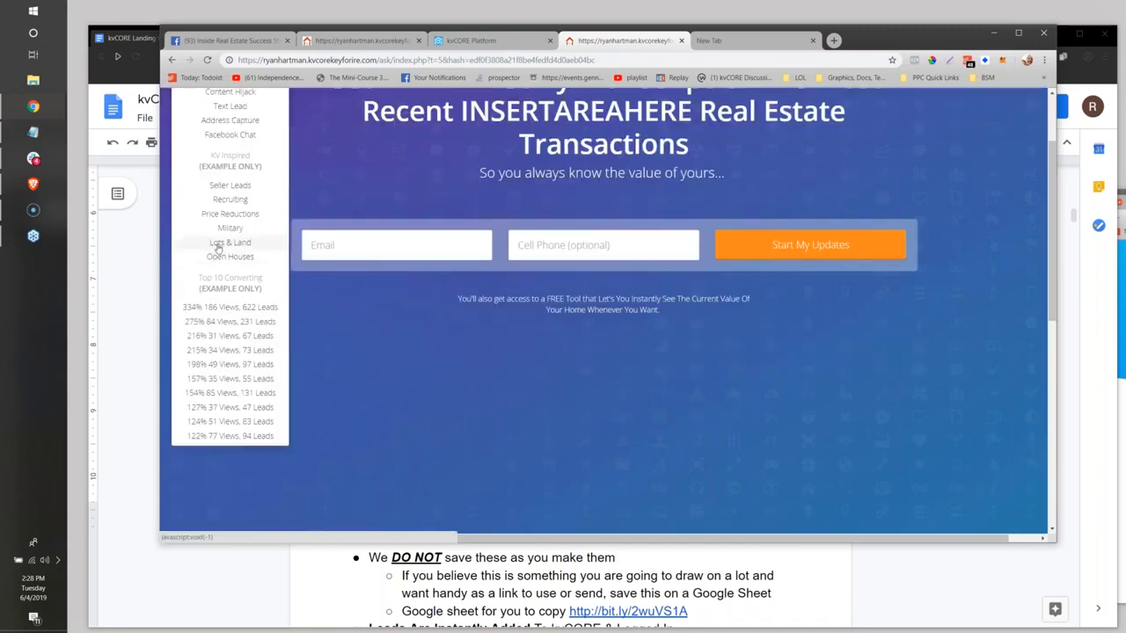
pyautogui.click(218, 251)
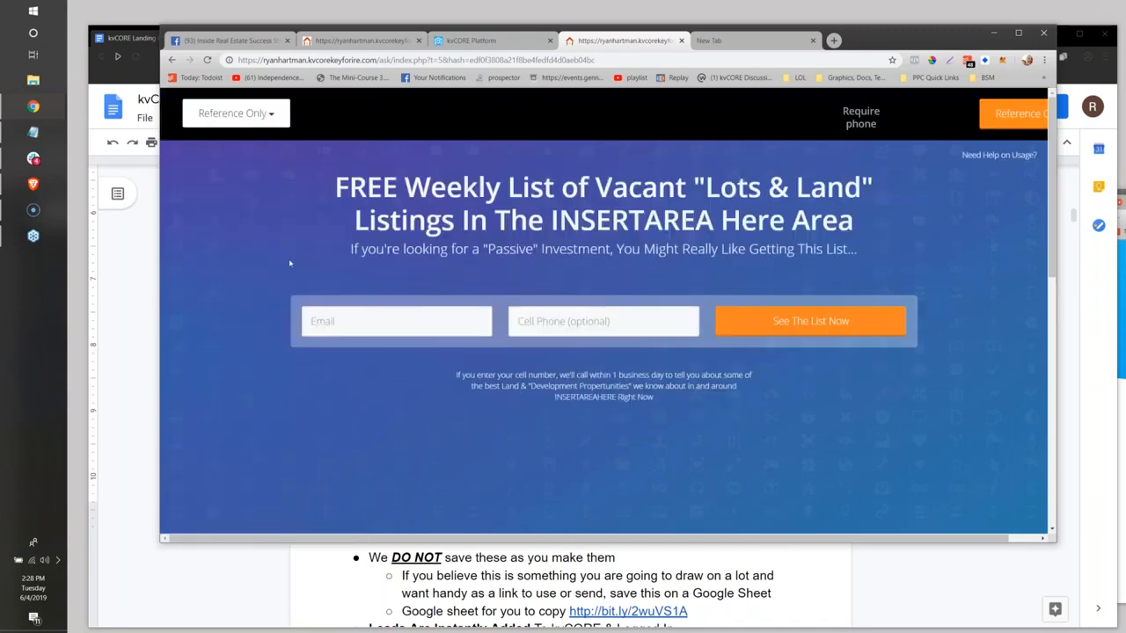
# Open the 334% example from the Top 10 Converting group and view its page
pyautogui.click(233, 114)
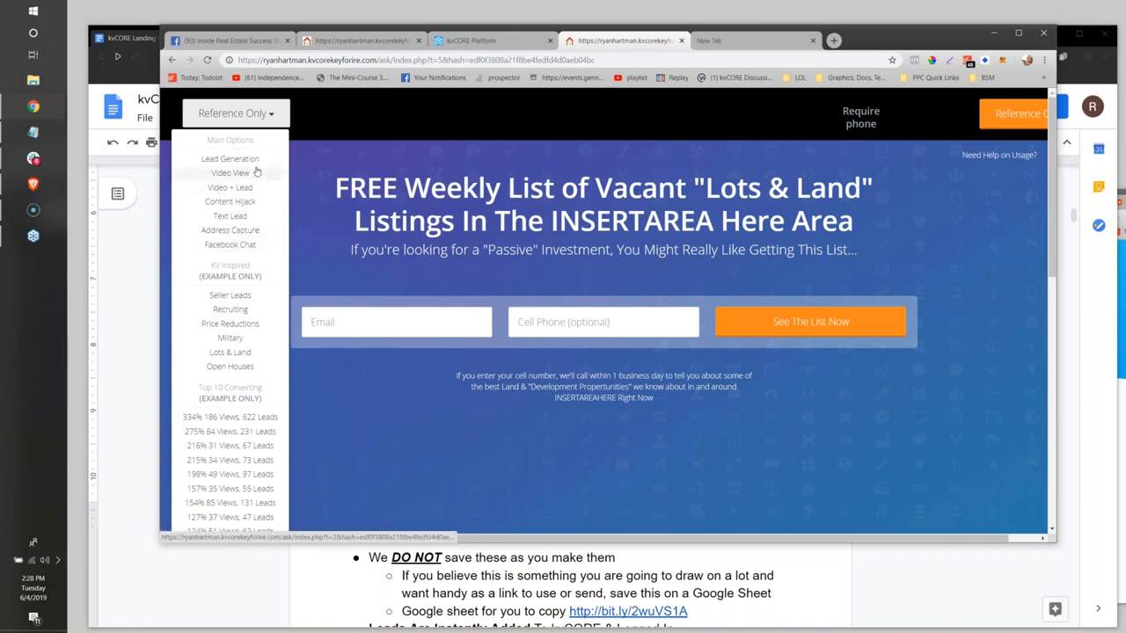
pyautogui.scroll(-3, 510, 366)
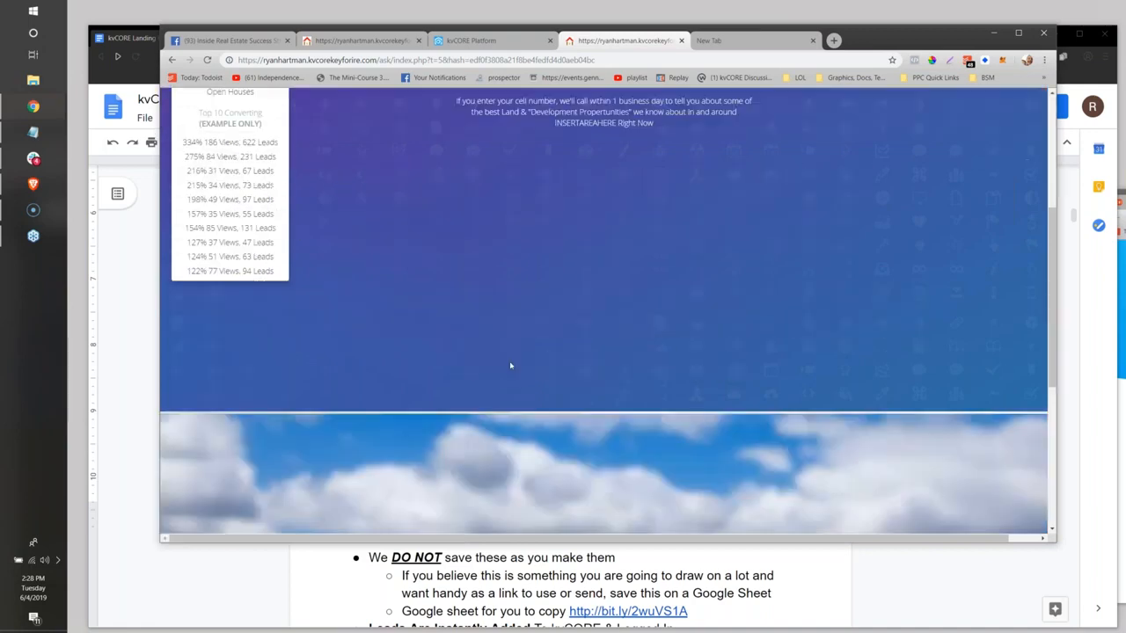
pyautogui.scroll(-4, 511, 366)
pyautogui.scroll(7, 510, 366)
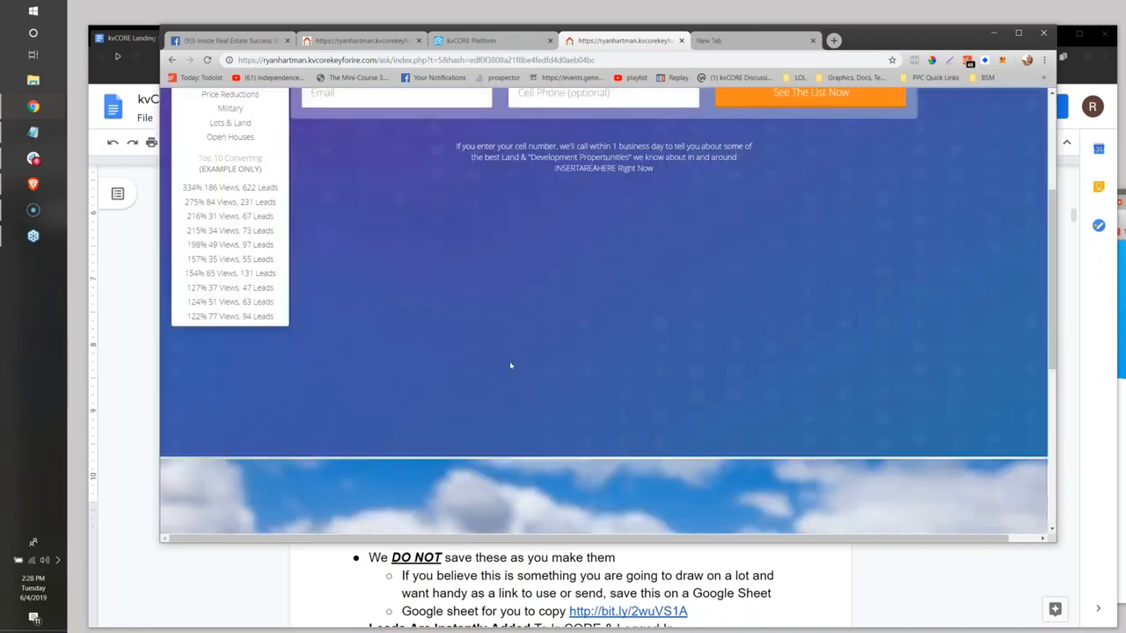
pyautogui.click(205, 421)
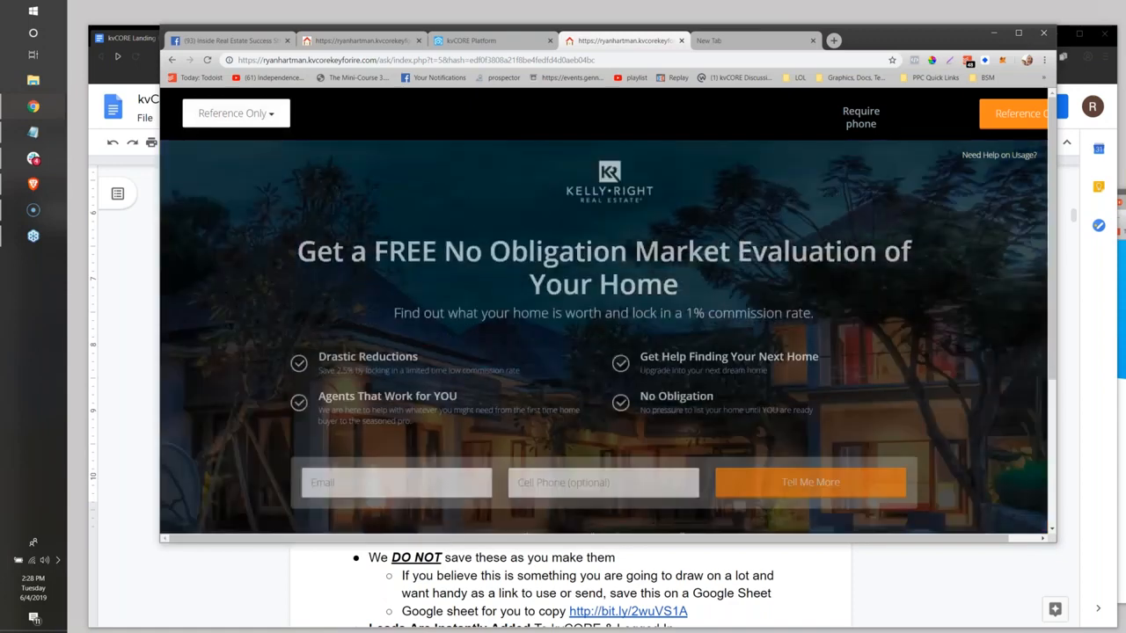
pyautogui.scroll(-1, 205, 421)
pyautogui.scroll(1, 205, 421)
# Review the list of example layouts and switch the page back to the Lead Generation layout
pyautogui.click(208, 114)
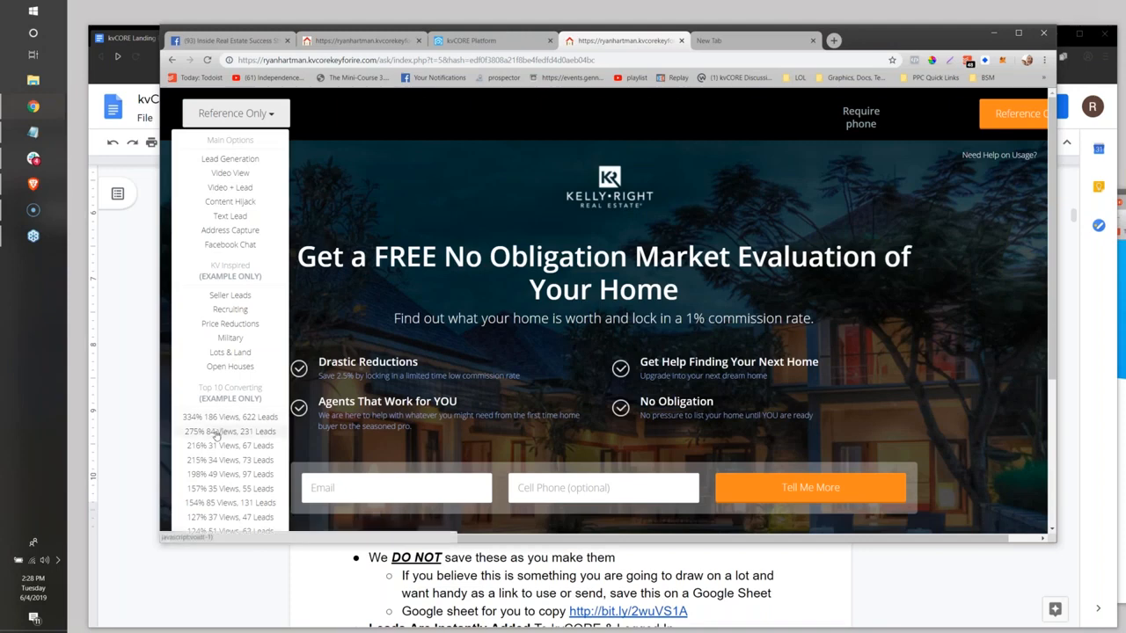
pyautogui.scroll(-1, 216, 436)
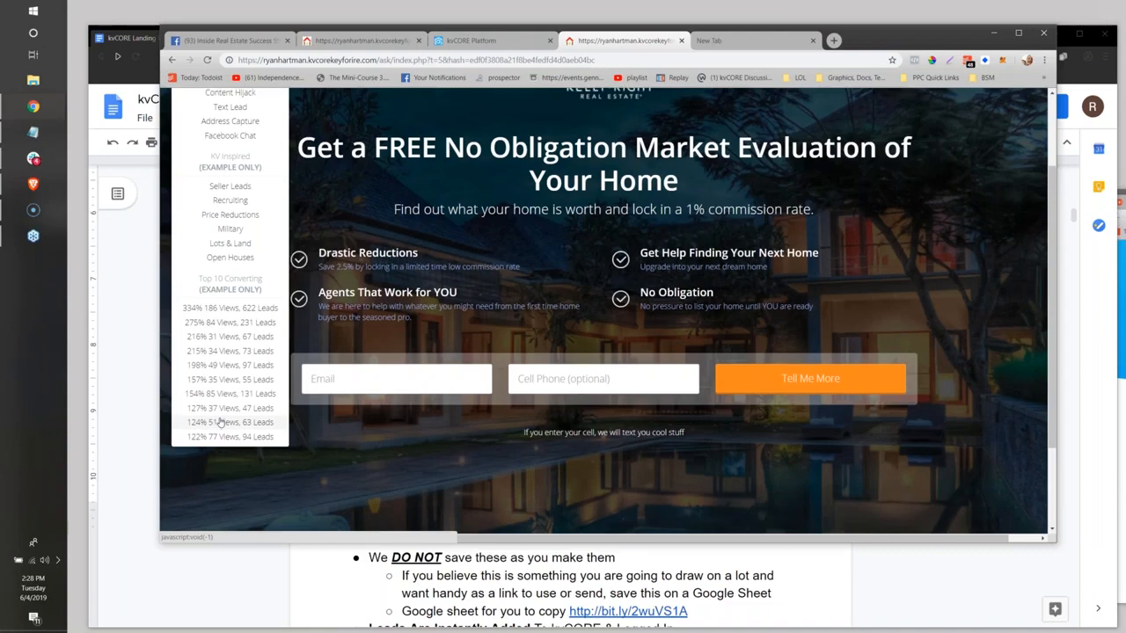
pyautogui.scroll(1, 220, 422)
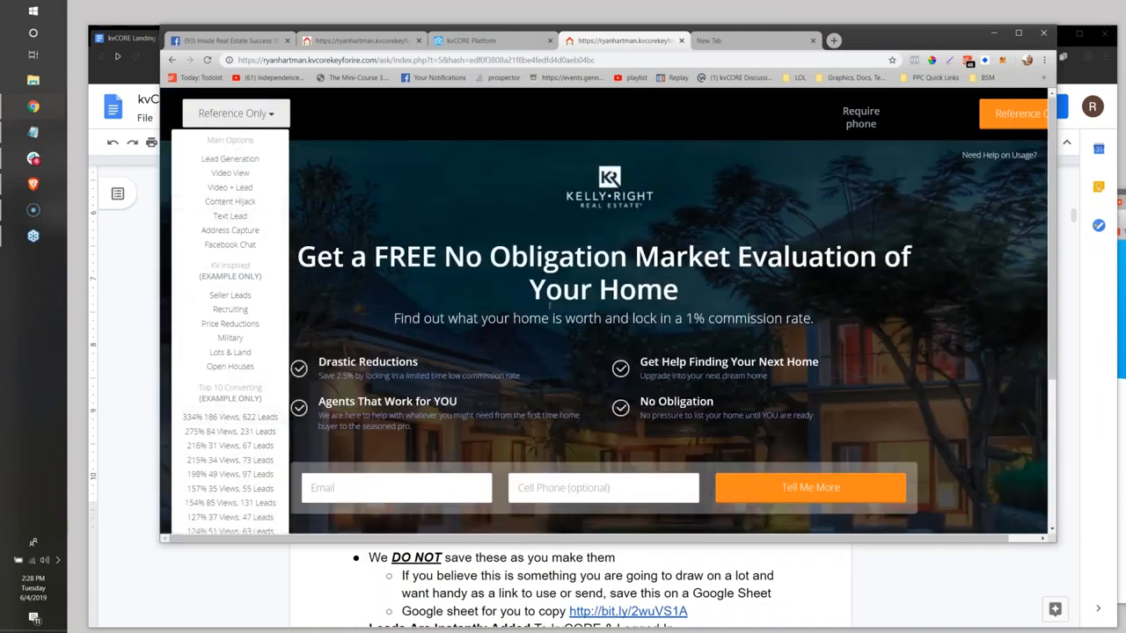
pyautogui.scroll(-1, 224, 264)
pyautogui.scroll(1, 224, 220)
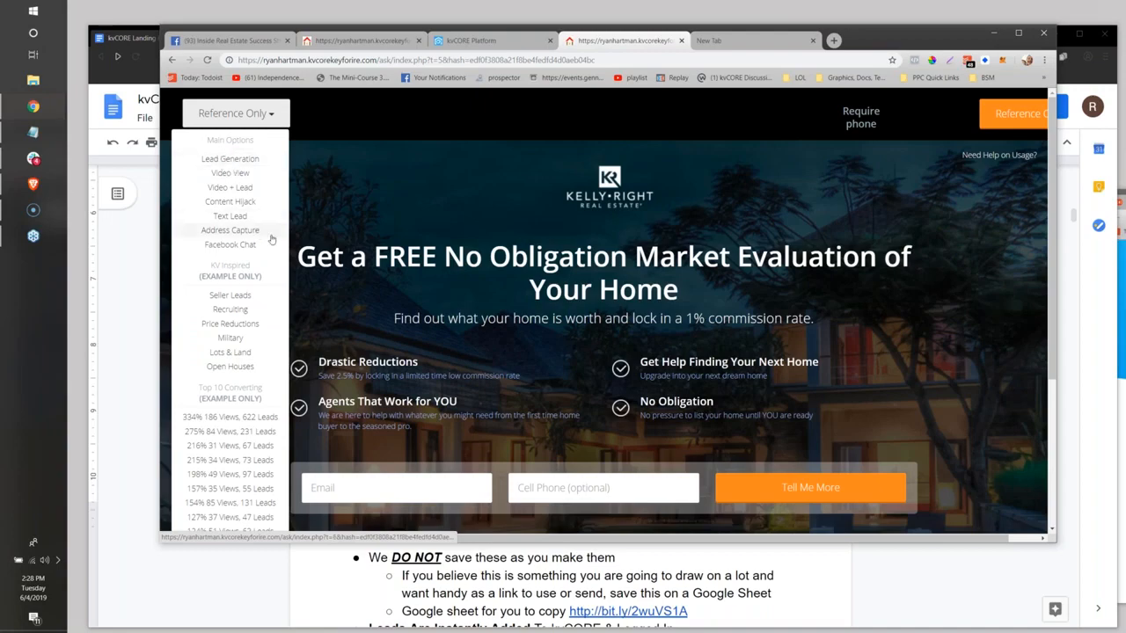
pyautogui.scroll(-1, 231, 308)
pyautogui.scroll(1, 230, 308)
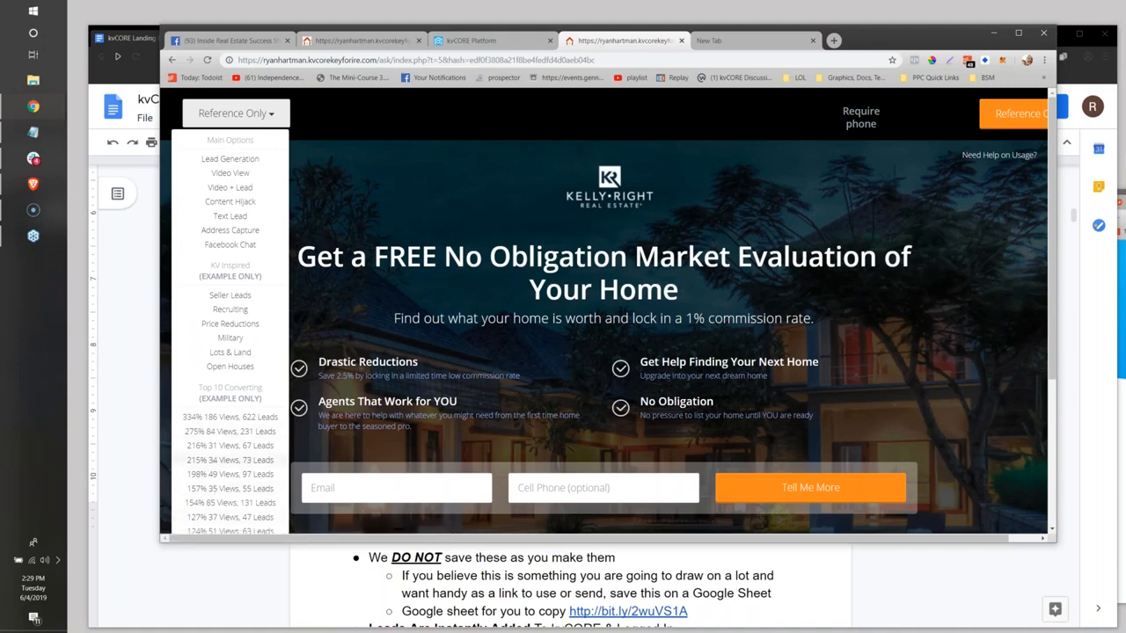
pyautogui.click(232, 159)
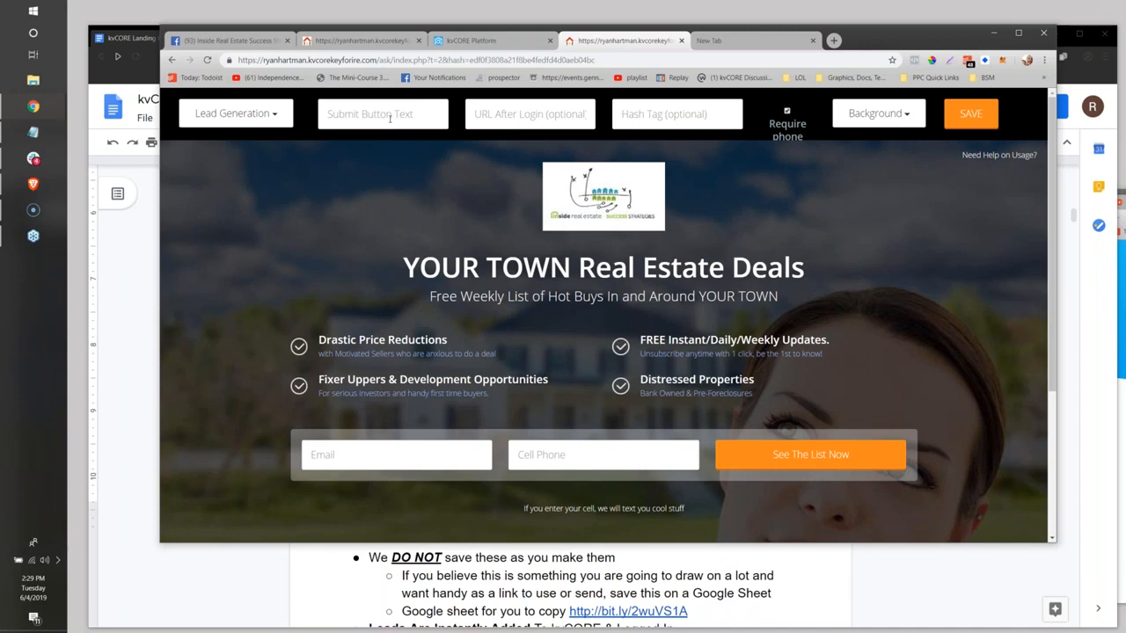
pyautogui.write('Instant Access')
pyautogui.press('Return')
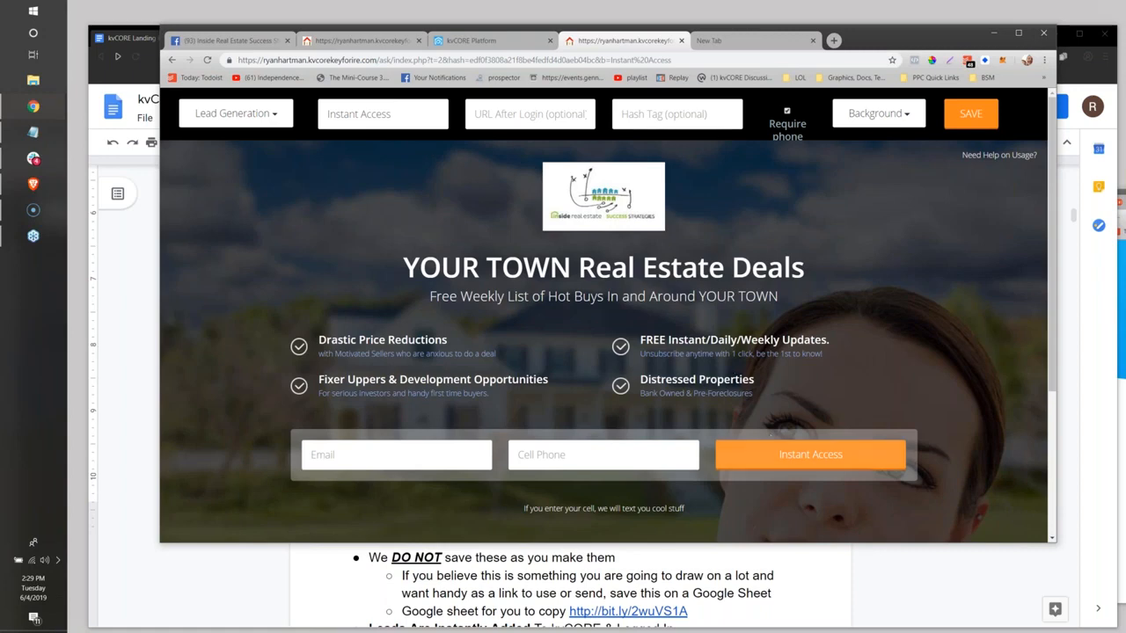
pyautogui.click(529, 115)
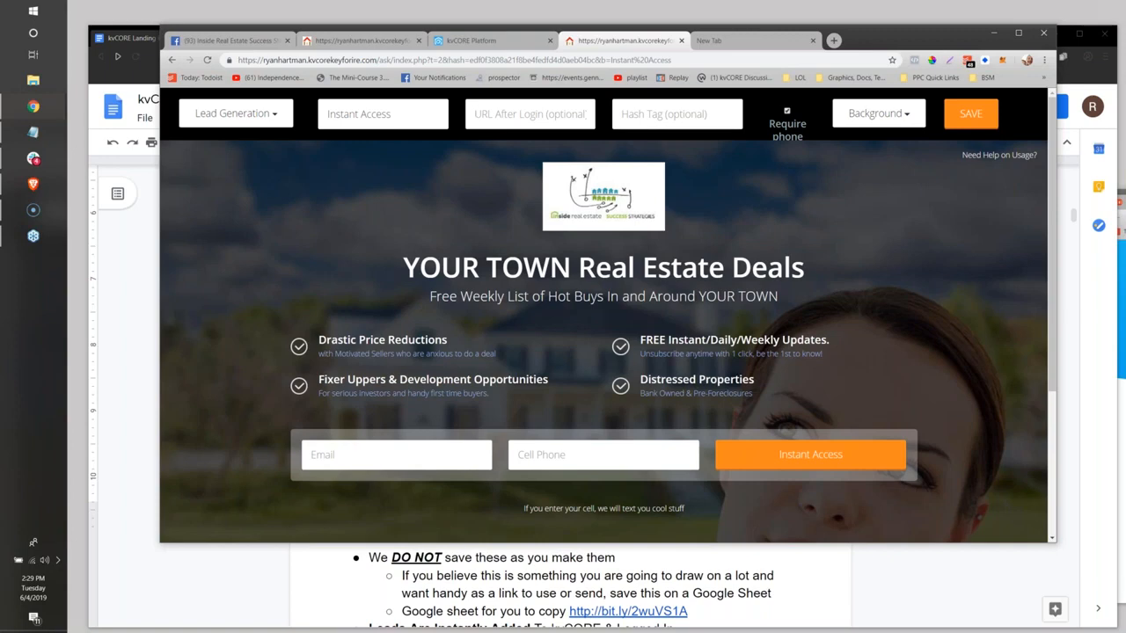
pyautogui.click(514, 108)
pyautogui.write('http://')
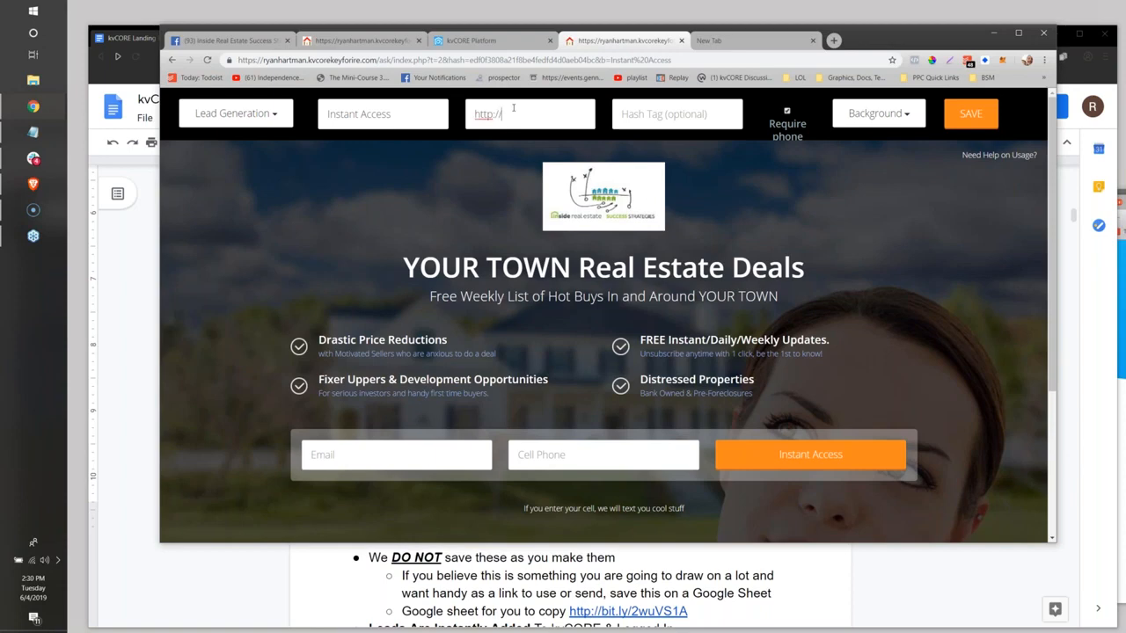
pyautogui.write('listofcondos.com')
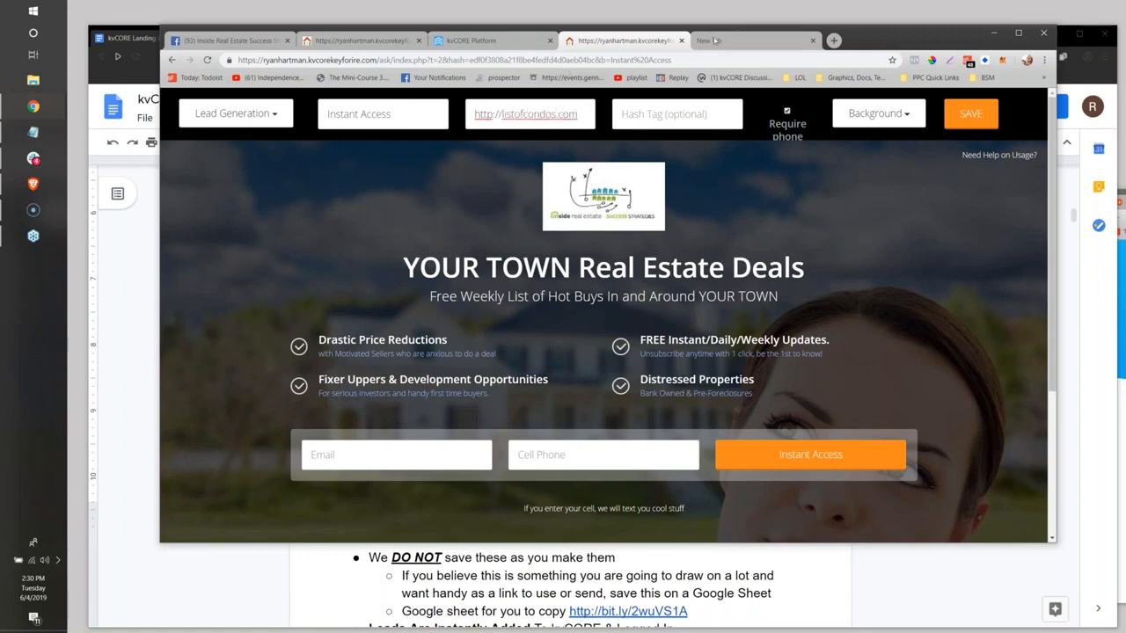
# Open the home page of the agent's kvcorekeyforire.com website in the empty browser tab
pyautogui.click(727, 41)
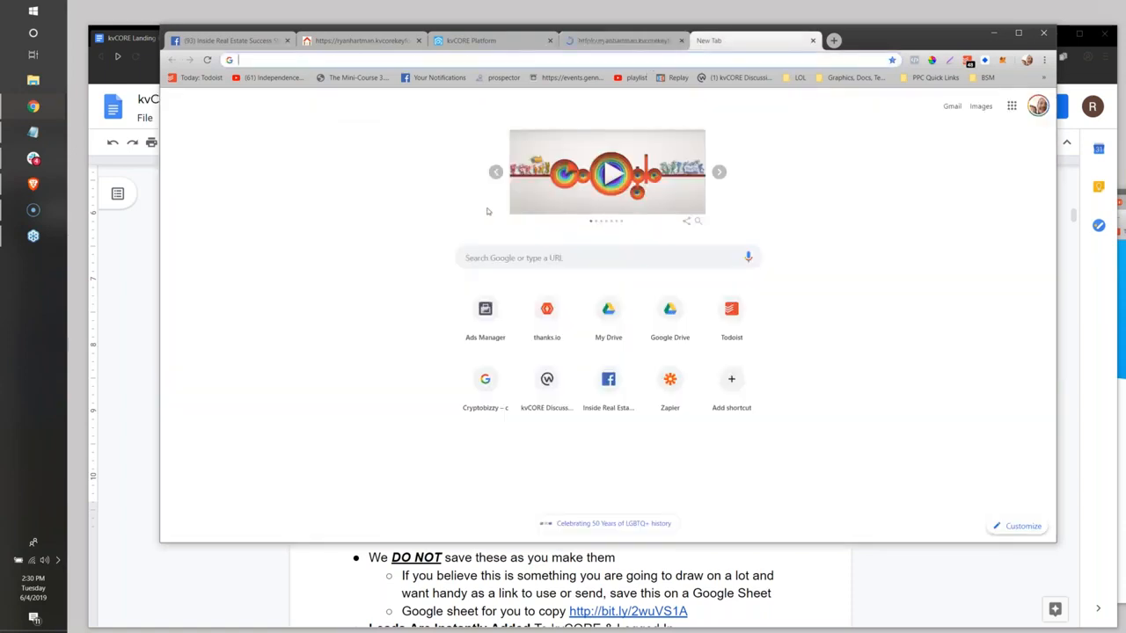
pyautogui.write('ry')
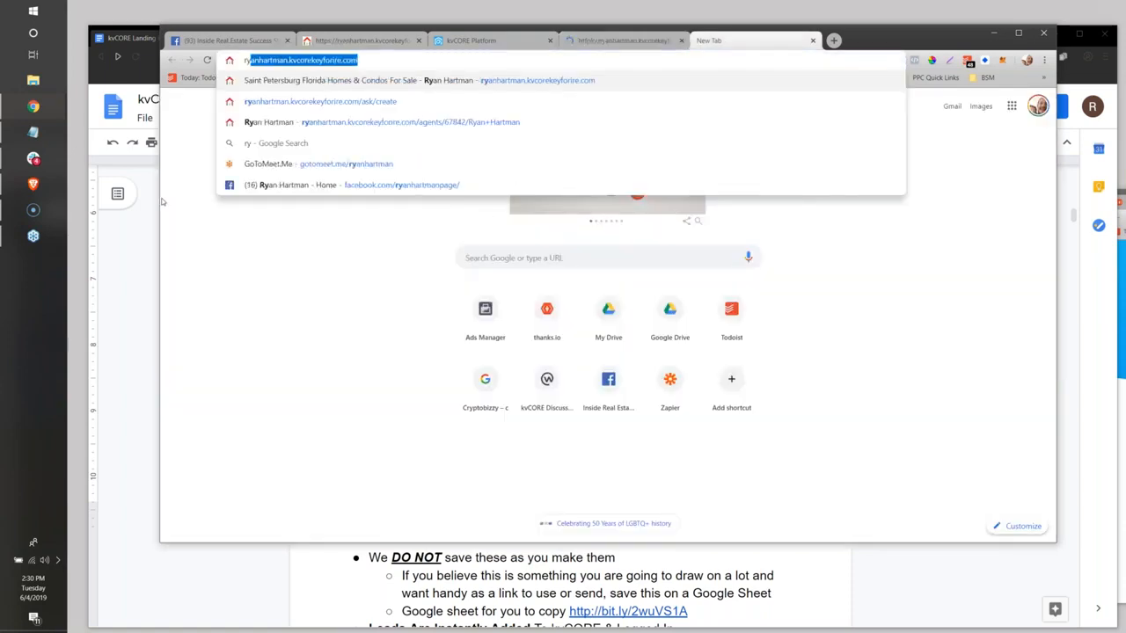
pyautogui.click(352, 42)
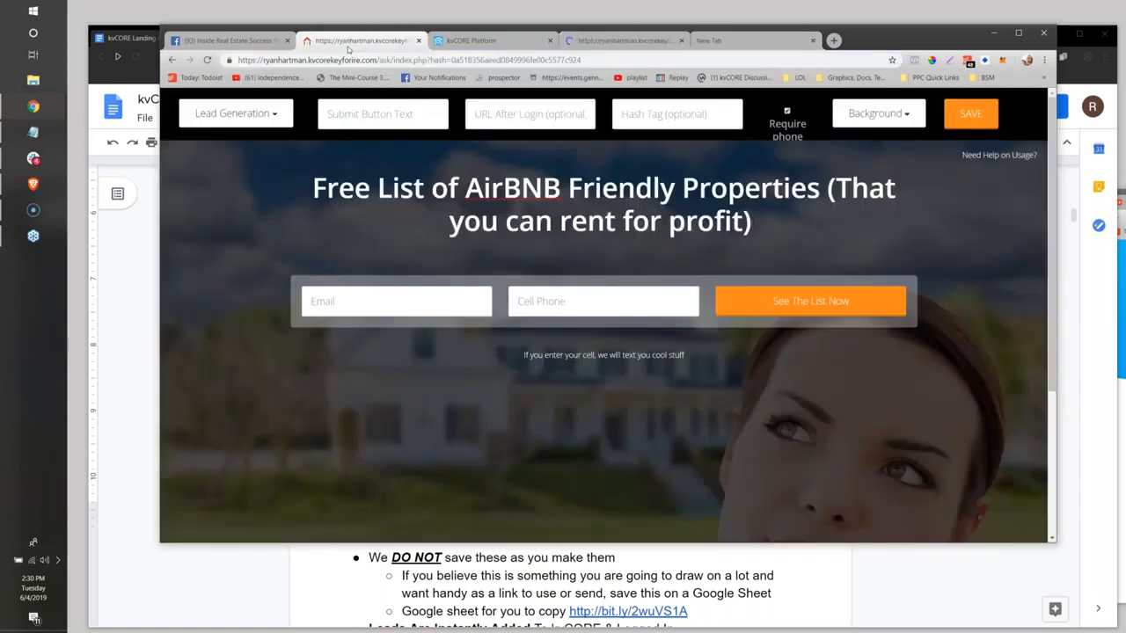
pyautogui.click(721, 41)
pyautogui.write('ryanhartman.kvcorekeyforire.com')
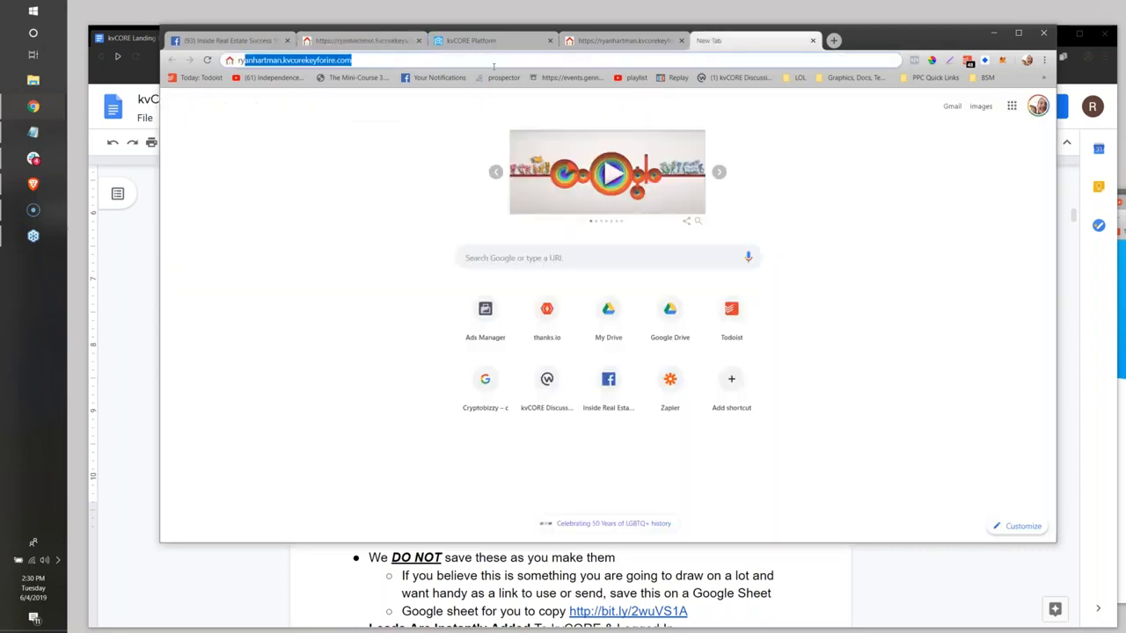
pyautogui.press('Right')
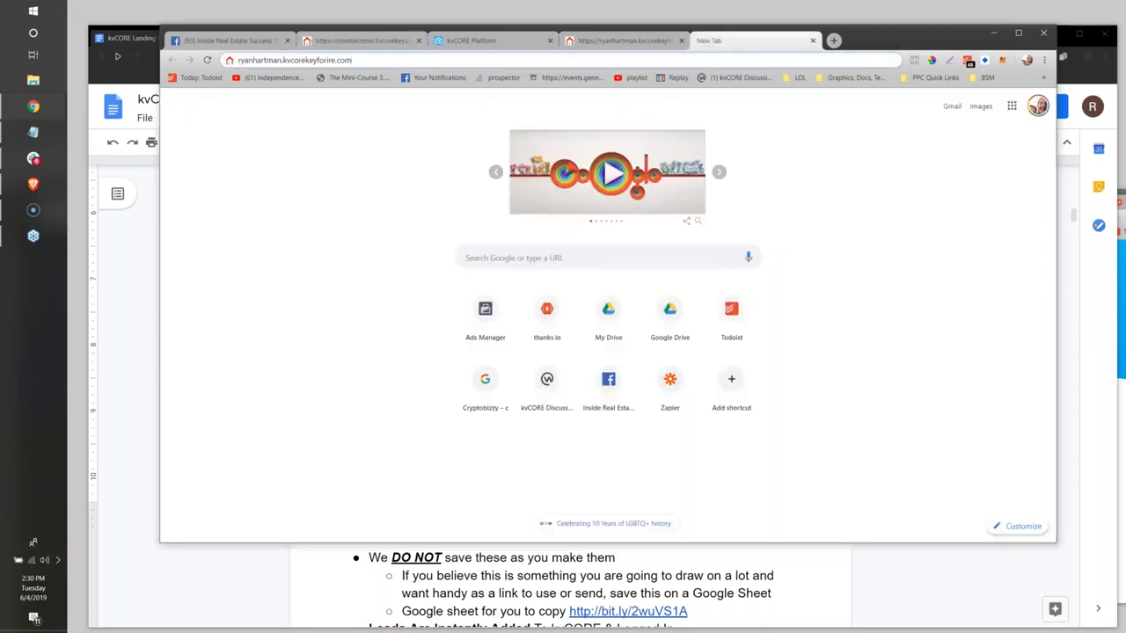
pyautogui.press('Return')
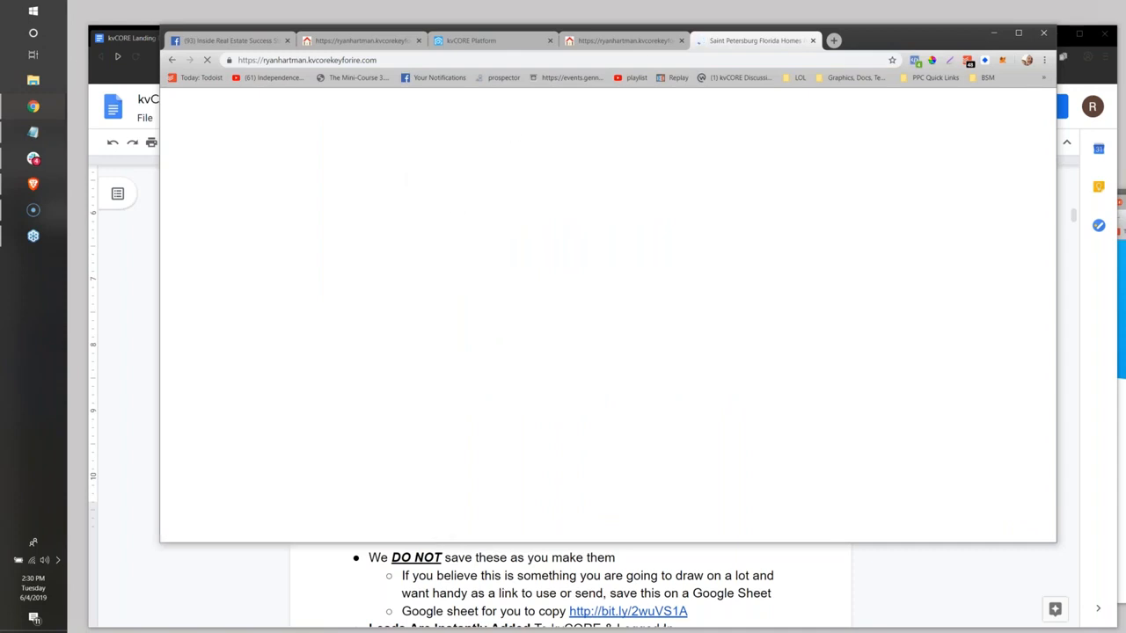
# Return to the kvCORE Lead Engine page and look at the IDX Squeeze Page tool
pyautogui.click(466, 39)
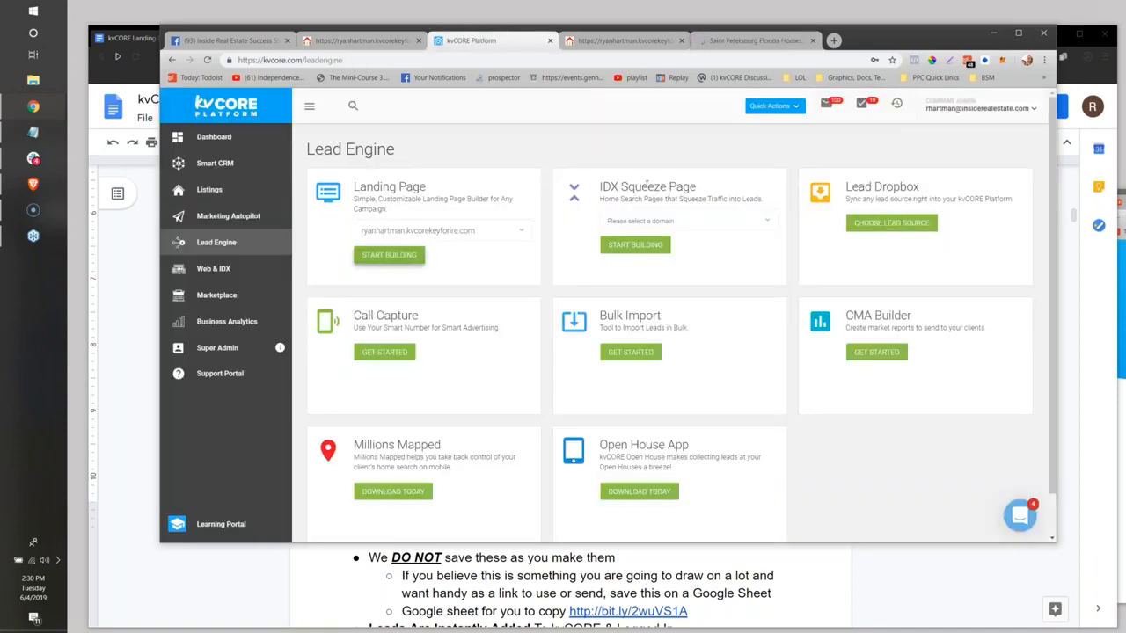
pyautogui.doubleClick(608, 186)
pyautogui.moveTo(640, 183); pyautogui.dragTo(698, 186)
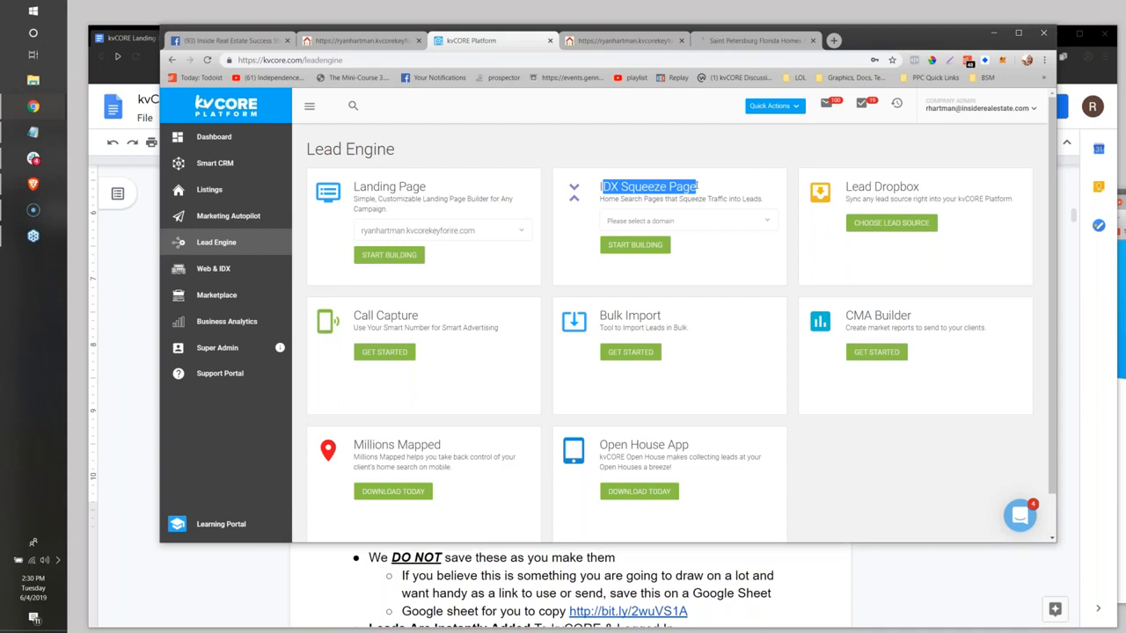
# Turn off the phone requirement on the Free List of AirBNB Friendly Properties landing page
pyautogui.click(364, 40)
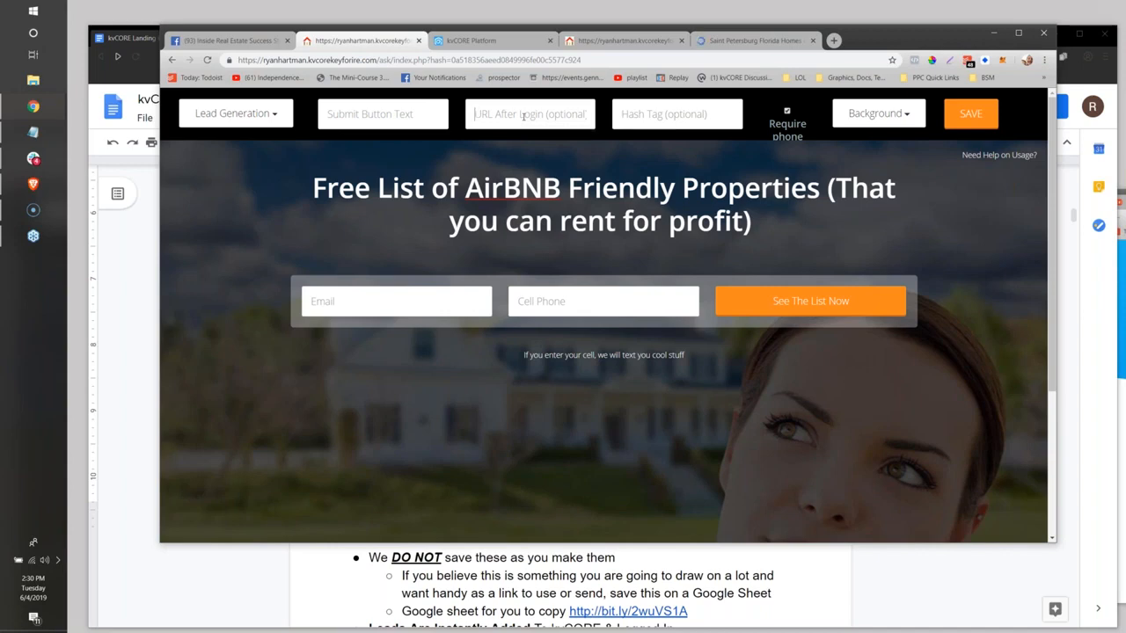
pyautogui.click(701, 123)
pyautogui.click(788, 112)
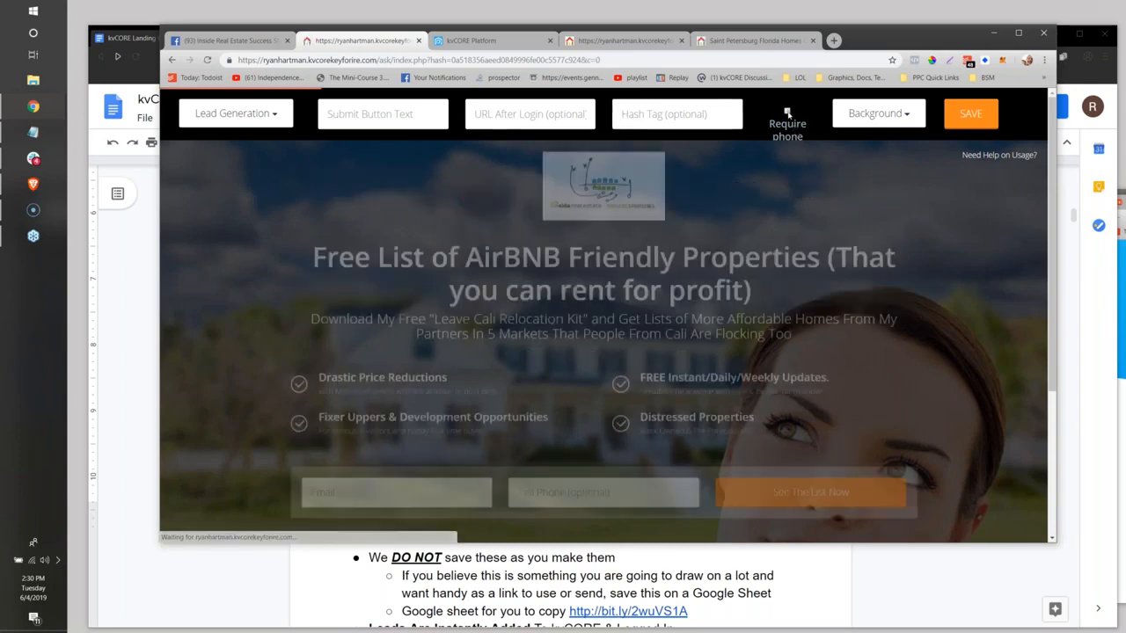
pyautogui.click(787, 112)
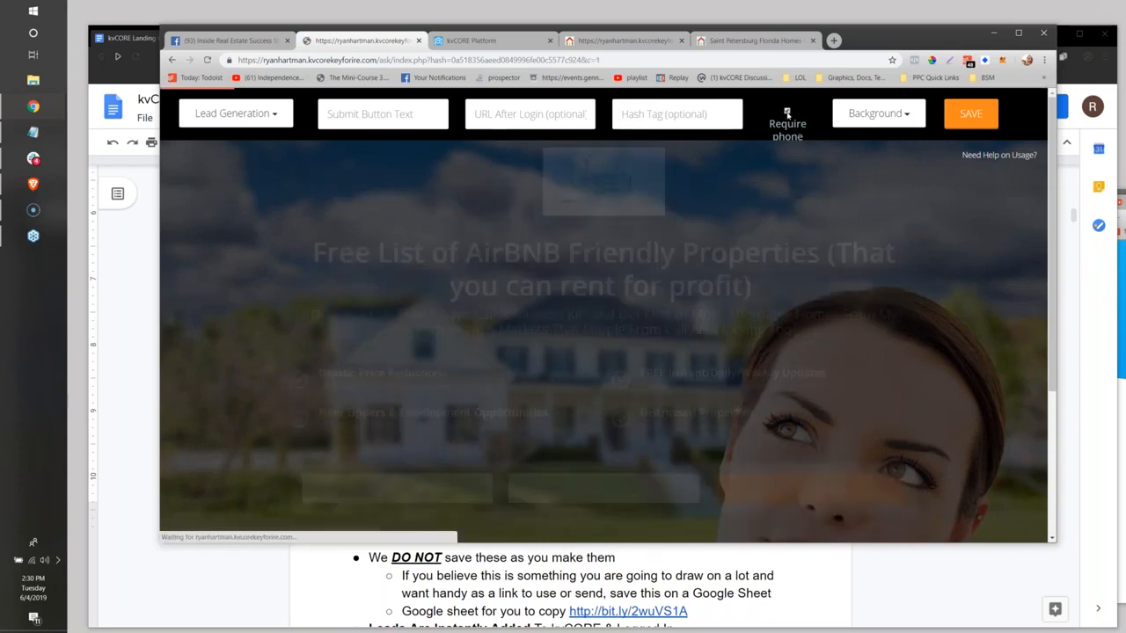
pyautogui.click(788, 112)
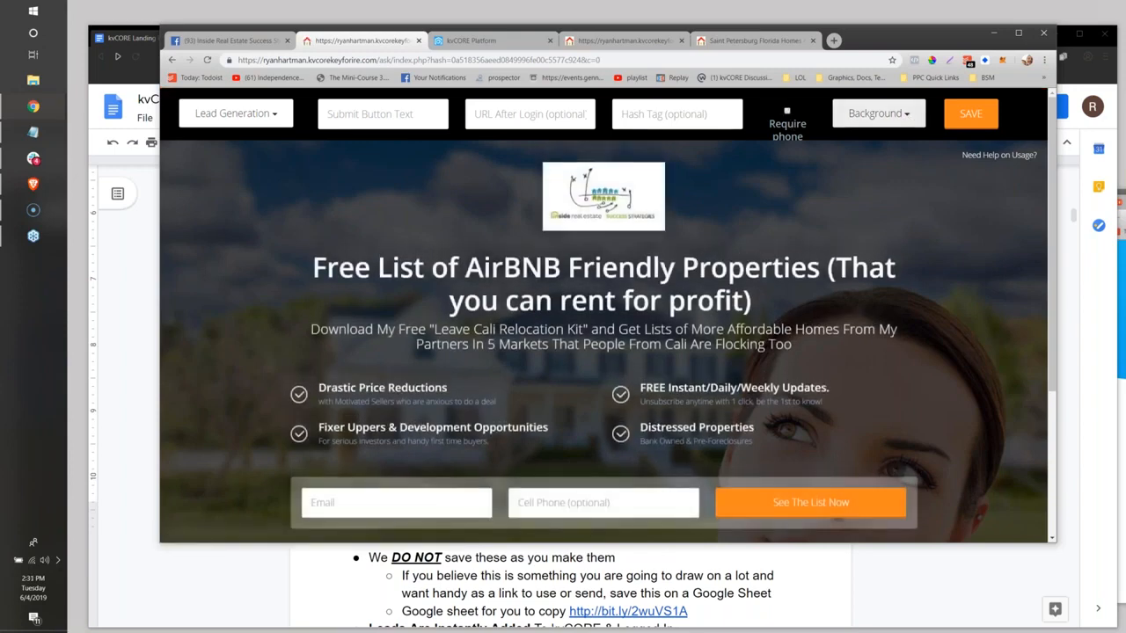
# Try the Lady and Living Room backgrounds, set the AirBNB page's background to Happy, and open the custom background URL prompt
pyautogui.click(887, 118)
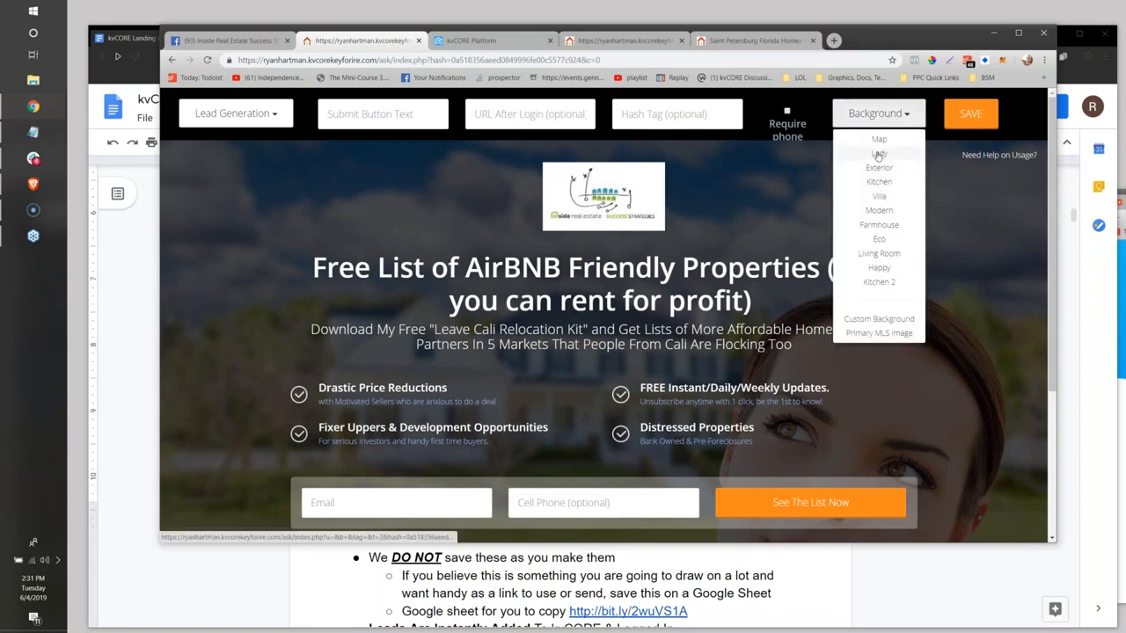
pyautogui.click(879, 154)
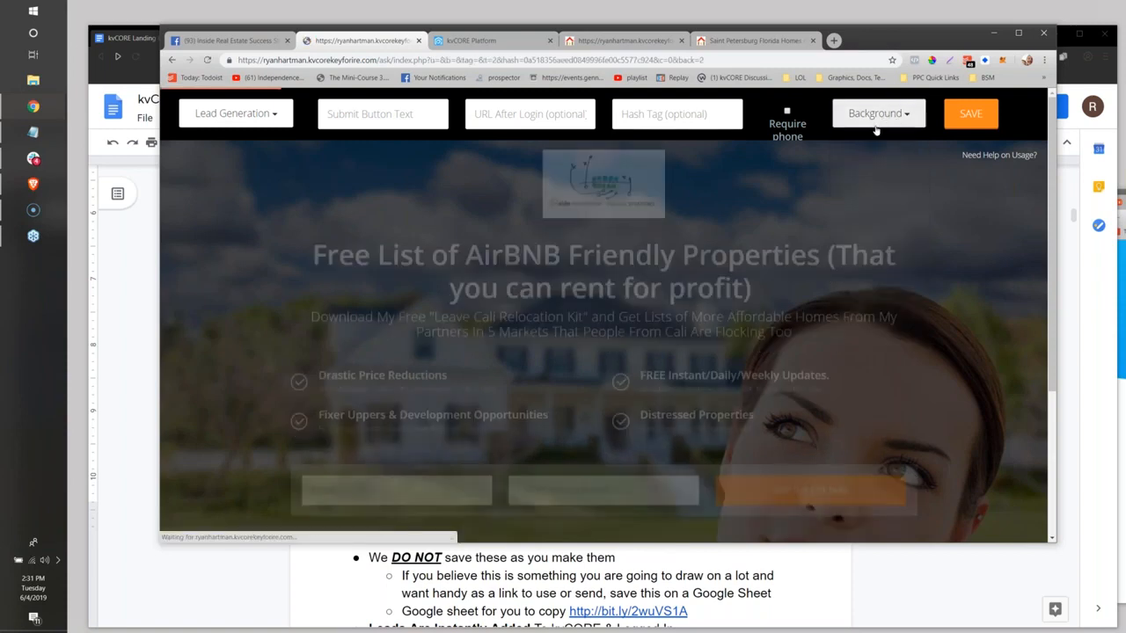
pyautogui.click(874, 118)
pyautogui.click(873, 252)
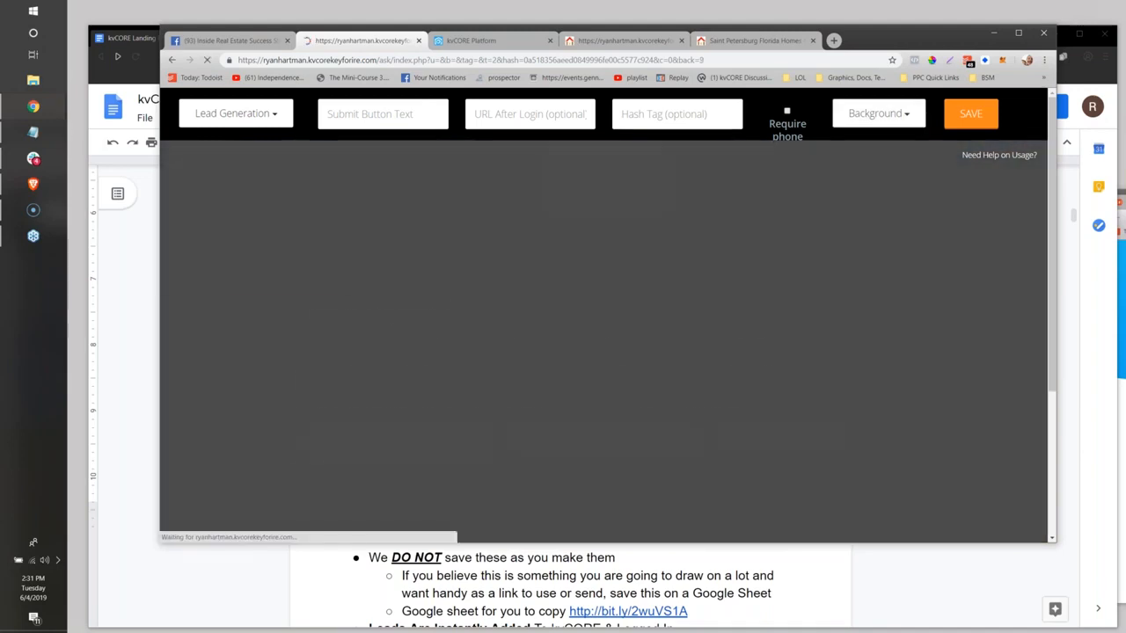
pyautogui.click(878, 113)
pyautogui.click(879, 267)
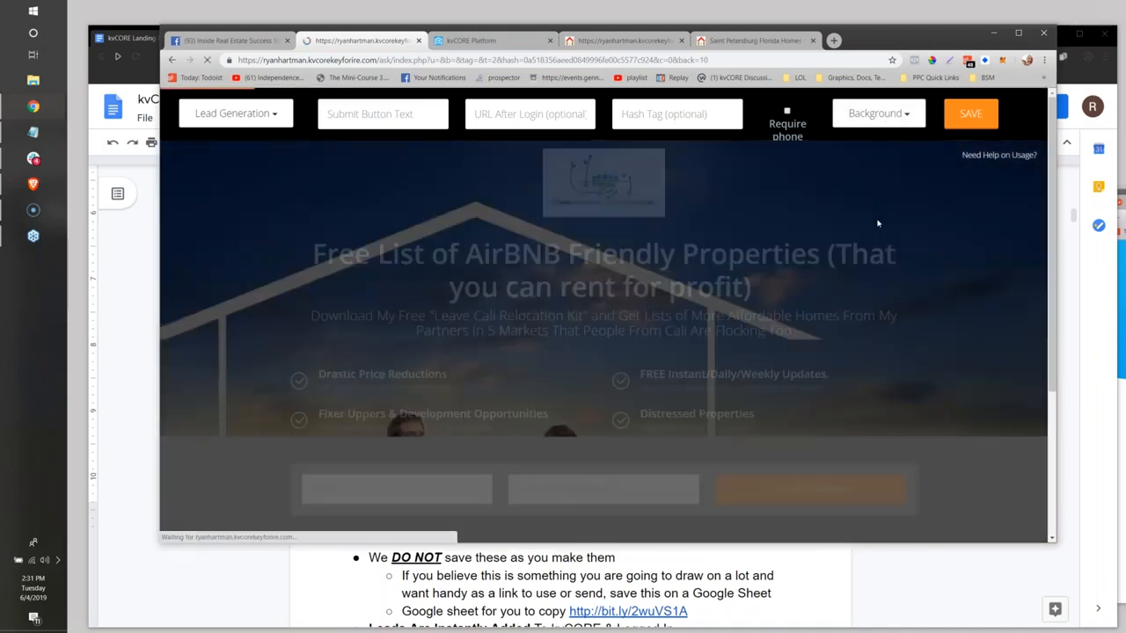
pyautogui.click(878, 114)
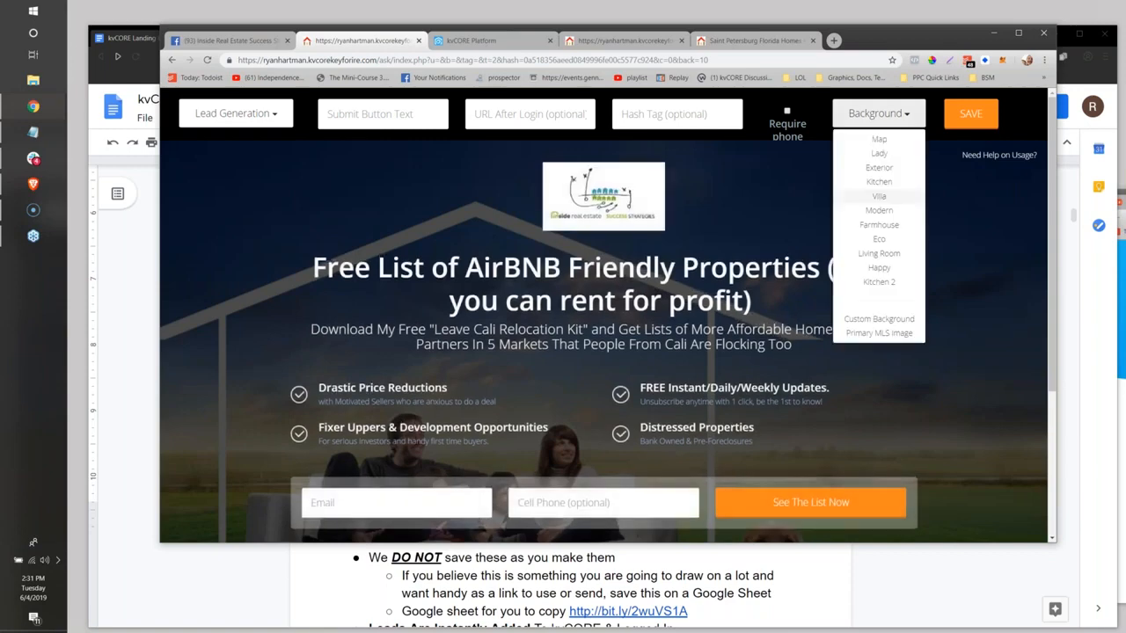
pyautogui.click(879, 319)
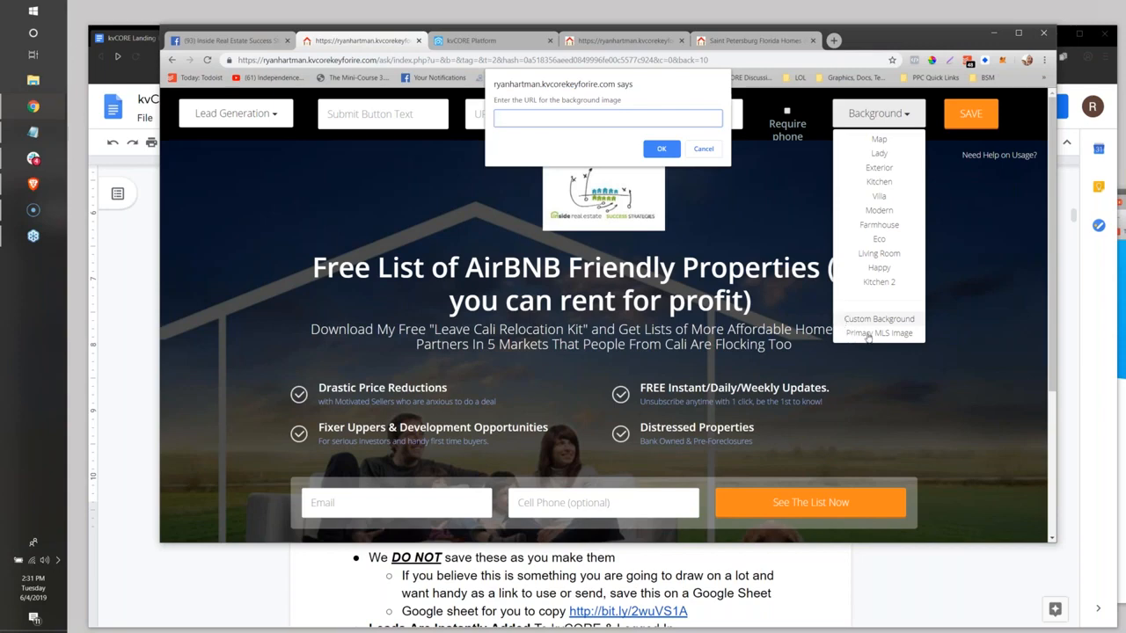
# On the agent's website, view the Houses list and open the $22K Woodridge listing with 2,020 sq ft
pyautogui.click(642, 42)
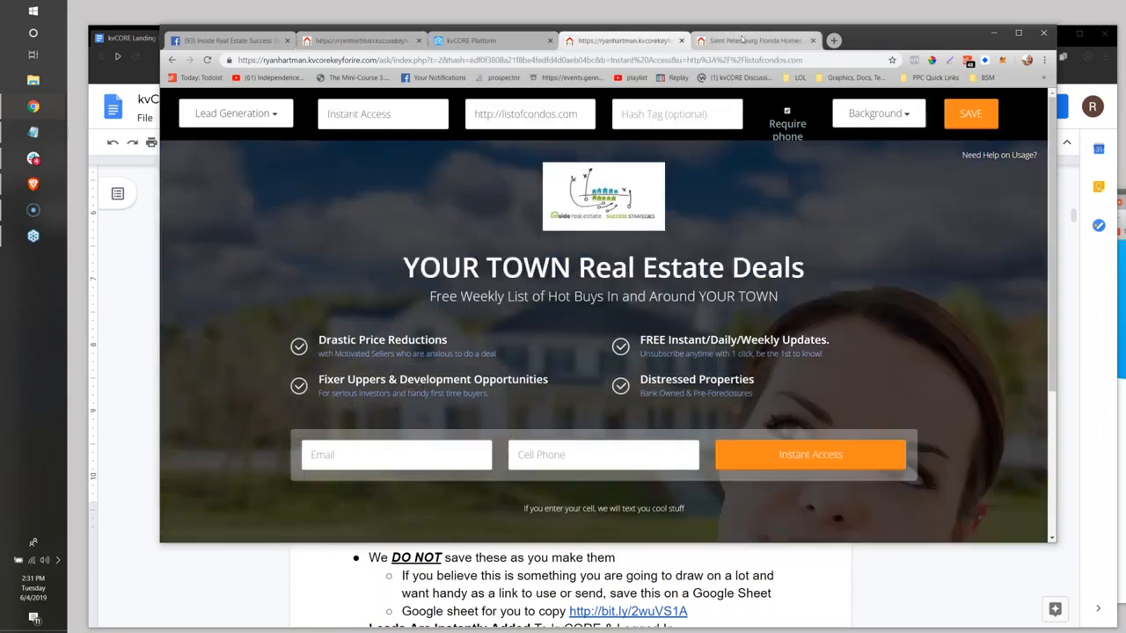
pyautogui.click(752, 40)
pyautogui.scroll(-4, 588, 449)
pyautogui.click(604, 295)
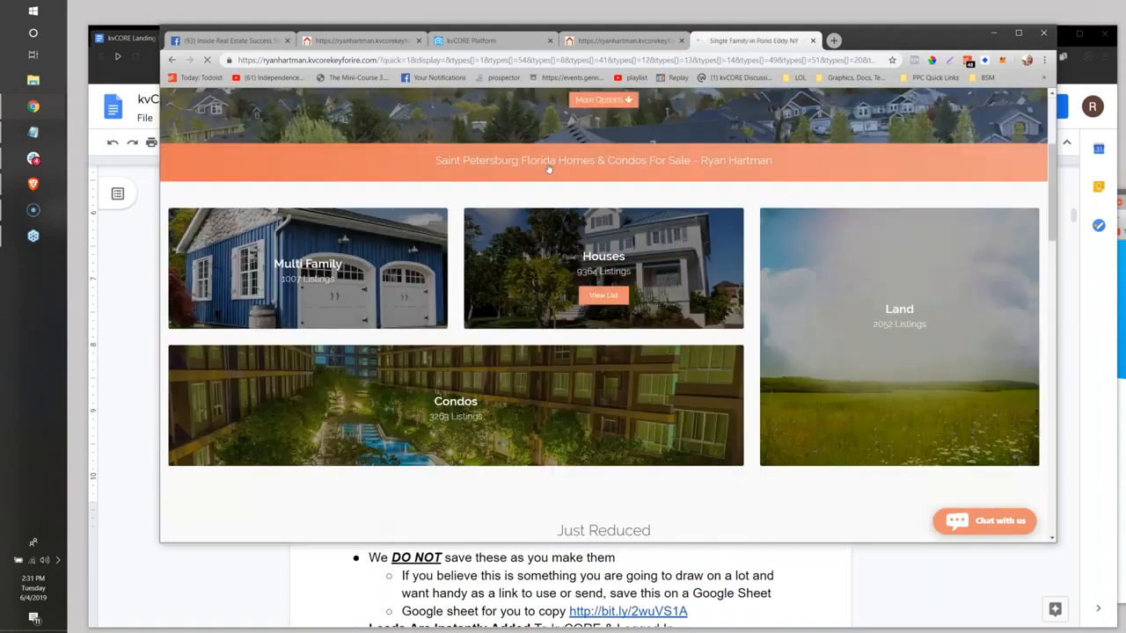
pyautogui.scroll(-10, 519, 211)
pyautogui.scroll(-2, 493, 249)
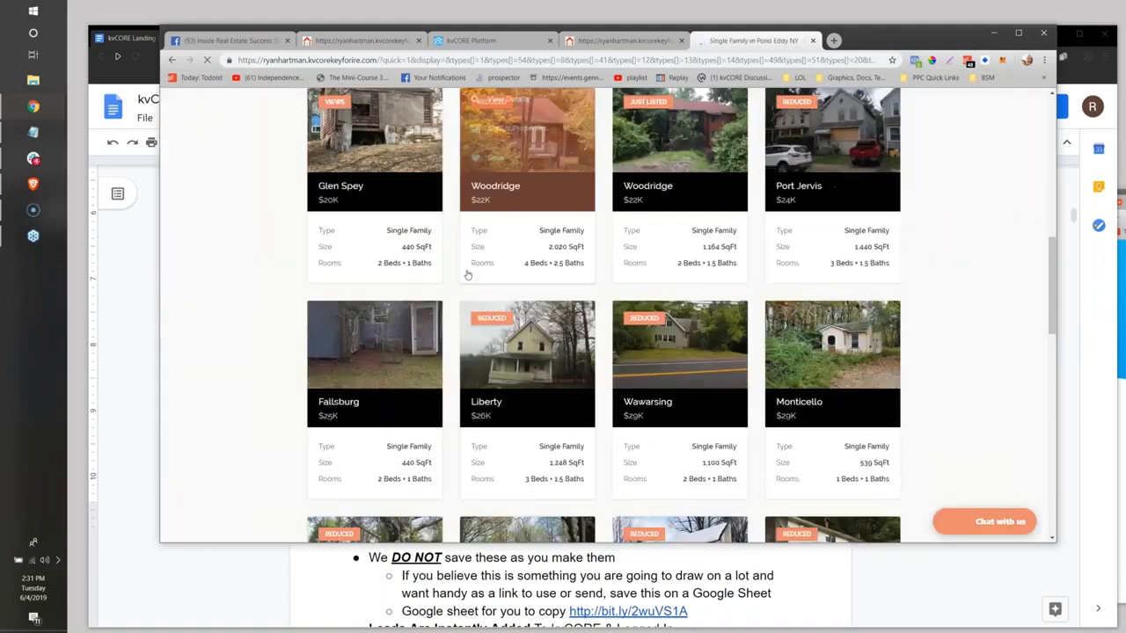
pyautogui.scroll(1, 497, 214)
pyautogui.click(497, 213)
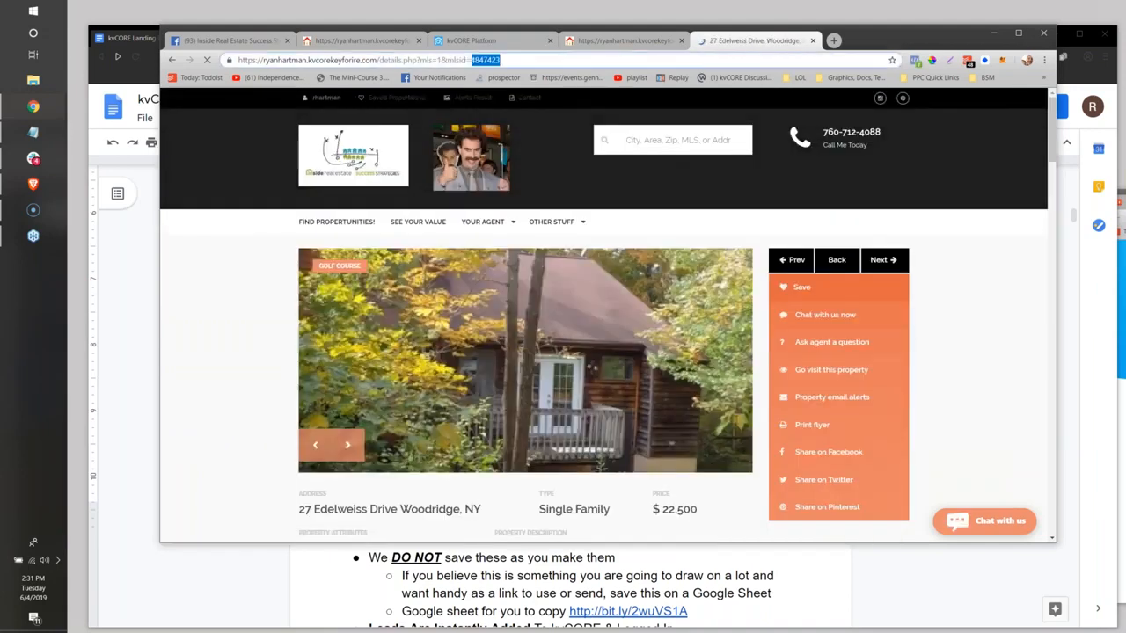
# Copy the MLS number from the listing's URL and use it as the Primary MLS Image background of the YOUR TOWN Real Estate Deals page
pyautogui.rightClick(500, 60)
pyautogui.click(543, 121)
pyautogui.click(602, 40)
pyautogui.click(882, 125)
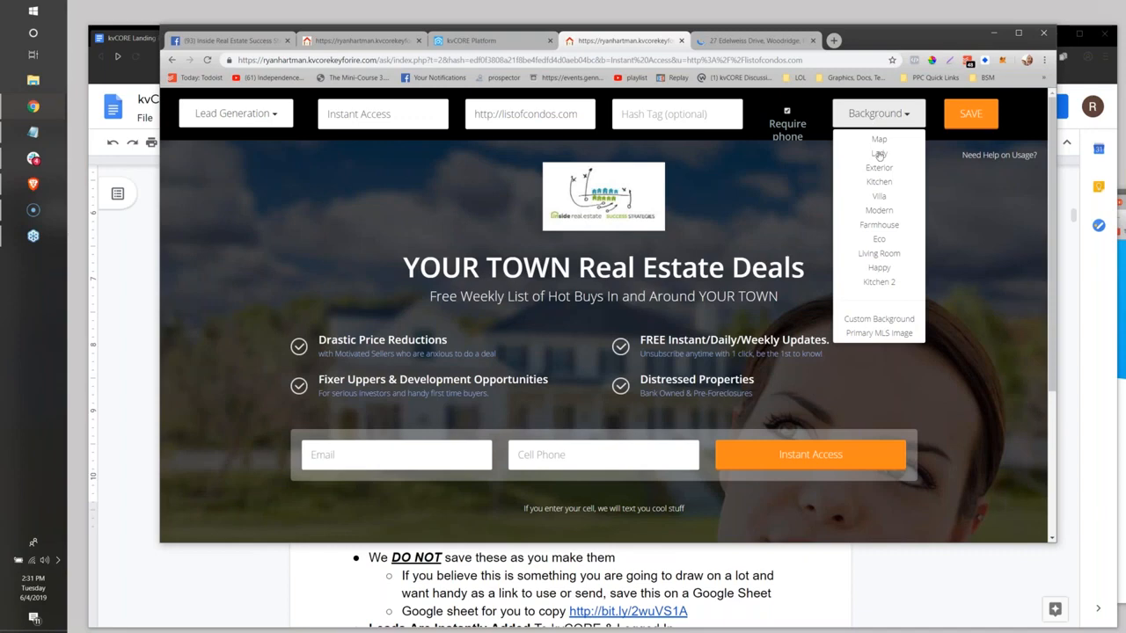
pyautogui.click(884, 334)
pyautogui.hotkey('ctrl', 'v')
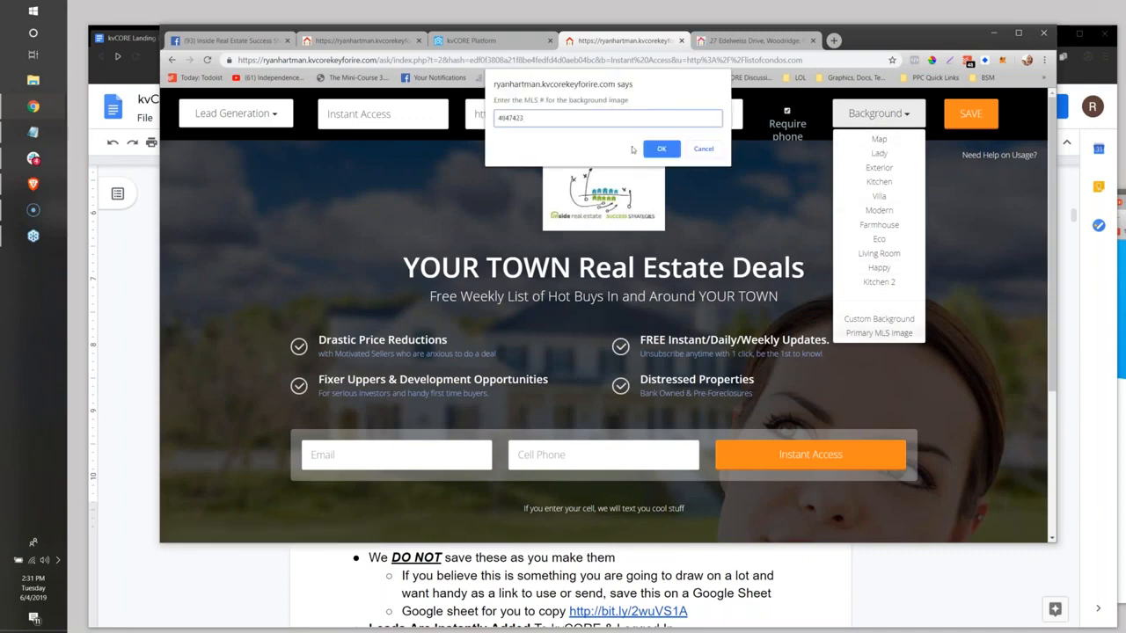
pyautogui.click(648, 149)
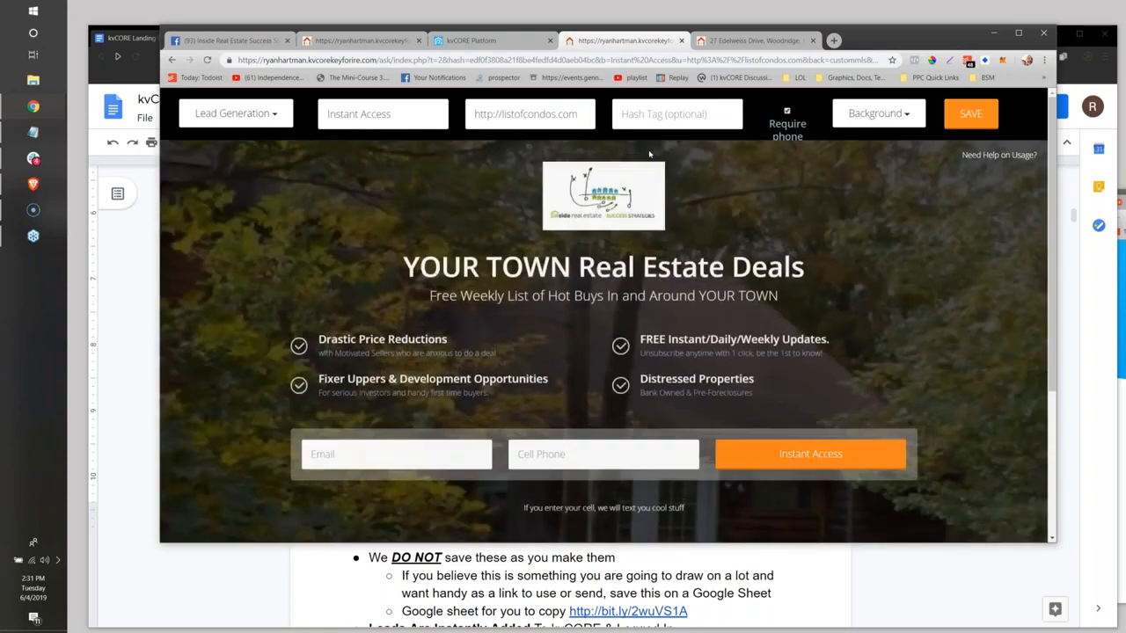
pyautogui.scroll(-1, 649, 152)
pyautogui.scroll(1, 666, 276)
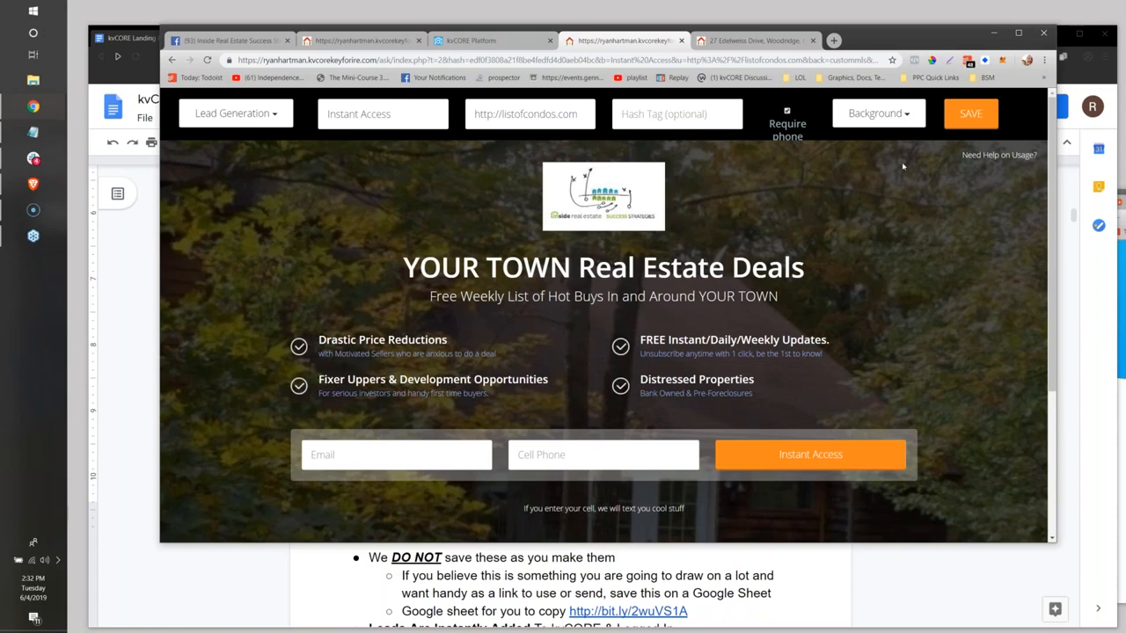
pyautogui.click(755, 40)
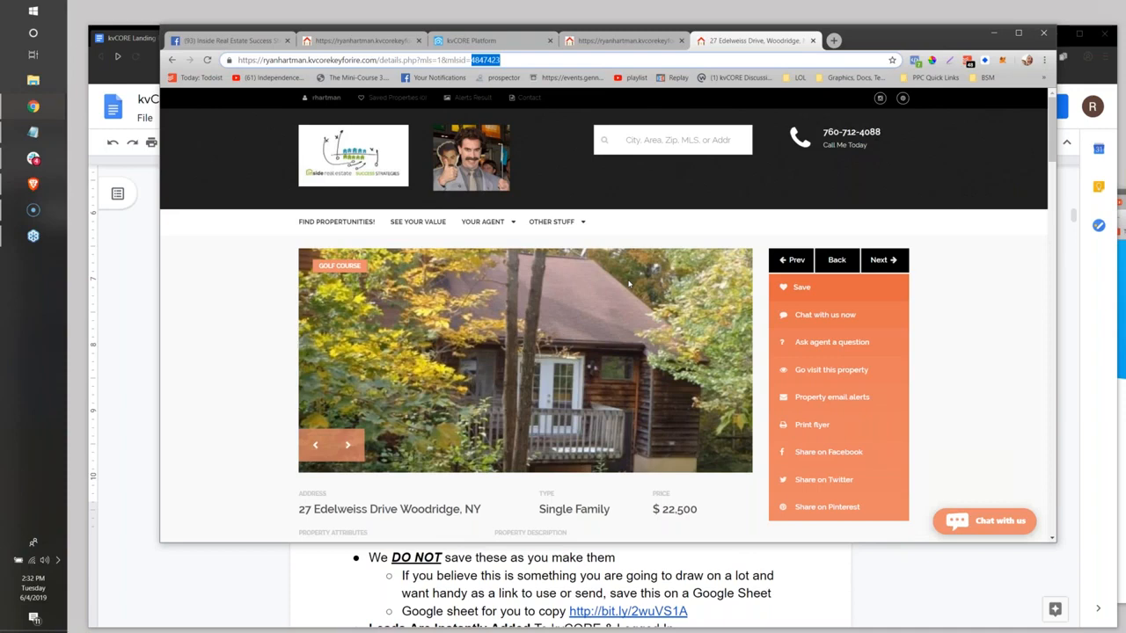
pyautogui.click(883, 260)
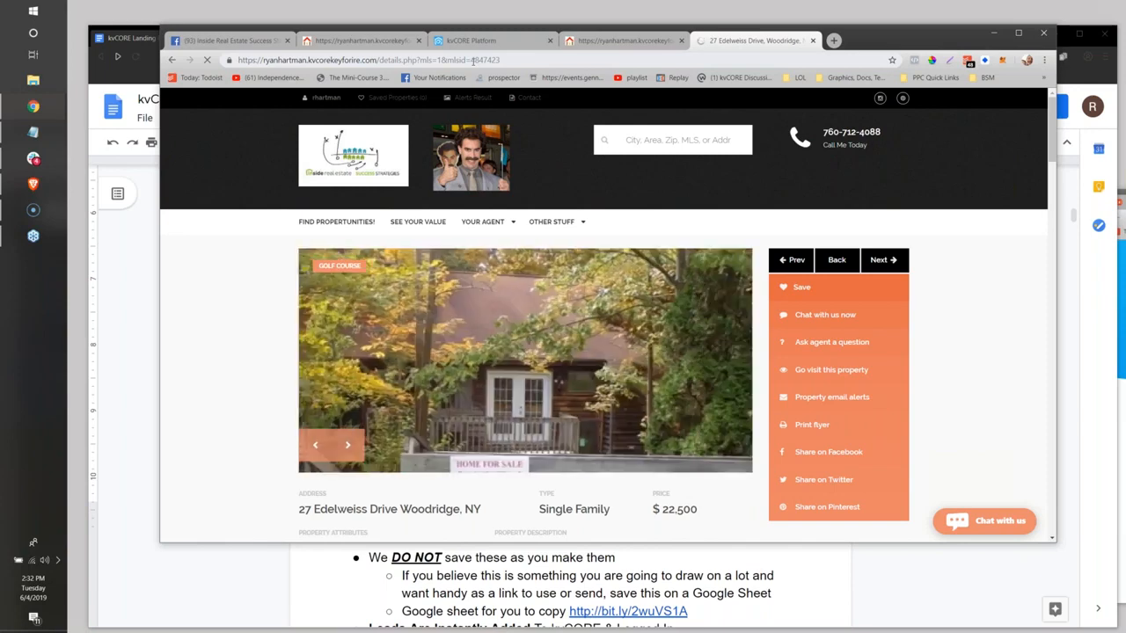
pyautogui.click(626, 40)
pyautogui.click(881, 117)
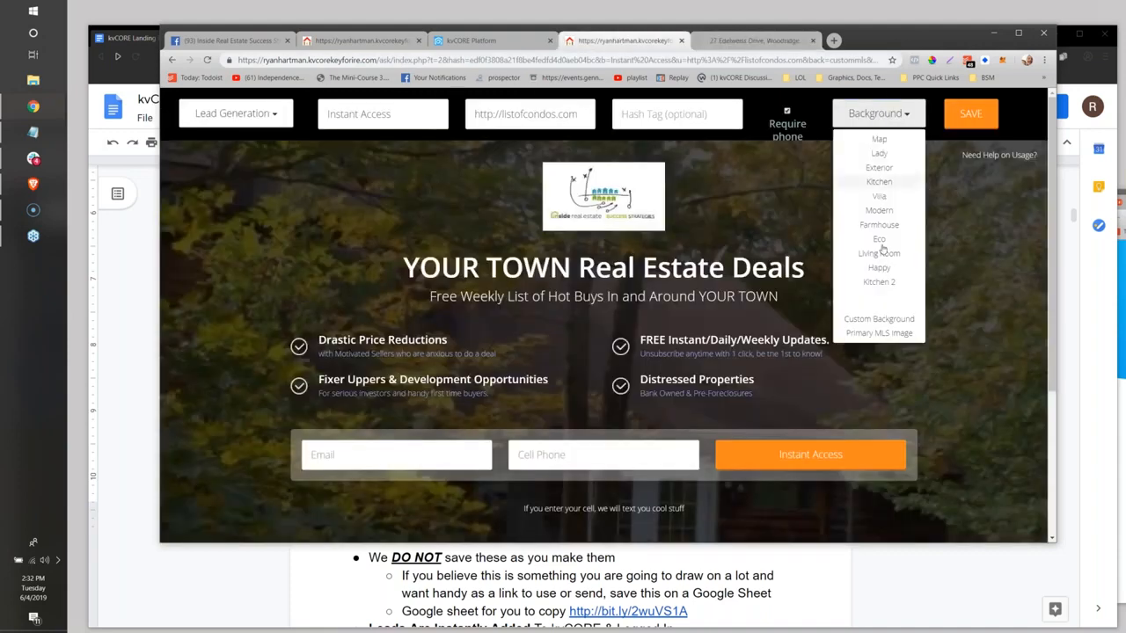
pyautogui.click(882, 333)
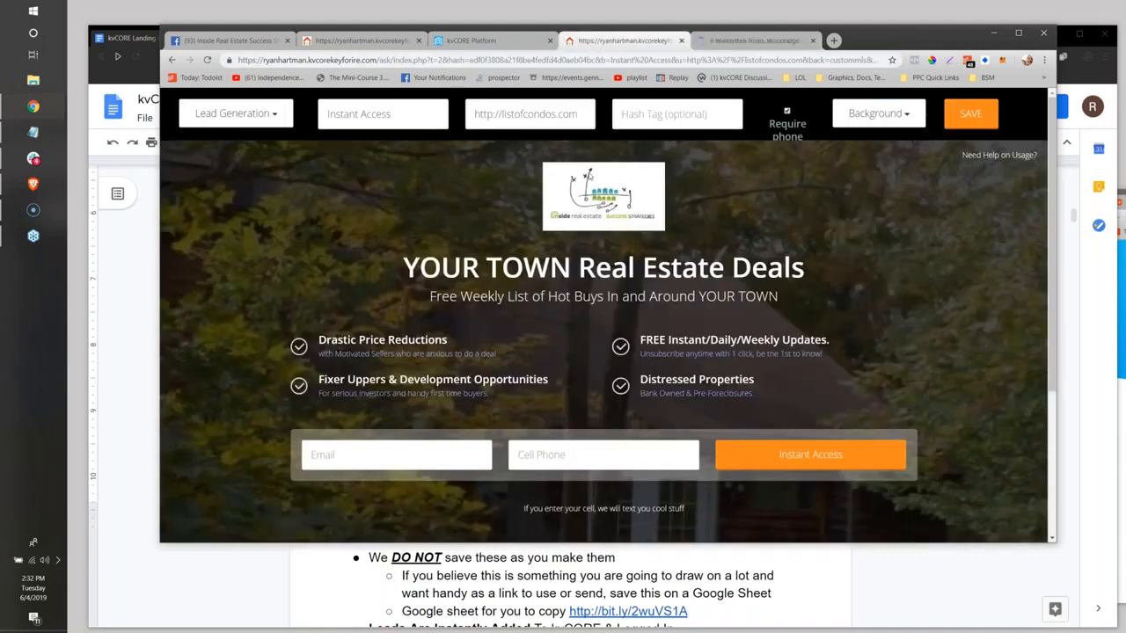
# Set the landing page's optional hash tag to "deals"
pyautogui.click(701, 135)
pyautogui.click(656, 113)
pyautogui.write('#')
pyautogui.press('BackSpace')
pyautogui.write('#')
pyautogui.press('BackSpace')
pyautogui.write('#')
pyautogui.press('BackSpace')
pyautogui.write('deals')
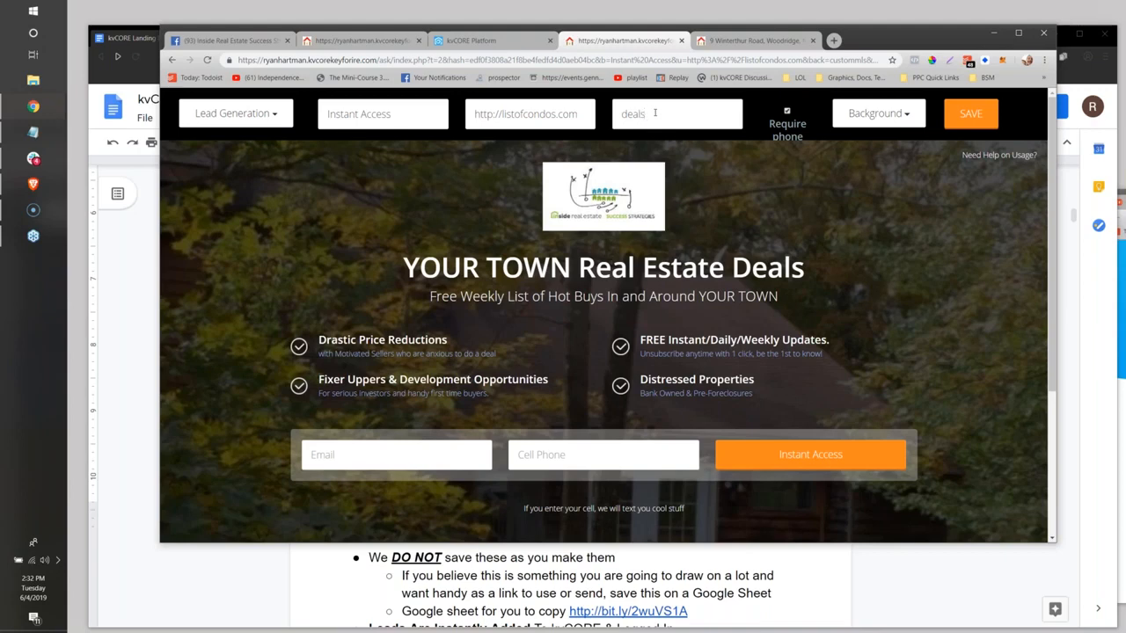
pyautogui.click(742, 157)
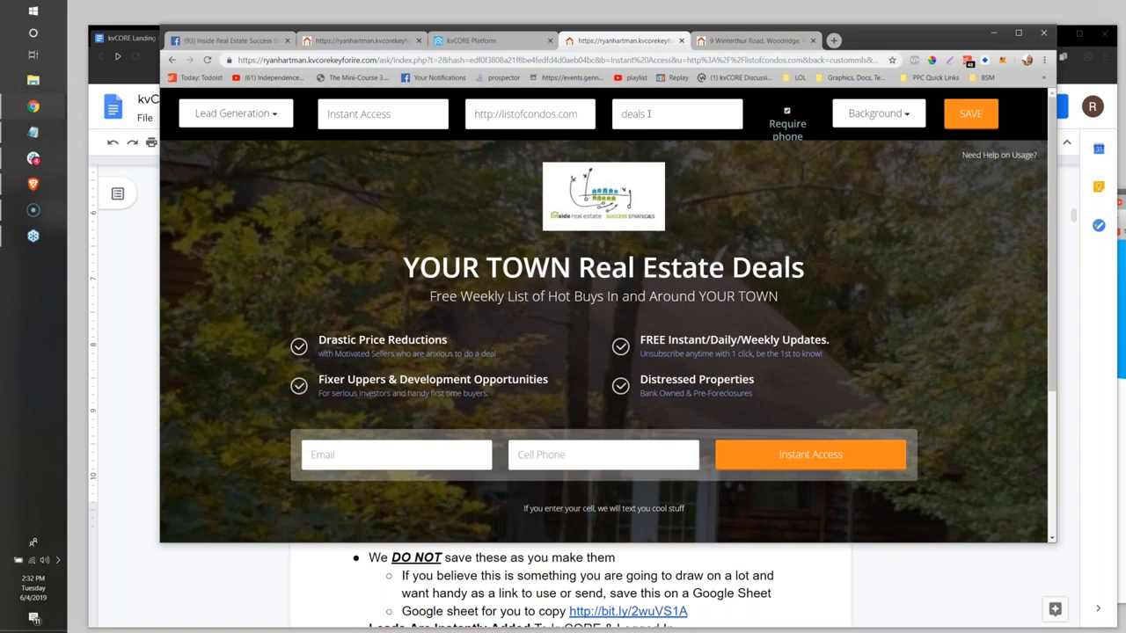
pyautogui.moveTo(651, 114); pyautogui.dragTo(622, 113)
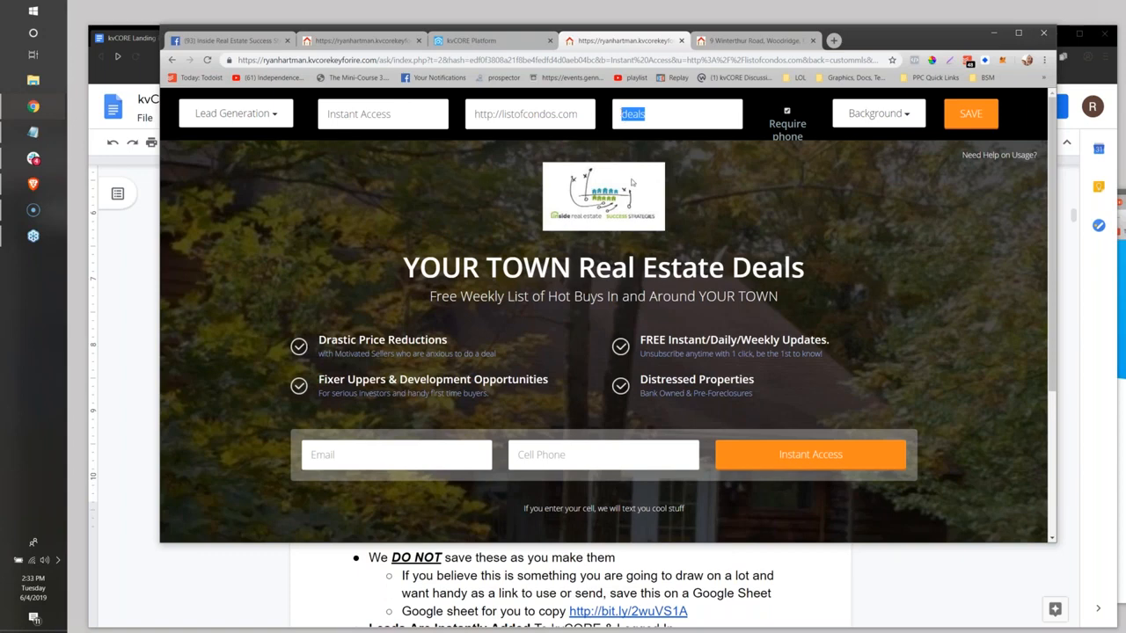
pyautogui.click(649, 117)
pyautogui.moveTo(647, 113); pyautogui.dragTo(609, 112)
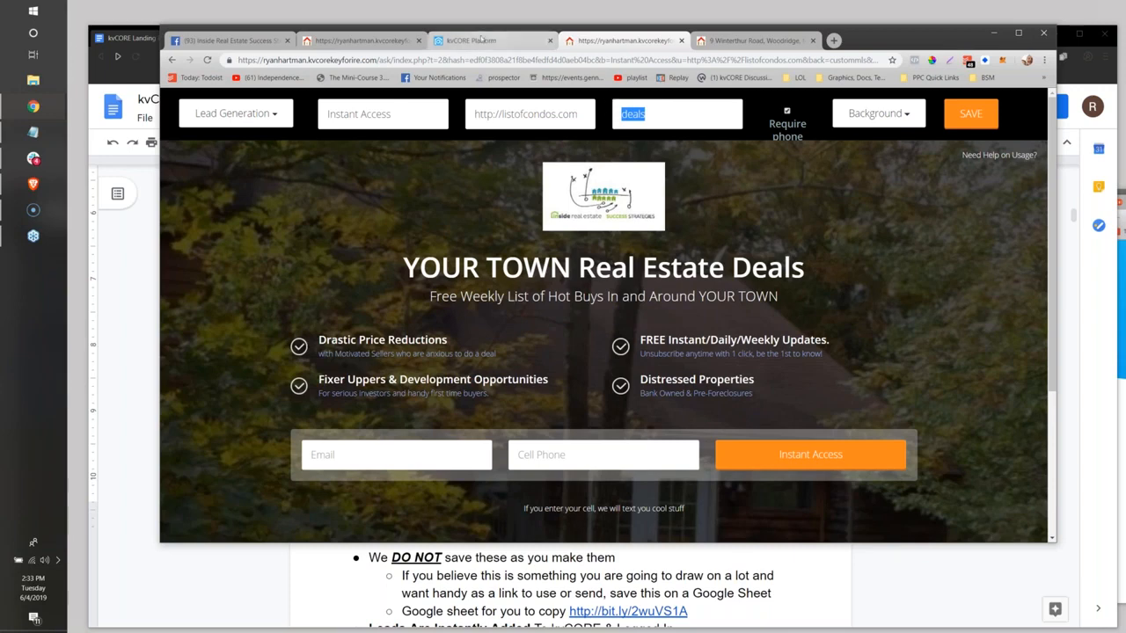
pyautogui.moveTo(655, 115); pyautogui.dragTo(601, 112)
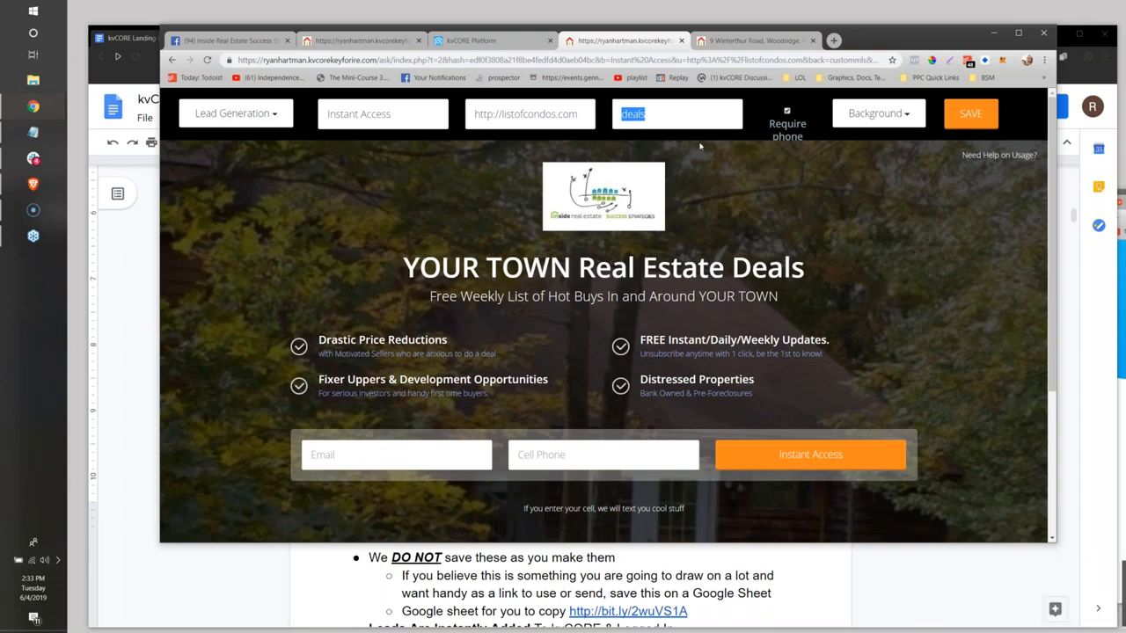
pyautogui.click(556, 126)
pyautogui.moveTo(475, 116); pyautogui.dragTo(585, 103)
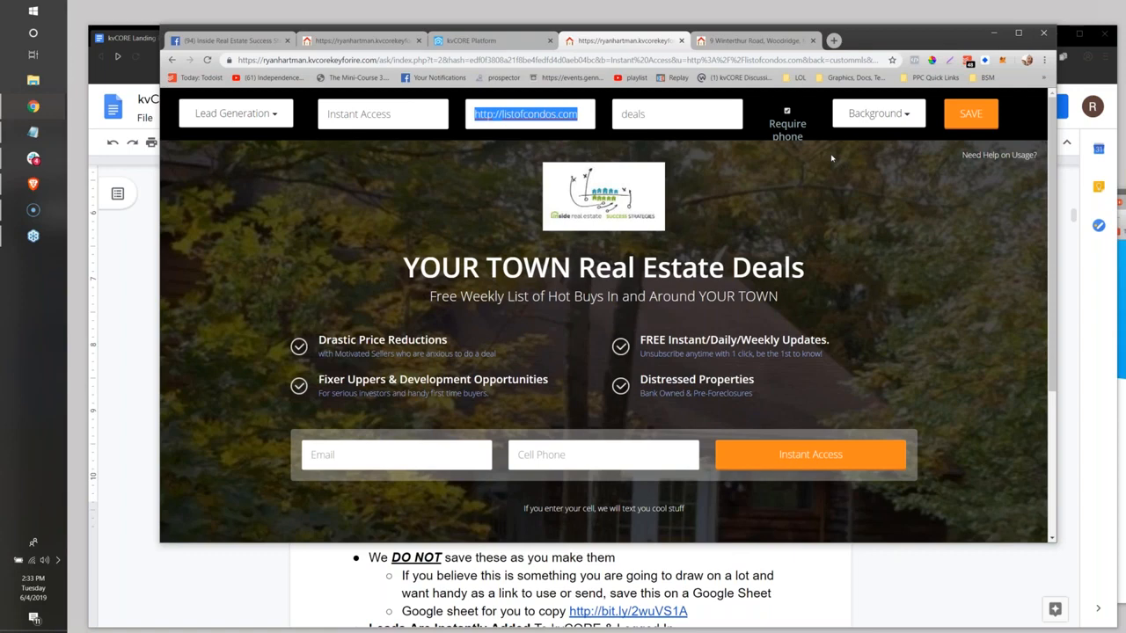
pyautogui.click(792, 170)
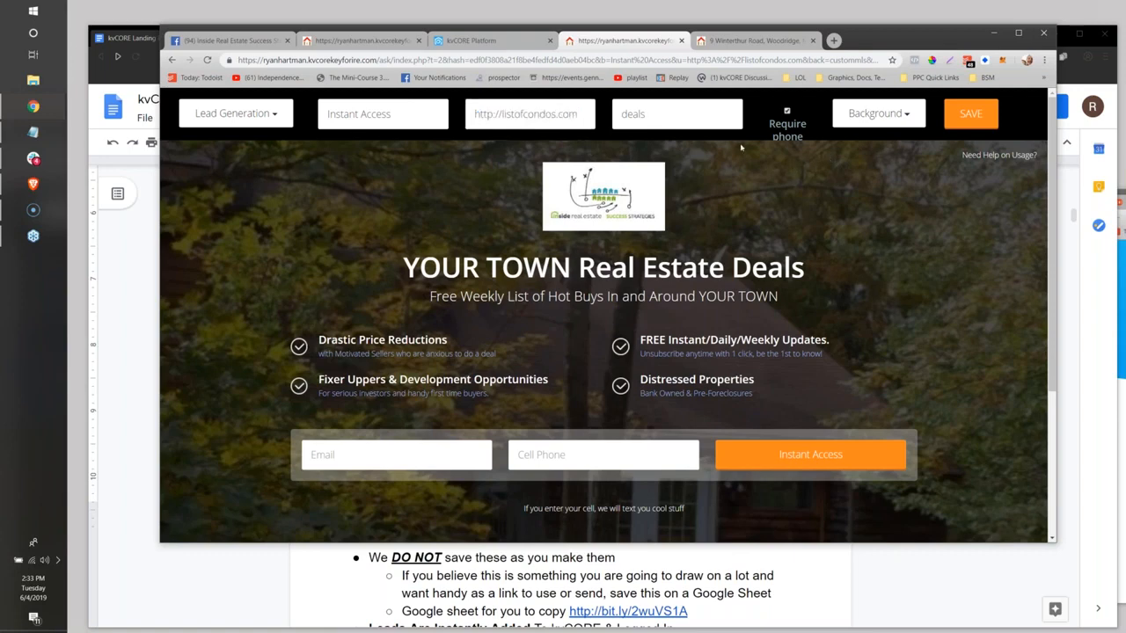
pyautogui.moveTo(576, 115); pyautogui.dragTo(444, 99)
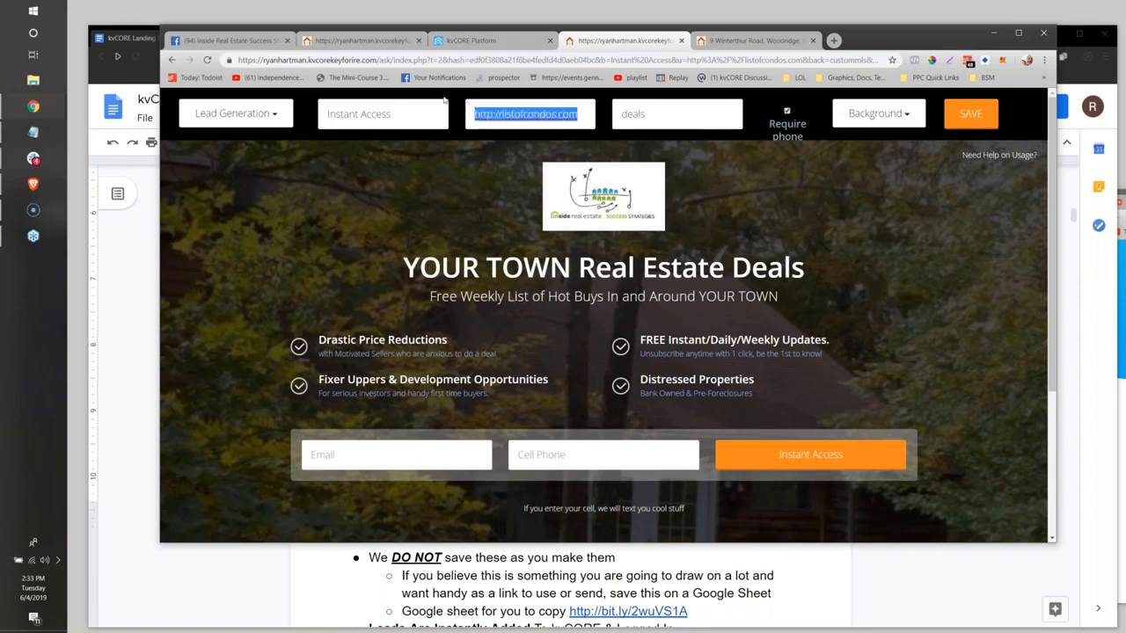
pyautogui.write('http://youtu')
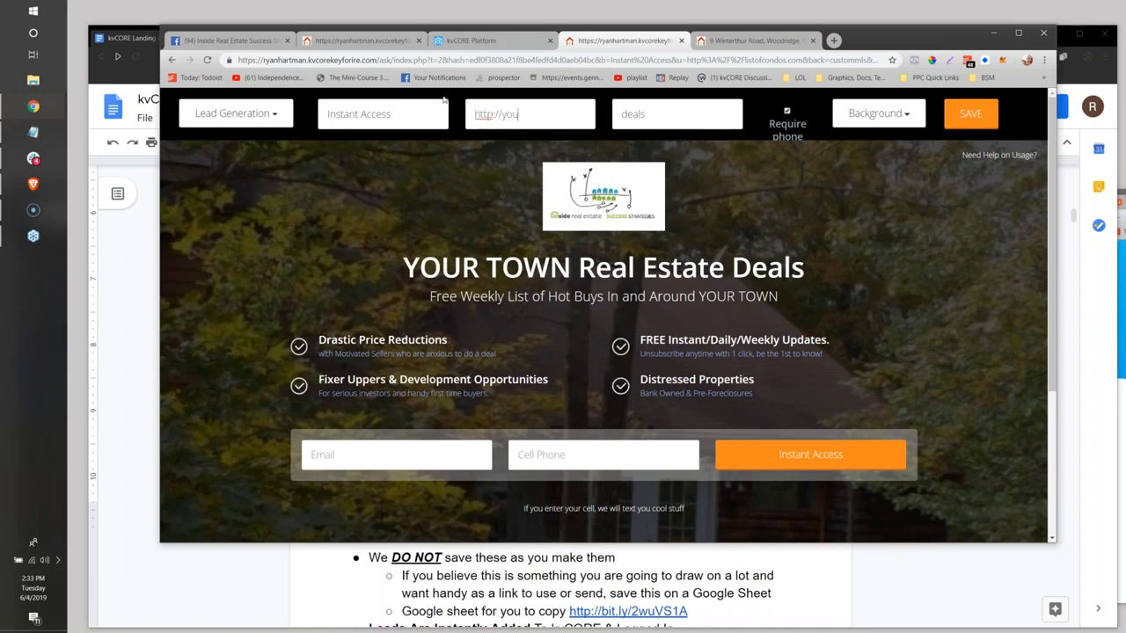
pyautogui.write('be.com')
pyautogui.click(611, 267)
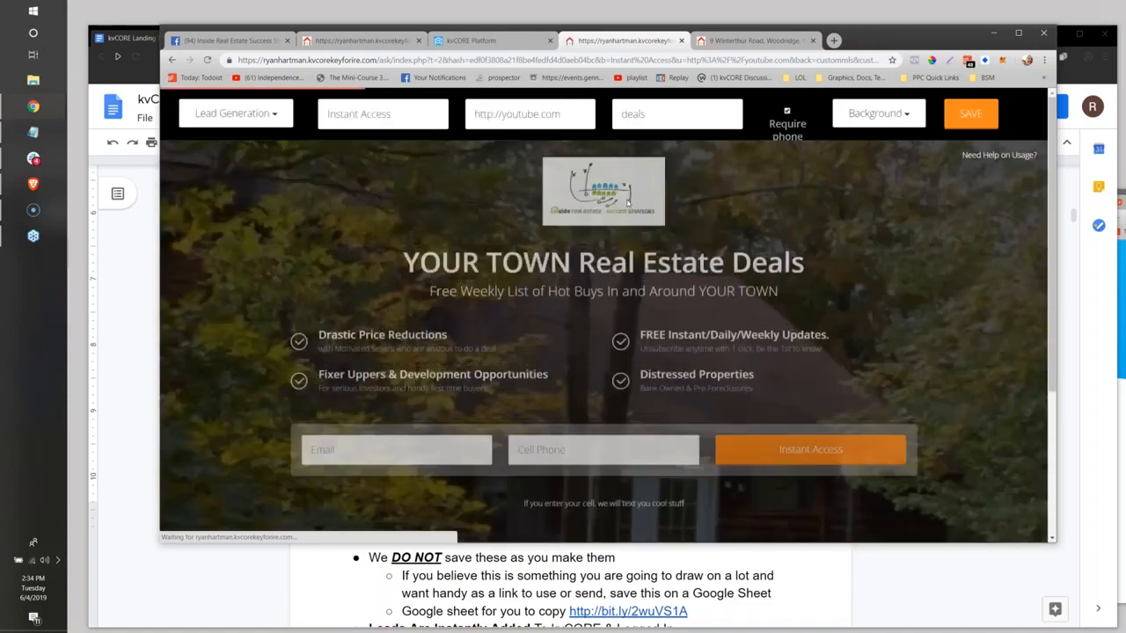
# Remove the logo from the YOUR TOWN Real Estate Deals landing page and accept the MLS compliance warning
pyautogui.click(628, 203)
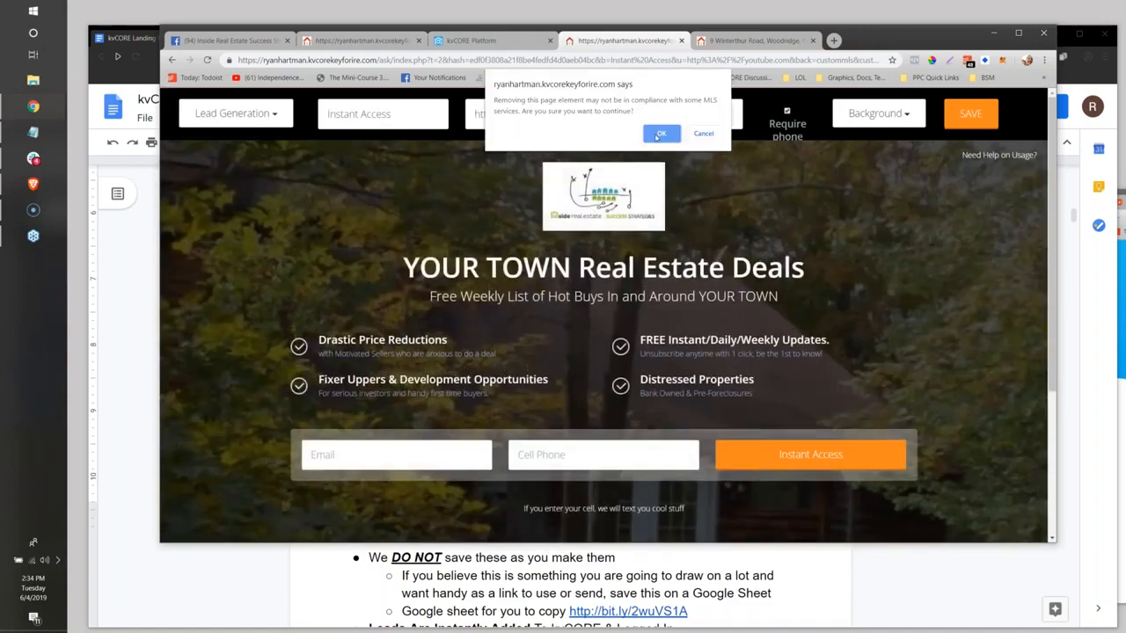
pyautogui.click(660, 133)
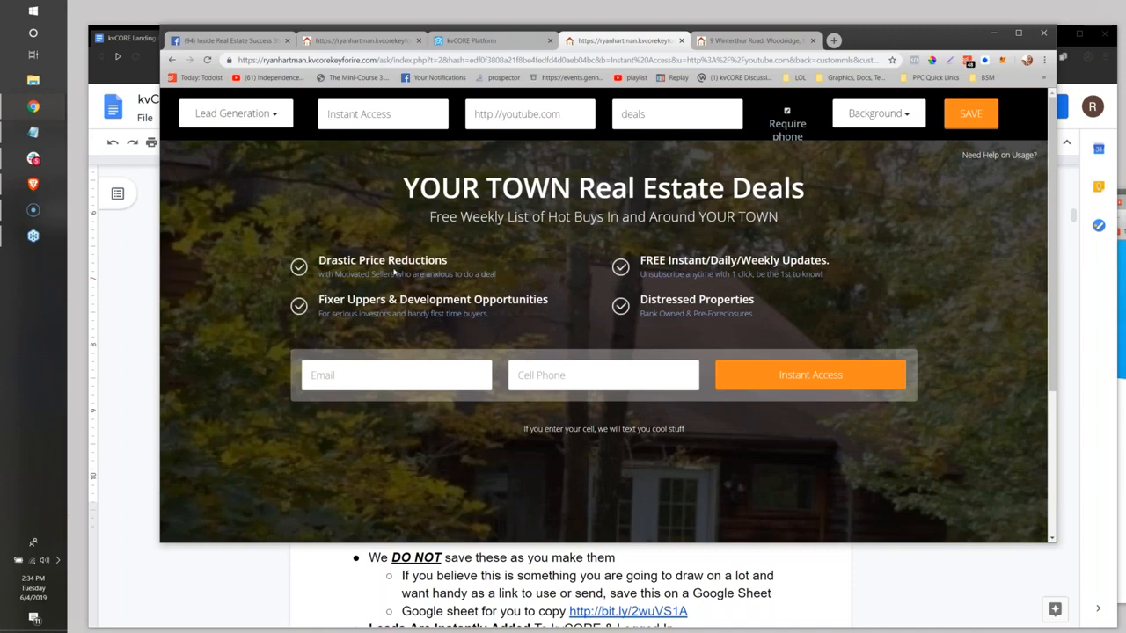
# Check that the headline, subheadline and bullet texts of the landing page can each be edited in place
pyautogui.click(628, 187)
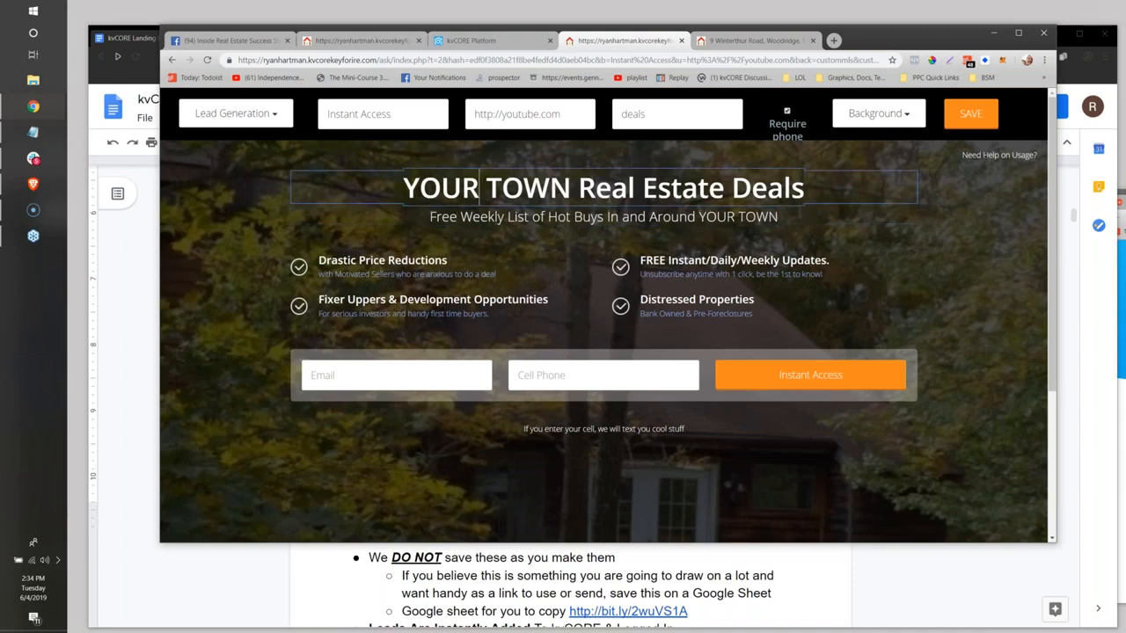
pyautogui.click(618, 217)
pyautogui.click(480, 188)
pyautogui.click(549, 217)
pyautogui.click(406, 275)
pyautogui.click(419, 315)
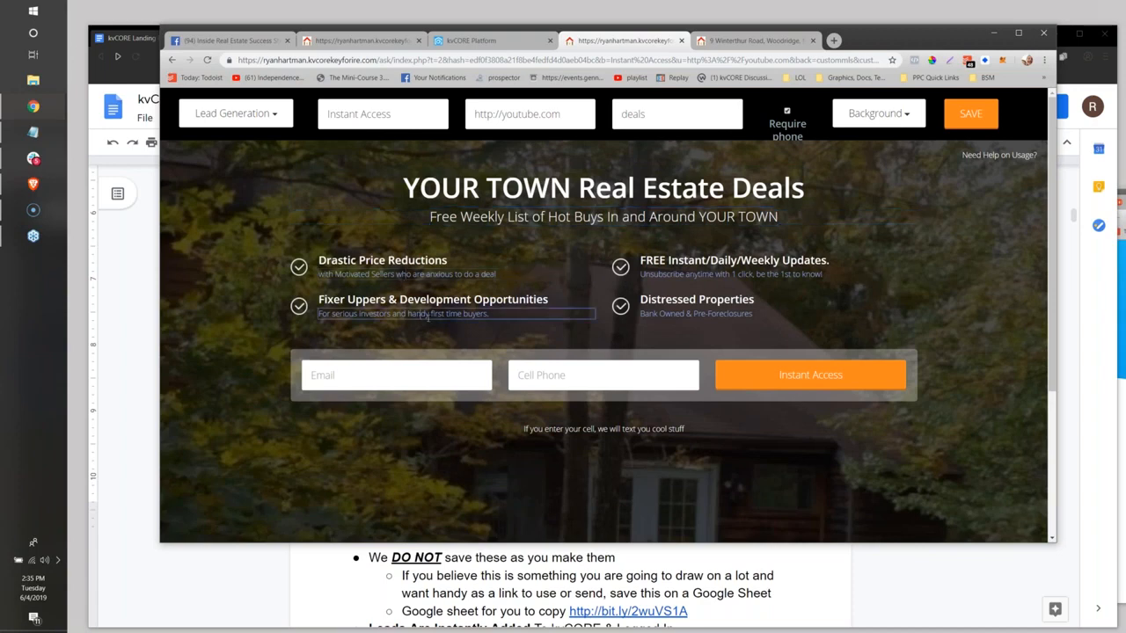
pyautogui.click(699, 264)
pyautogui.click(672, 300)
# Remove all four checkmarked bullet items from the landing page
pyautogui.doubleClick(424, 263)
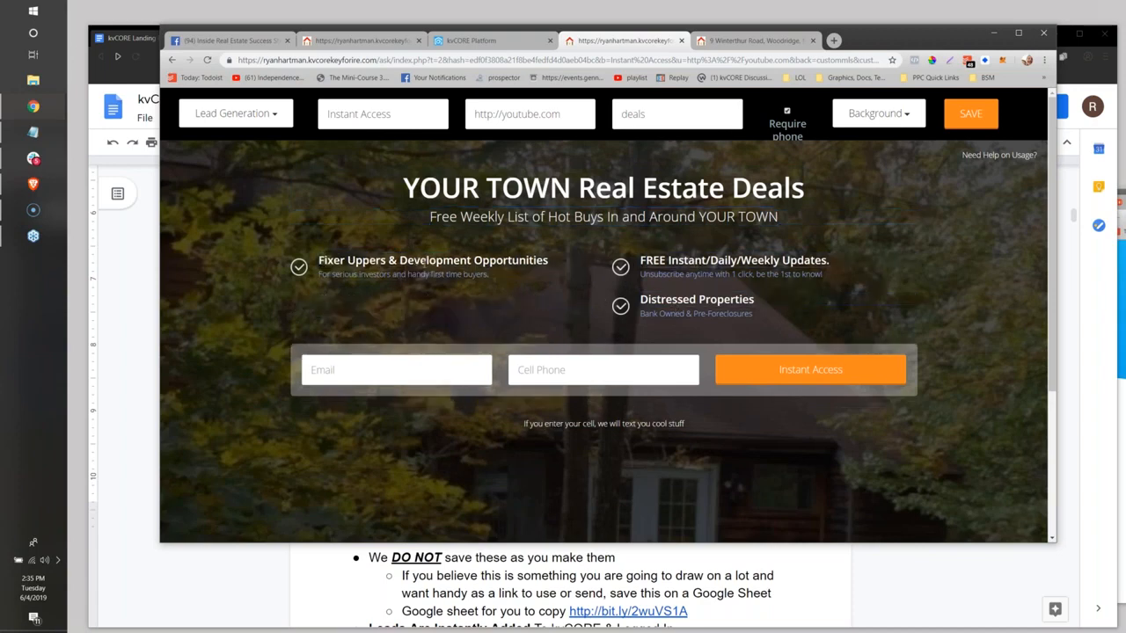
pyautogui.doubleClick(424, 263)
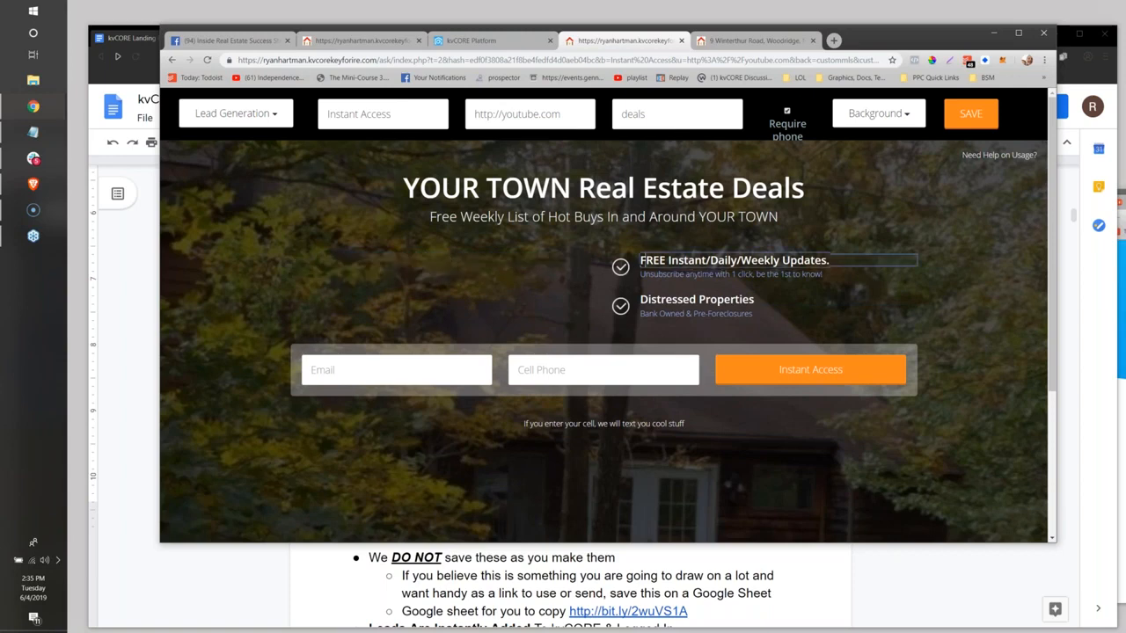
pyautogui.doubleClick(637, 263)
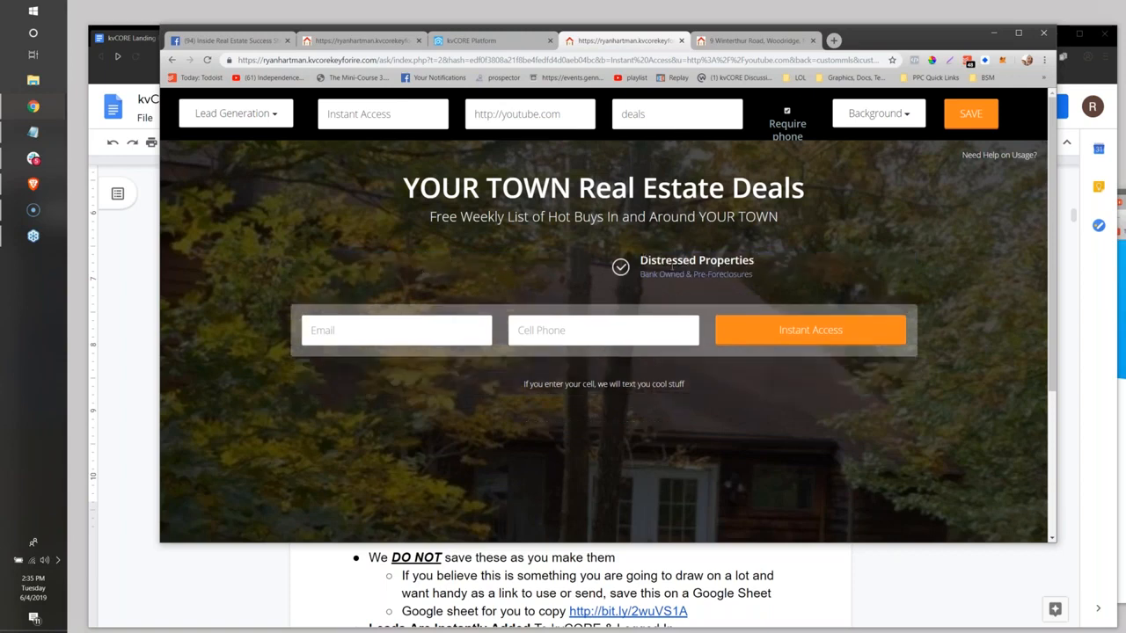
pyautogui.doubleClick(696, 263)
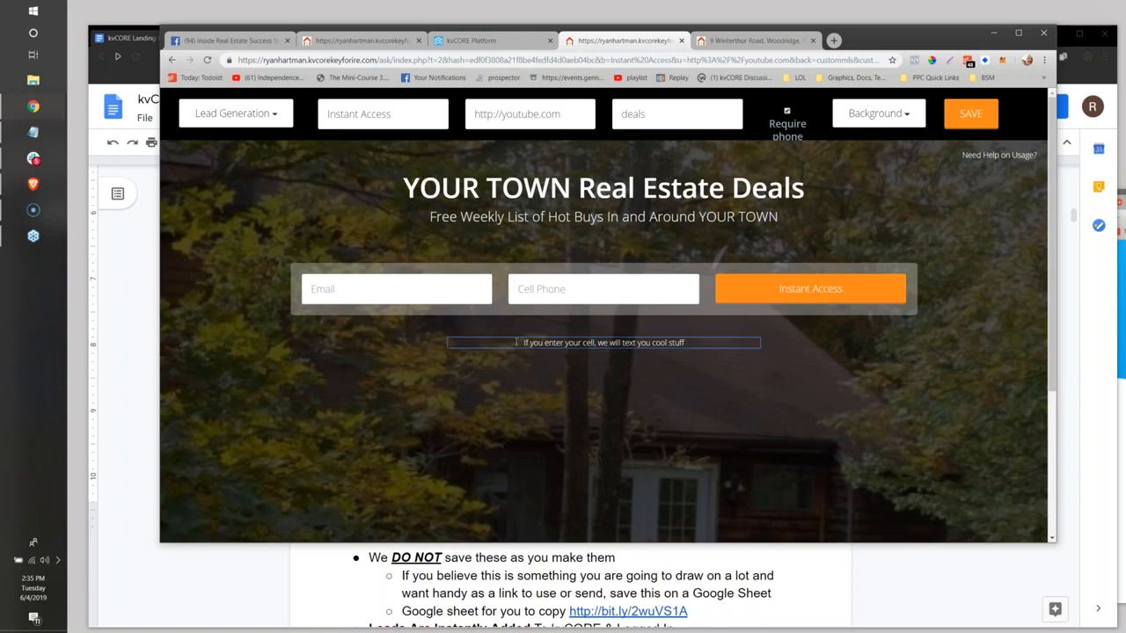
# Rewrite the note below the form as "If you enter your cell, we will text you the best deal we know about right now!"
pyautogui.moveTo(521, 343); pyautogui.dragTo(739, 340)
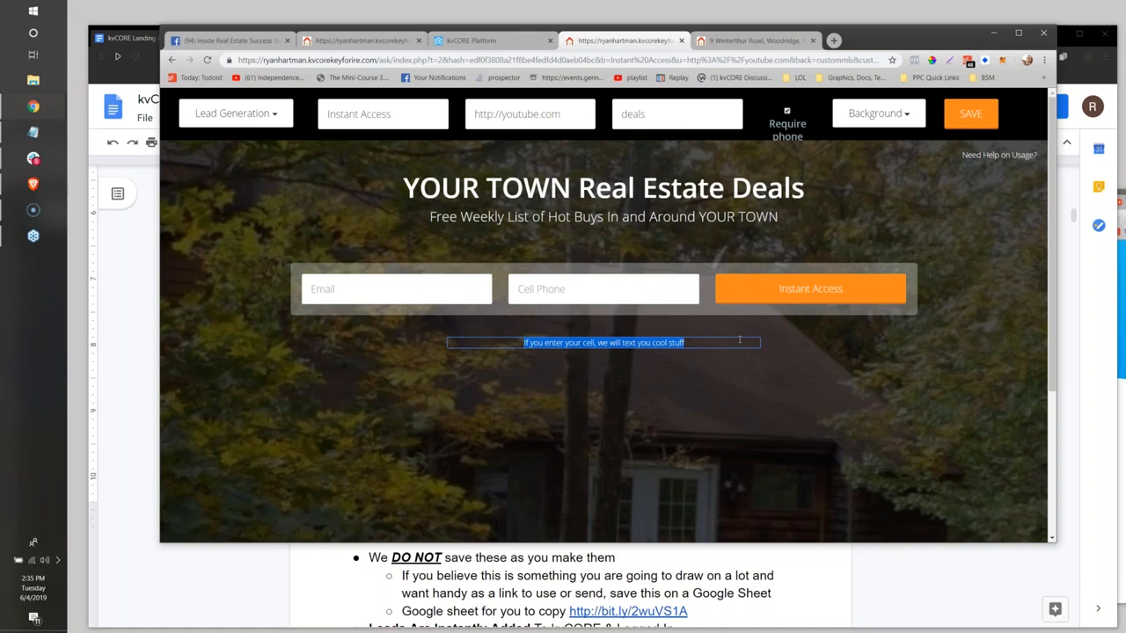
pyautogui.click(525, 343)
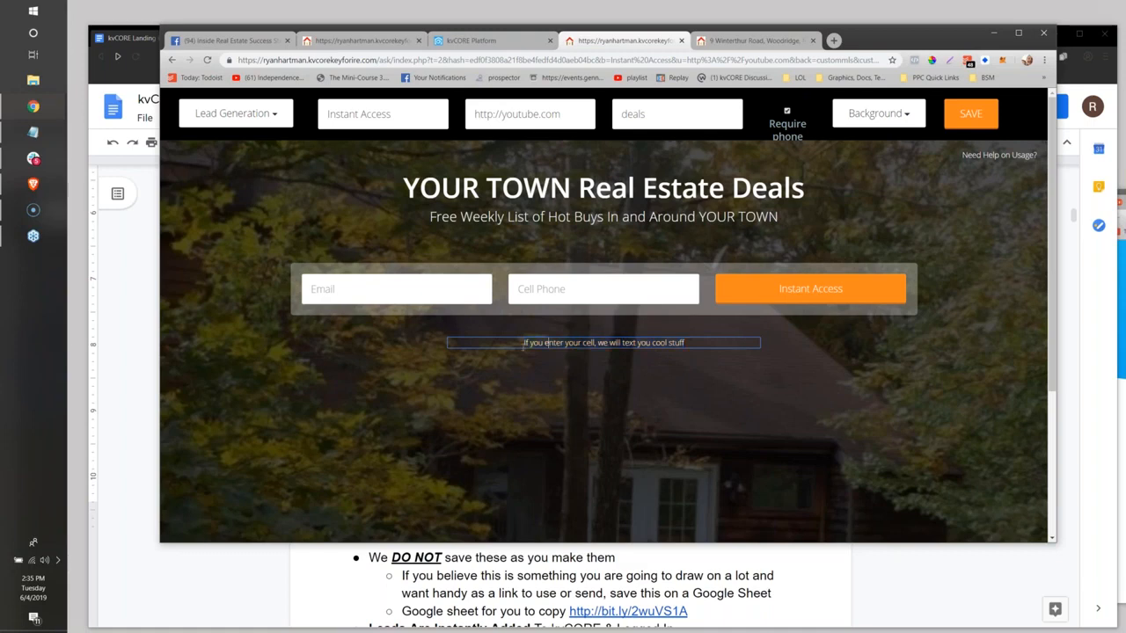
pyautogui.moveTo(521, 343); pyautogui.dragTo(704, 334)
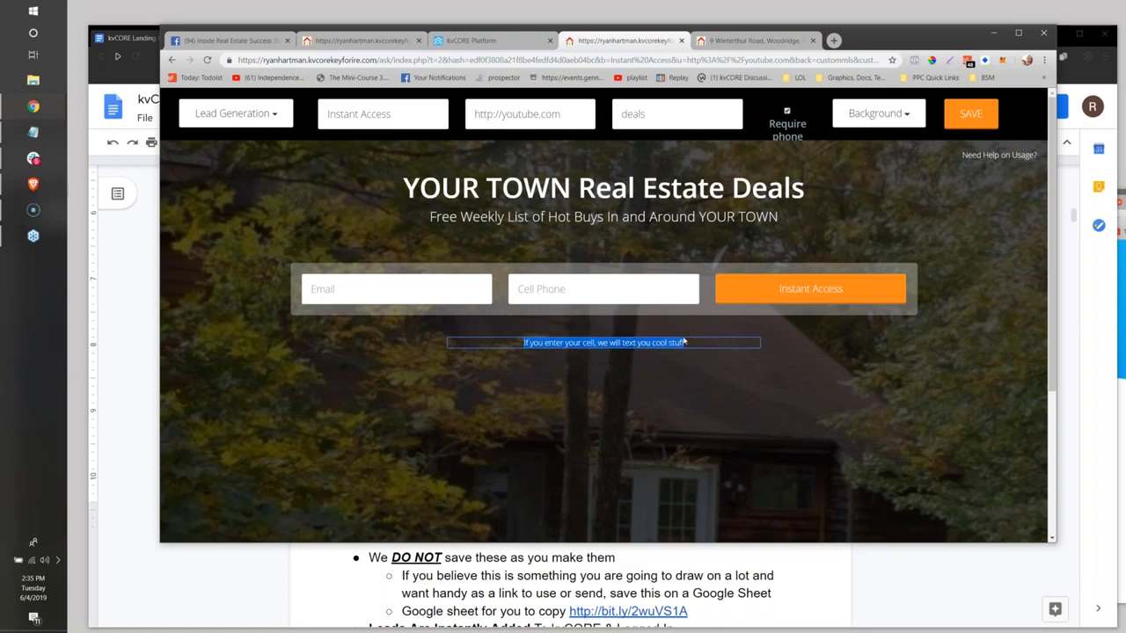
pyautogui.click(638, 342)
pyautogui.moveTo(610, 342); pyautogui.dragTo(711, 342)
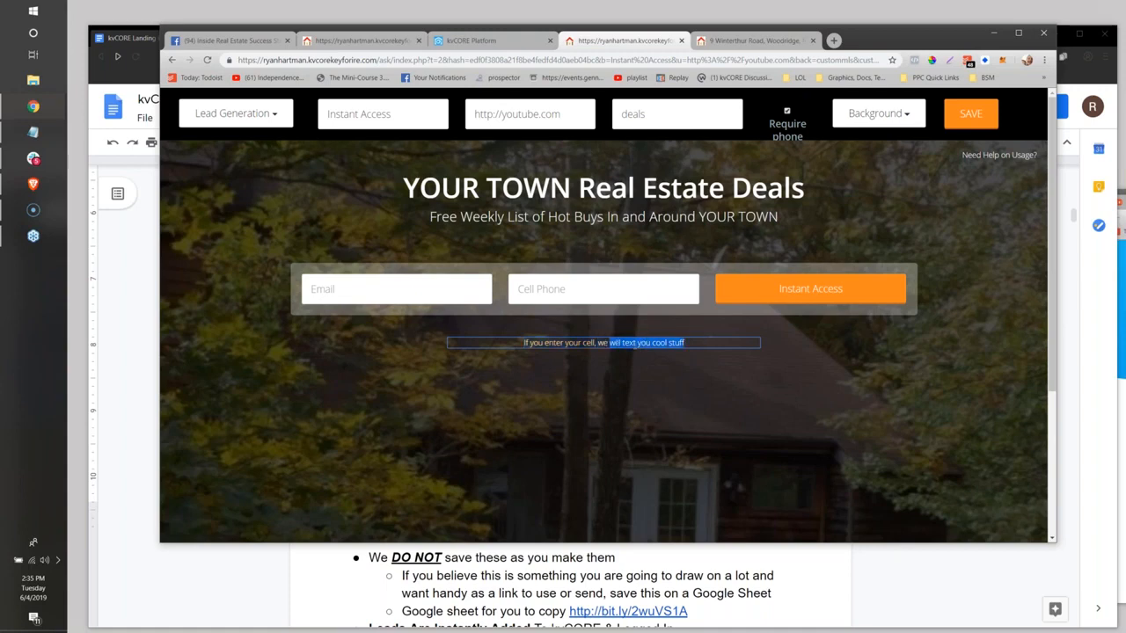
pyautogui.click(633, 343)
pyautogui.moveTo(520, 342); pyautogui.dragTo(490, 340)
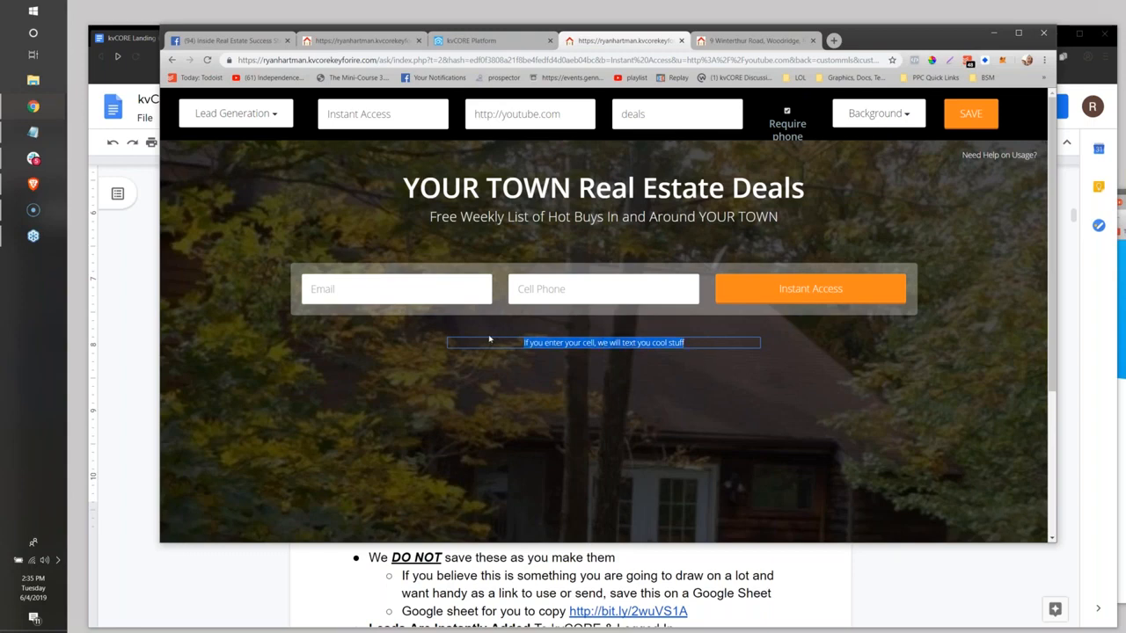
pyautogui.click(610, 343)
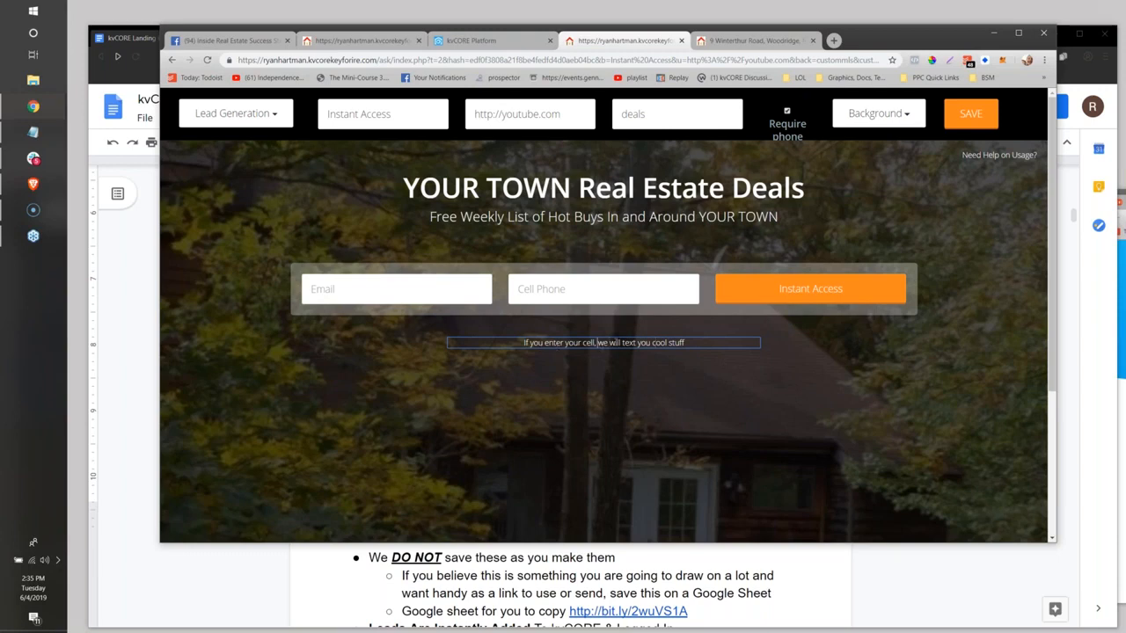
pyautogui.moveTo(622, 343); pyautogui.dragTo(701, 342)
pyautogui.write('text yo')
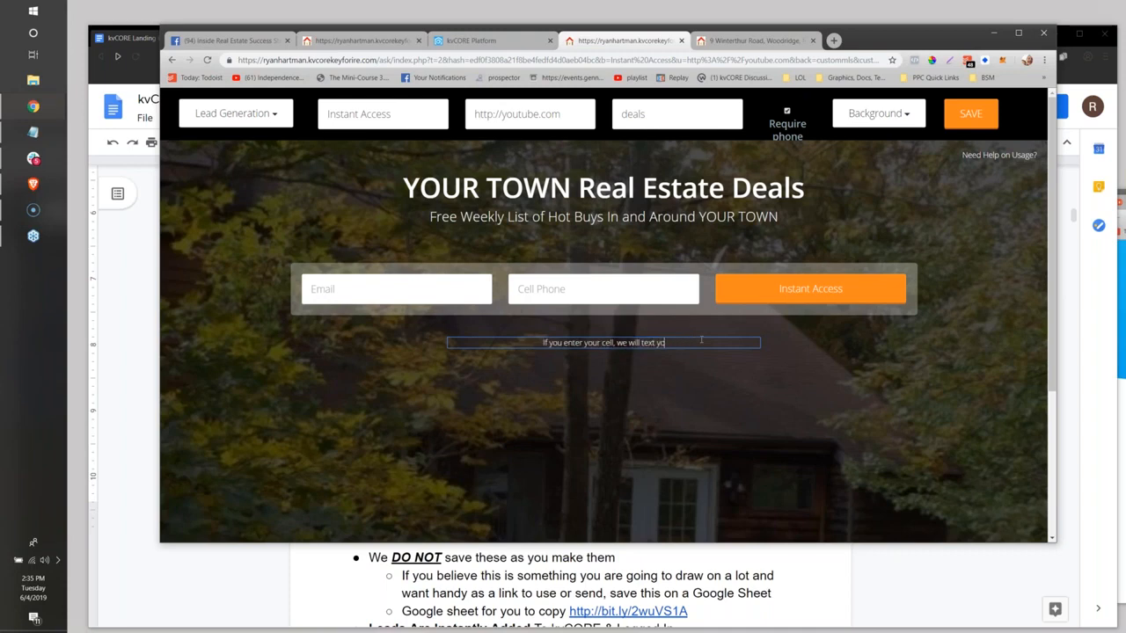
pyautogui.write('u the best de')
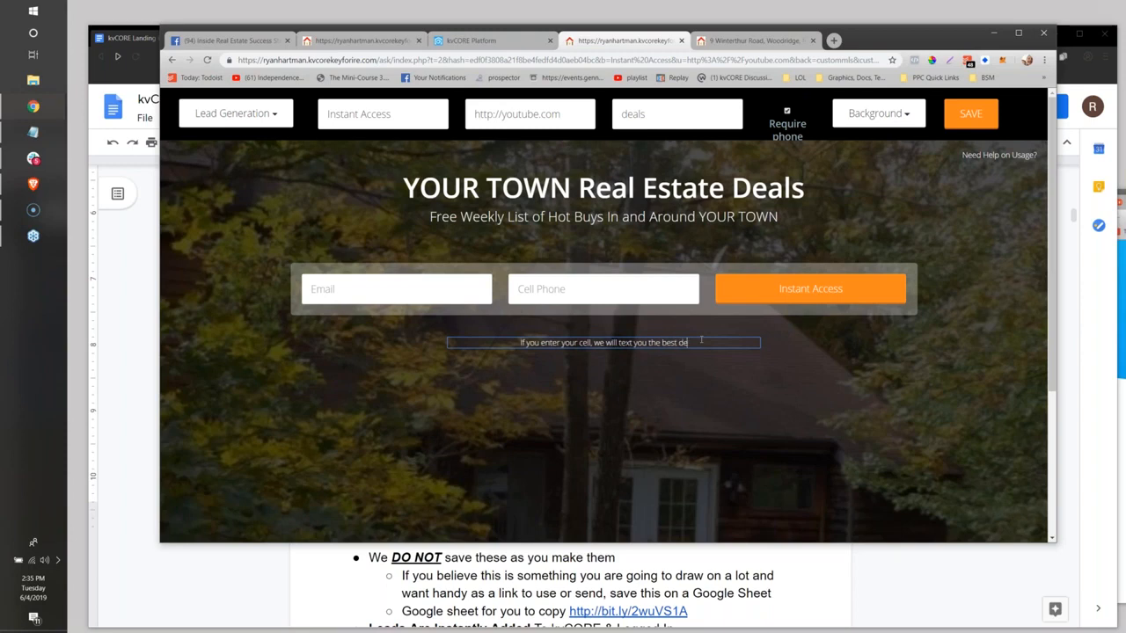
pyautogui.write('al we know about')
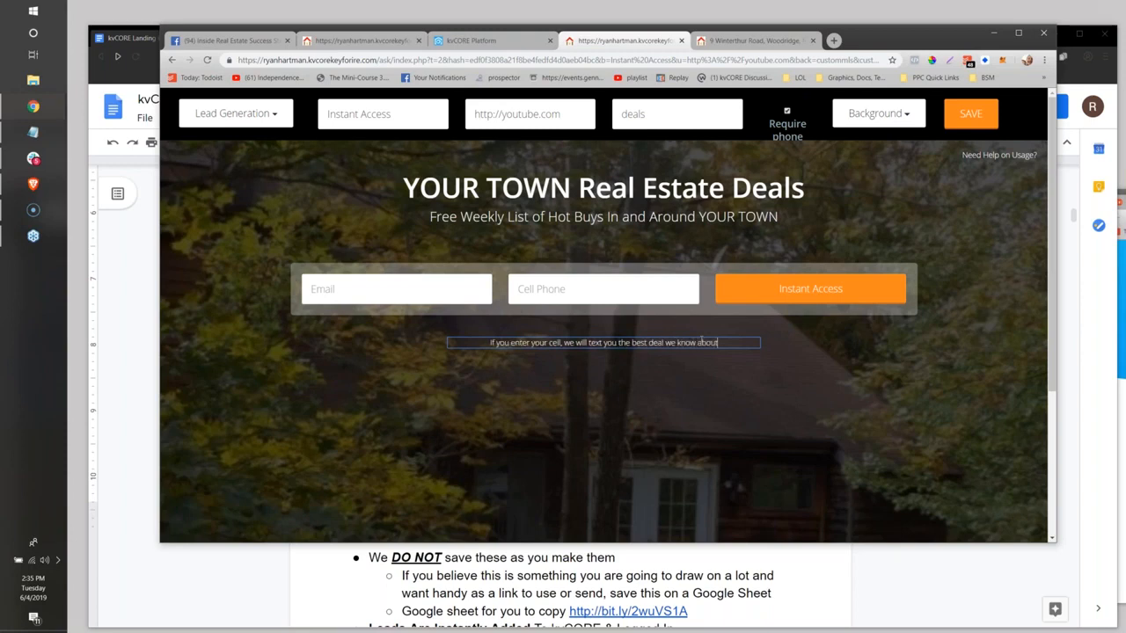
pyautogui.write(' right now!')
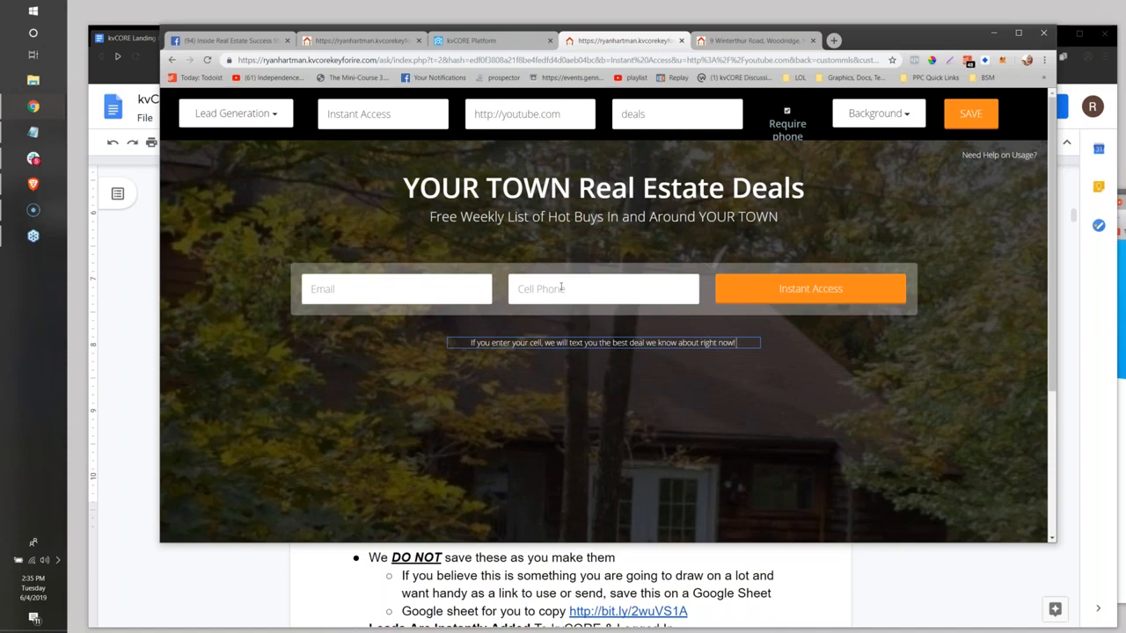
# Save the landing page with the phone requirement enabled and accept the warning about saving and editing
pyautogui.click(788, 113)
pyautogui.moveTo(740, 343); pyautogui.dragTo(461, 351)
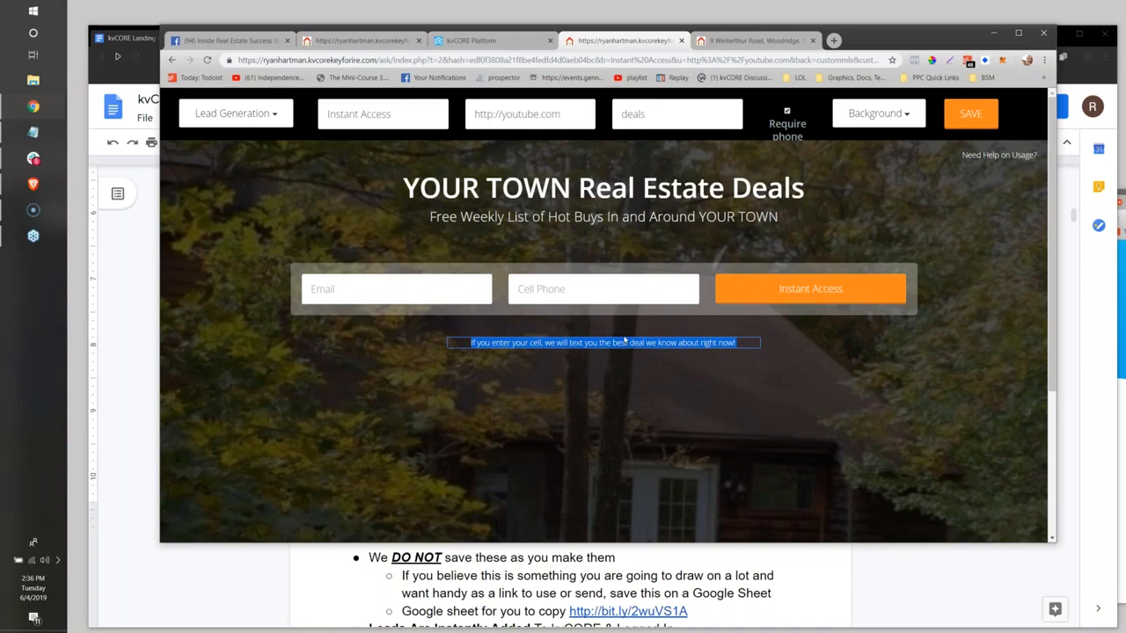
pyautogui.scroll(-1, 653, 330)
pyautogui.scroll(1, 653, 330)
pyautogui.click(966, 125)
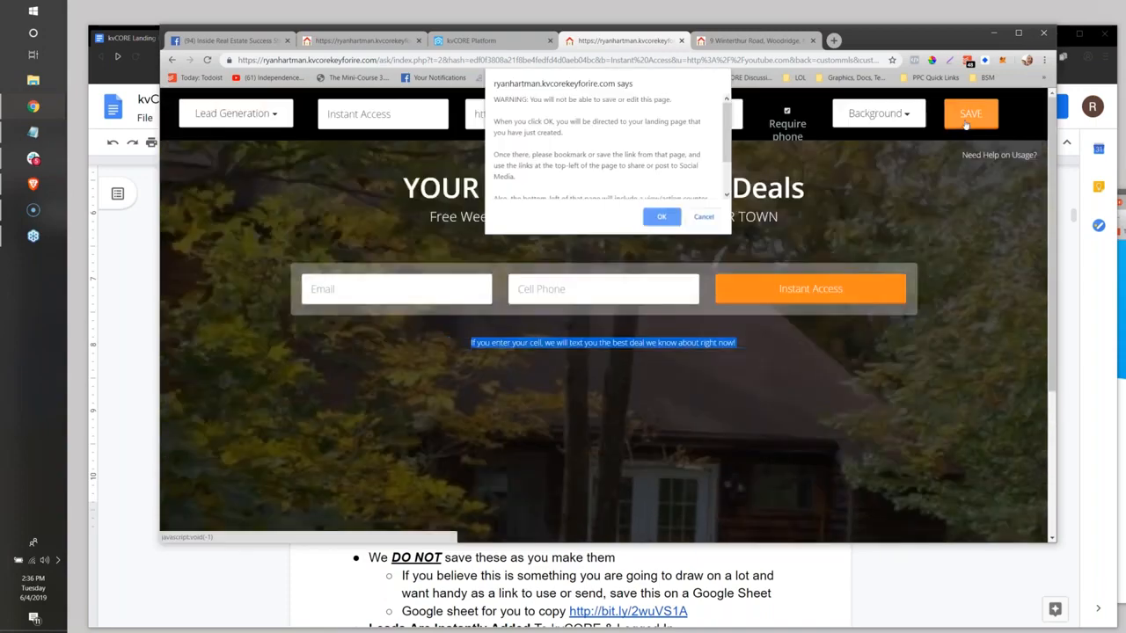
pyautogui.click(665, 218)
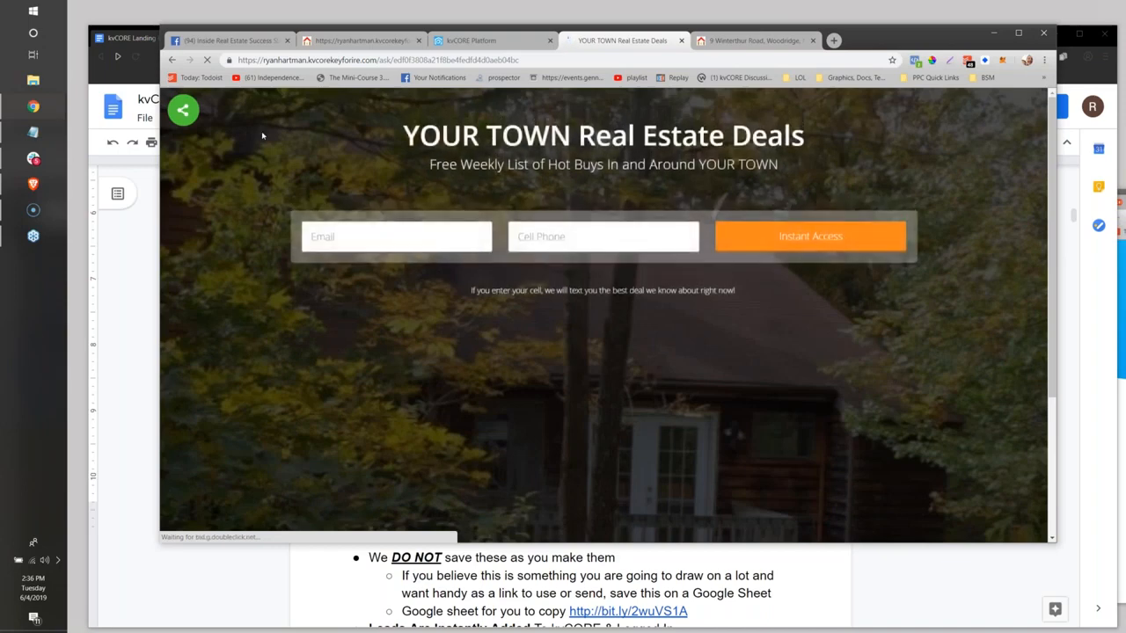
# Open a blank landing page editor through the "create" address and return to the editor with the Instant Access settings
pyautogui.doubleClick(405, 60)
pyautogui.write('a')
pyautogui.press('BackSpace')
pyautogui.write('create')
pyautogui.press('Return')
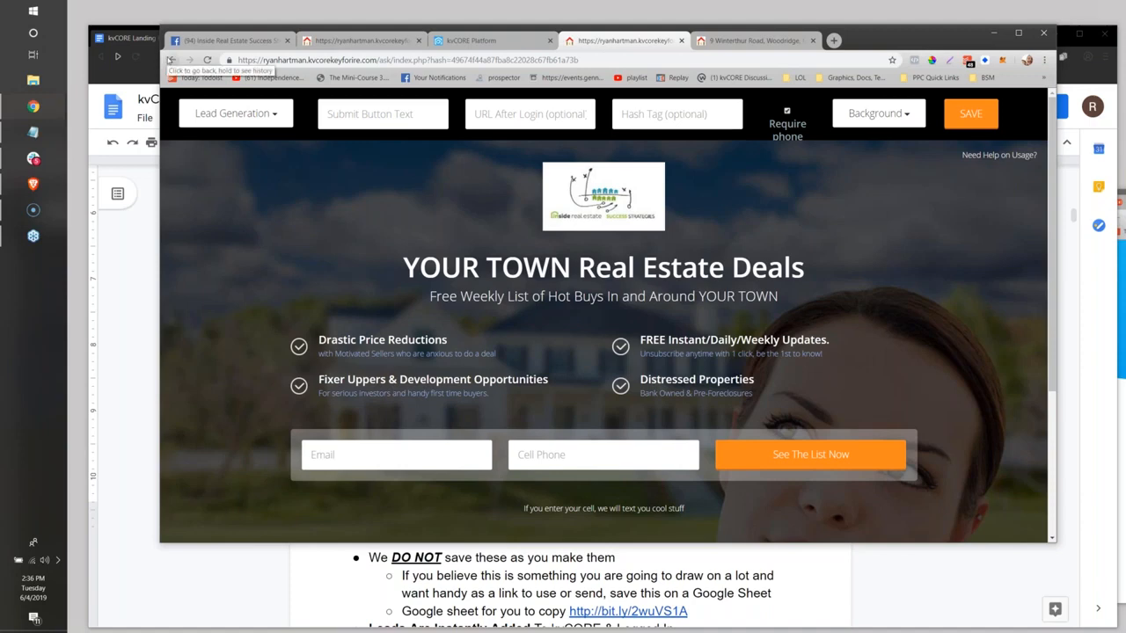
pyautogui.click(170, 60)
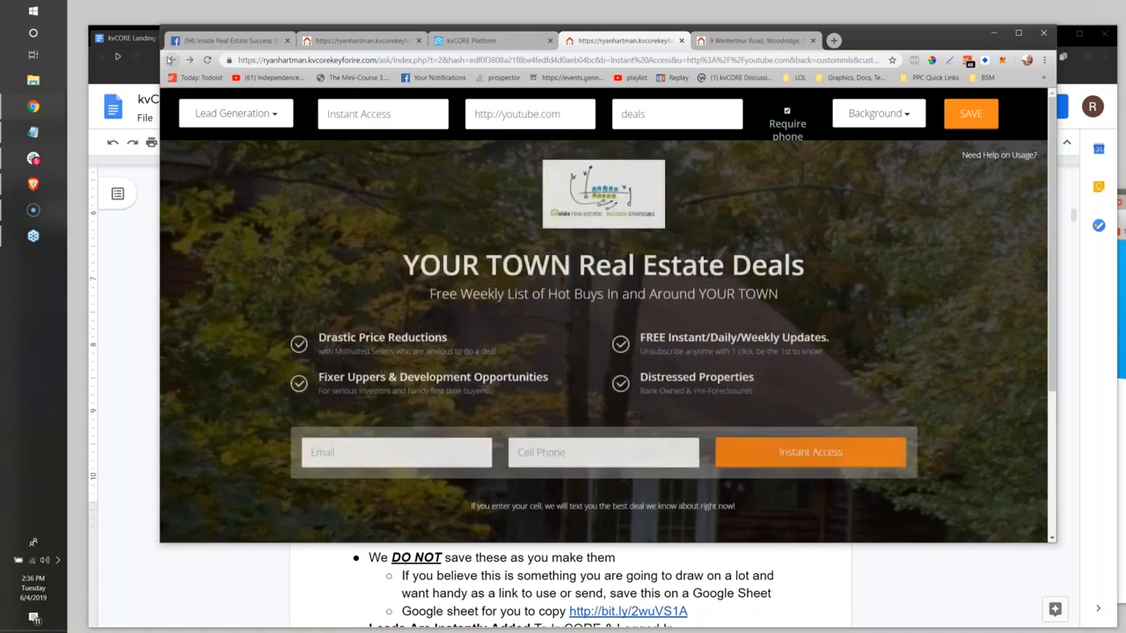
# Copy the configured landing page editor's full URL and open it in a new incognito window
pyautogui.click(387, 60)
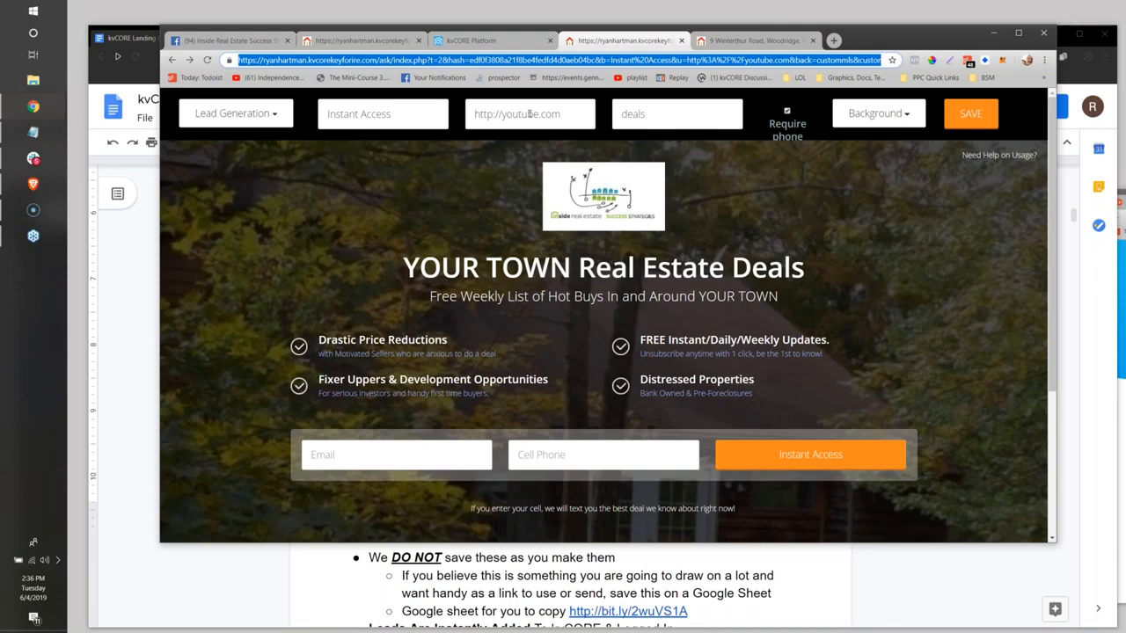
pyautogui.rightClick(266, 63)
pyautogui.click(303, 117)
pyautogui.click(1044, 62)
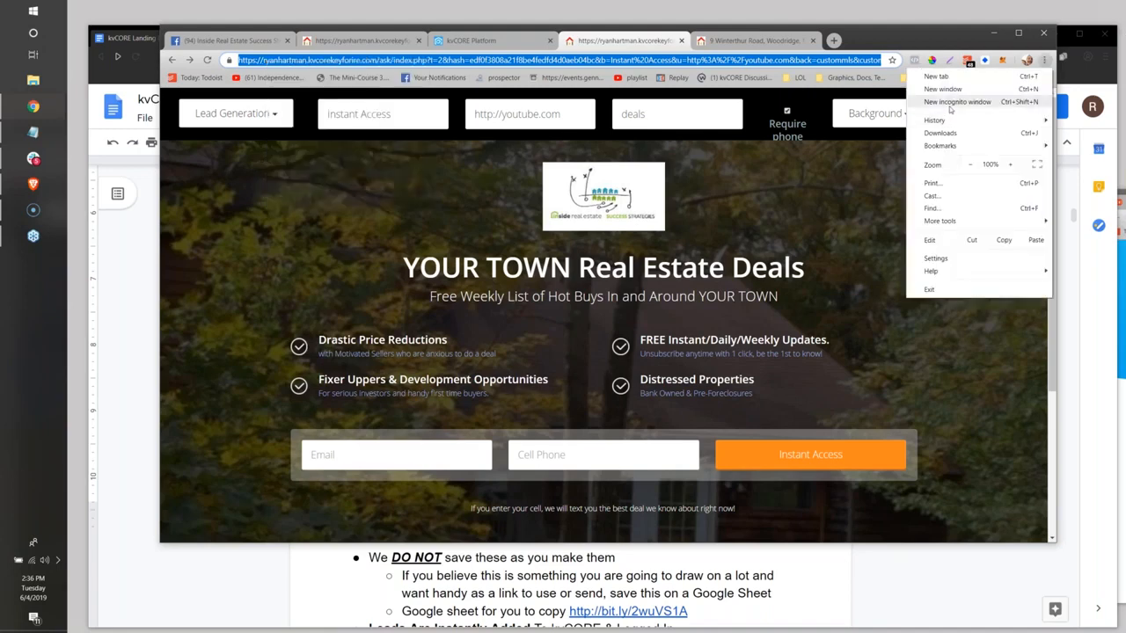
pyautogui.click(885, 104)
pyautogui.hotkey('ctrl', 'v')
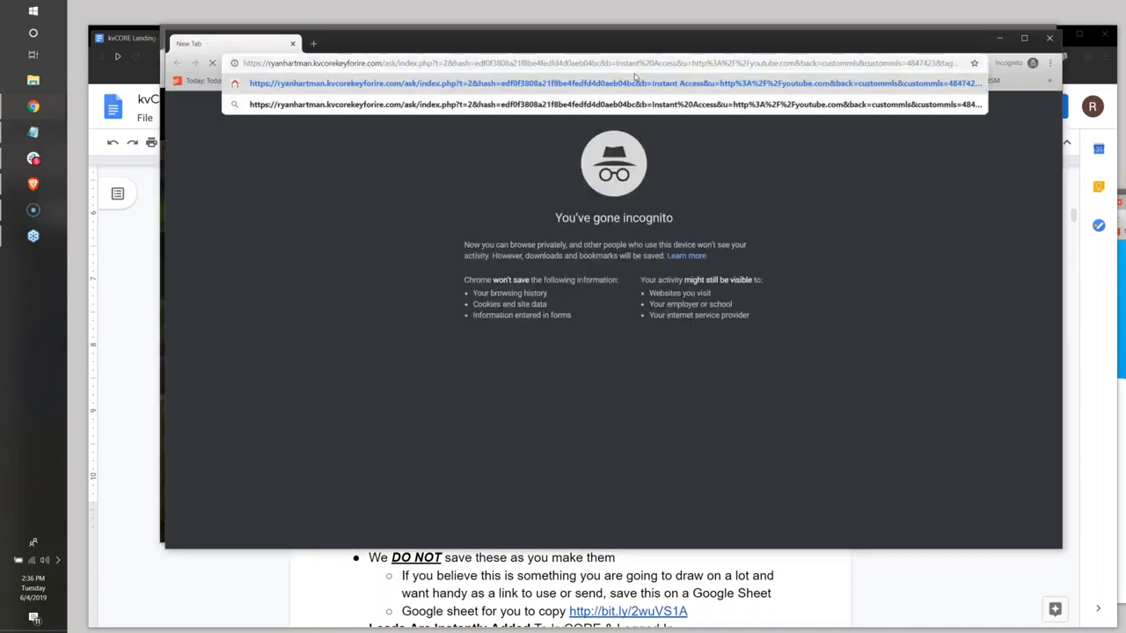
pyautogui.press('Return')
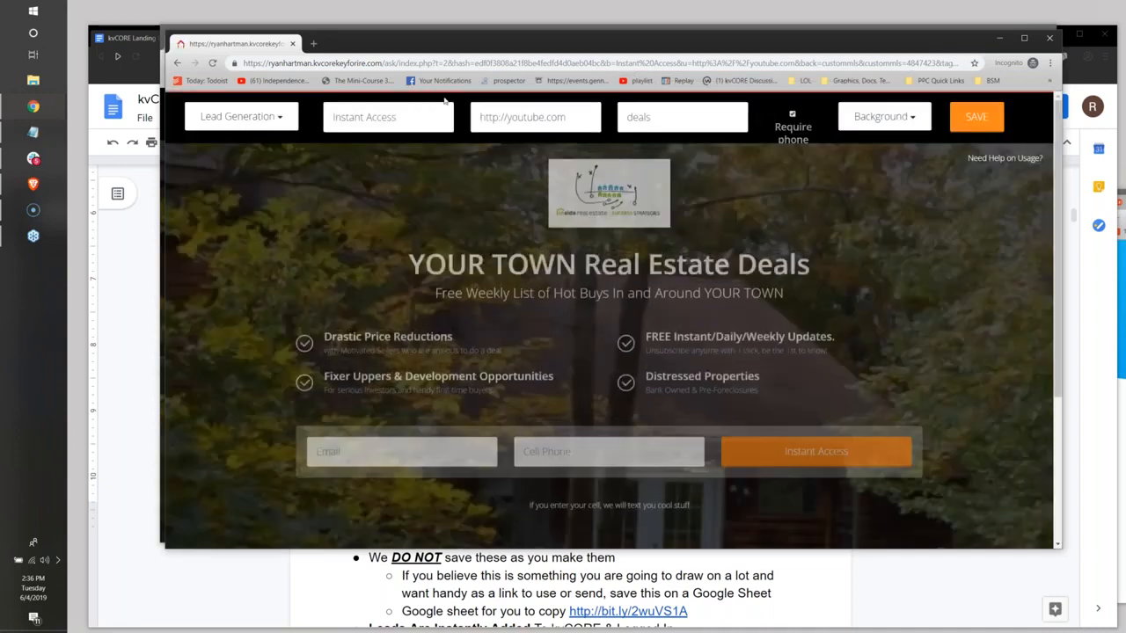
# Move the incognito window aside and examine the settings at the end of the editor's URL in the original window
pyautogui.moveTo(397, 45); pyautogui.dragTo(667, 195)
pyautogui.hotkey('alt', 'Tab')
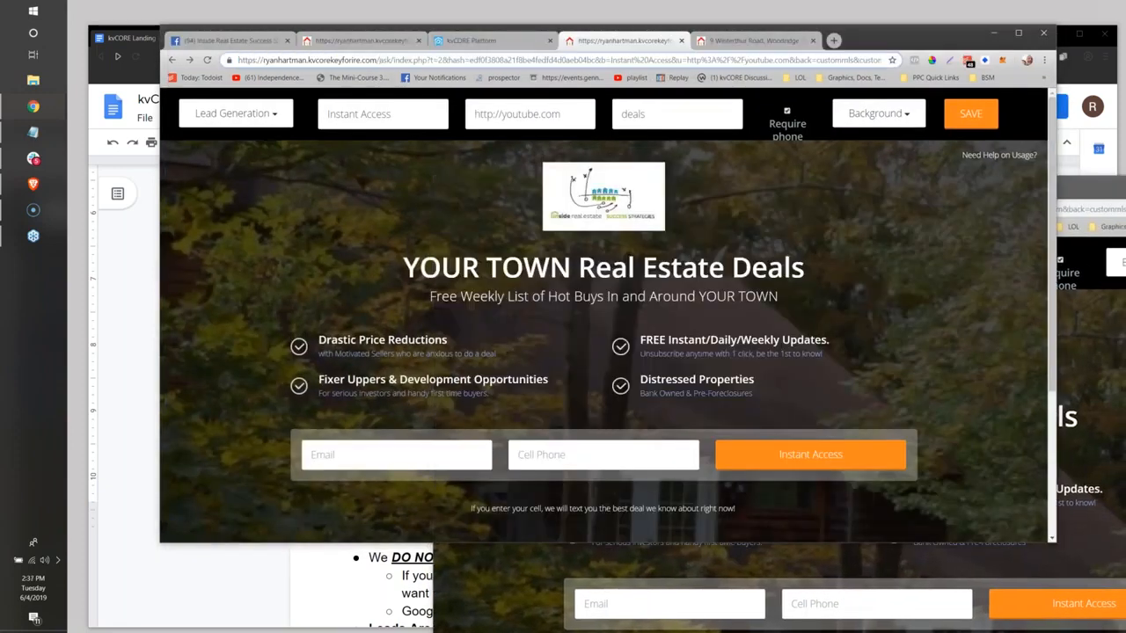
pyautogui.hotkey('ctrl', 'a')
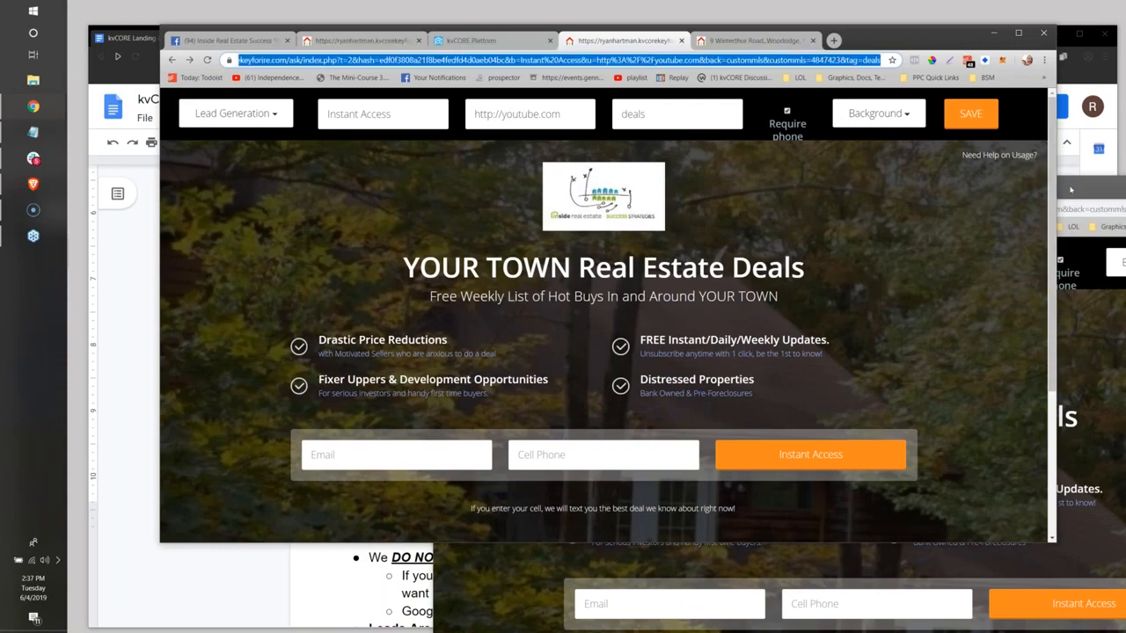
pyautogui.moveTo(1071, 190); pyautogui.dragTo(986, 198)
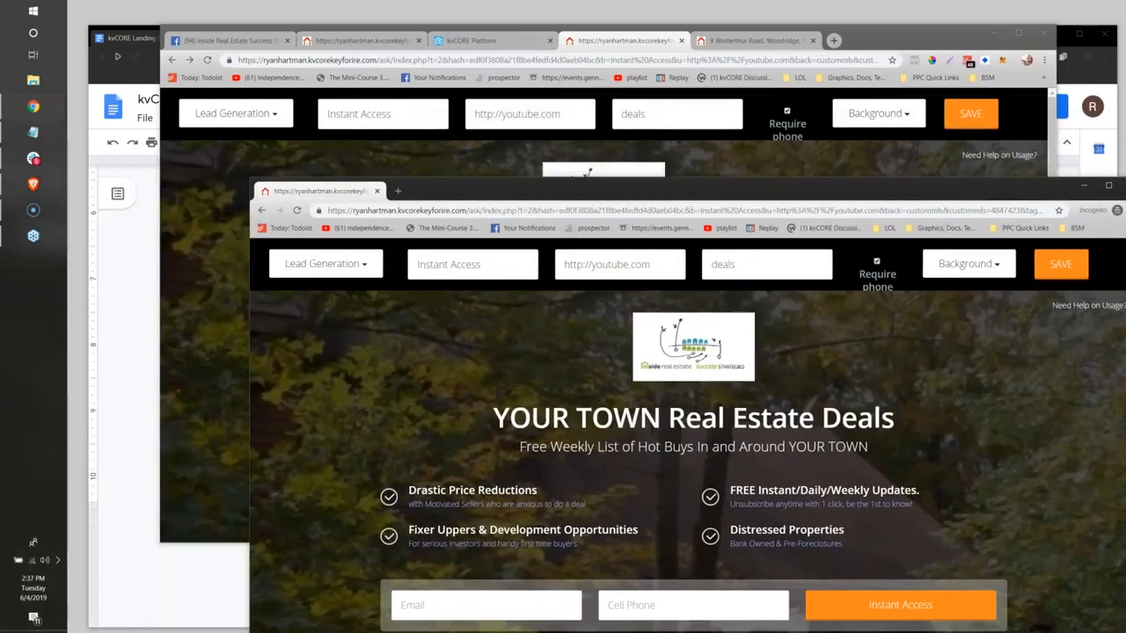
pyautogui.click(424, 61)
pyautogui.press('End')
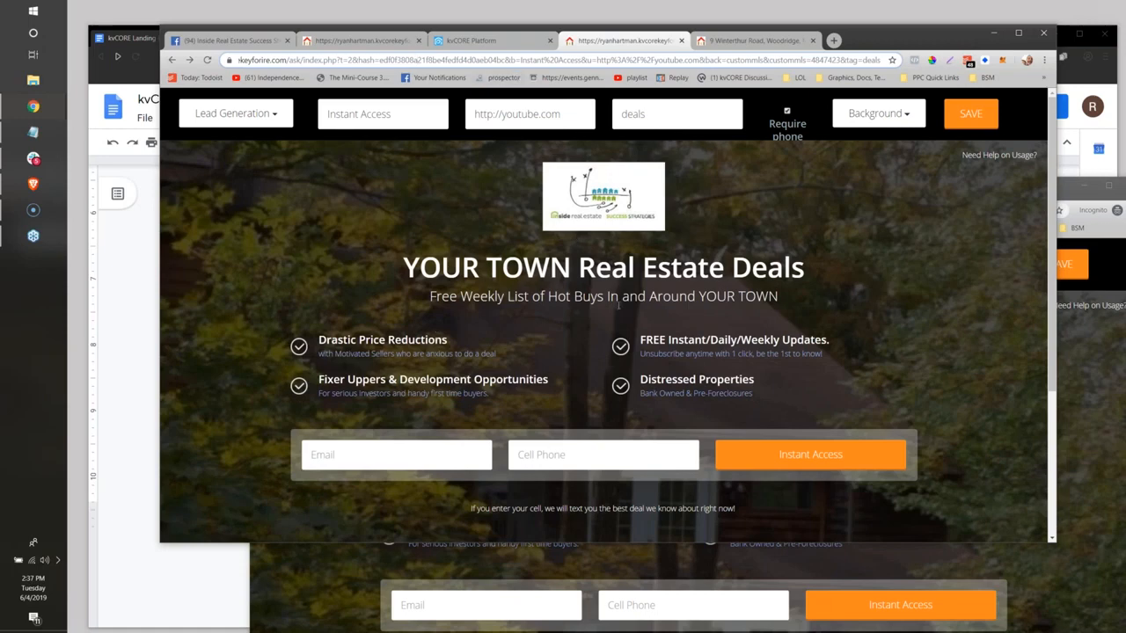
pyautogui.click(1086, 393)
pyautogui.moveTo(810, 188); pyautogui.dragTo(1125, 229)
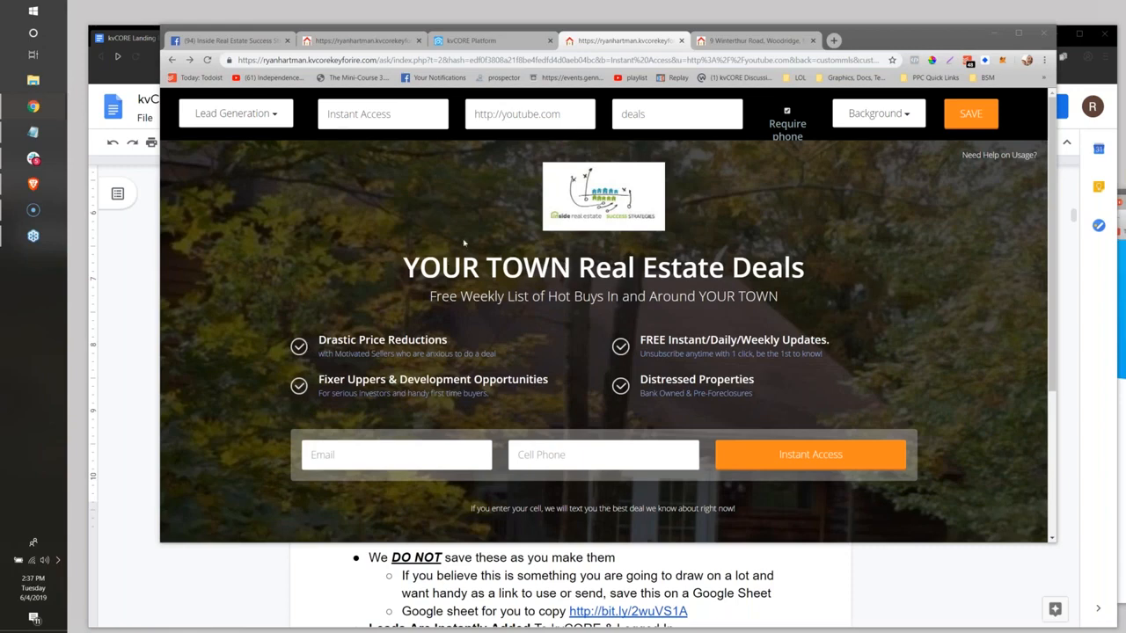
# Return to the kvCORE Landing Pages document and highlight the advice about not saving pages and using the Google Sheet
pyautogui.click(233, 113)
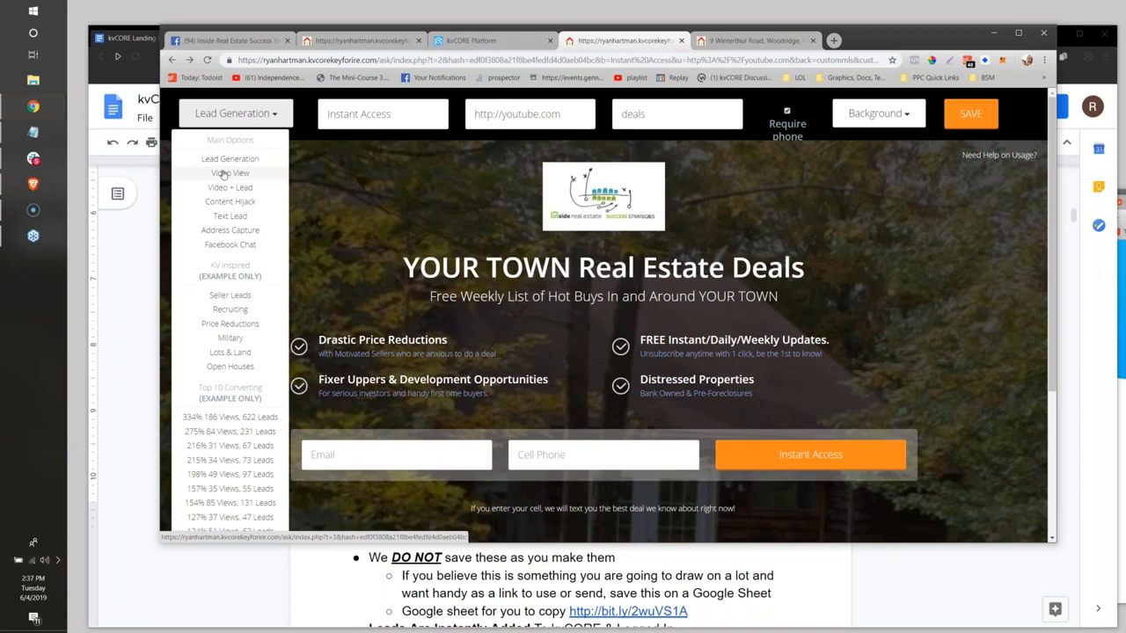
pyautogui.click(367, 592)
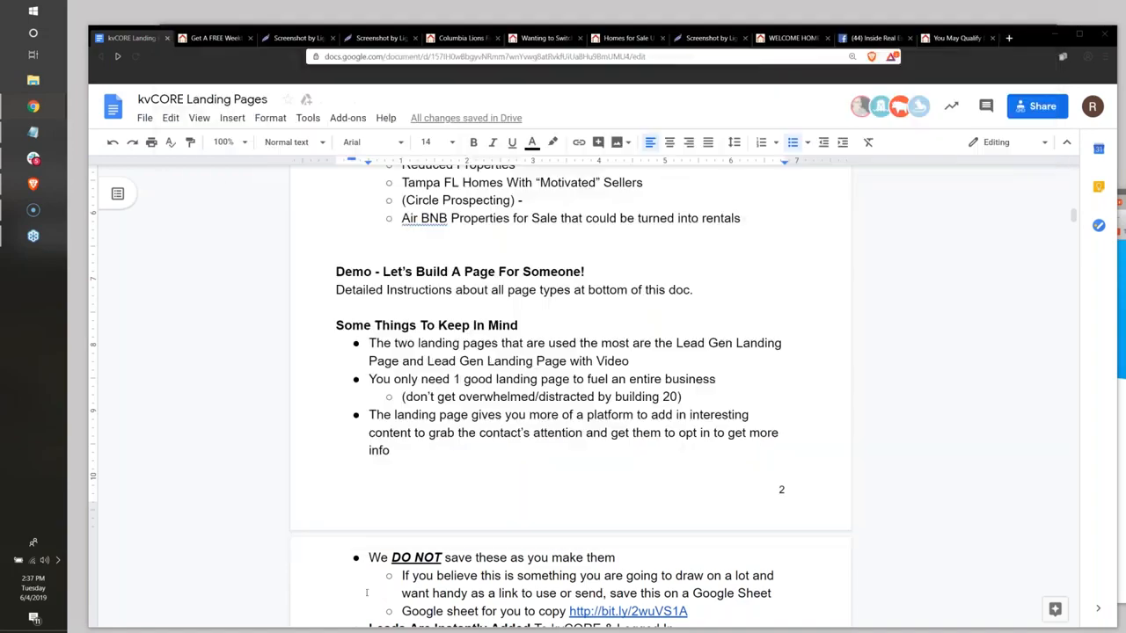
pyautogui.scroll(-3, 482, 427)
pyautogui.scroll(15, 482, 426)
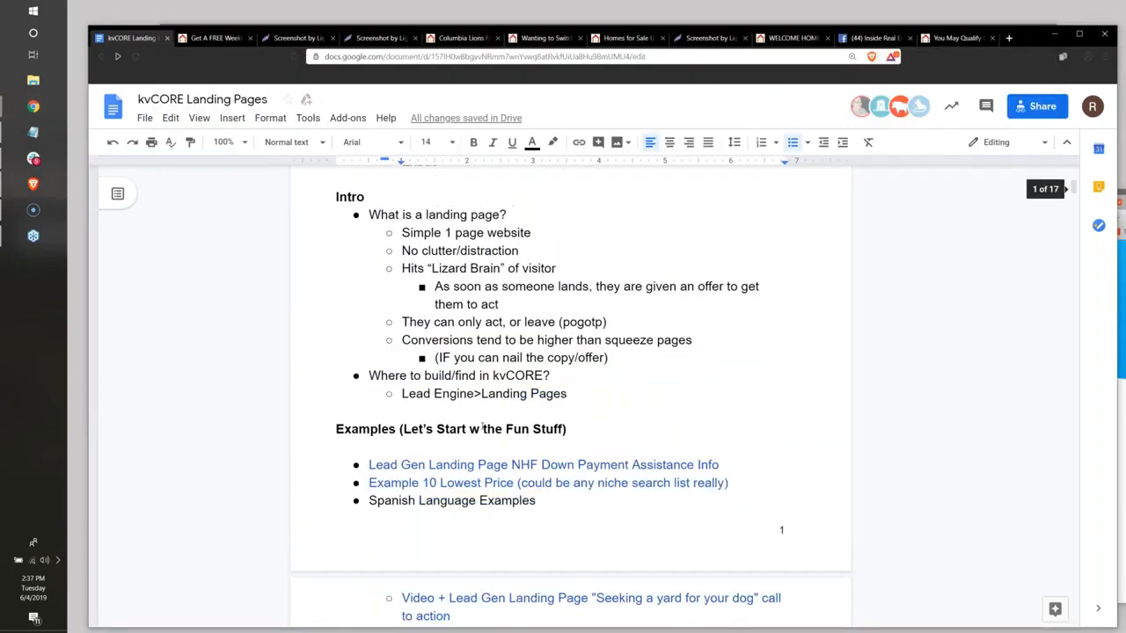
pyautogui.scroll(-4, 482, 427)
pyautogui.scroll(-9, 482, 427)
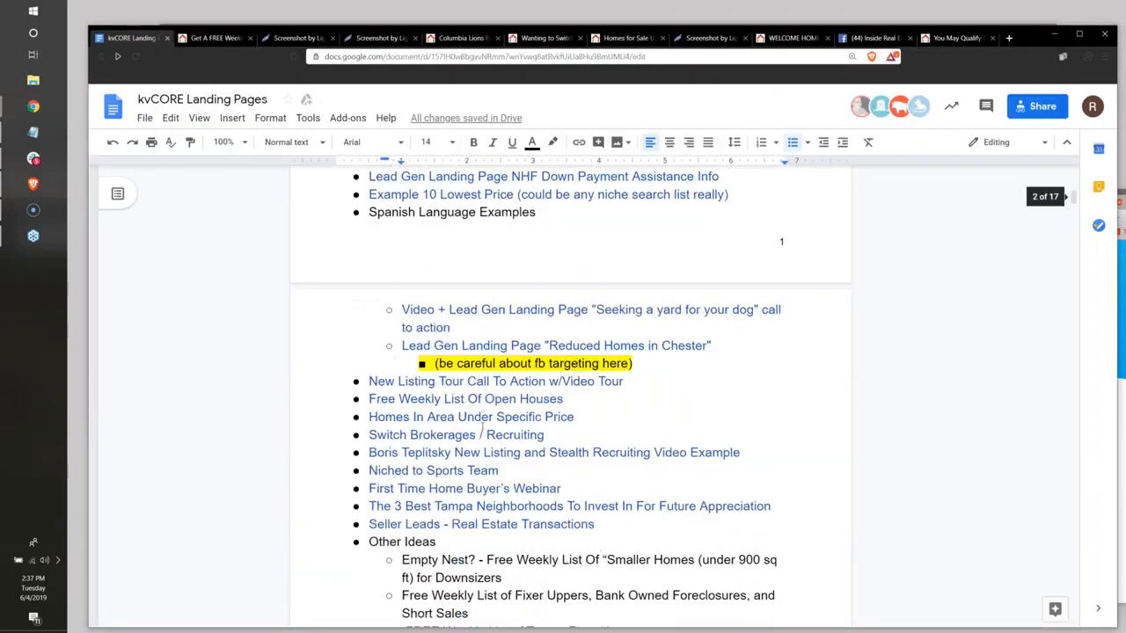
pyautogui.scroll(-10, 482, 426)
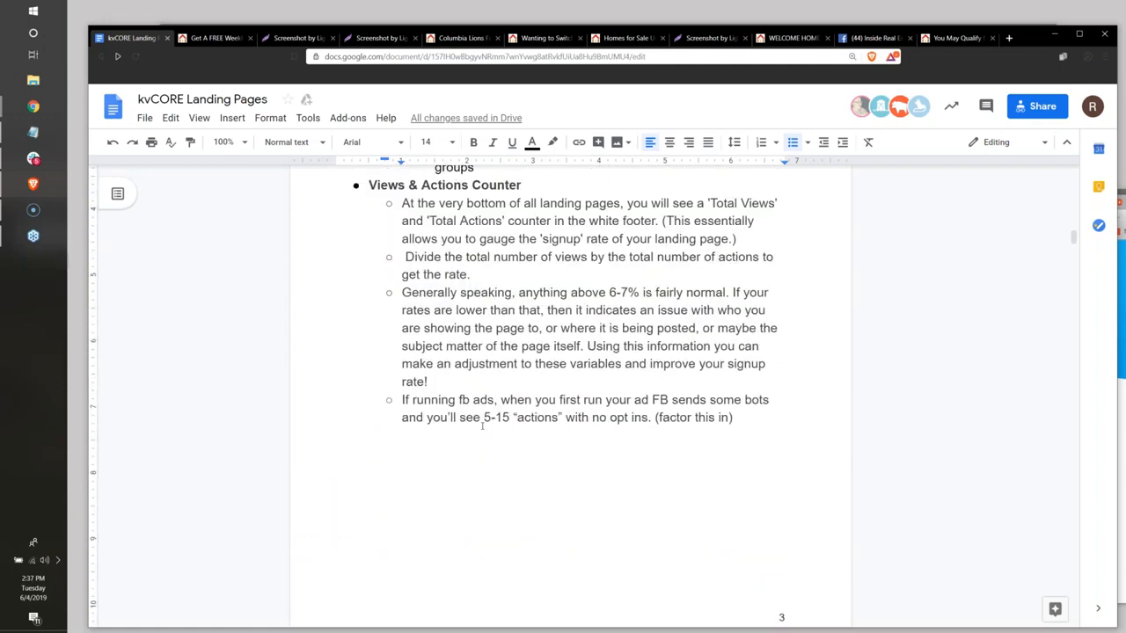
pyautogui.scroll(4, 482, 426)
pyautogui.scroll(1, 482, 426)
pyautogui.moveTo(442, 338); pyautogui.dragTo(694, 343)
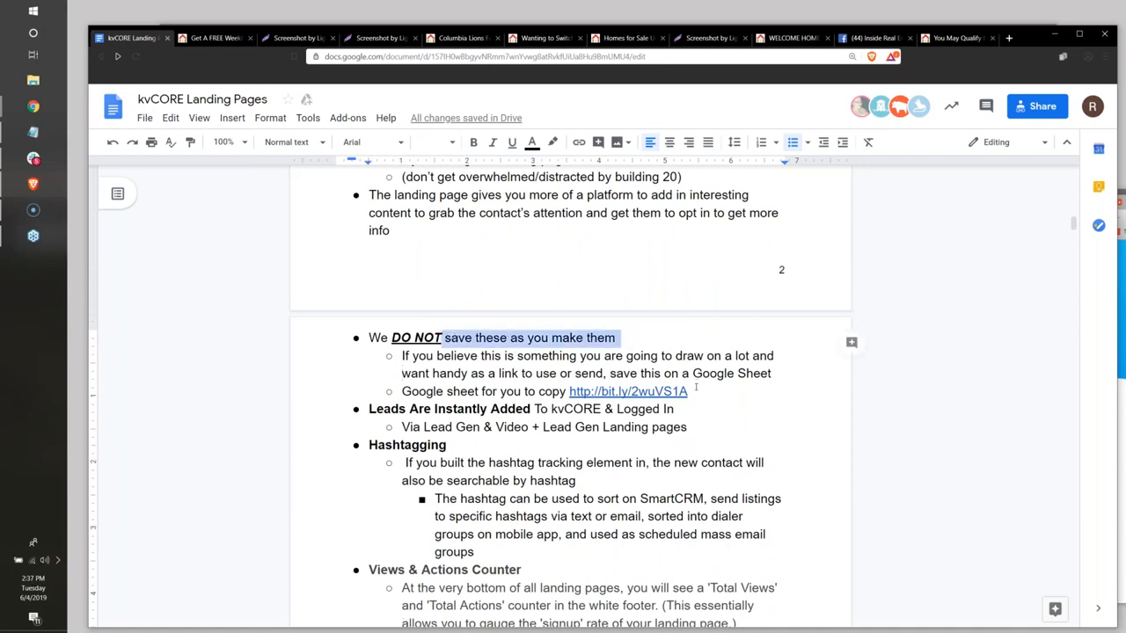
pyautogui.moveTo(696, 392); pyautogui.dragTo(389, 347)
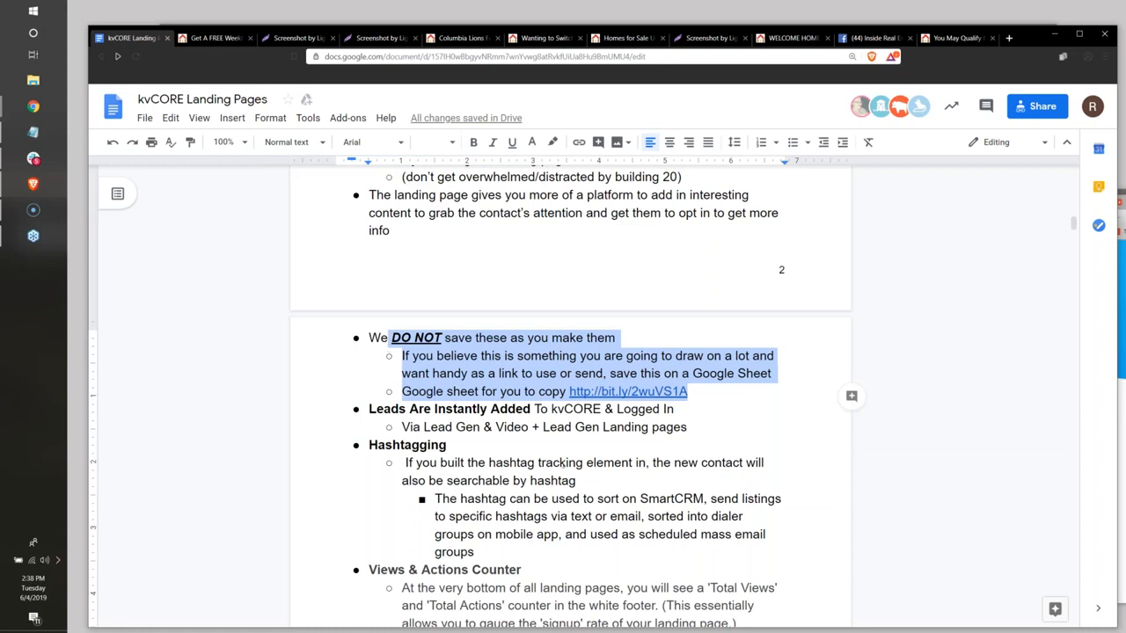
pyautogui.click(561, 446)
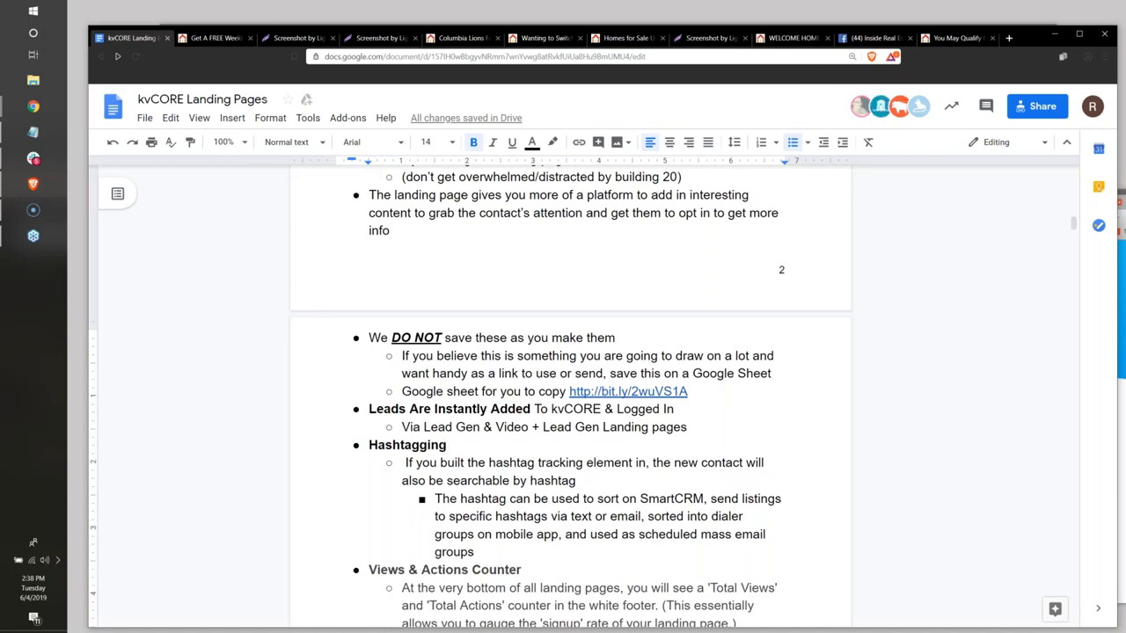
# Bring the incognito editor window back into view and change the landing page type to Address Capture
pyautogui.moveTo(1125, 181); pyautogui.dragTo(690, 116)
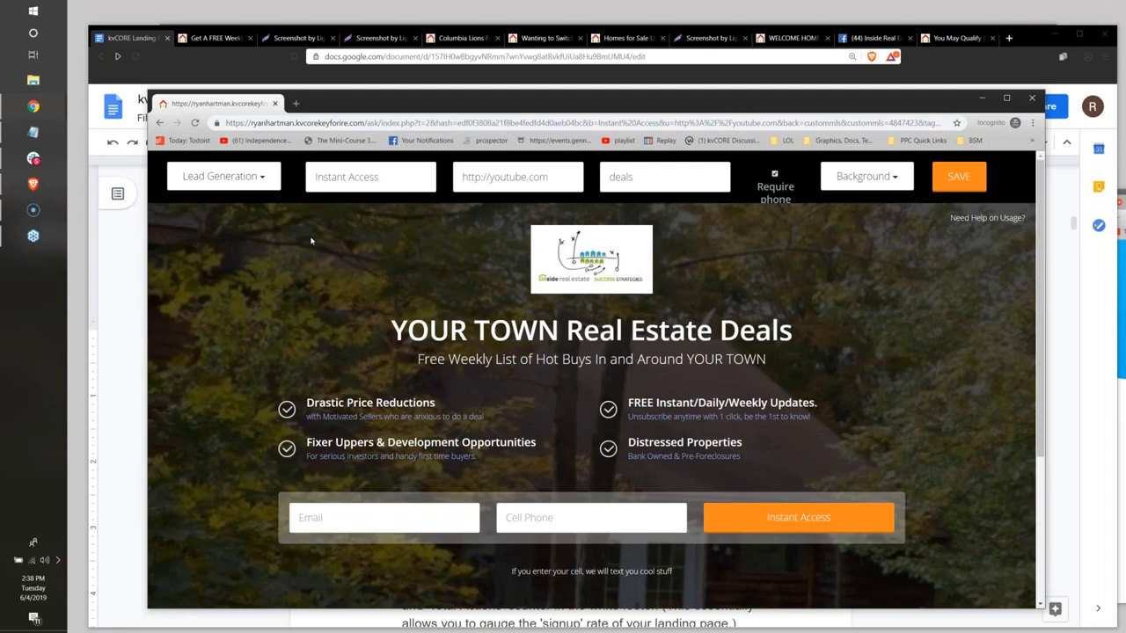
pyautogui.click(225, 175)
pyautogui.scroll(-1, 218, 453)
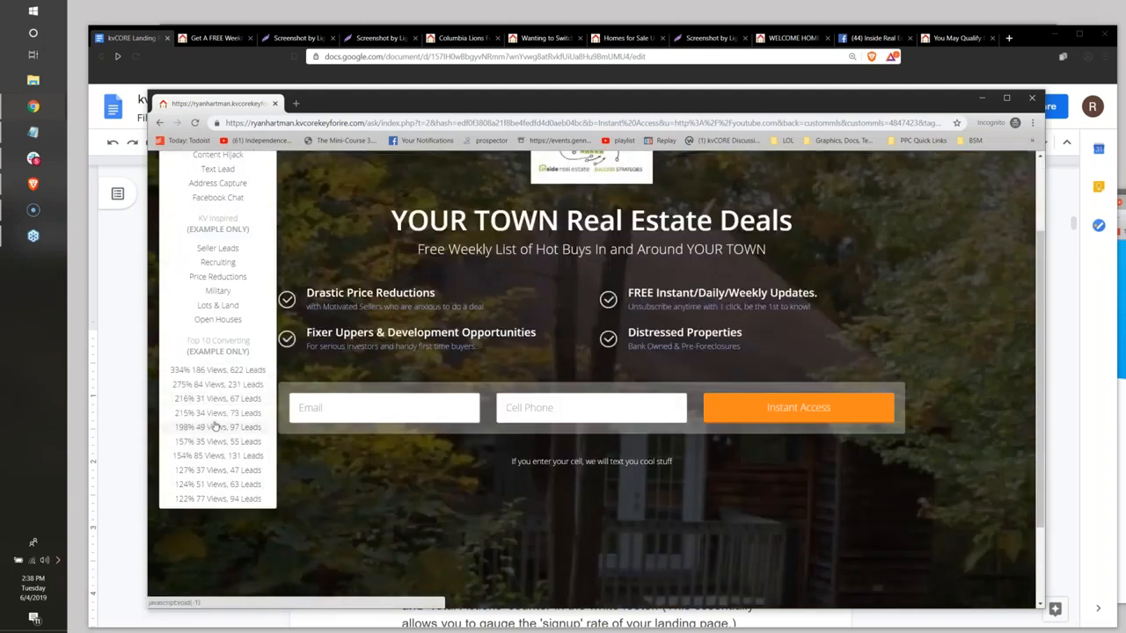
pyautogui.scroll(1, 216, 426)
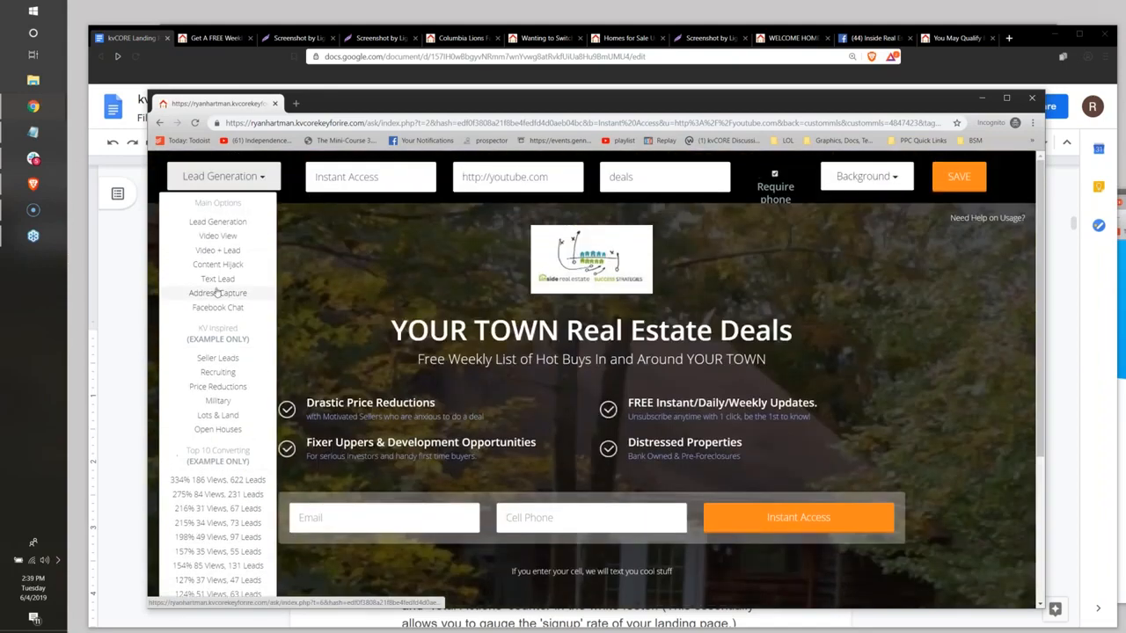
pyautogui.click(216, 296)
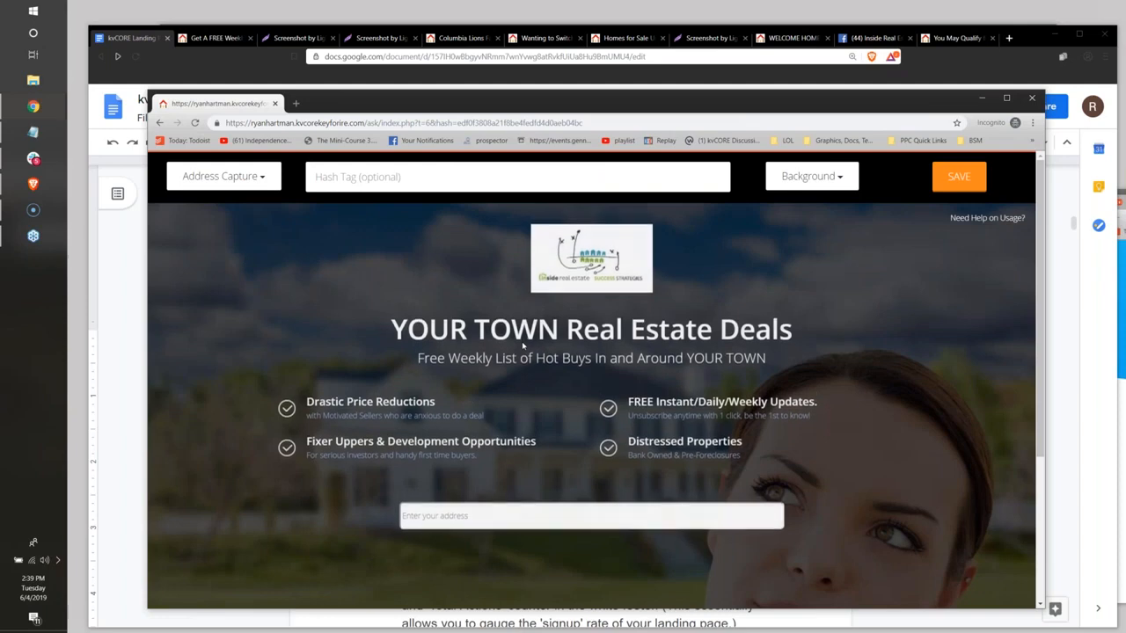
# Examine the Address Capture page's headline, its address entry field and the list of available page types
pyautogui.moveTo(406, 331); pyautogui.dragTo(687, 385)
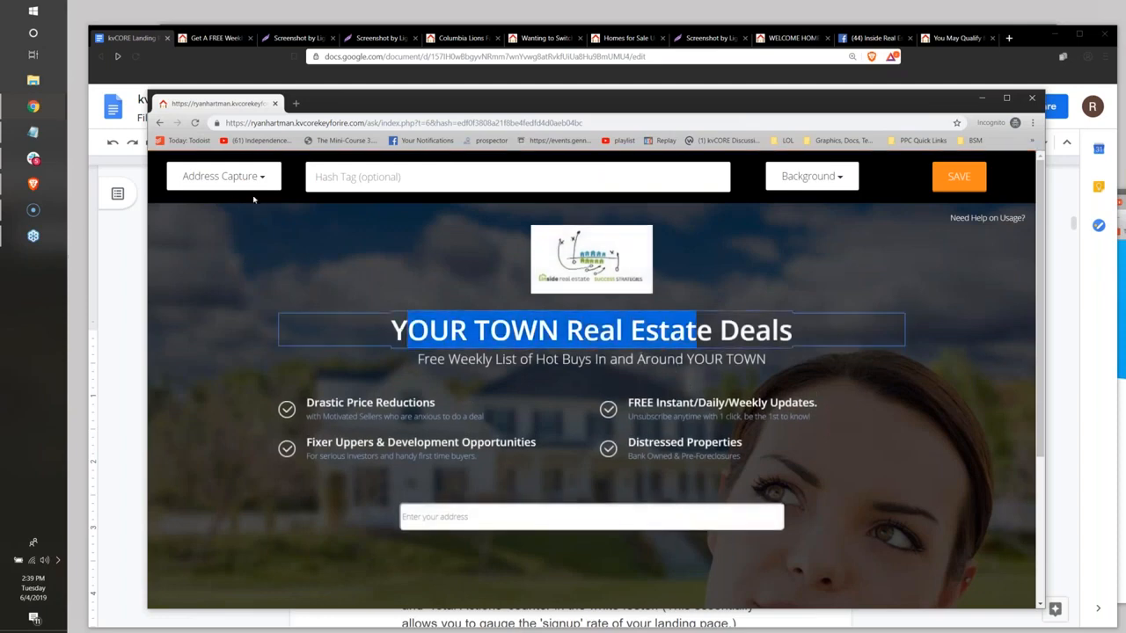
pyautogui.click(490, 527)
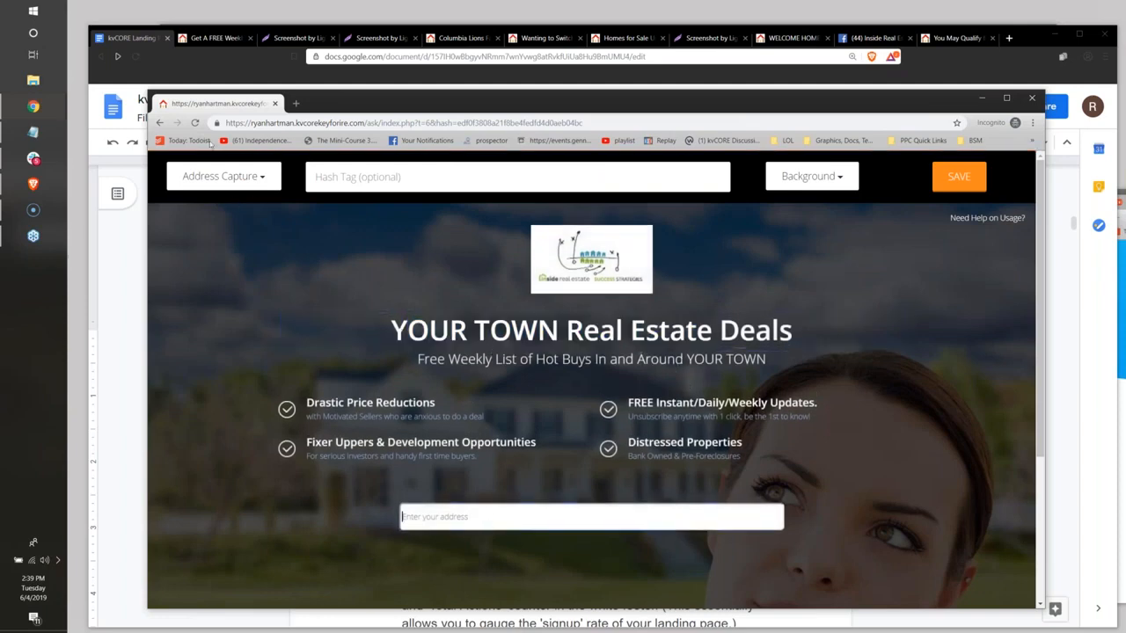
pyautogui.click(218, 175)
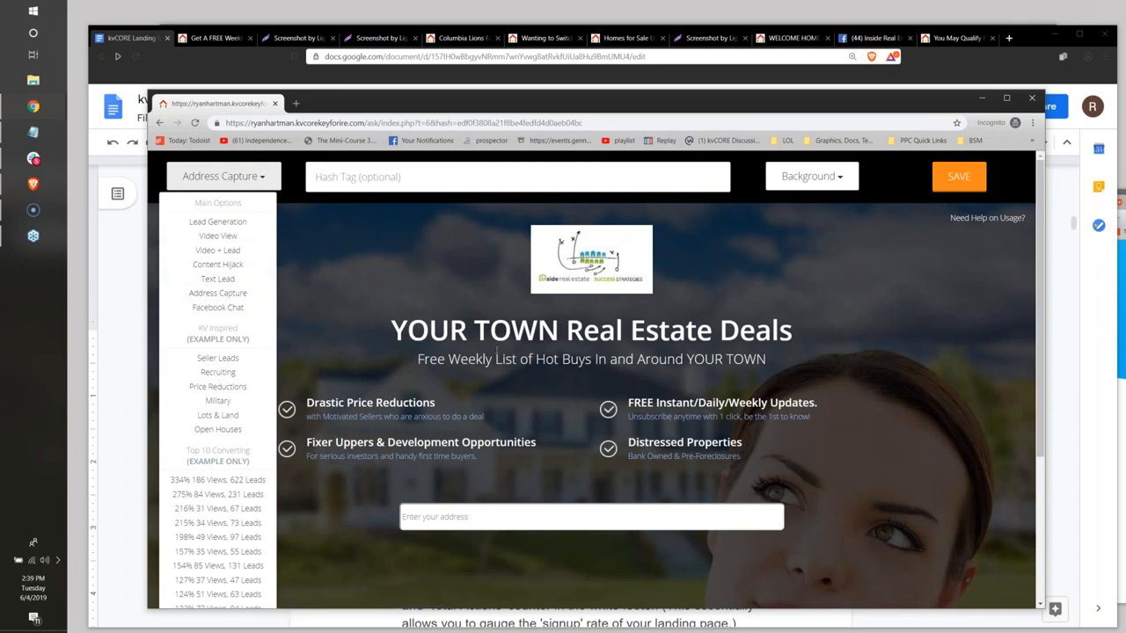
pyautogui.click(380, 301)
# Replace the Address Capture page's headline with "Be notified whenever one of your neighbors puts their house up for sale.."
pyautogui.click(404, 330)
pyautogui.hotkey('ctrl', 'a')
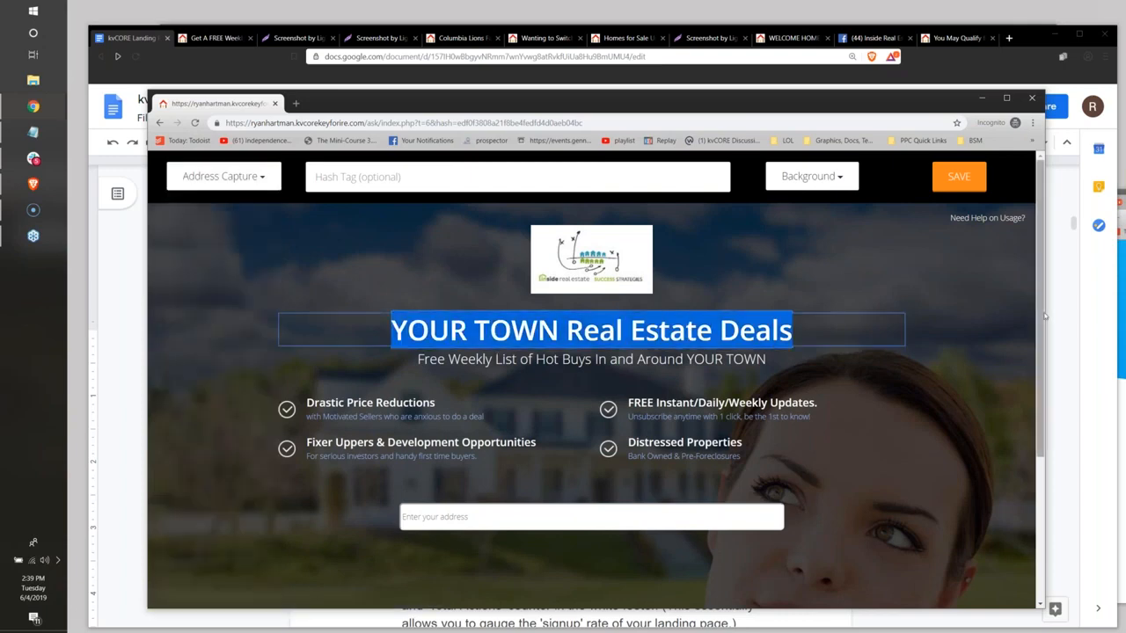
pyautogui.write('Be notified')
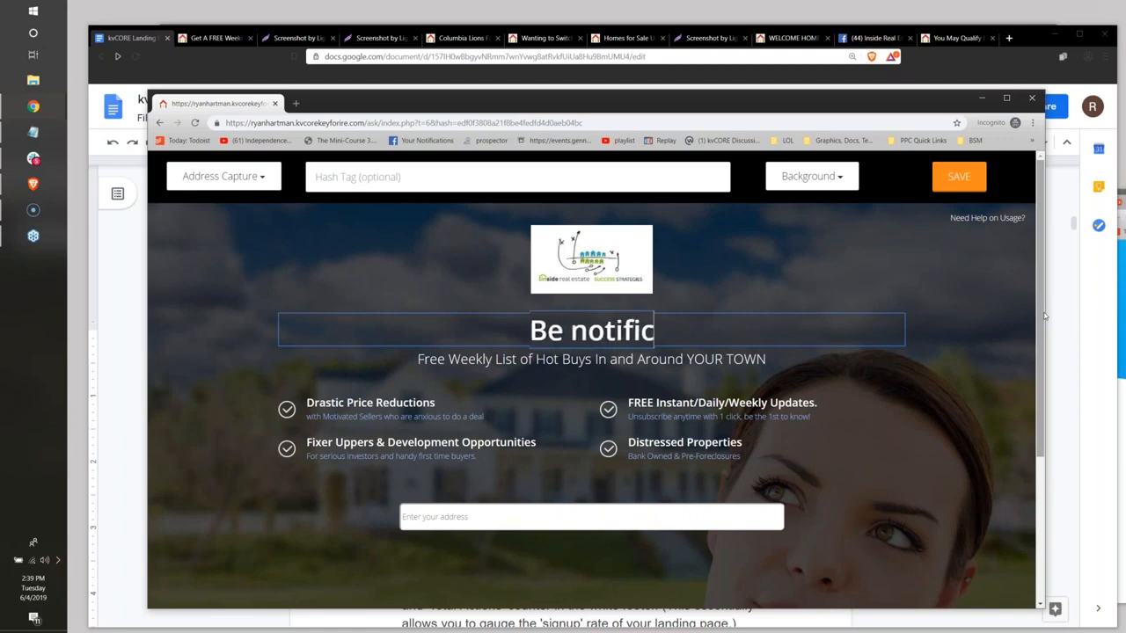
pyautogui.write(' whenever one')
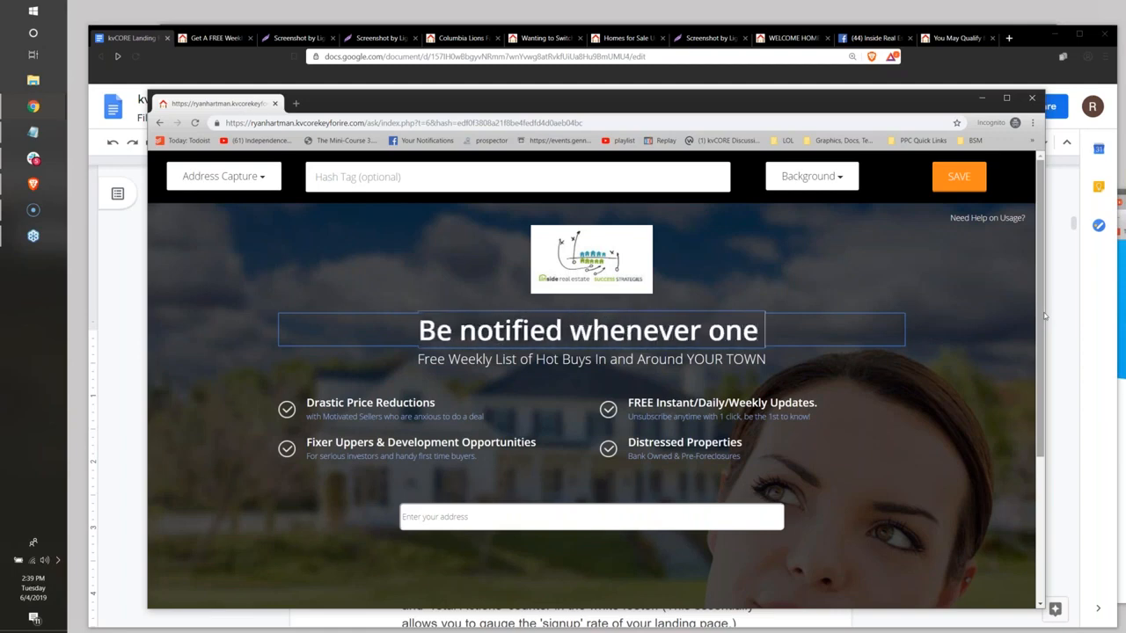
pyautogui.write(' of your neighbo')
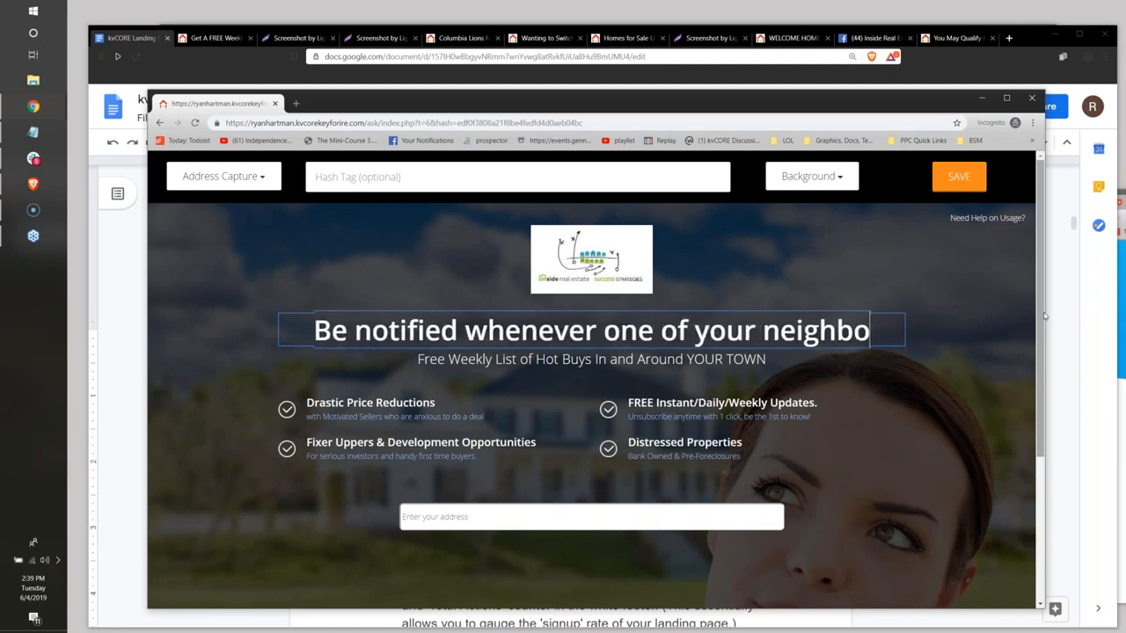
pyautogui.write('rs puts')
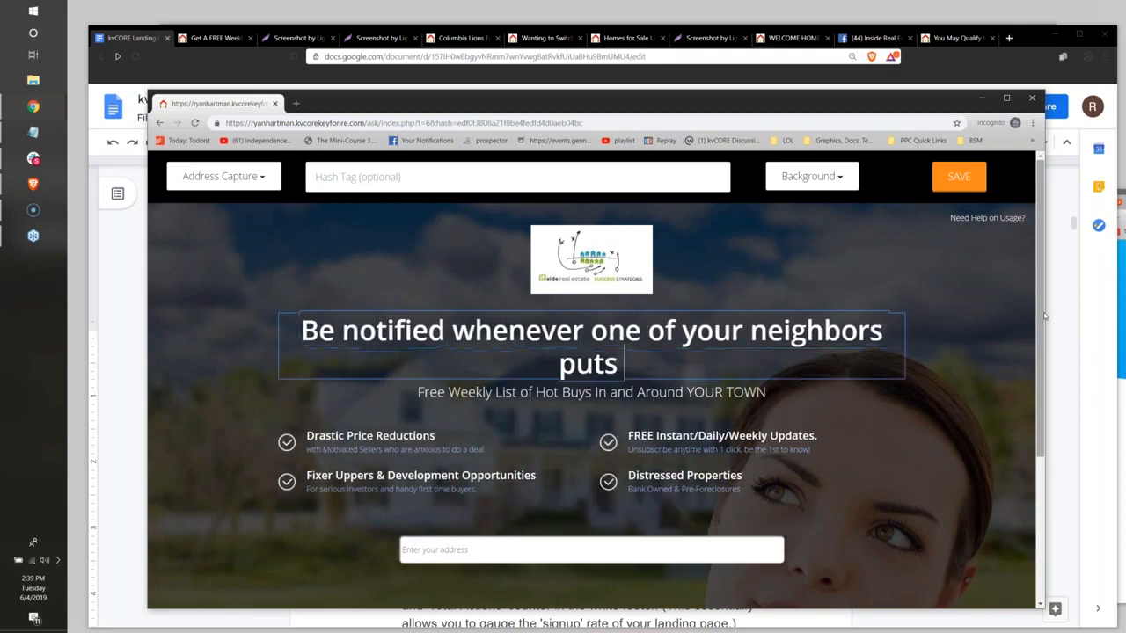
pyautogui.write(' their house up')
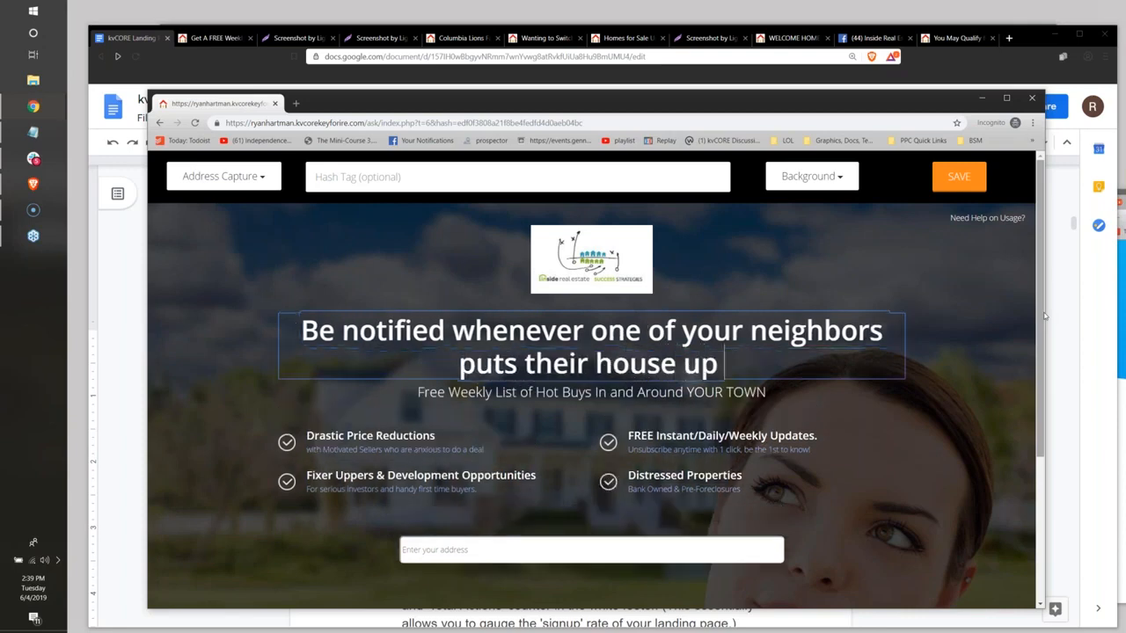
pyautogui.write(' for sale..')
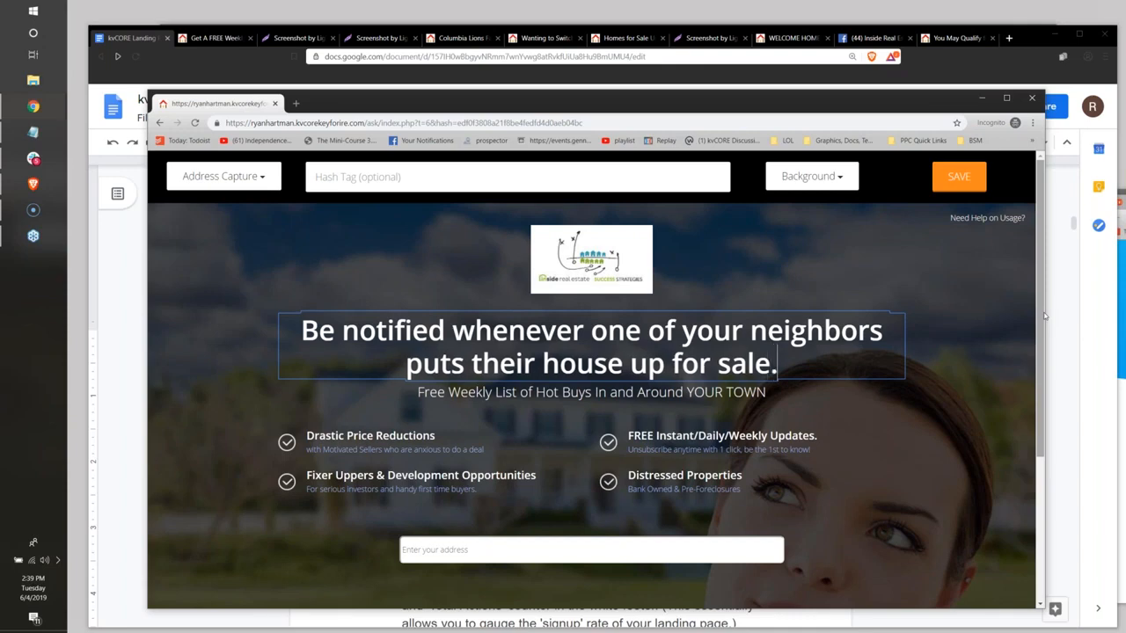
# Remove the subtitle and all four bullet points from the Address Capture page
pyautogui.scroll(-2, 1052, 314)
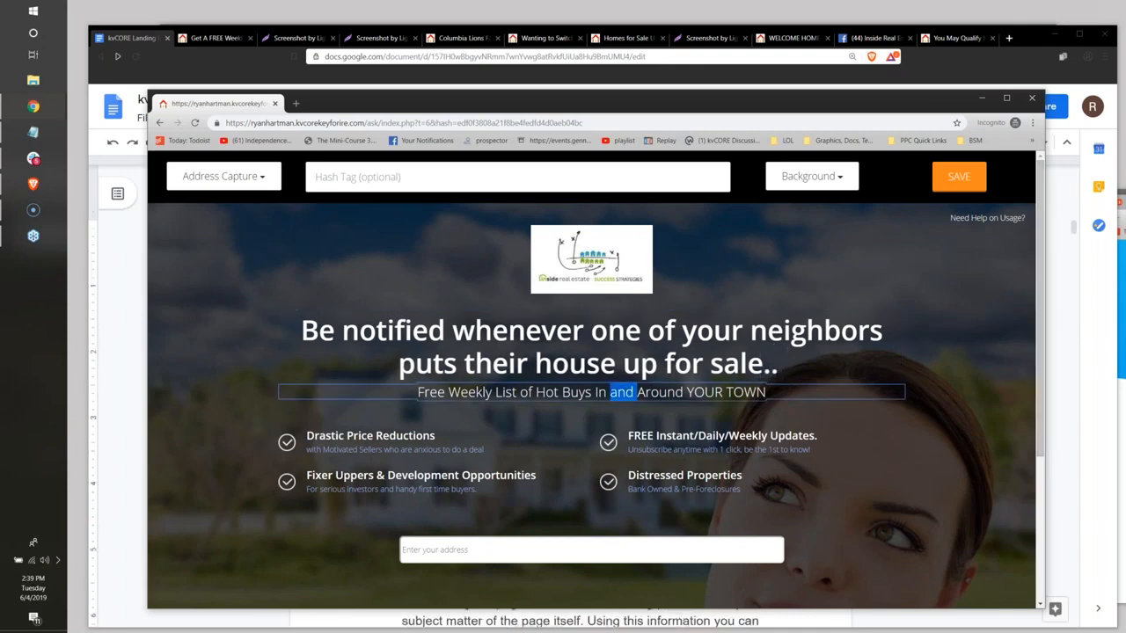
pyautogui.tripleClick(671, 394)
pyautogui.press('BackSpace')
pyautogui.tripleClick(671, 411)
pyautogui.press('BackSpace')
pyautogui.tripleClick(671, 414)
pyautogui.press('BackSpace')
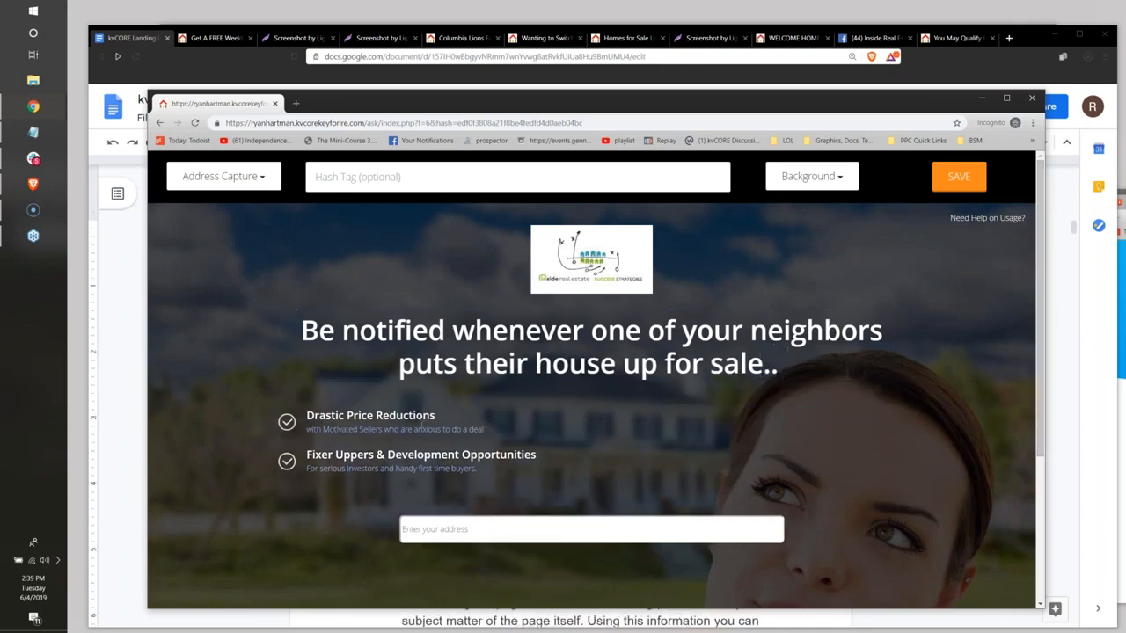
pyautogui.tripleClick(421, 428)
pyautogui.press('BackSpace')
pyautogui.tripleClick(408, 413)
pyautogui.press('BackSpace')
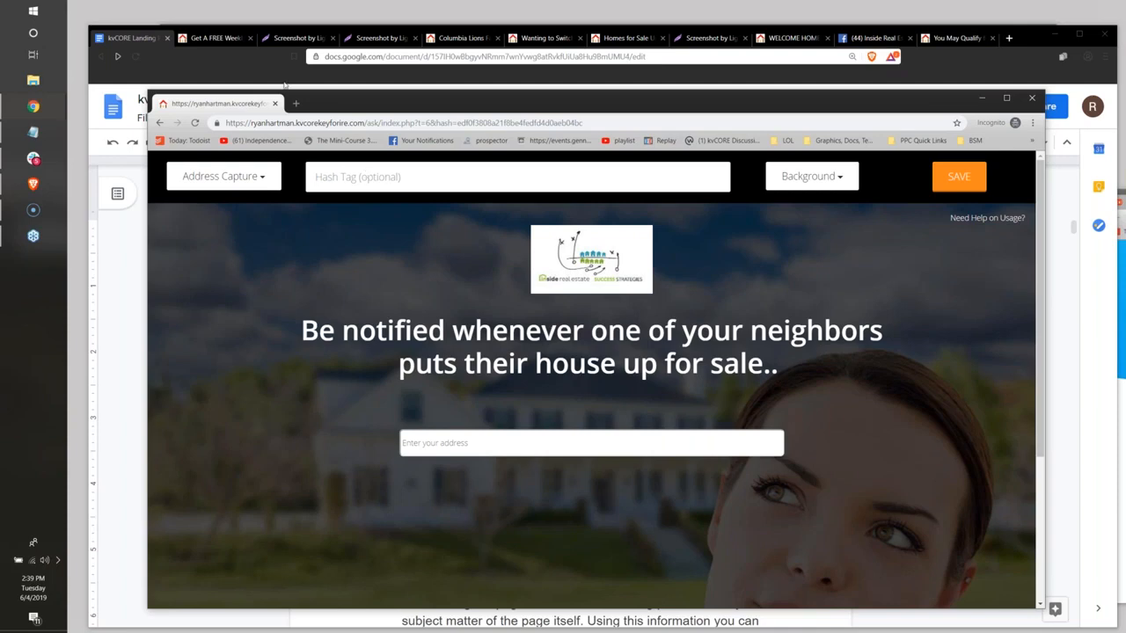
# Reposition the incognito window and change the landing page type to Facebook Chat
pyautogui.moveTo(361, 100); pyautogui.dragTo(295, 100)
pyautogui.click(191, 168)
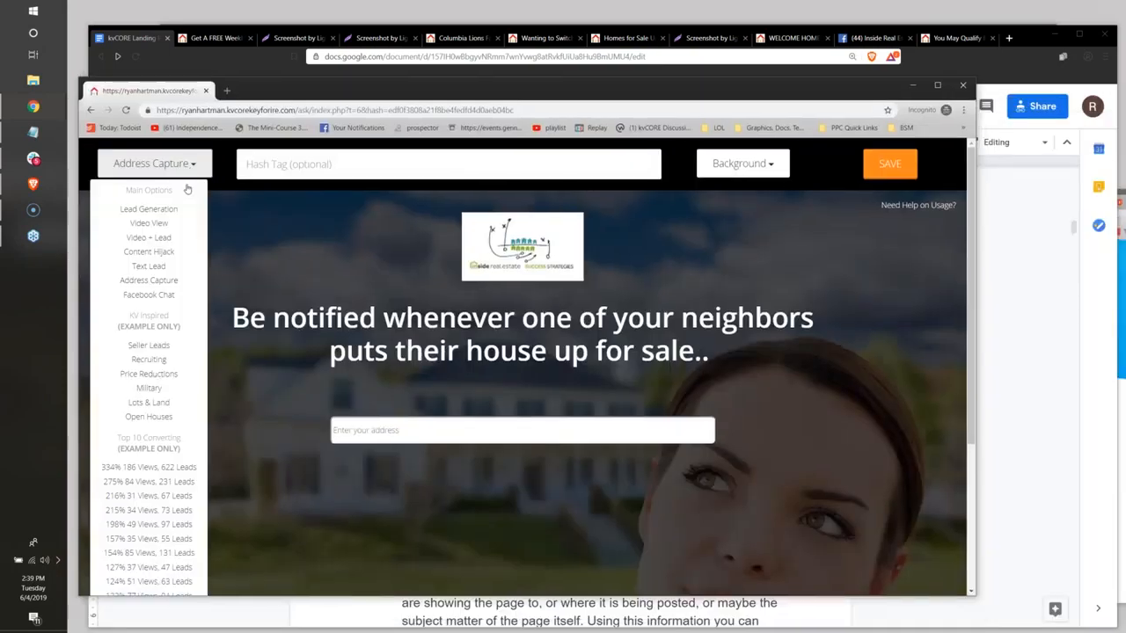
pyautogui.click(165, 293)
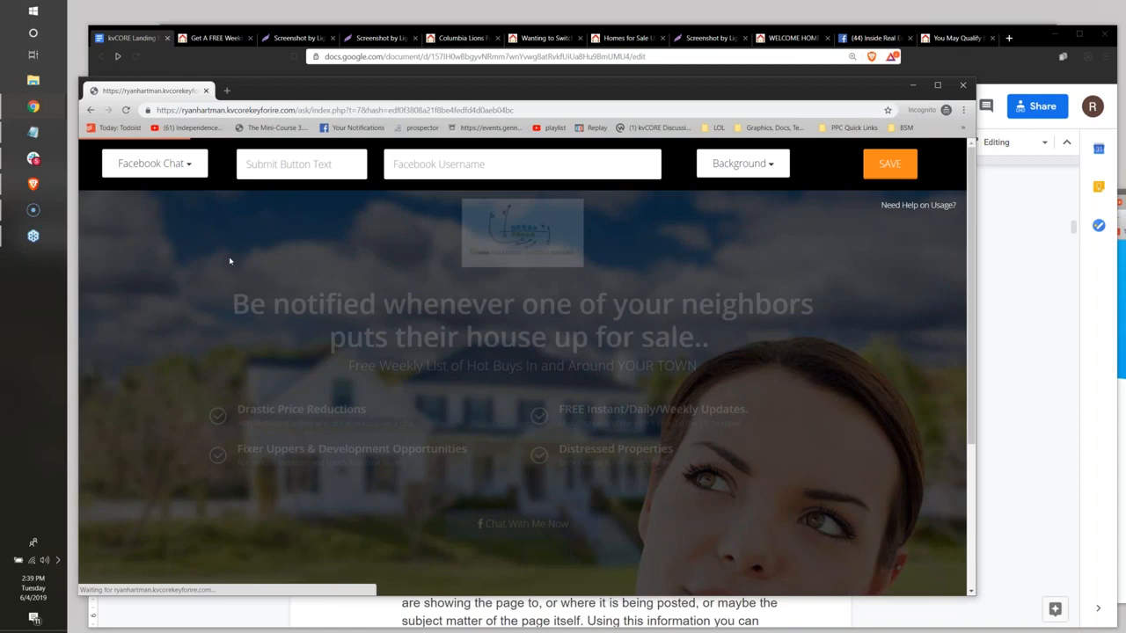
pyautogui.scroll(-1, 490, 204)
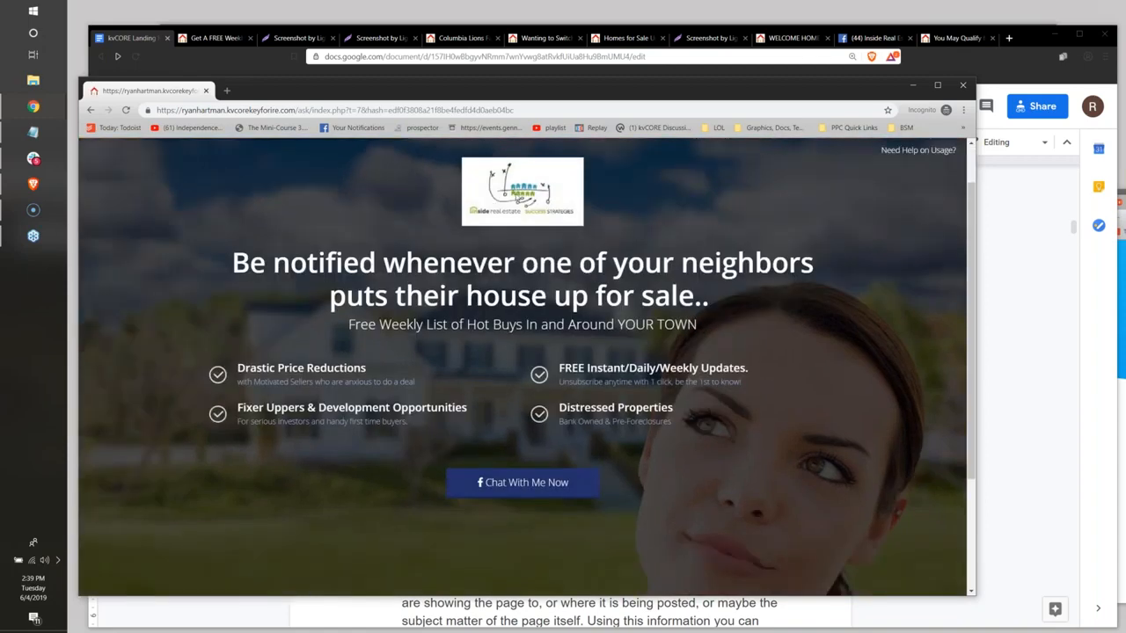
# Remove the logo, accepting the MLS compliance warning, and delete the subtitle and all four bullet points from the Facebook Chat page
pyautogui.click(517, 195)
pyautogui.click(579, 184)
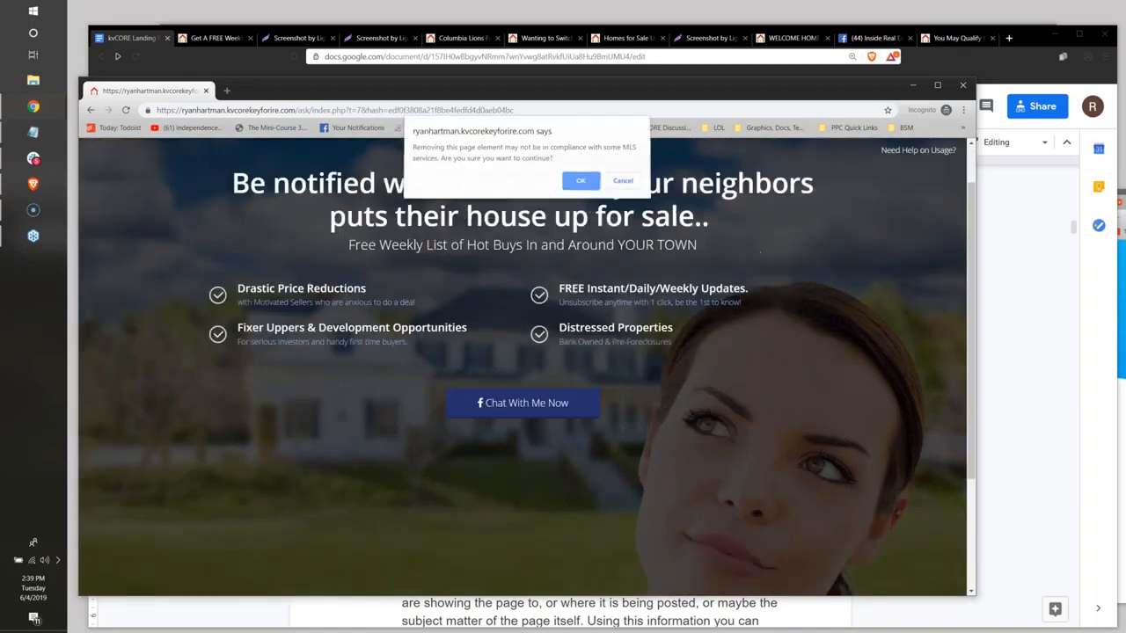
pyautogui.click(480, 245)
pyautogui.click(318, 278)
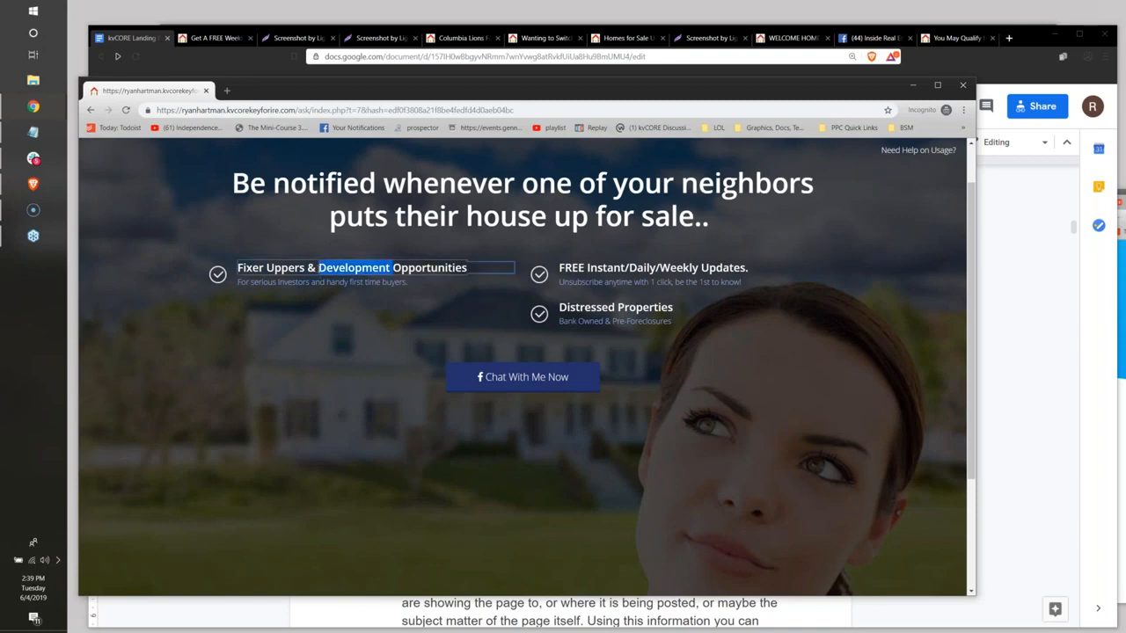
pyautogui.click(319, 273)
pyautogui.click(616, 268)
pyautogui.click(615, 269)
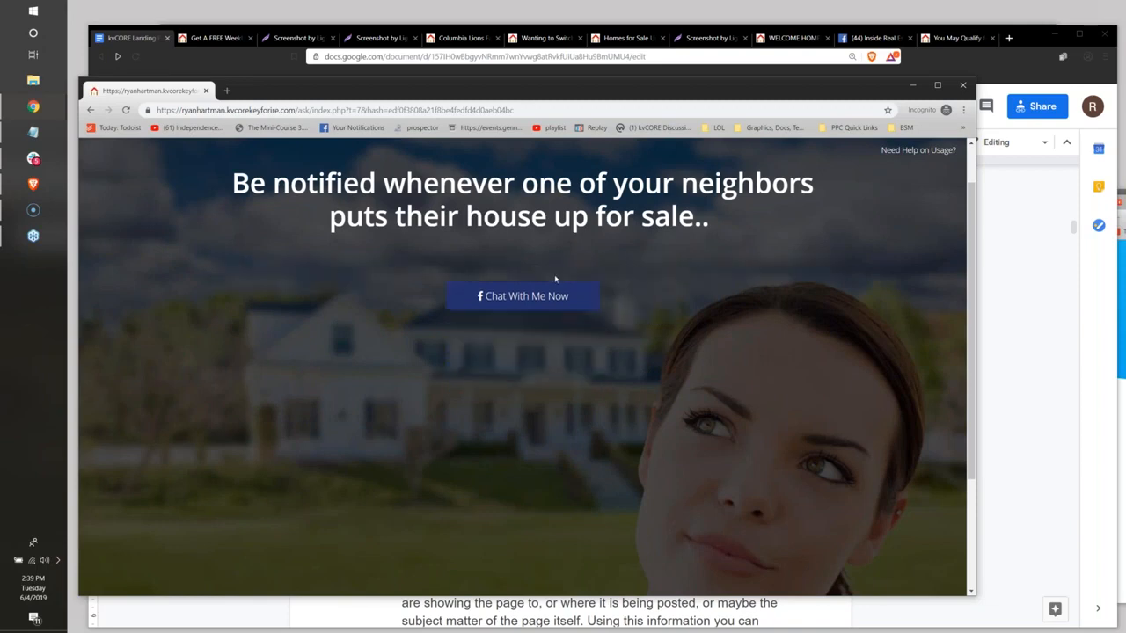
# Replace the Facebook Chat page's headline with "Looking For An Agent Who Understands First Time Home Buyer Down Payment Assistance Programs?"
pyautogui.scroll(2, 556, 348)
pyautogui.moveTo(231, 238); pyautogui.dragTo(726, 262)
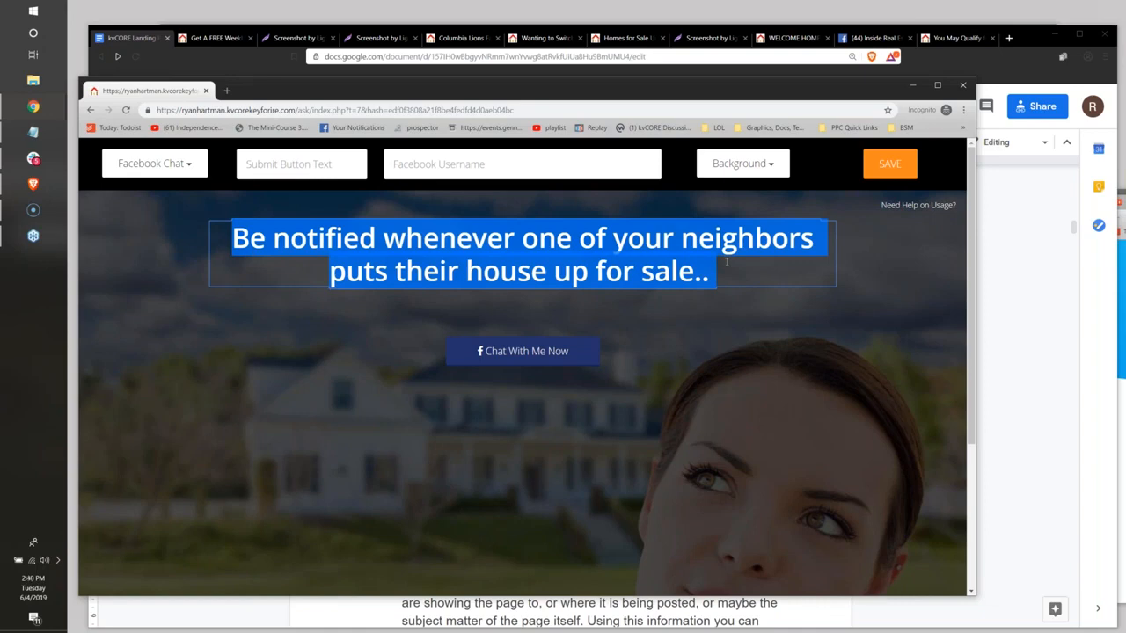
pyautogui.press('BackSpace')
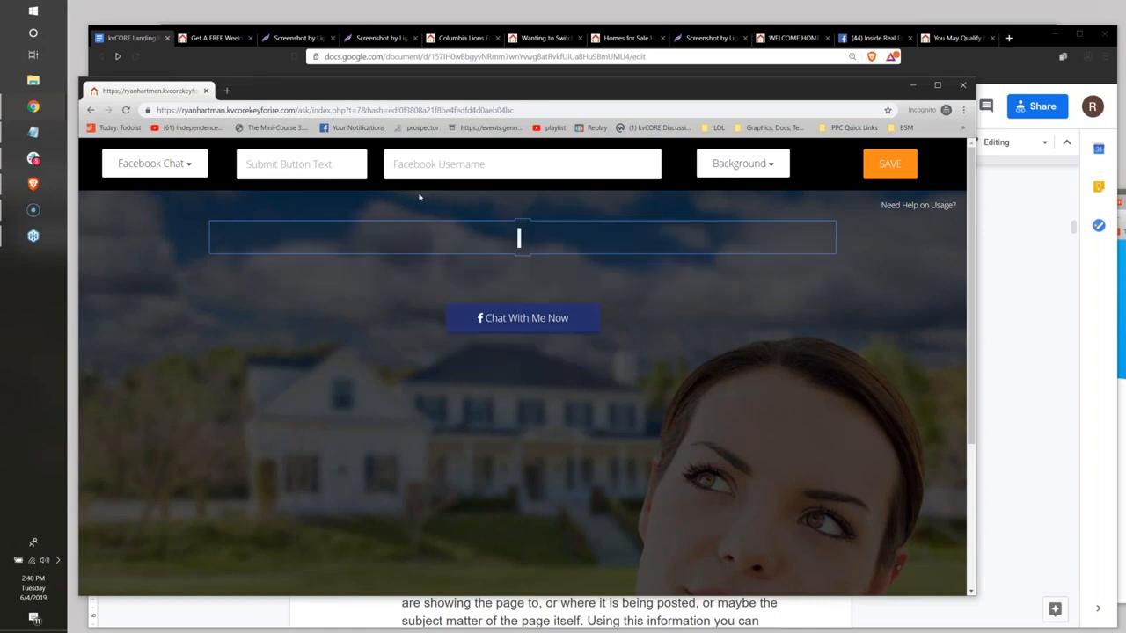
pyautogui.click(311, 167)
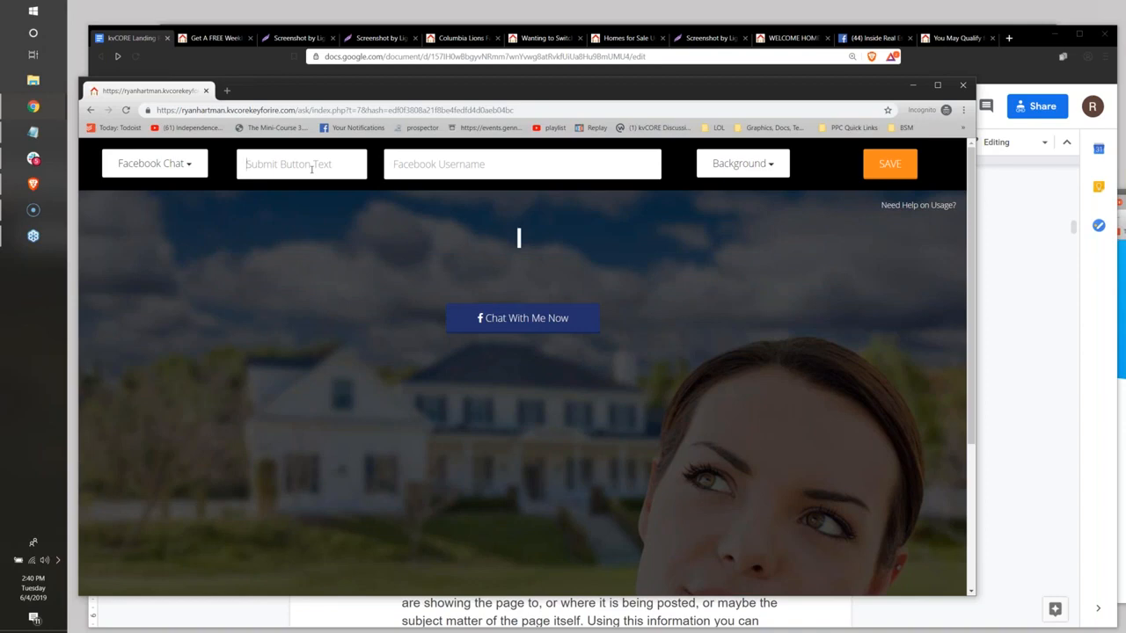
pyautogui.click(519, 237)
pyautogui.write('Looking For An')
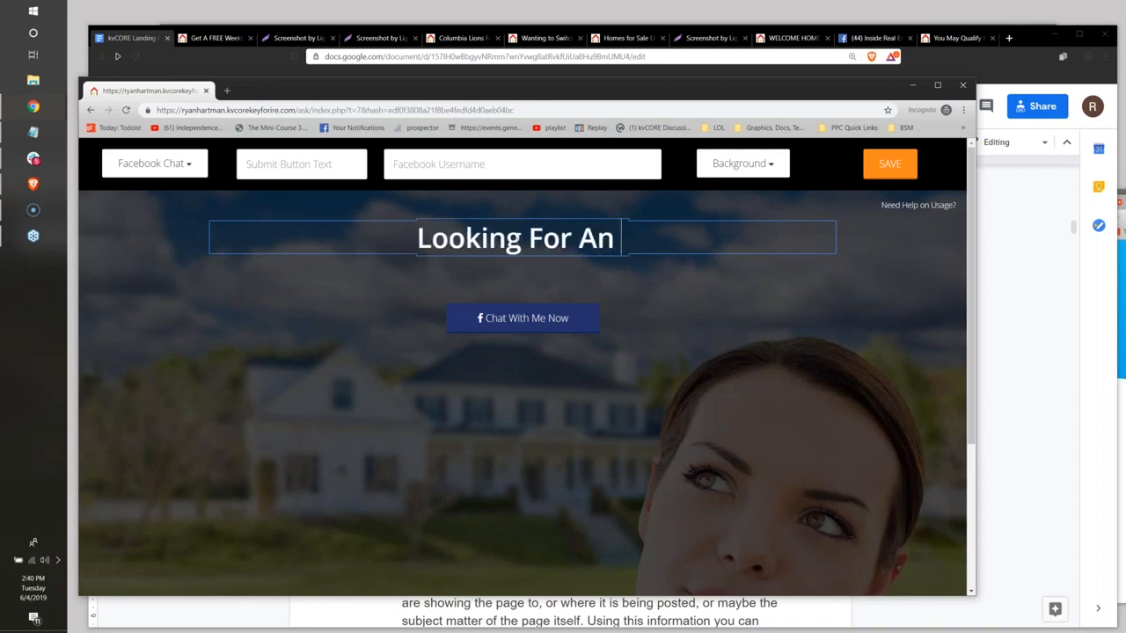
pyautogui.write(' Agent Who U')
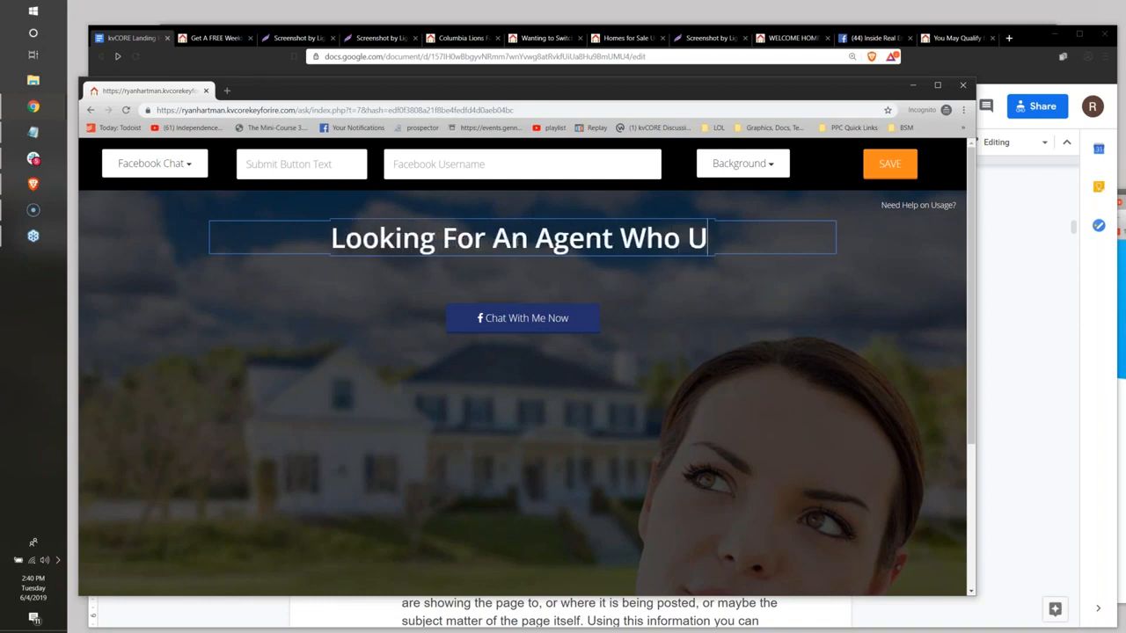
pyautogui.write('nderstands')
pyautogui.write('Firs')
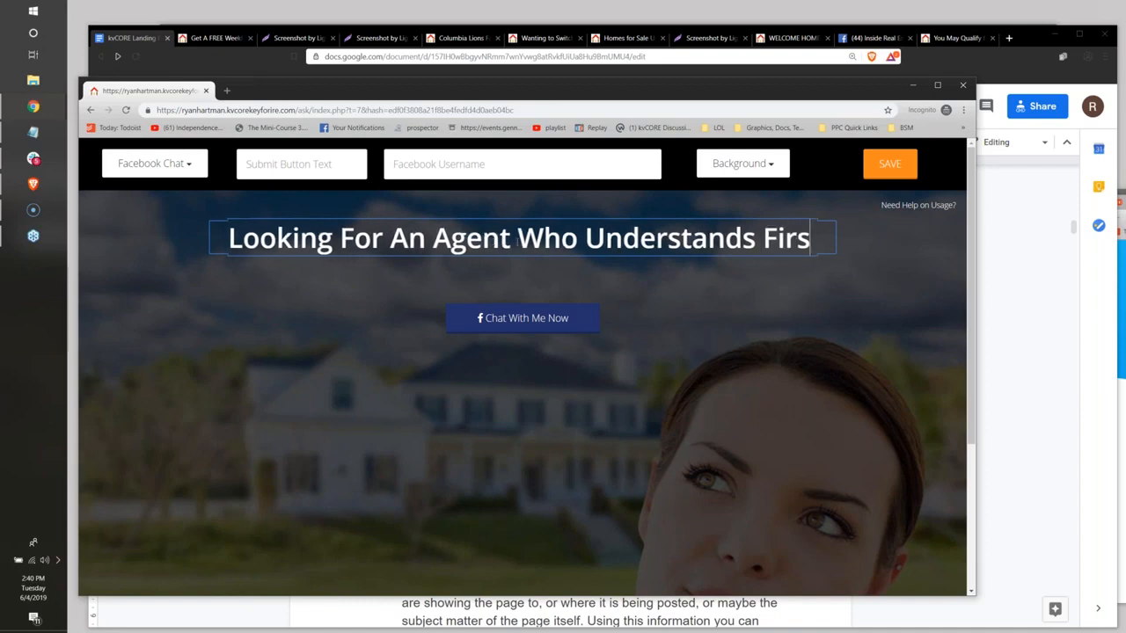
pyautogui.write('t Time Home Buyer Down Paym')
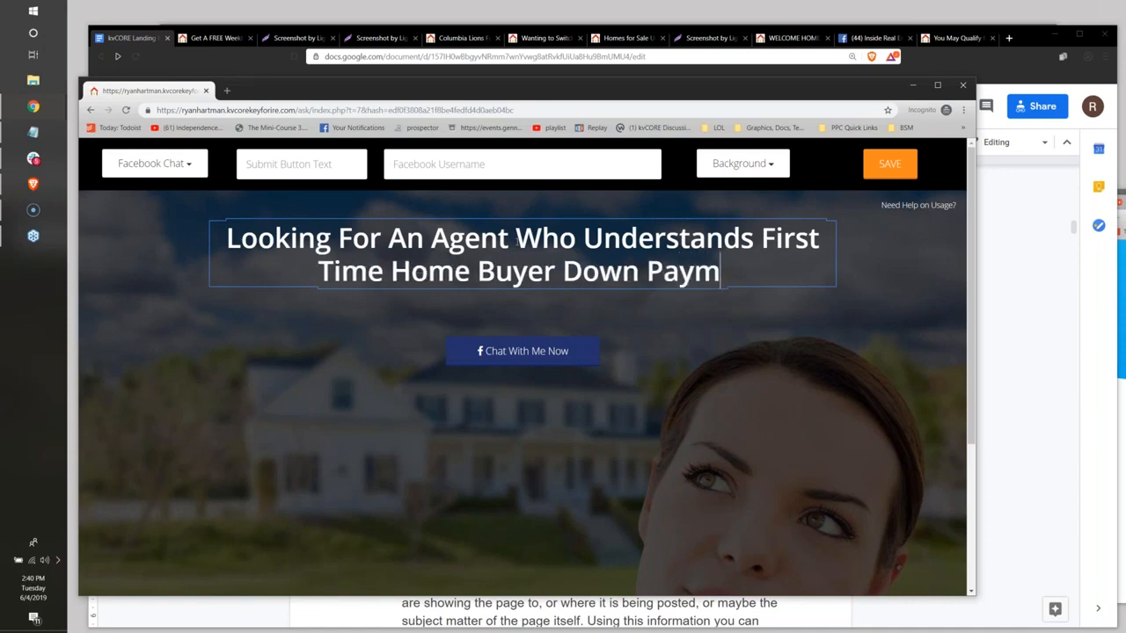
pyautogui.write('ent Assistance Programs?')
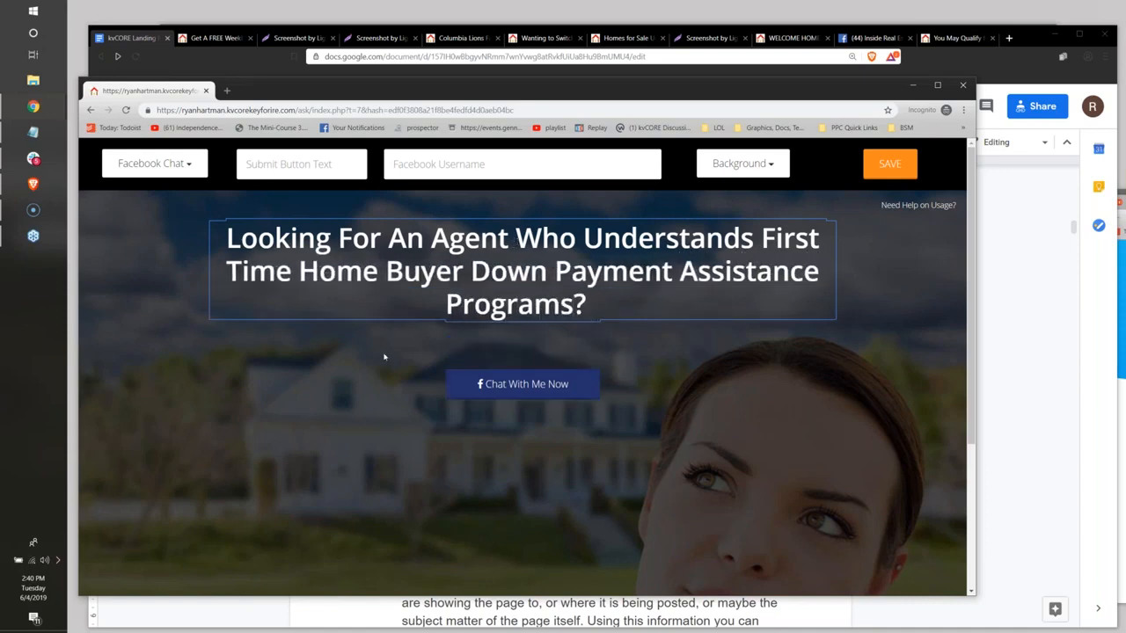
pyautogui.click(275, 271)
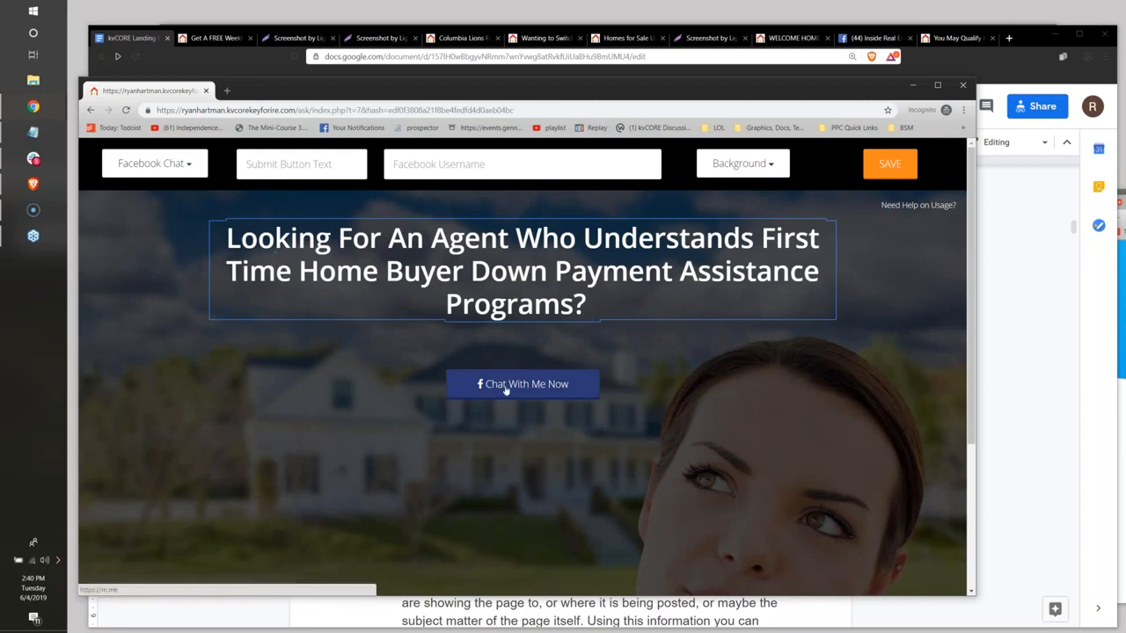
# Set the Facebook username for the chat button to "houseyourmom"
pyautogui.click(422, 164)
pyautogui.write('houseyourmom')
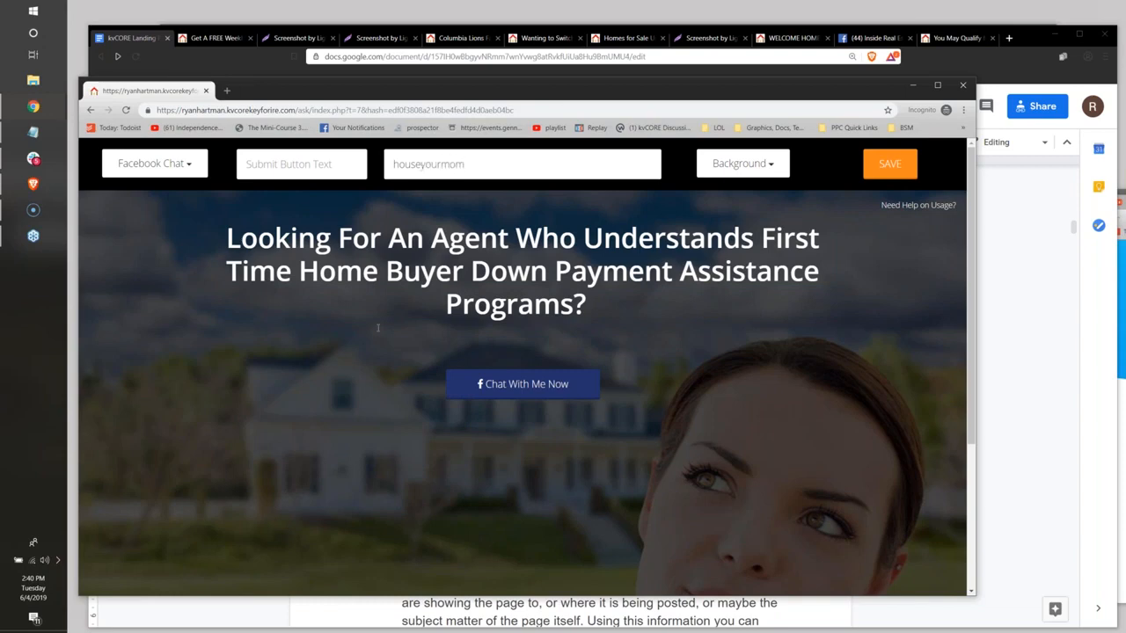
pyautogui.press('Return')
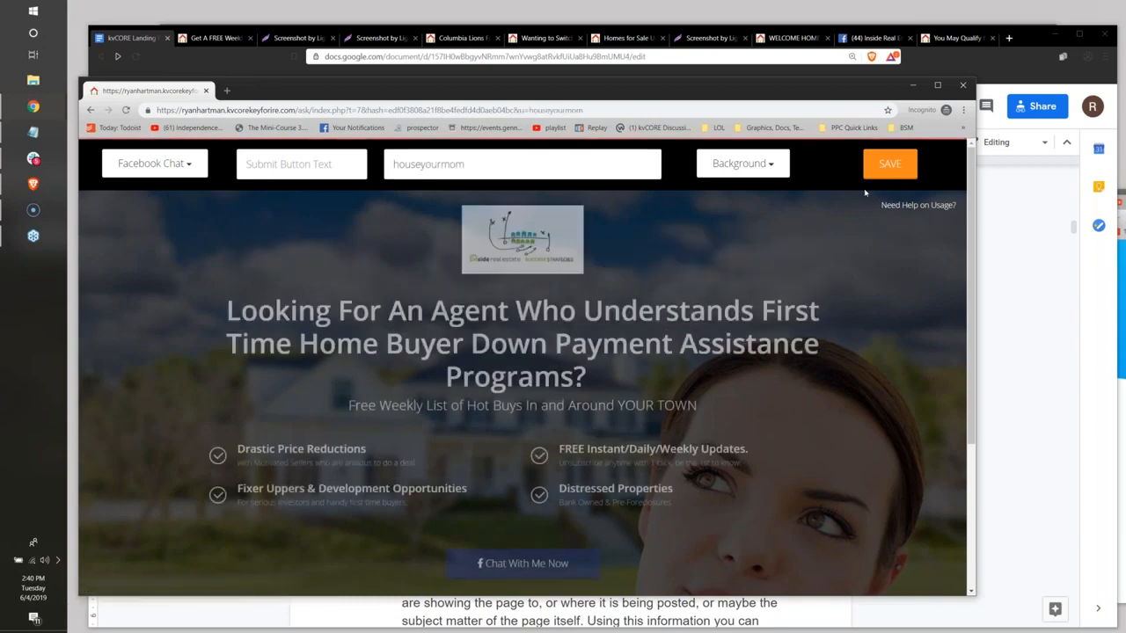
# Delete the subtitle and all four bullet points again from the reloaded Facebook Chat page
pyautogui.tripleClick(377, 436)
pyautogui.press('Delete')
pyautogui.tripleClick(376, 437)
pyautogui.press('Delete')
pyautogui.click(571, 436)
pyautogui.tripleClick(571, 436)
pyautogui.press('Delete')
pyautogui.tripleClick(571, 436)
pyautogui.press('Delete')
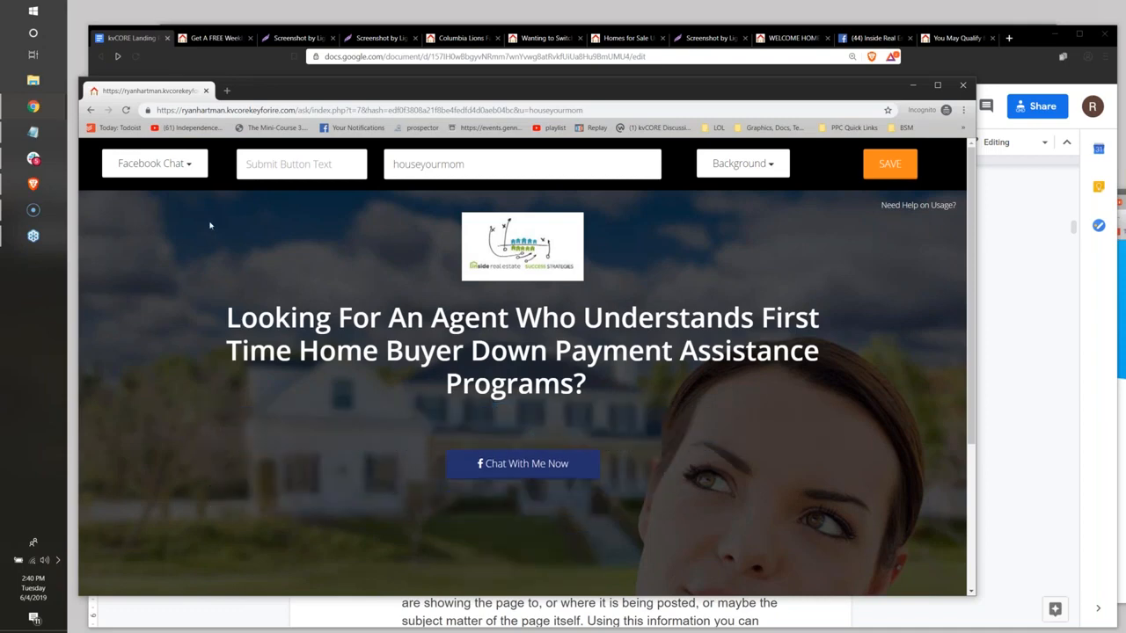
# Change the landing page type to Text Lead and check its headline and content
pyautogui.click(176, 162)
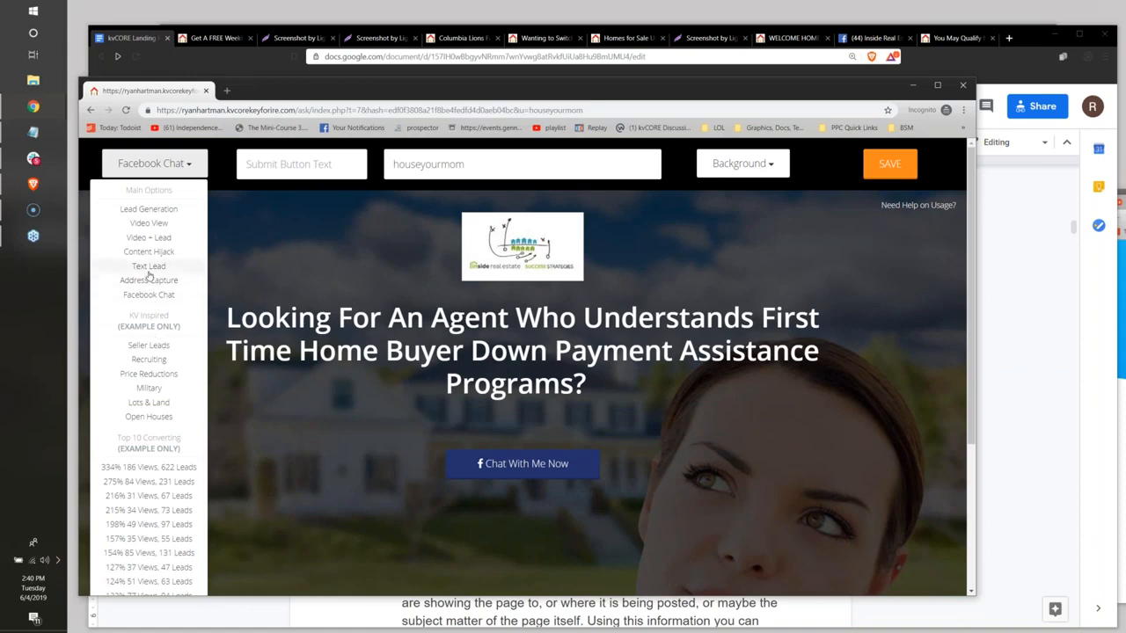
pyautogui.click(149, 267)
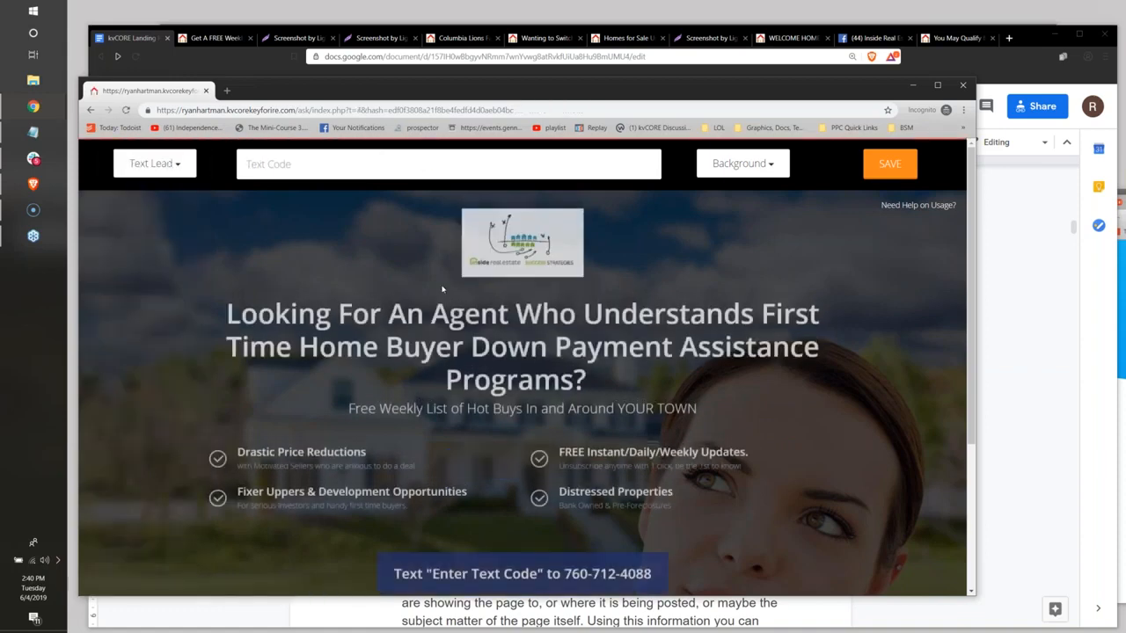
pyautogui.scroll(-2, 492, 369)
pyautogui.scroll(2, 510, 387)
pyautogui.doubleClick(513, 352)
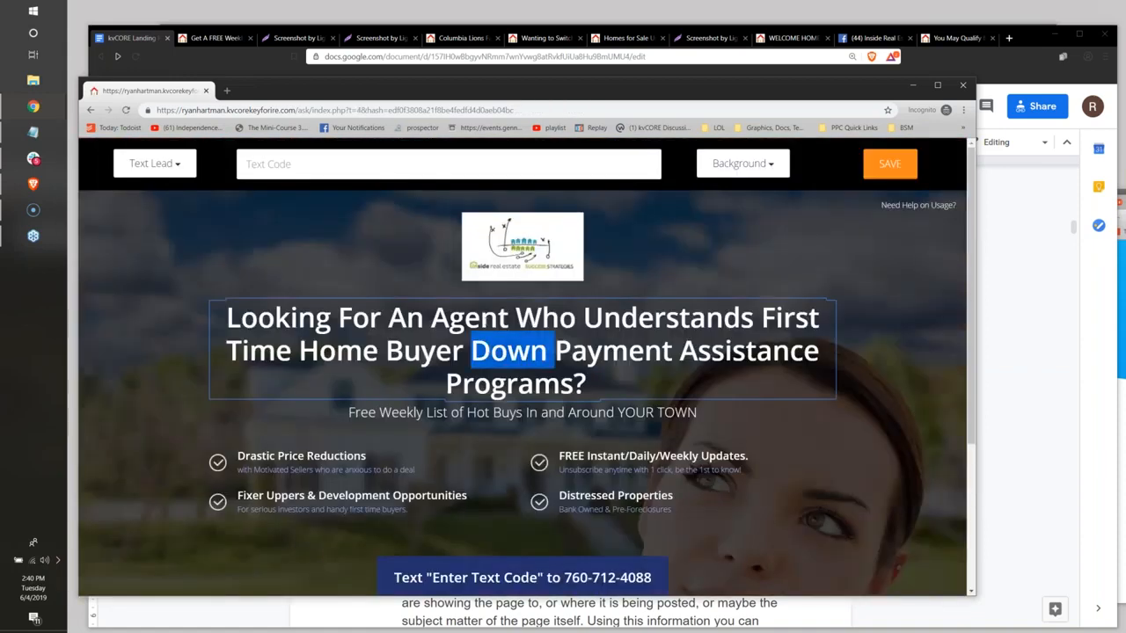
pyautogui.doubleClick(484, 319)
pyautogui.doubleClick(509, 383)
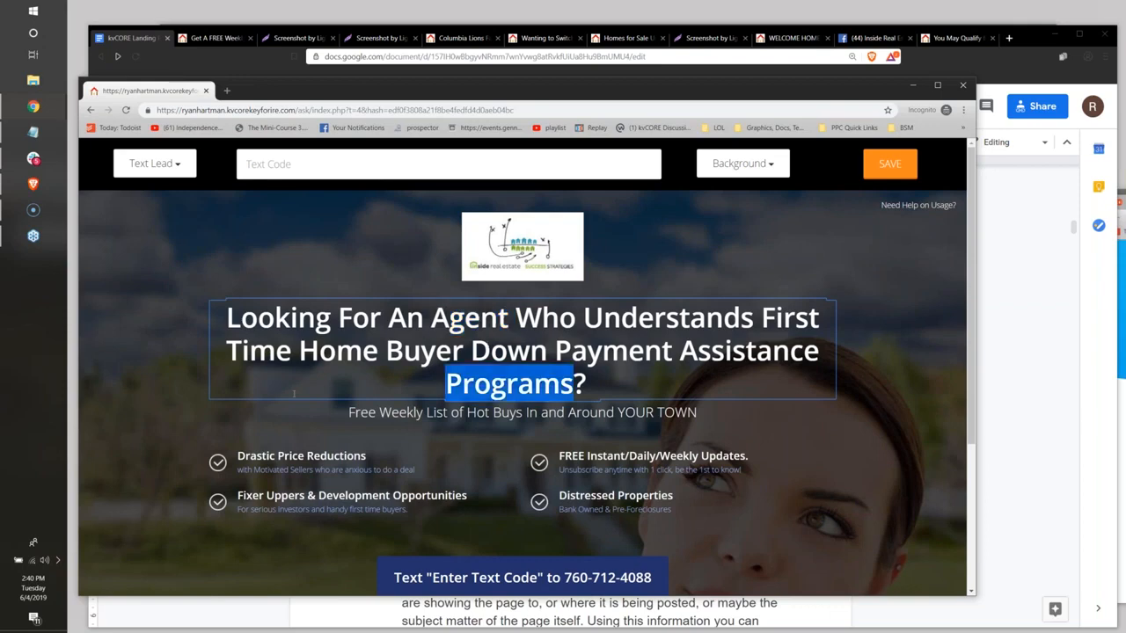
# Remove the subtitle and all four bullet points from the Text Lead page
pyautogui.tripleClick(479, 413)
pyautogui.press('BackSpace')
pyautogui.tripleClick(343, 436)
pyautogui.press('BackSpace')
pyautogui.doubleClick(352, 436)
pyautogui.click(352, 437)
pyautogui.tripleClick(601, 438)
pyautogui.tripleClick(601, 438)
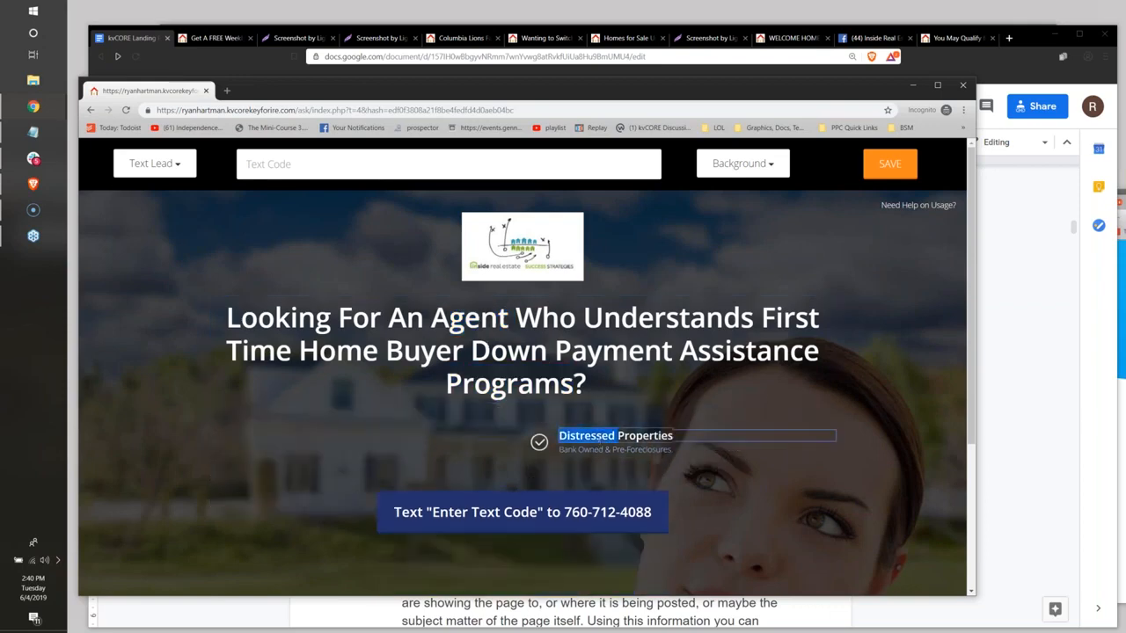
# Change the landing page type to Content Hijack and look over its button and opt-out link
pyautogui.click(166, 169)
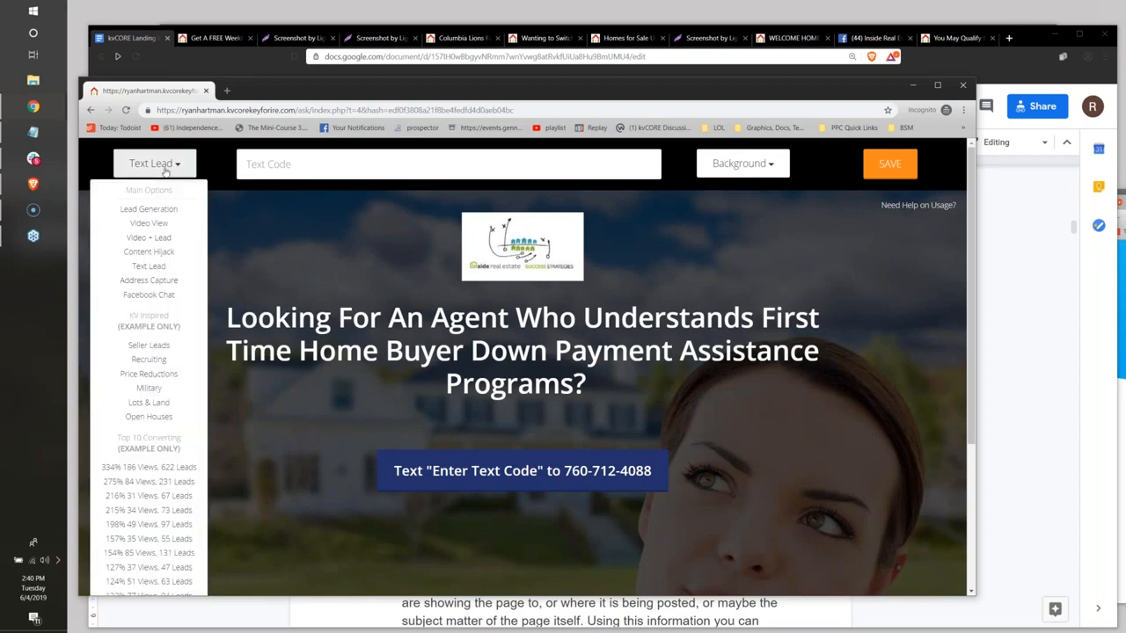
pyautogui.click(150, 253)
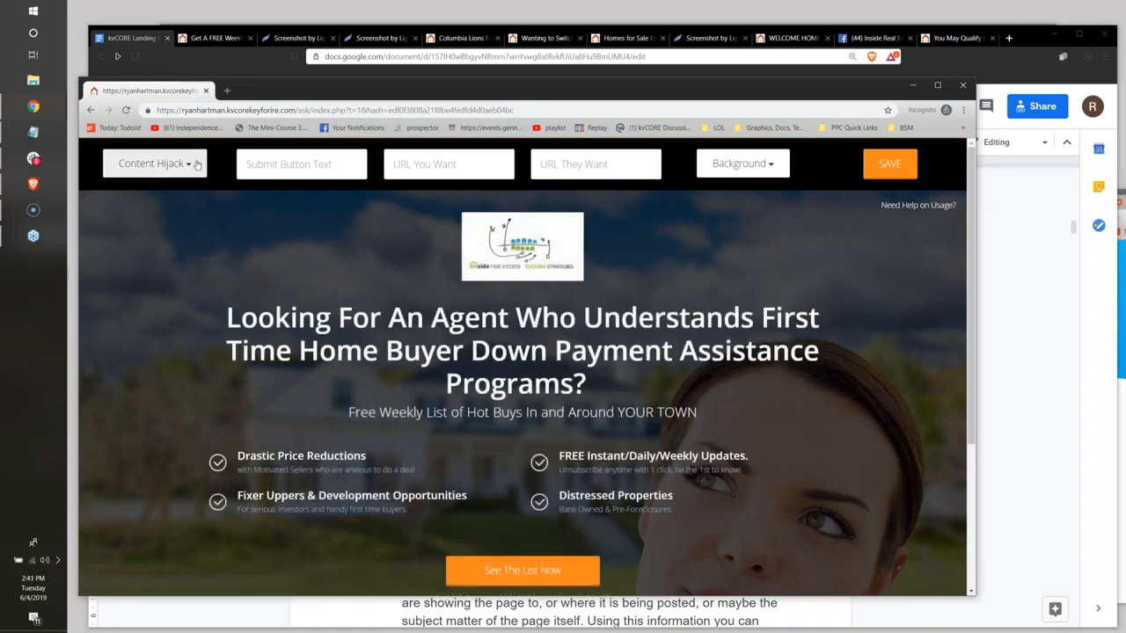
pyautogui.scroll(-3, 567, 327)
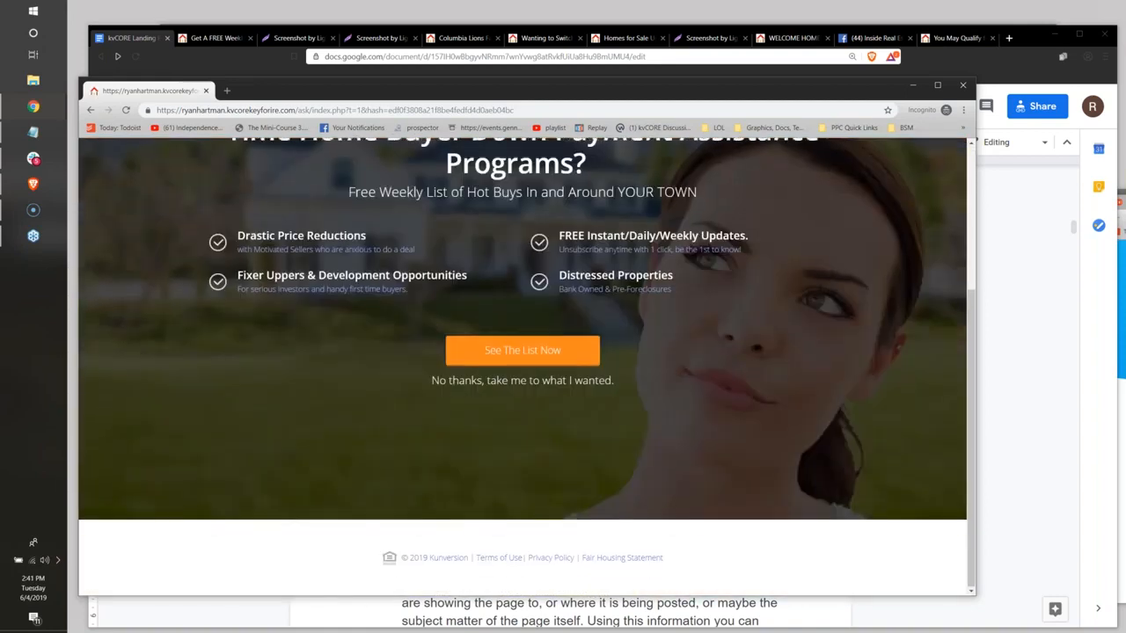
pyautogui.scroll(3, 567, 328)
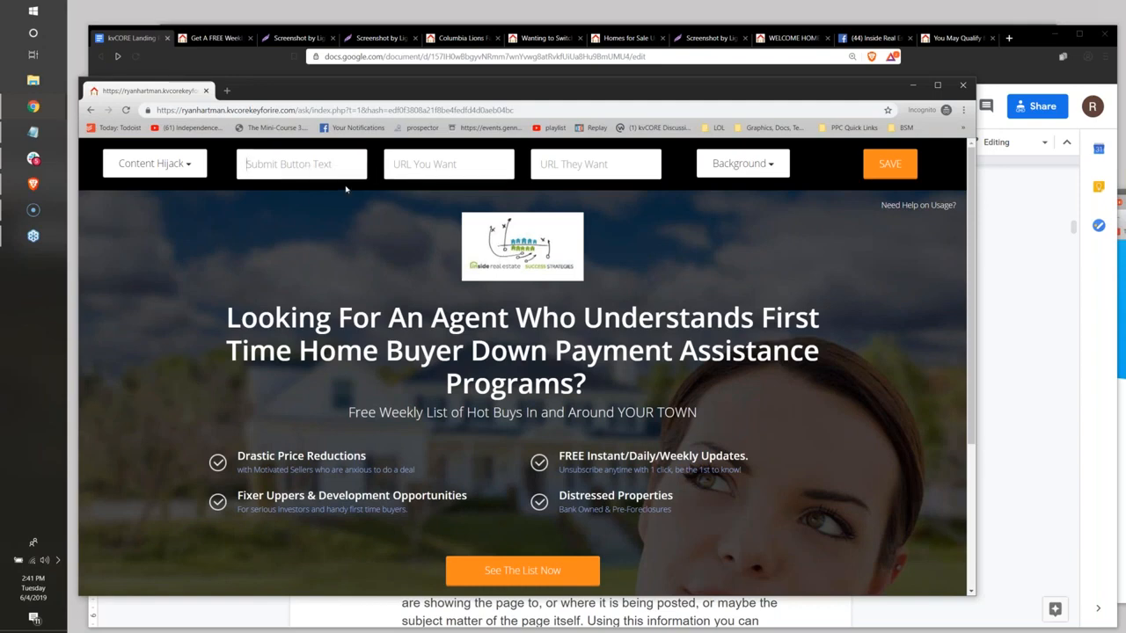
pyautogui.write('test')
pyautogui.click(431, 164)
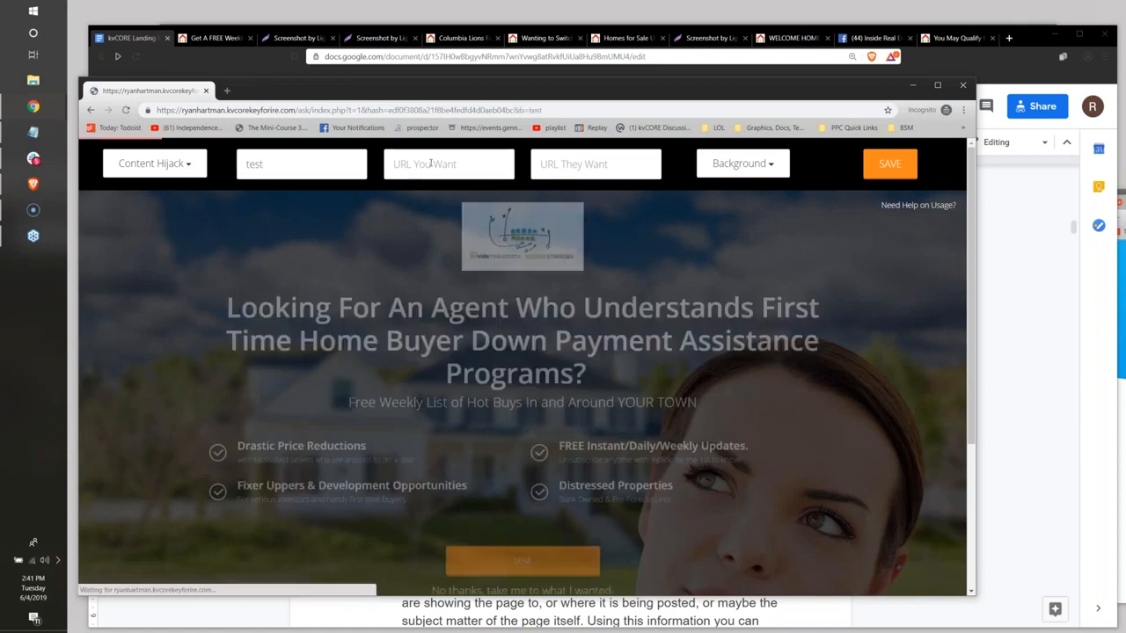
pyautogui.write('http://in')
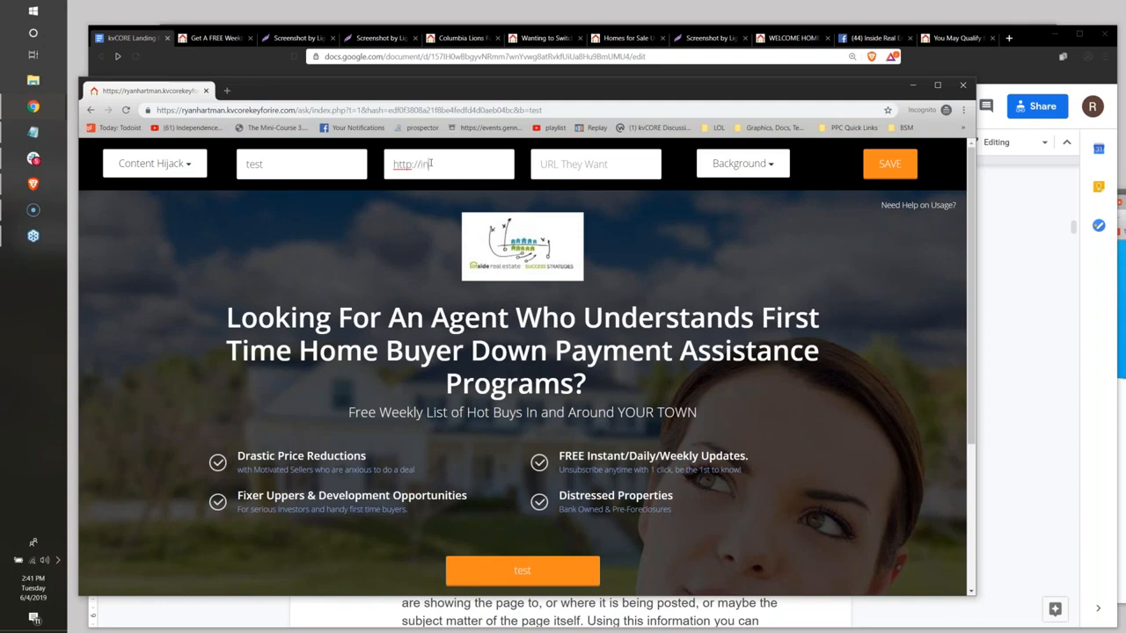
pyautogui.write('siderealestate.com')
pyautogui.press('Return')
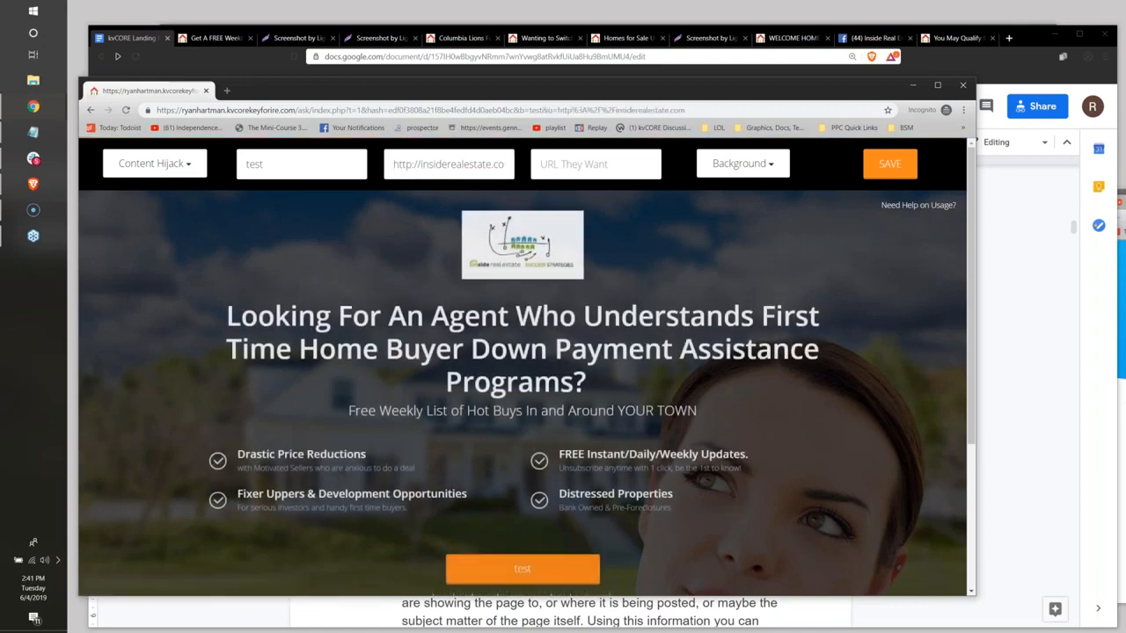
pyautogui.click(558, 169)
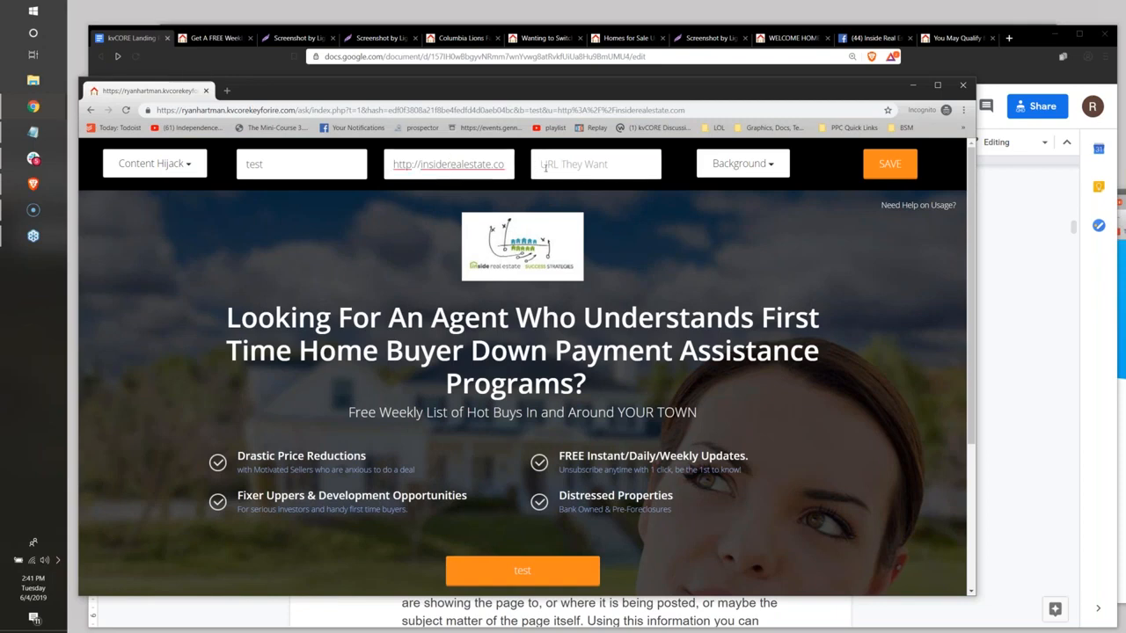
pyautogui.write('http://insiderealestate.com')
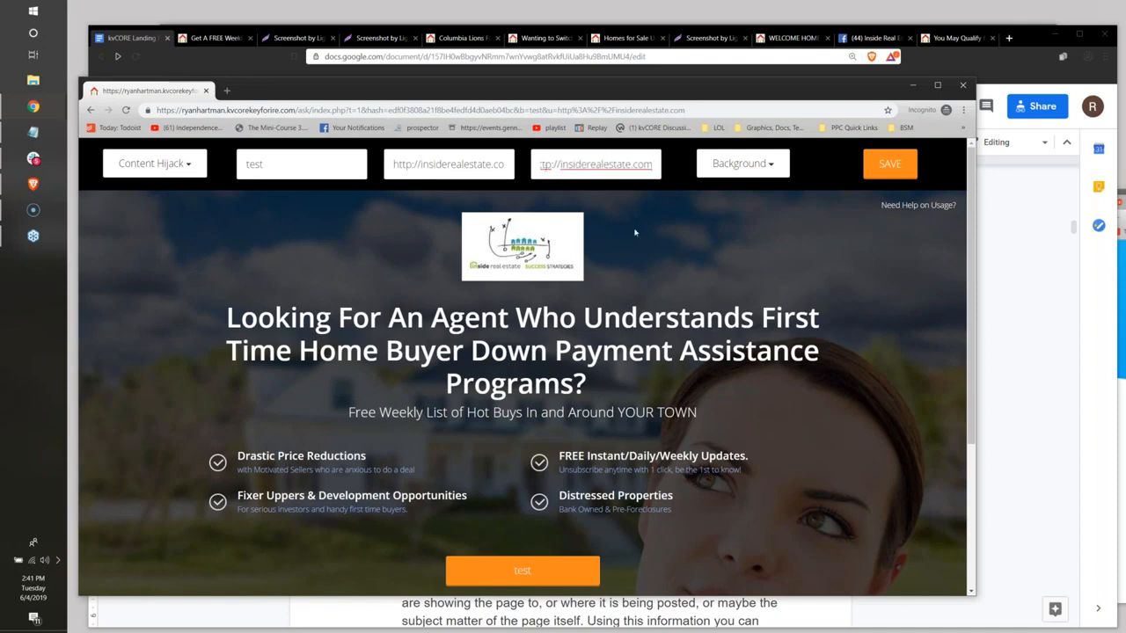
# Save the Content Hijack landing page and allow the site to access the location
pyautogui.click(876, 167)
pyautogui.click(579, 269)
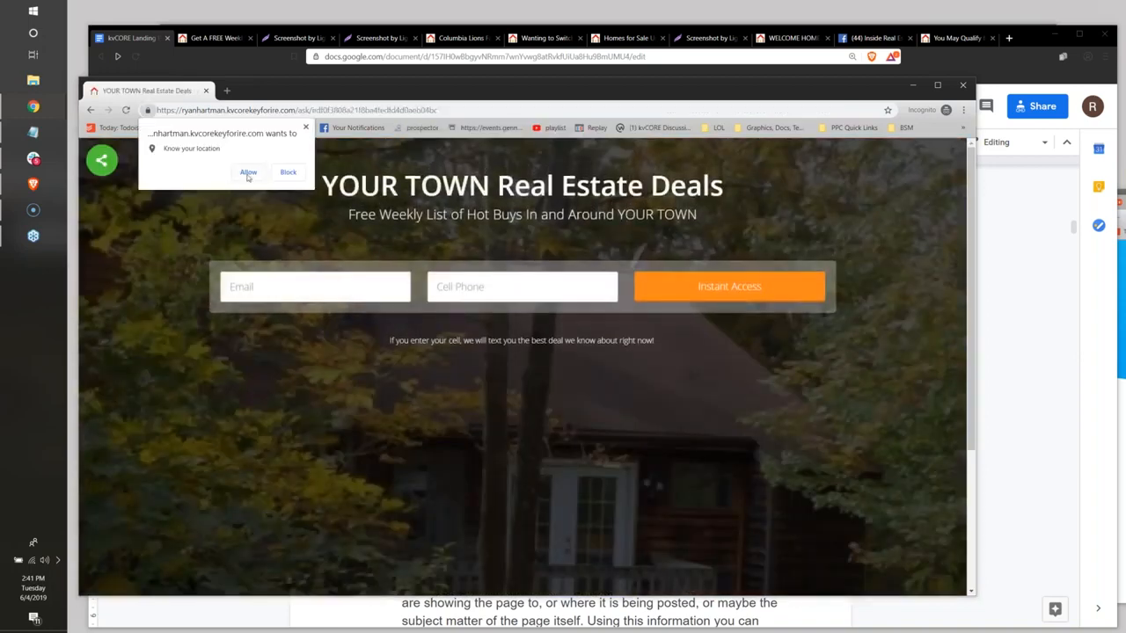
pyautogui.click(249, 173)
# Copy the web address of the published landing page
pyautogui.click(303, 110)
pyautogui.rightClick(305, 110)
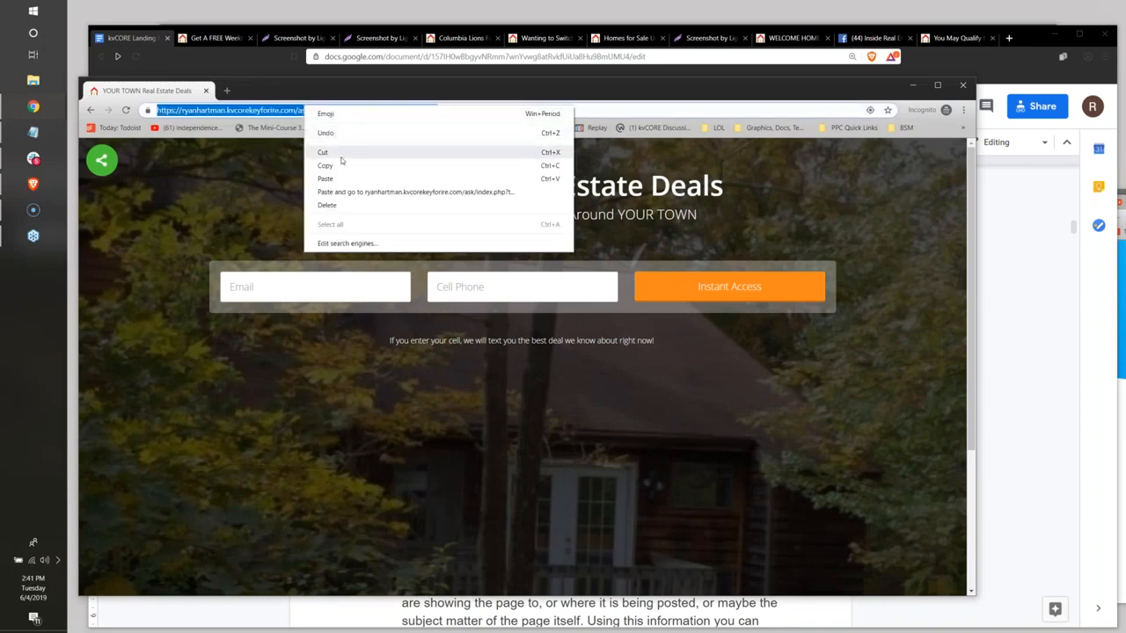
pyautogui.click(343, 167)
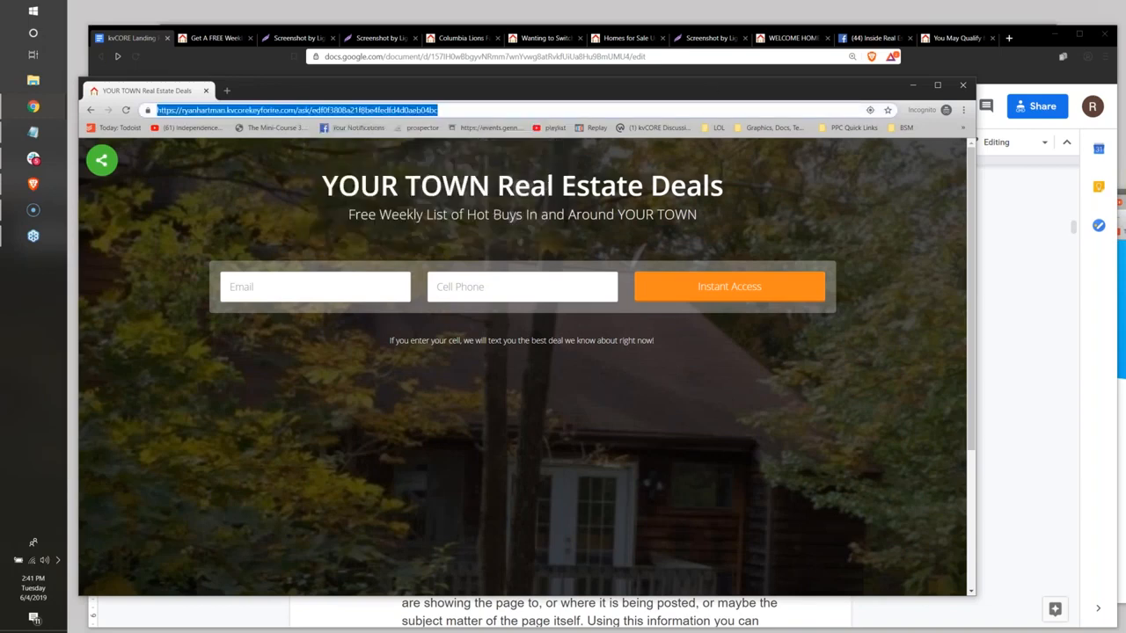
pyautogui.hotkey('alt', 'Tab')
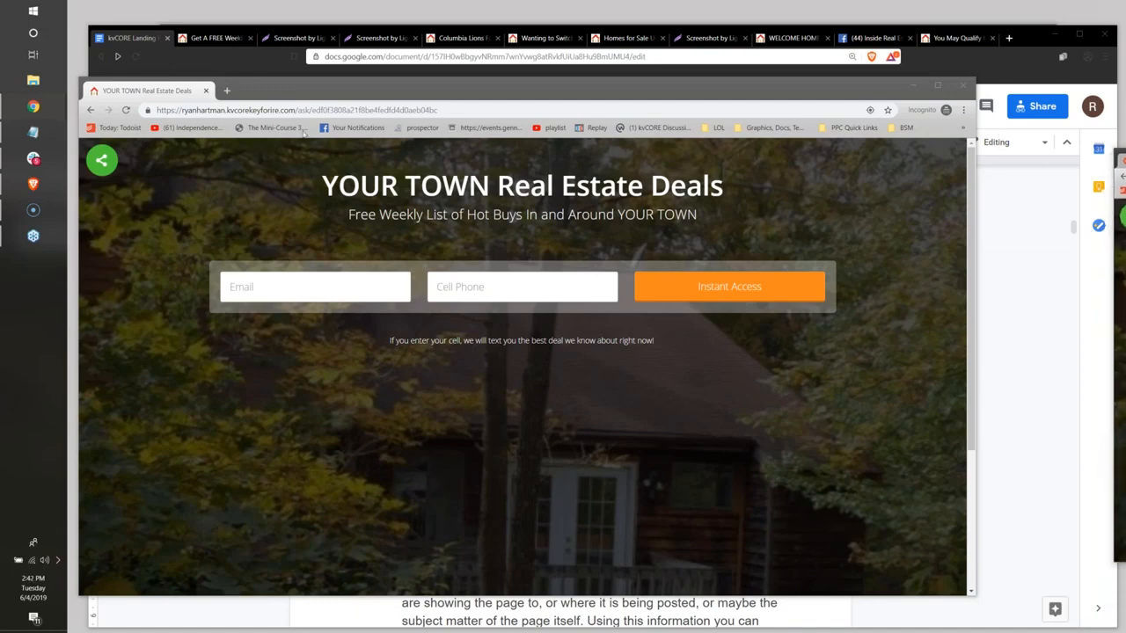
# Move the incognito window out of the way and examine the Extras list in the kvCORE Landing Pages document
pyautogui.moveTo(288, 88); pyautogui.dragTo(253, 198)
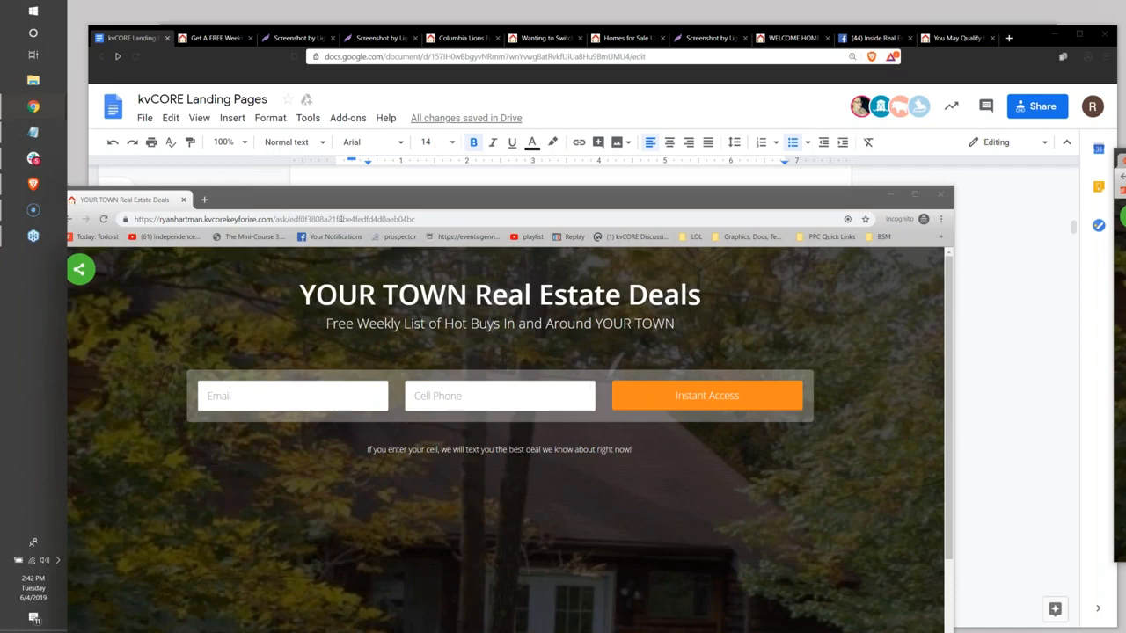
pyautogui.moveTo(326, 202)
pyautogui.mouseDown()
pyautogui.moveTo(457, 195)
pyautogui.moveTo(327, 208)
pyautogui.mouseUp()
pyautogui.click(1036, 214)
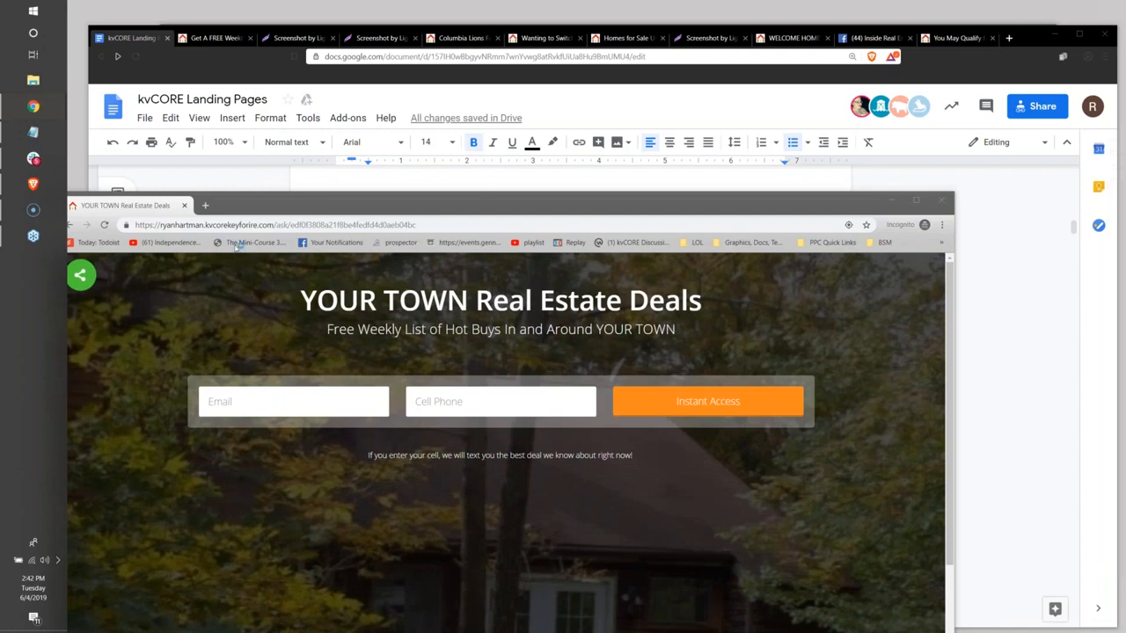
pyautogui.click(218, 70)
pyautogui.scroll(-12, 557, 370)
pyautogui.scroll(-8, 558, 370)
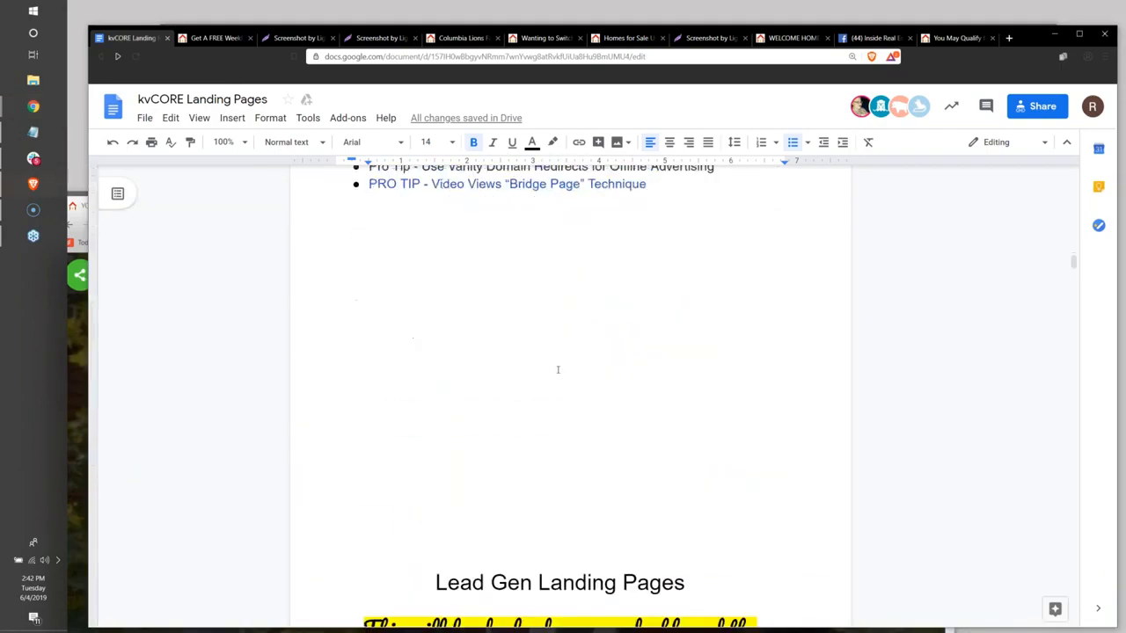
pyautogui.scroll(4, 557, 368)
pyautogui.scroll(8, 558, 369)
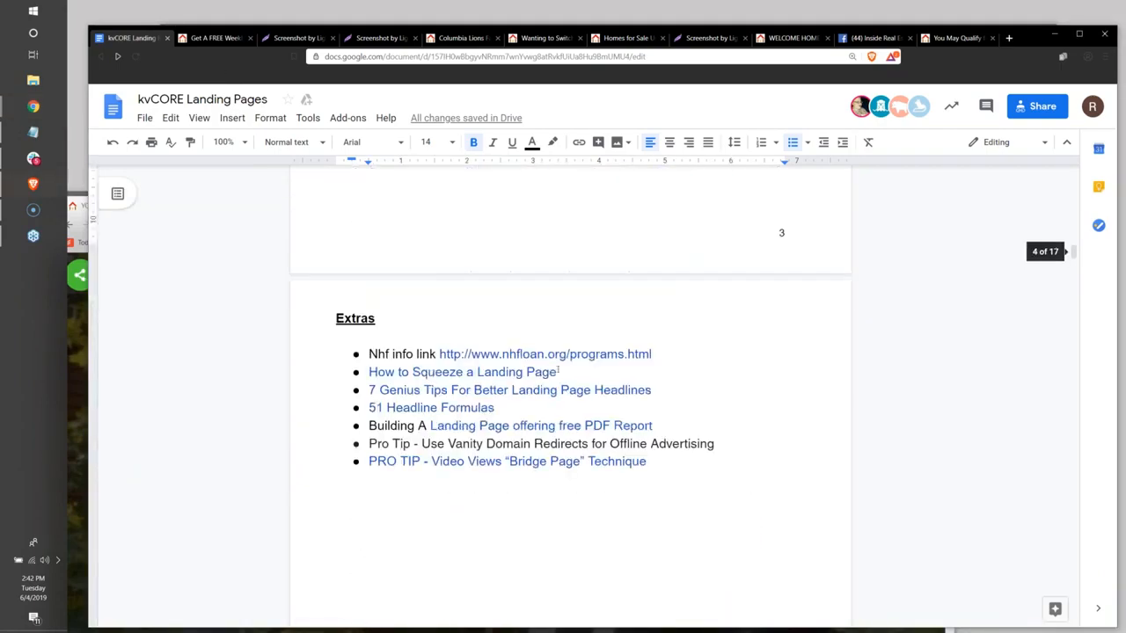
pyautogui.scroll(-6, 557, 370)
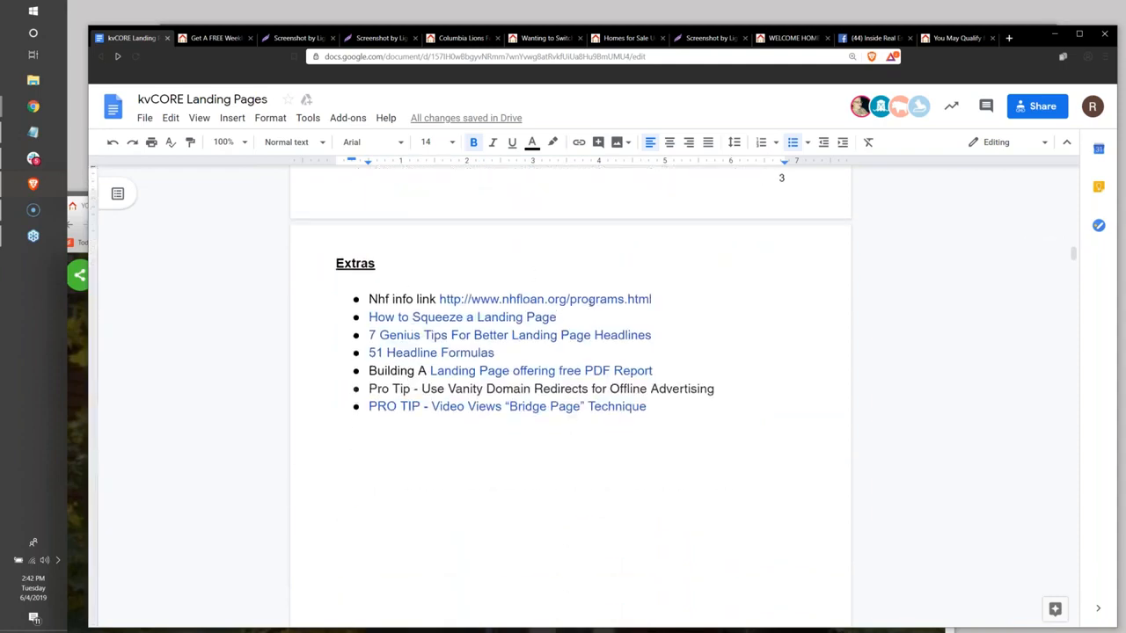
# Examine the Nhf info link, the How to Squeeze a Landing Page link and the two headline resources in the Extras list
pyautogui.moveTo(658, 299); pyautogui.dragTo(384, 303)
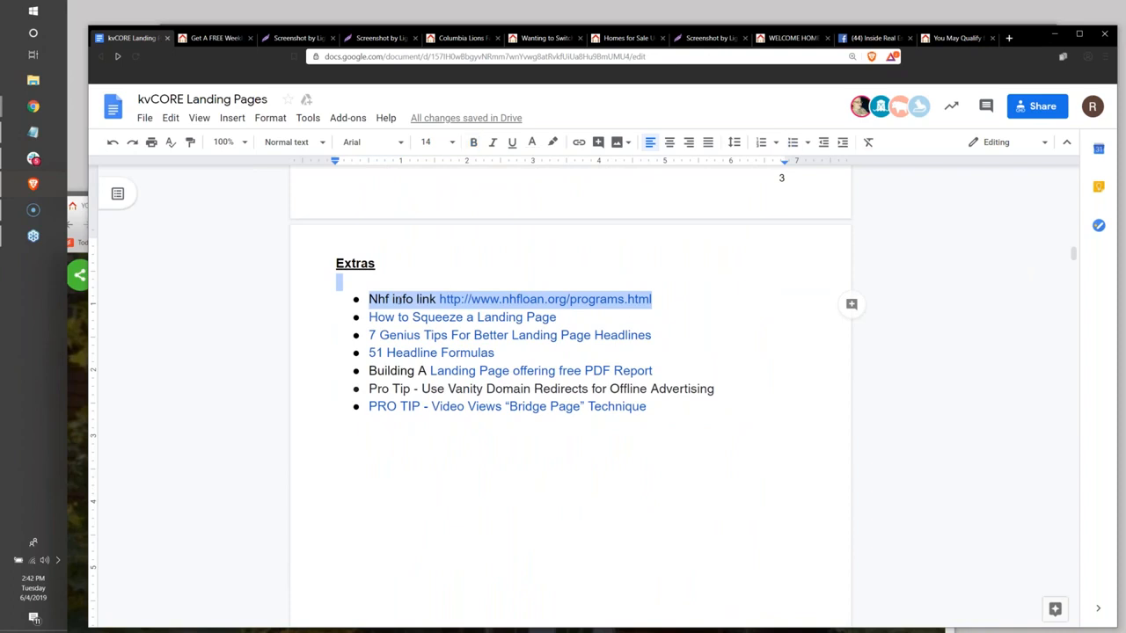
pyautogui.click(373, 336)
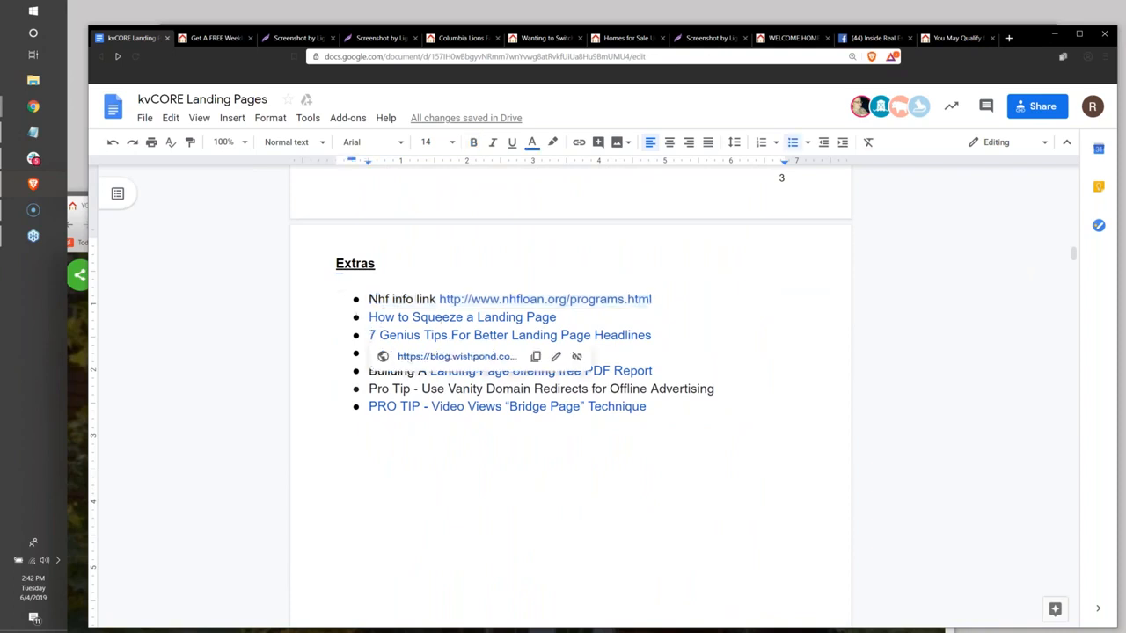
pyautogui.click(443, 318)
pyautogui.click(304, 369)
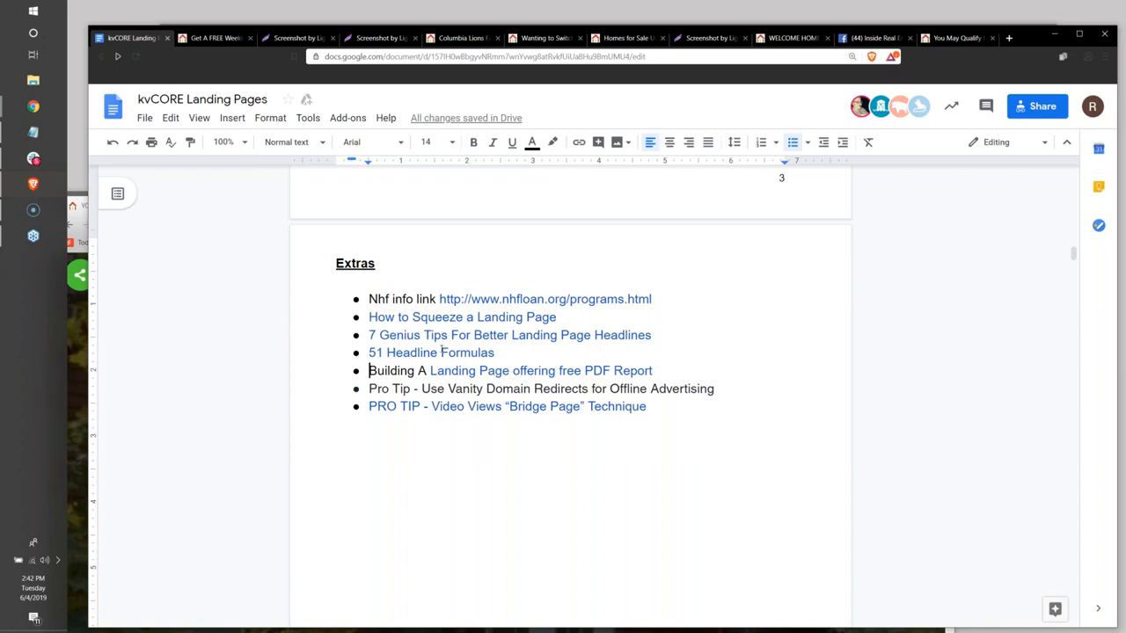
pyautogui.moveTo(495, 353); pyautogui.dragTo(356, 338)
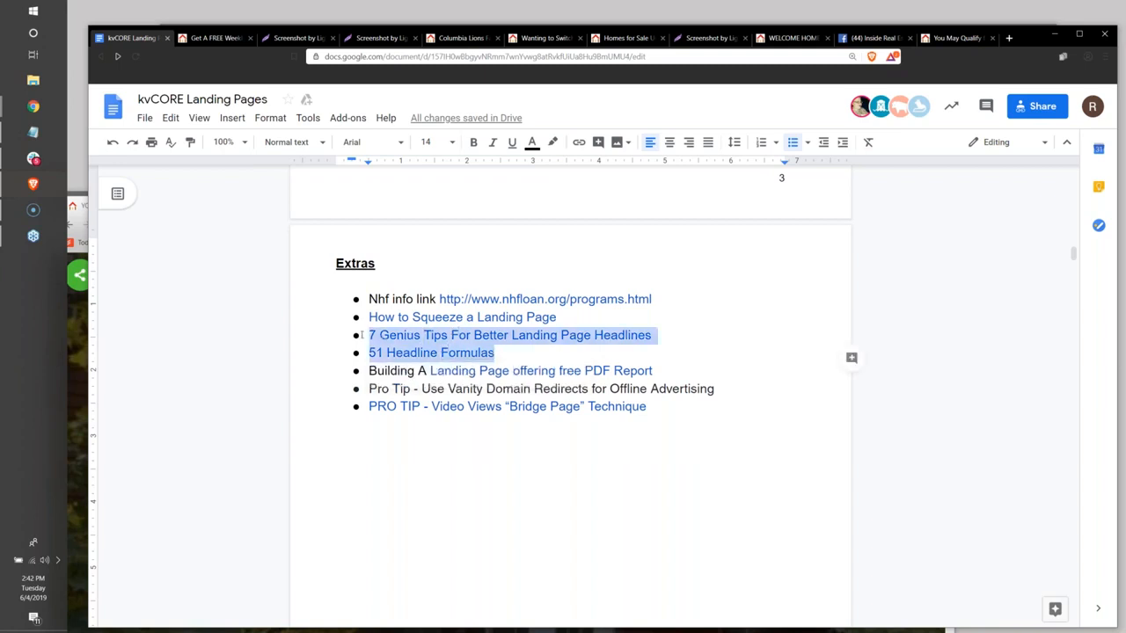
pyautogui.click(316, 349)
pyautogui.doubleClick(628, 442)
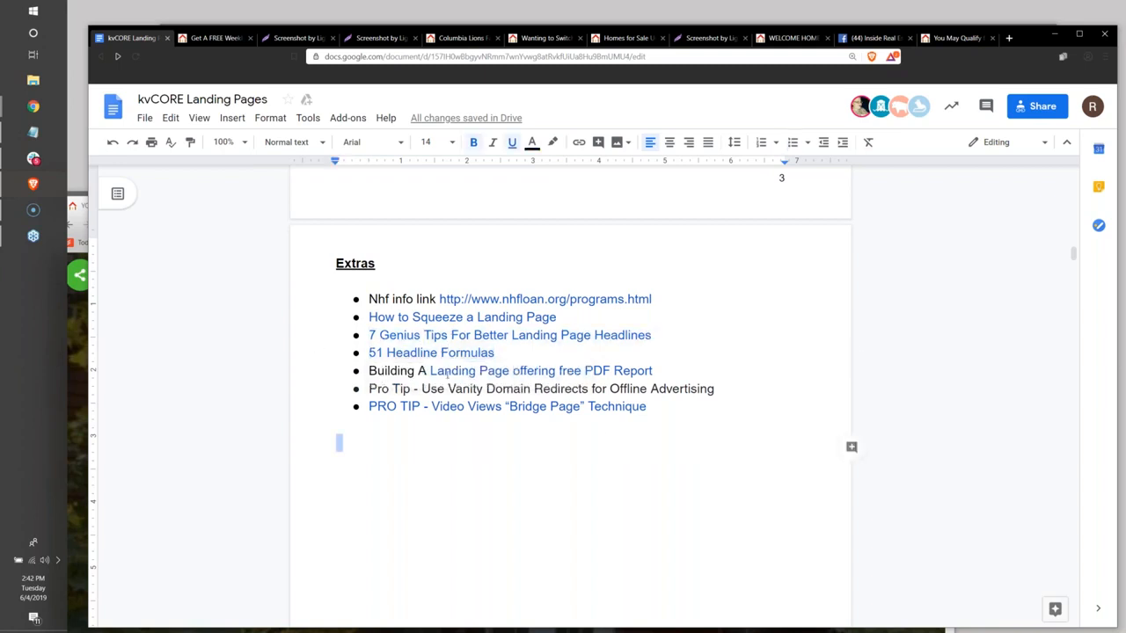
# Examine the free PDF report link and the vanity domain redirects tip in the Extras list
pyautogui.click(638, 370)
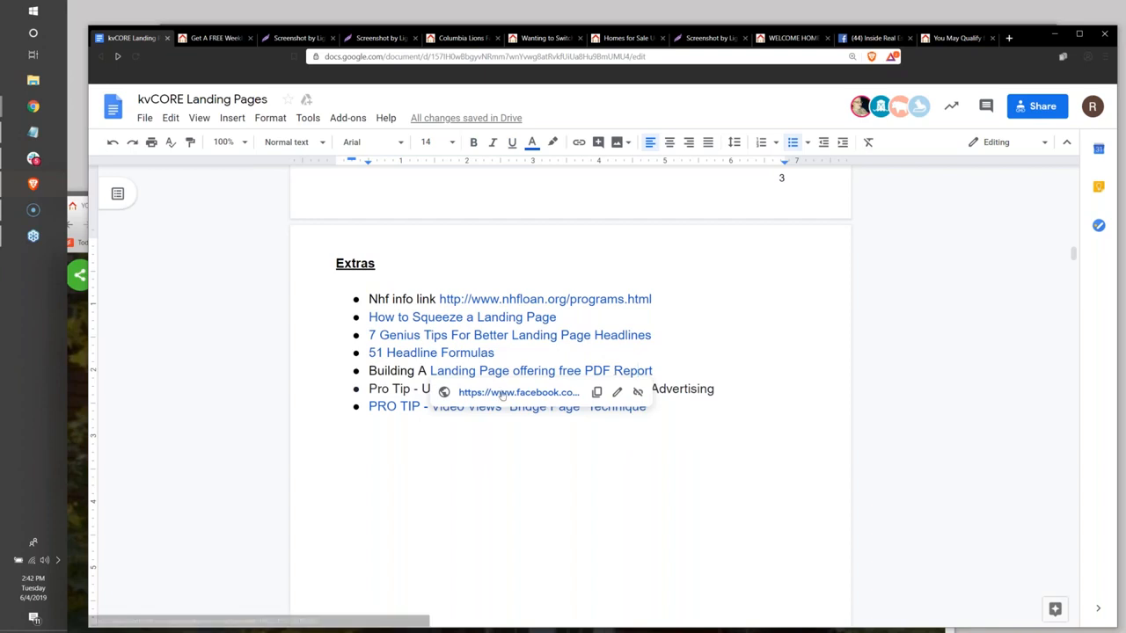
pyautogui.click(474, 450)
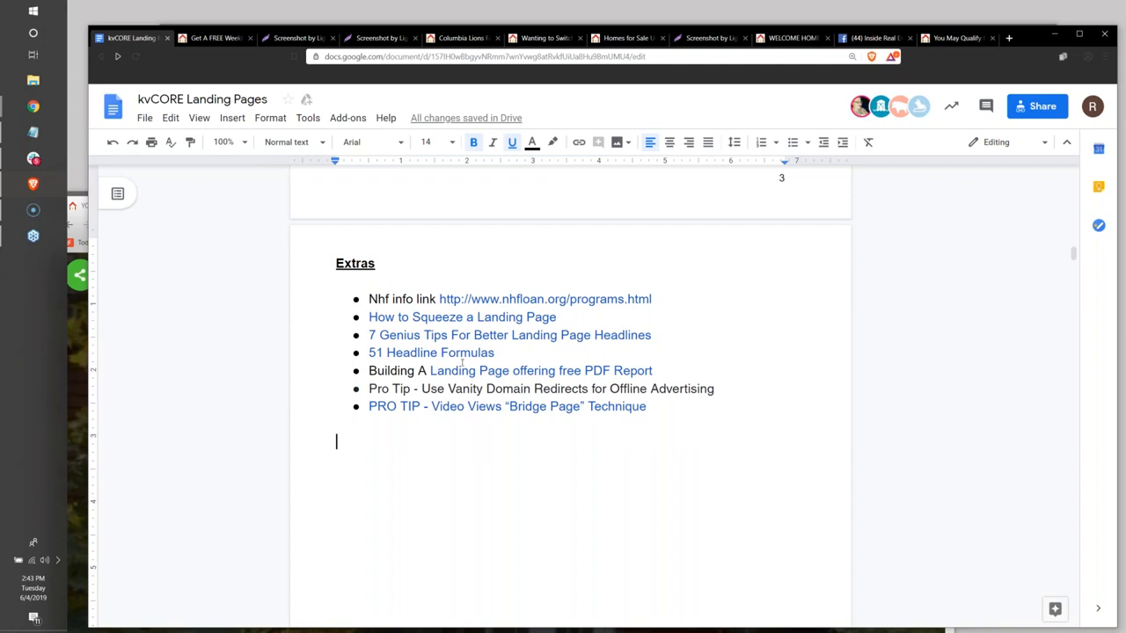
pyautogui.doubleClick(434, 388)
pyautogui.moveTo(434, 388); pyautogui.dragTo(715, 389)
pyautogui.click(578, 443)
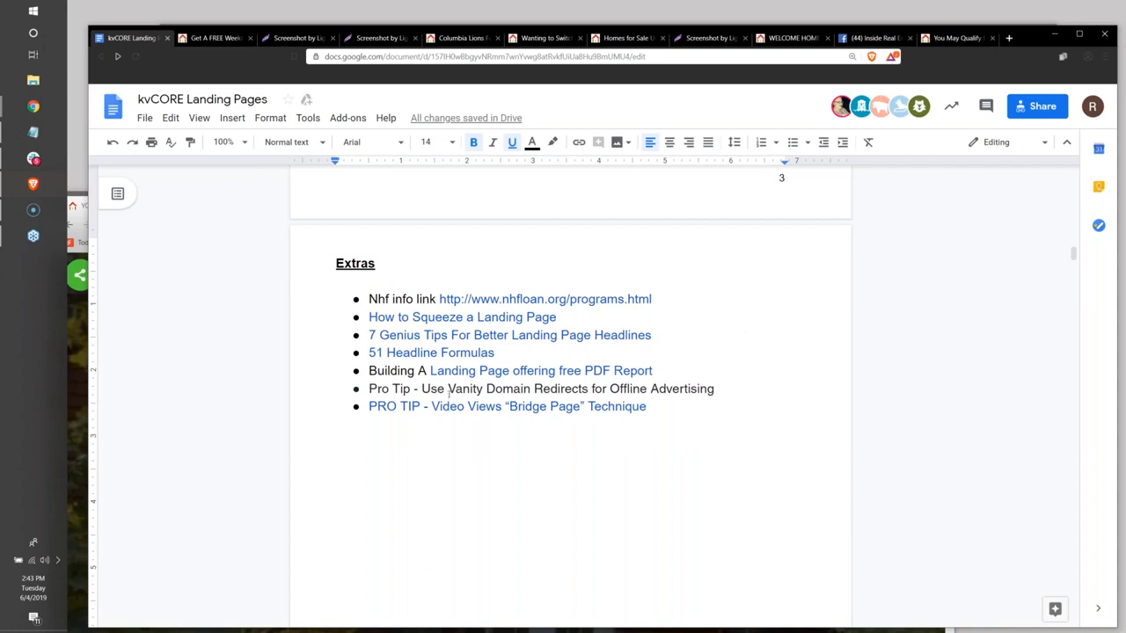
# Open the Video Views "Bridge Page" Technique link in the browser and return to the document
pyautogui.click(469, 407)
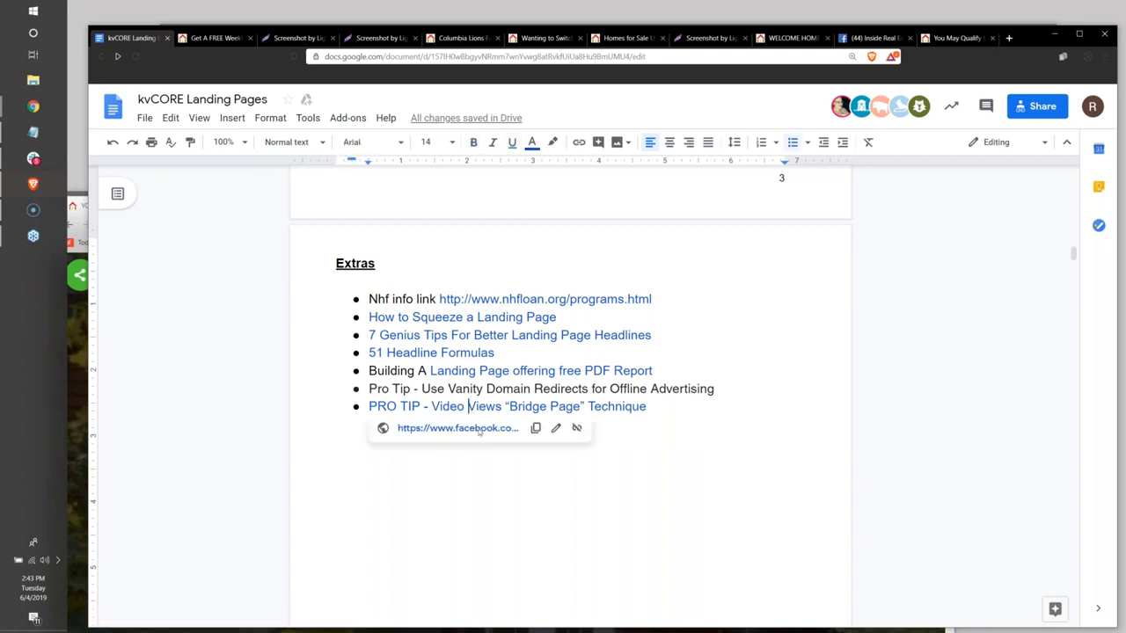
pyautogui.click(478, 429)
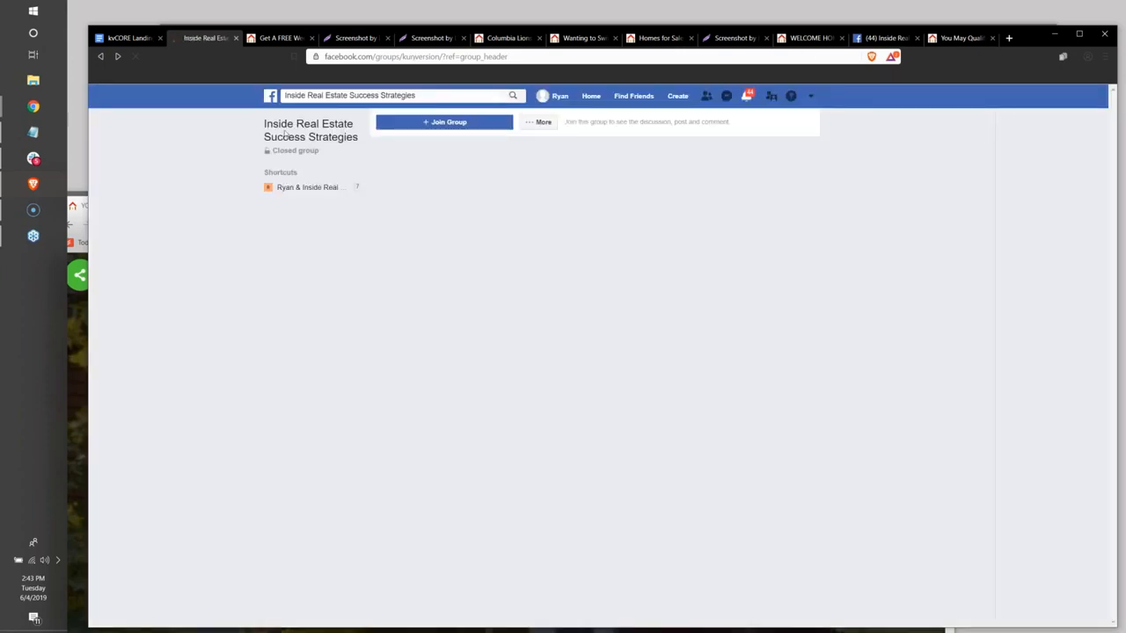
pyautogui.click(110, 39)
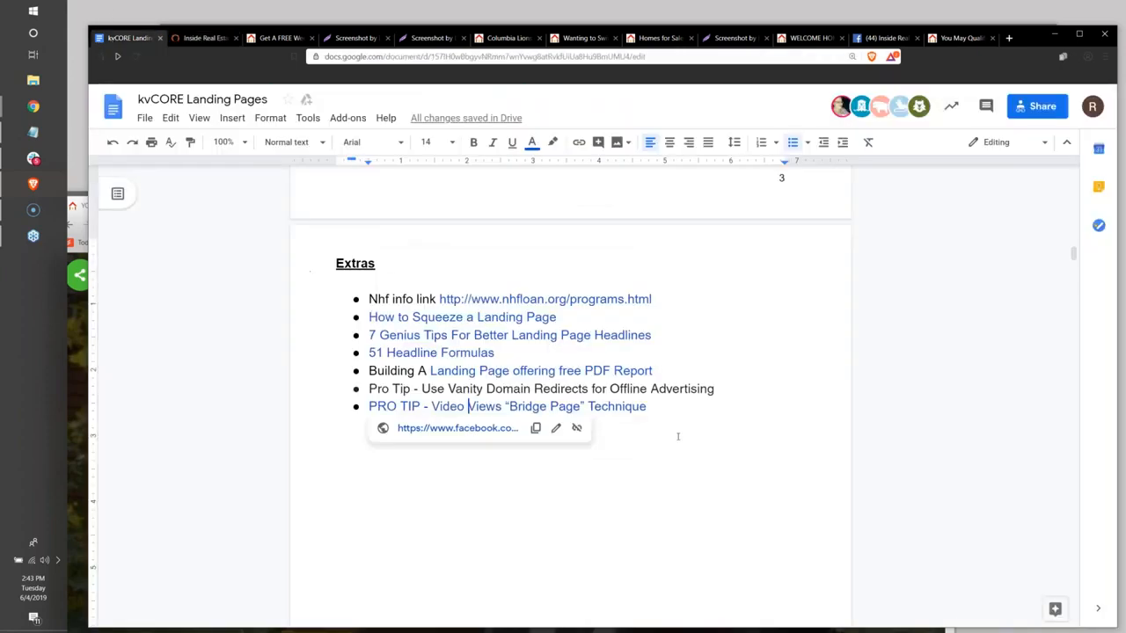
# Try to look up the copied text "PRO TIP - Video Views “Bridge Page” Technique" in the Chrome window
pyautogui.moveTo(648, 408); pyautogui.dragTo(373, 400)
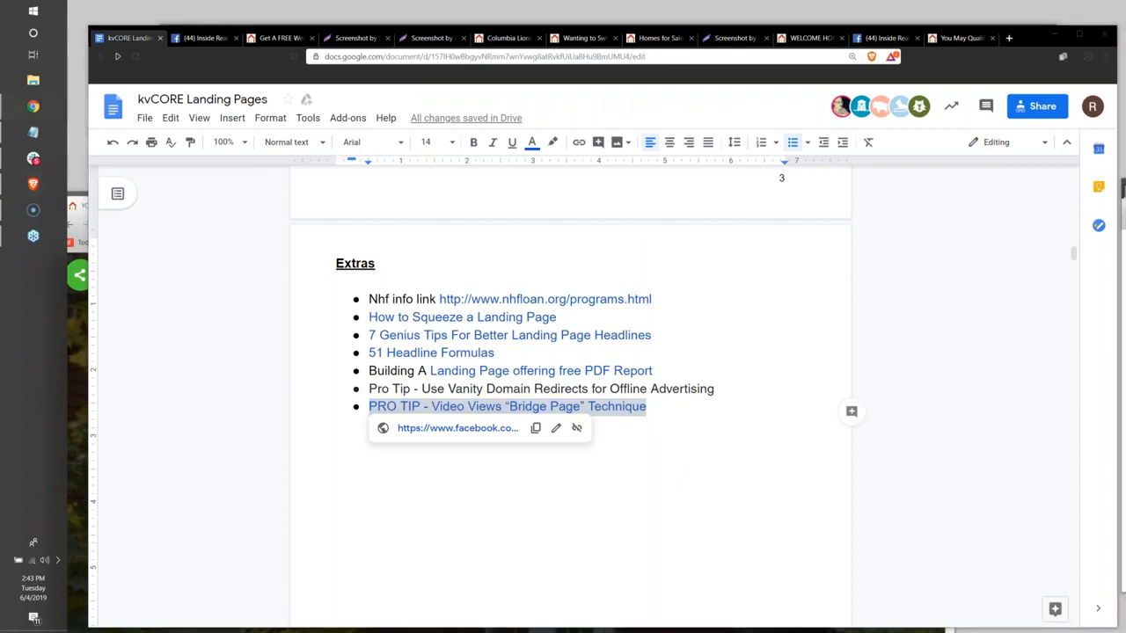
pyautogui.moveTo(1125, 185); pyautogui.dragTo(716, 129)
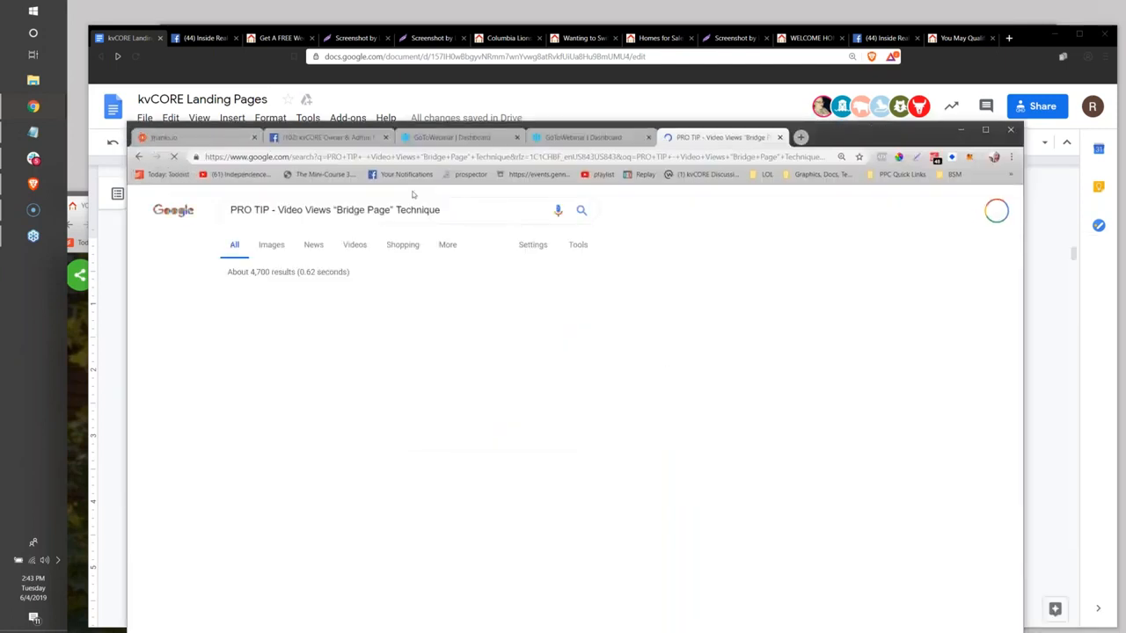
pyautogui.click(405, 164)
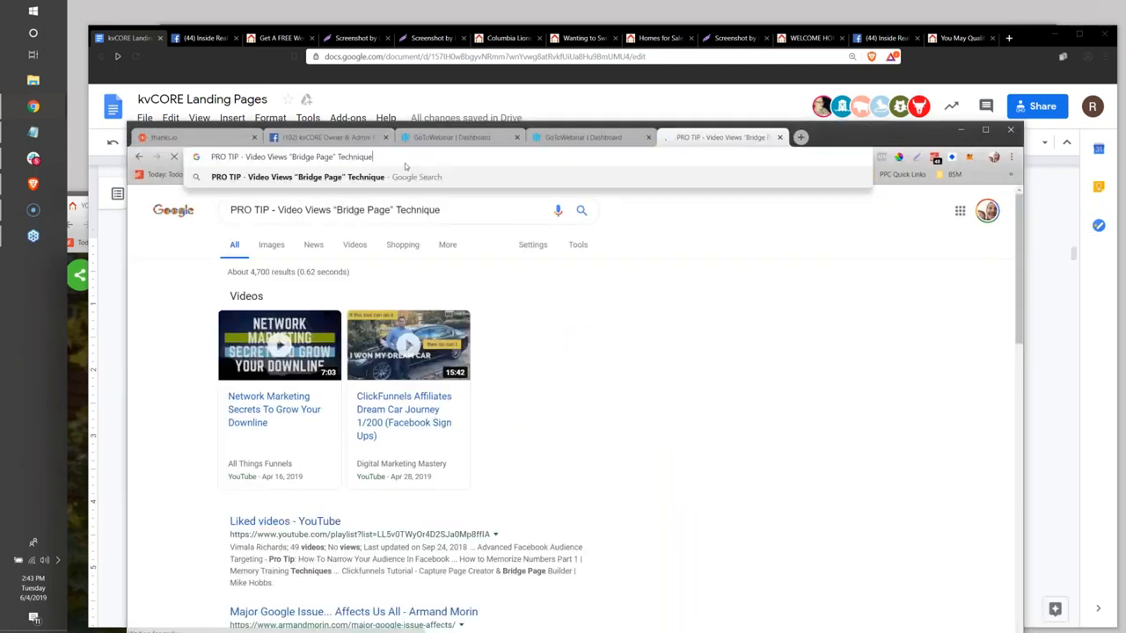
pyautogui.click(340, 142)
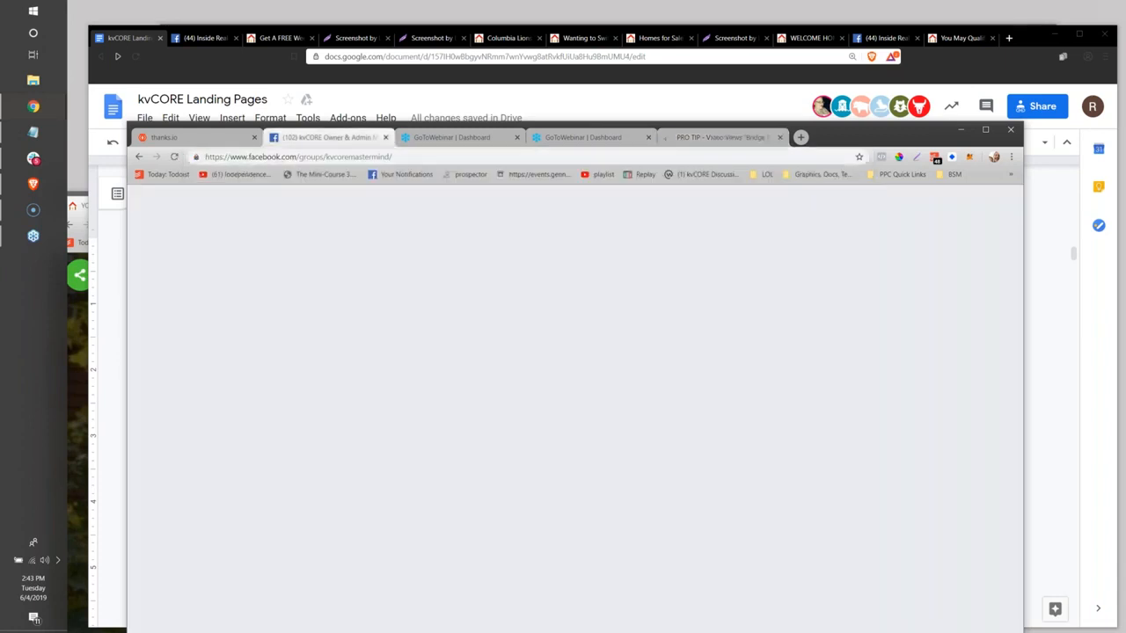
pyautogui.click(310, 110)
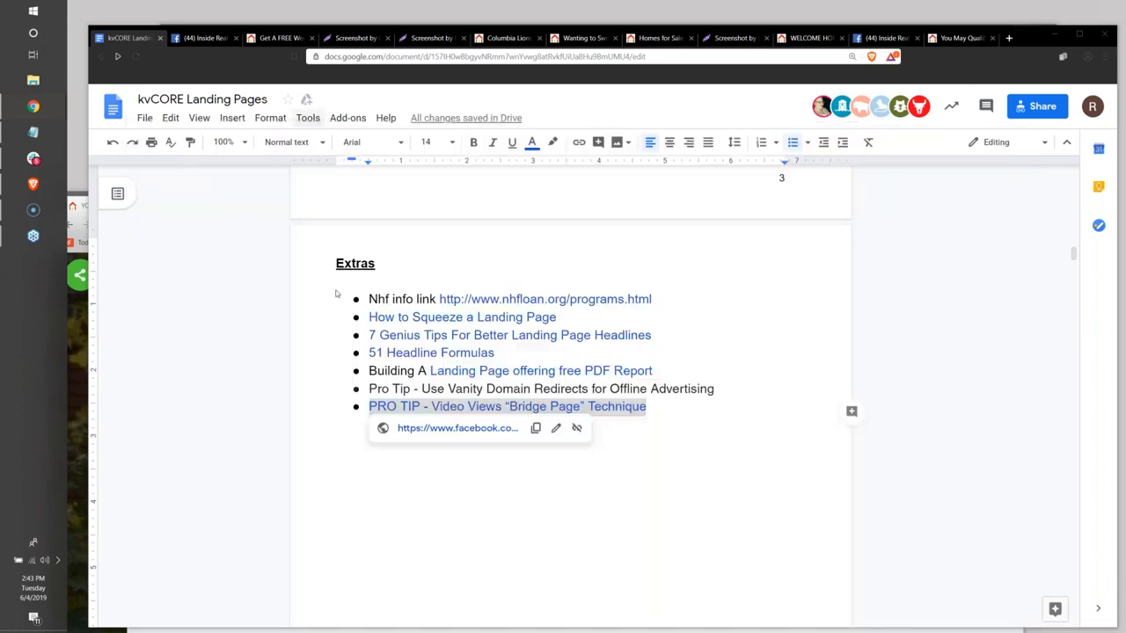
# Copy the "Bridge Page" technique's link address from the document and load it in the Facebook tab of the Chrome window
pyautogui.click(535, 429)
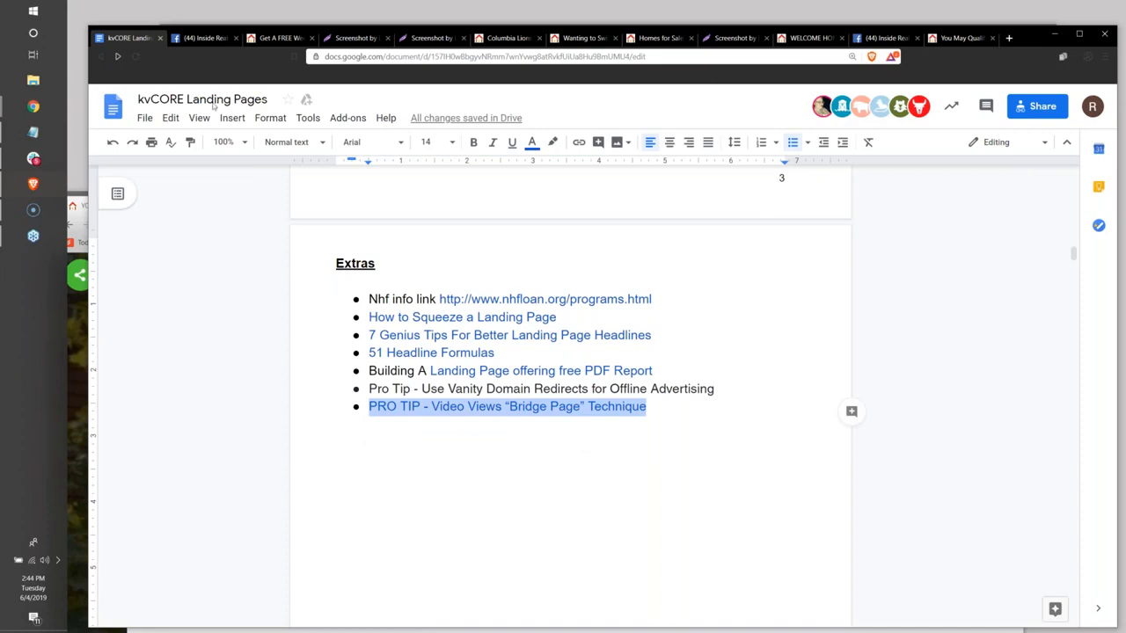
pyautogui.moveTo(1034, 39); pyautogui.dragTo(1066, 321)
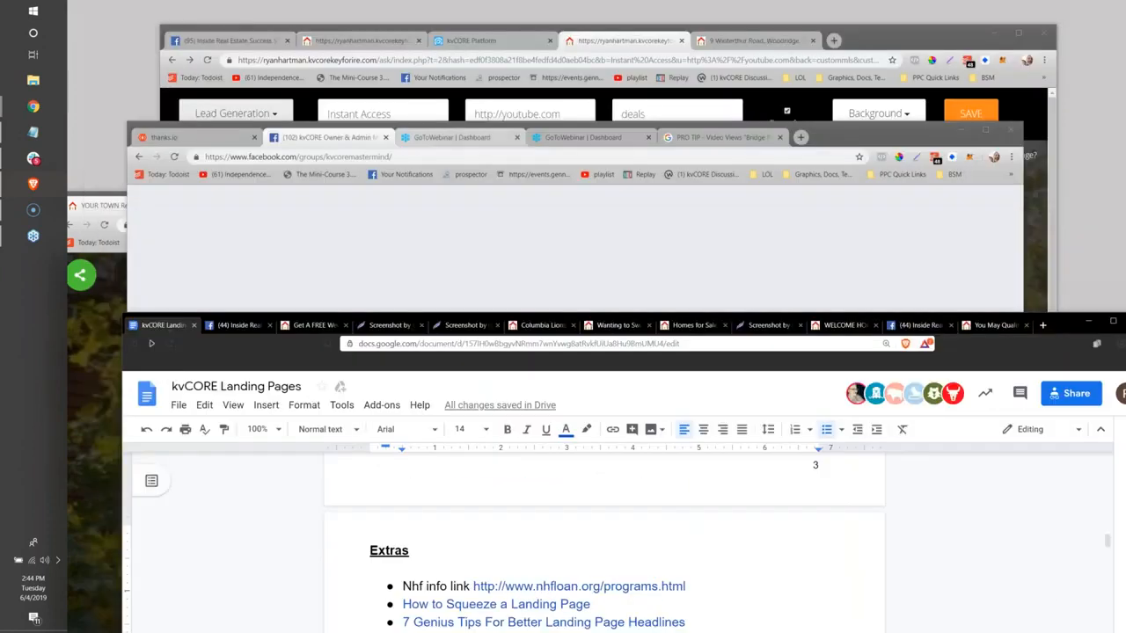
pyautogui.click(402, 158)
pyautogui.write('https://www.facebook.com/groups/kunversion/search/?query=bridge&epa=SEARCH_BOX')
pyautogui.press('Return')
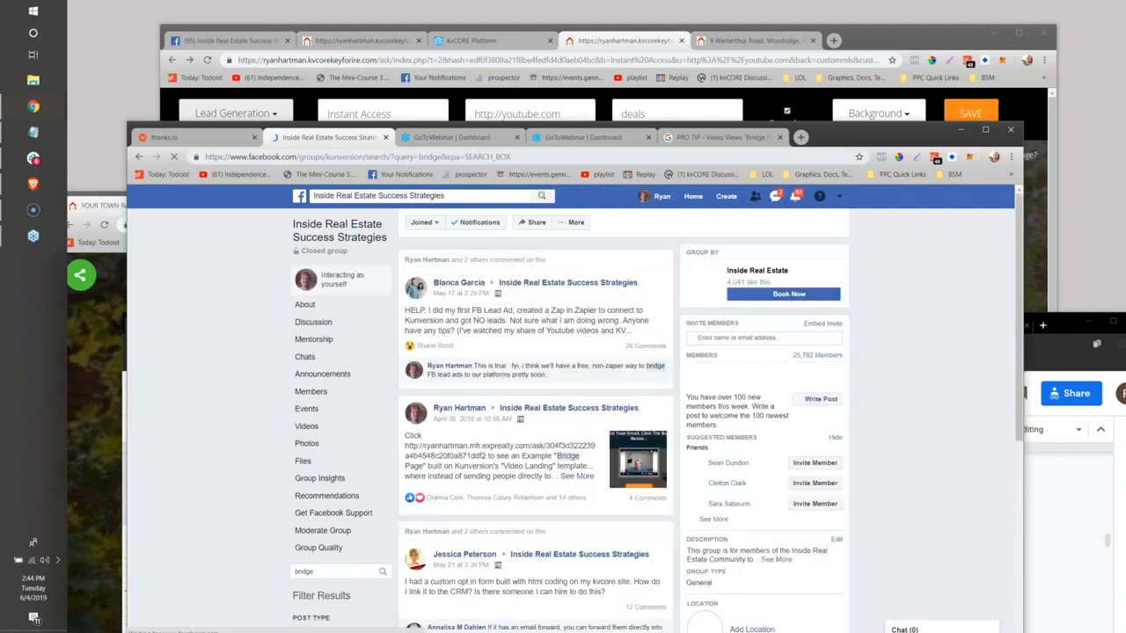
# Find the April 30, 2018 post with the example "Bridge Page" in the group's search results and open it
pyautogui.scroll(-1, 441, 369)
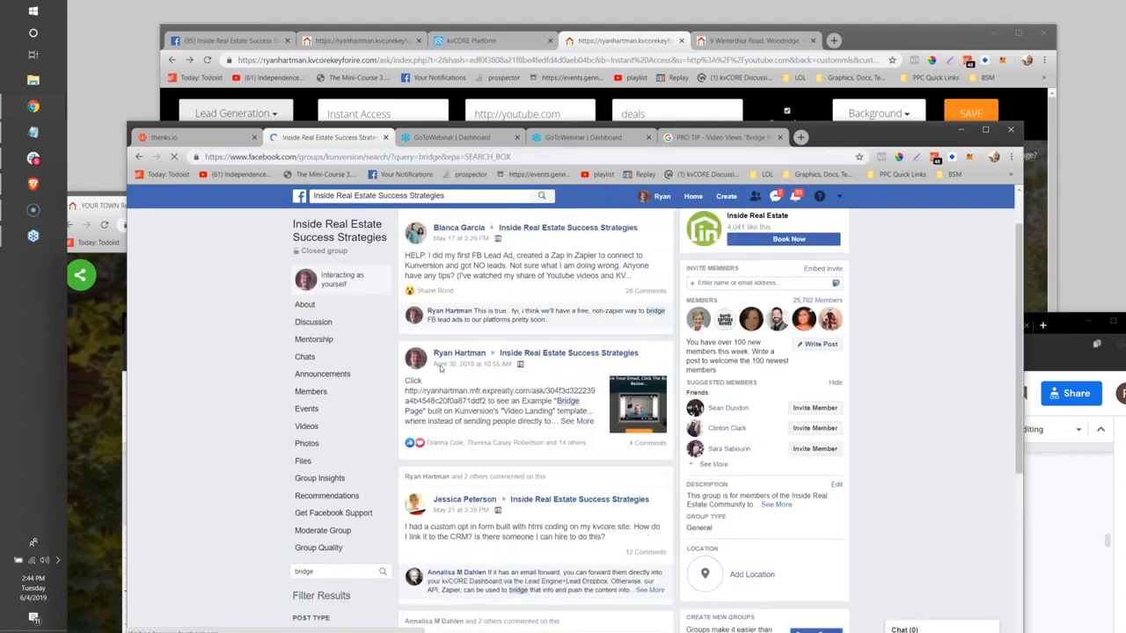
pyautogui.scroll(-3, 441, 369)
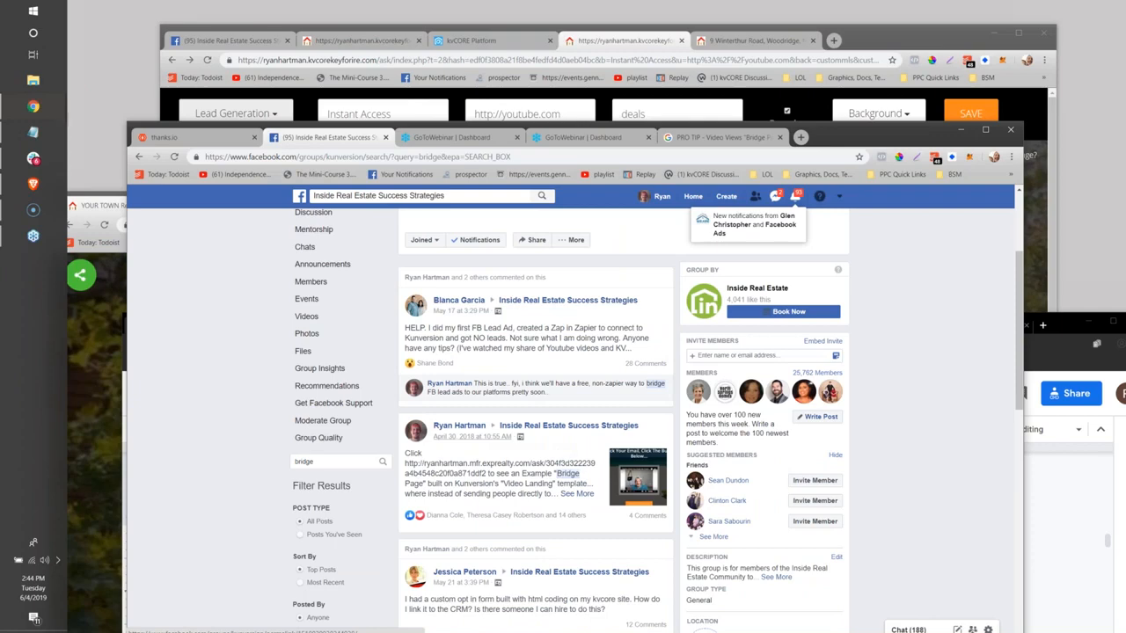
pyautogui.click(472, 437)
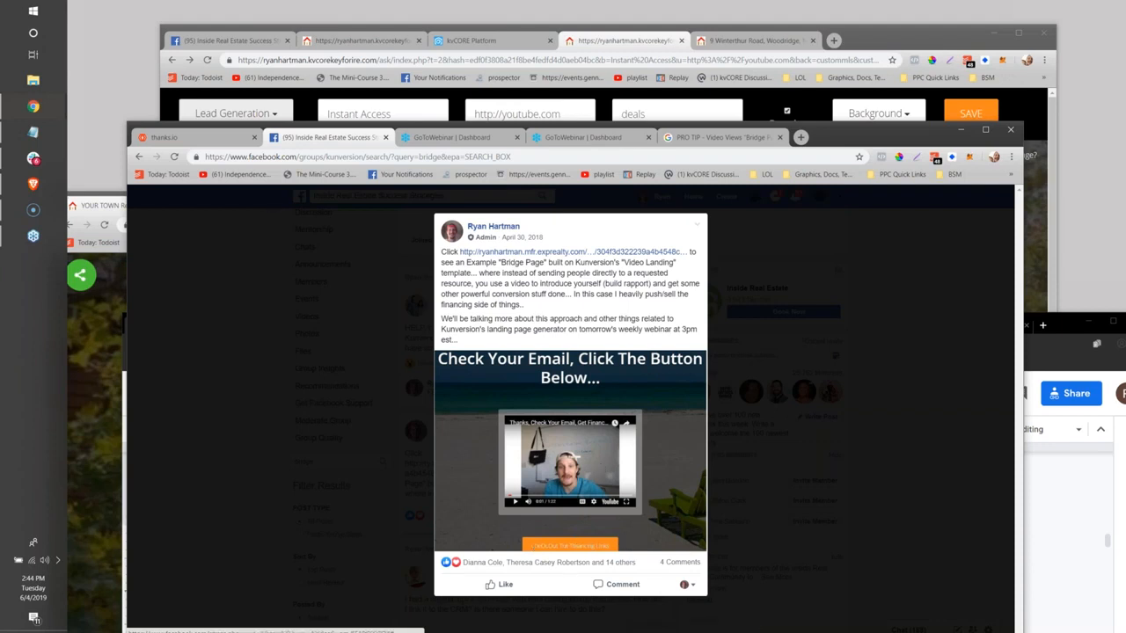
# Move the landing page builder window down out of the way and reposition the kvCORE Landing Pages document in front
pyautogui.click(872, 49)
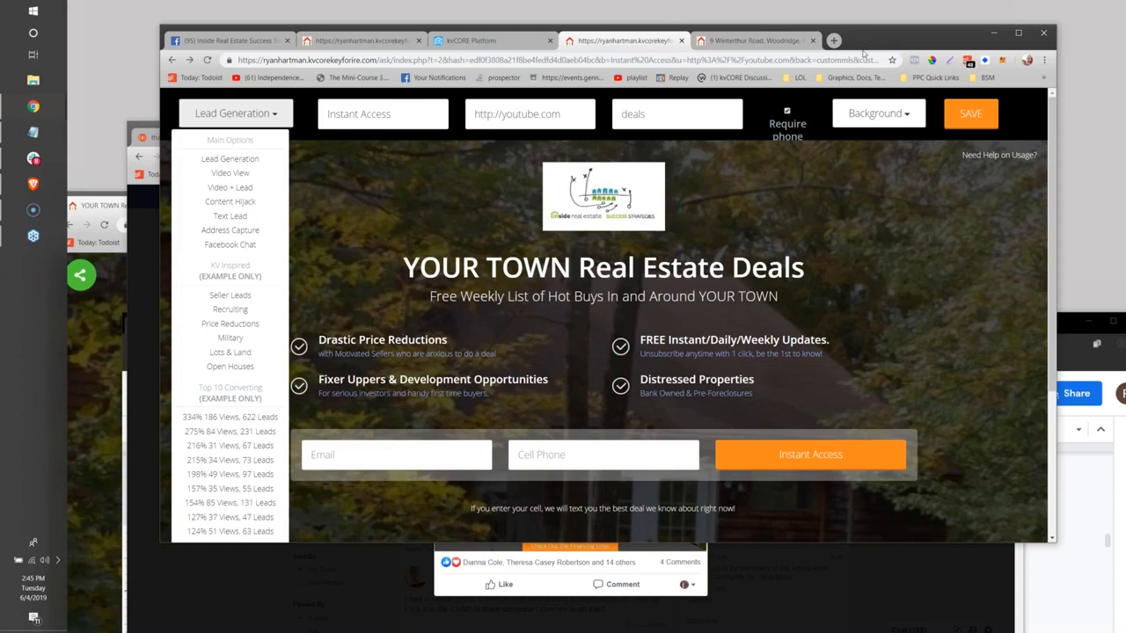
pyautogui.moveTo(864, 53); pyautogui.dragTo(913, 271)
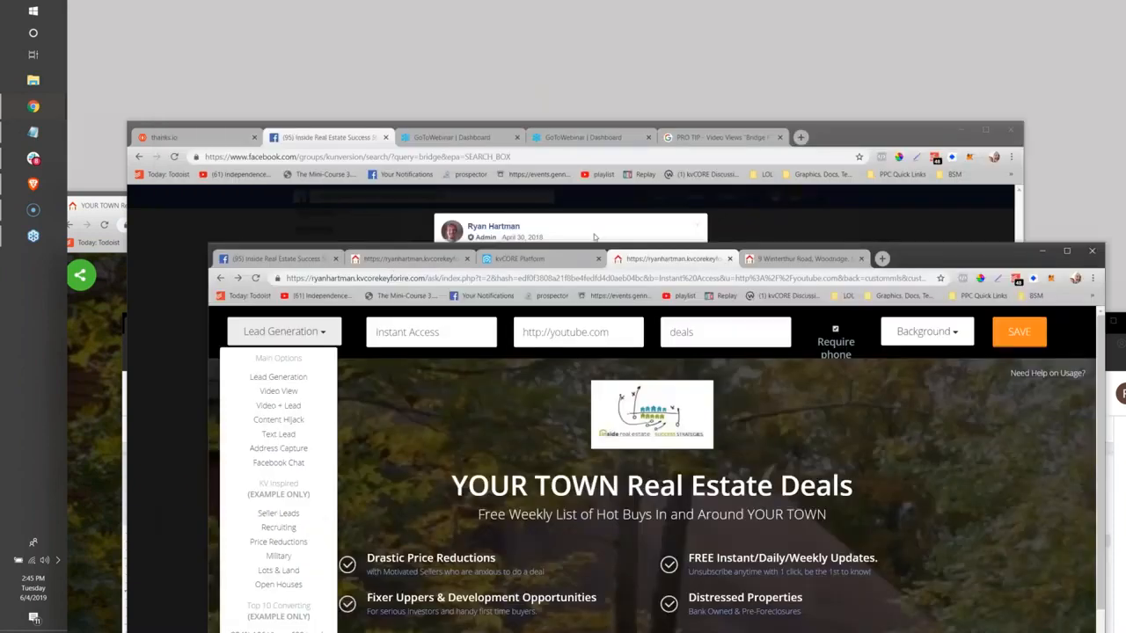
pyautogui.click(33, 183)
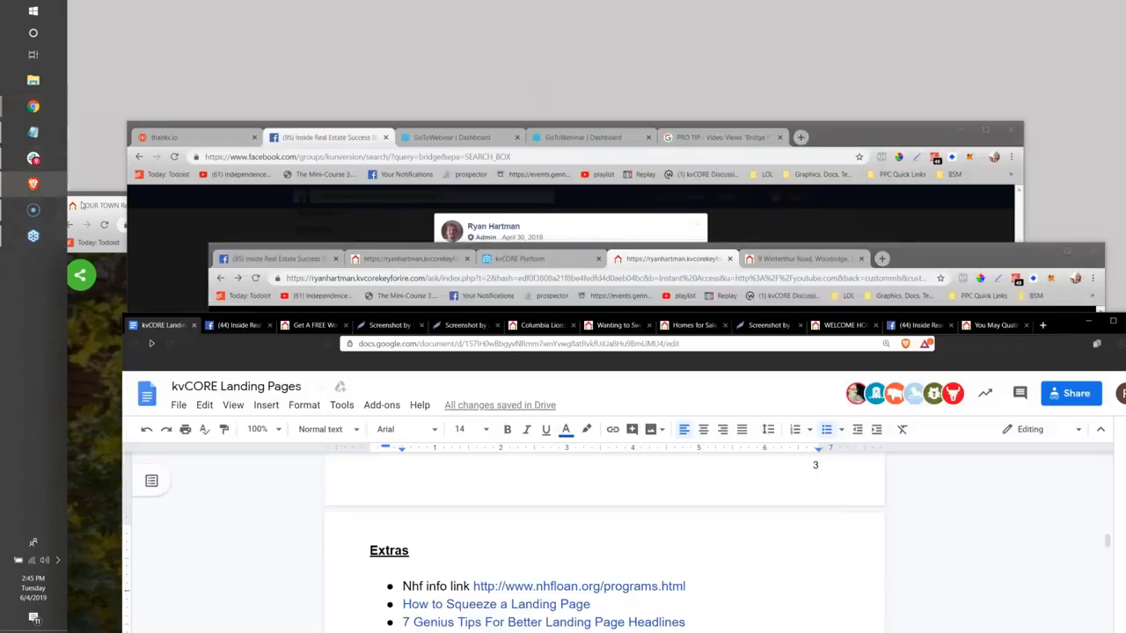
pyautogui.moveTo(1062, 323); pyautogui.dragTo(1023, 67)
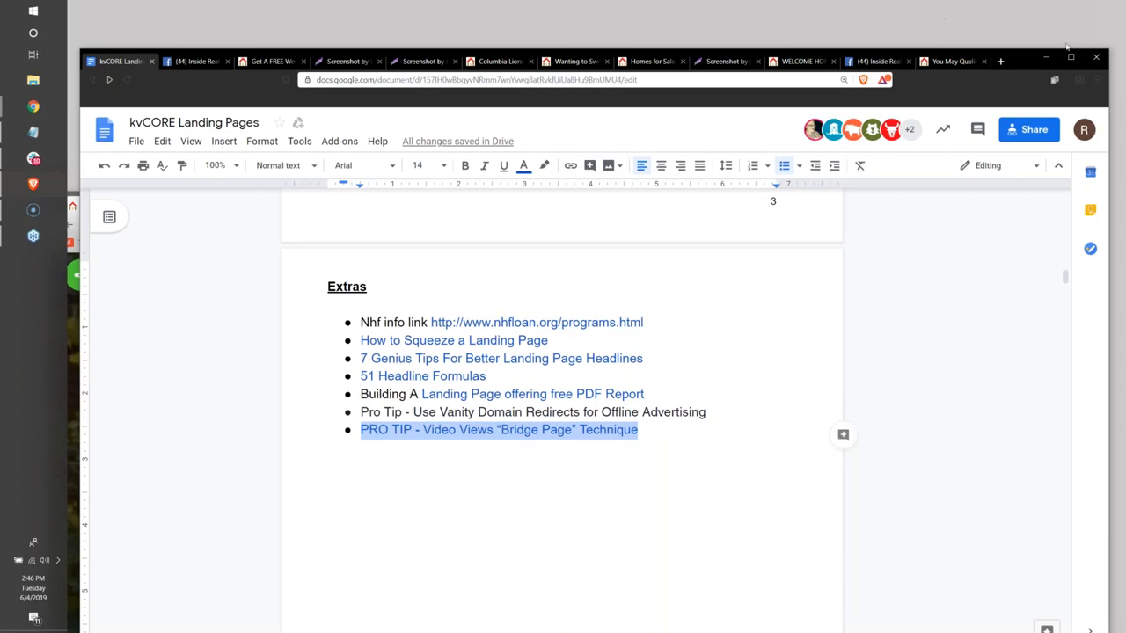
pyautogui.moveTo(1014, 75); pyautogui.dragTo(1017, 157)
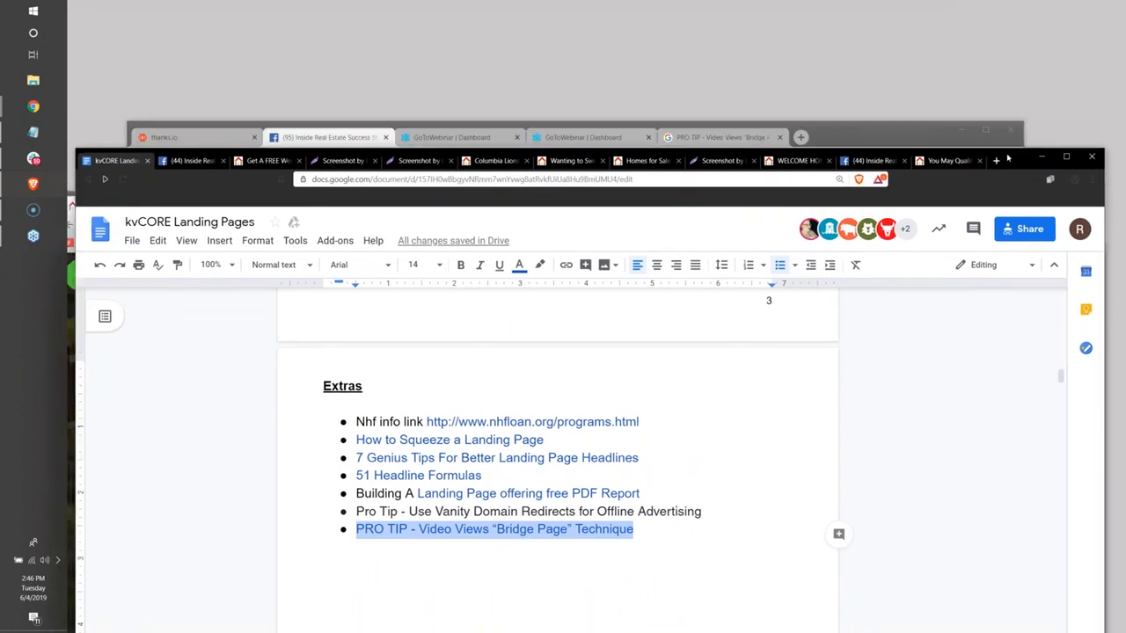
# Revisit the "Bridge Page" post in the Chrome window and bring the kvCORE Landing Pages document back into view
pyautogui.click(893, 133)
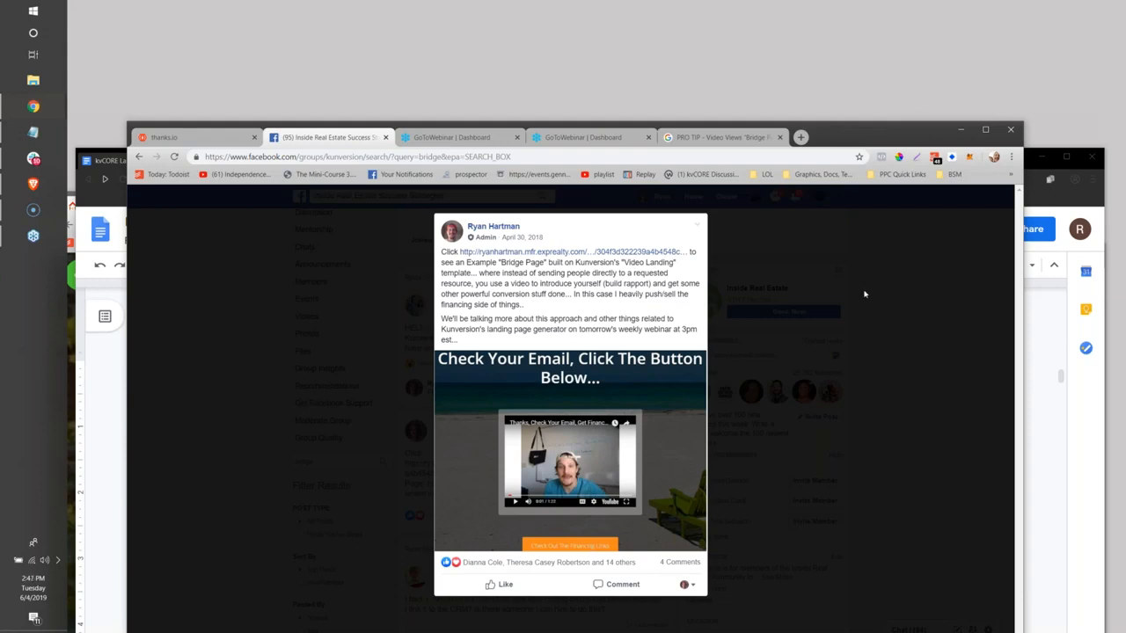
pyautogui.moveTo(845, 137); pyautogui.dragTo(892, 58)
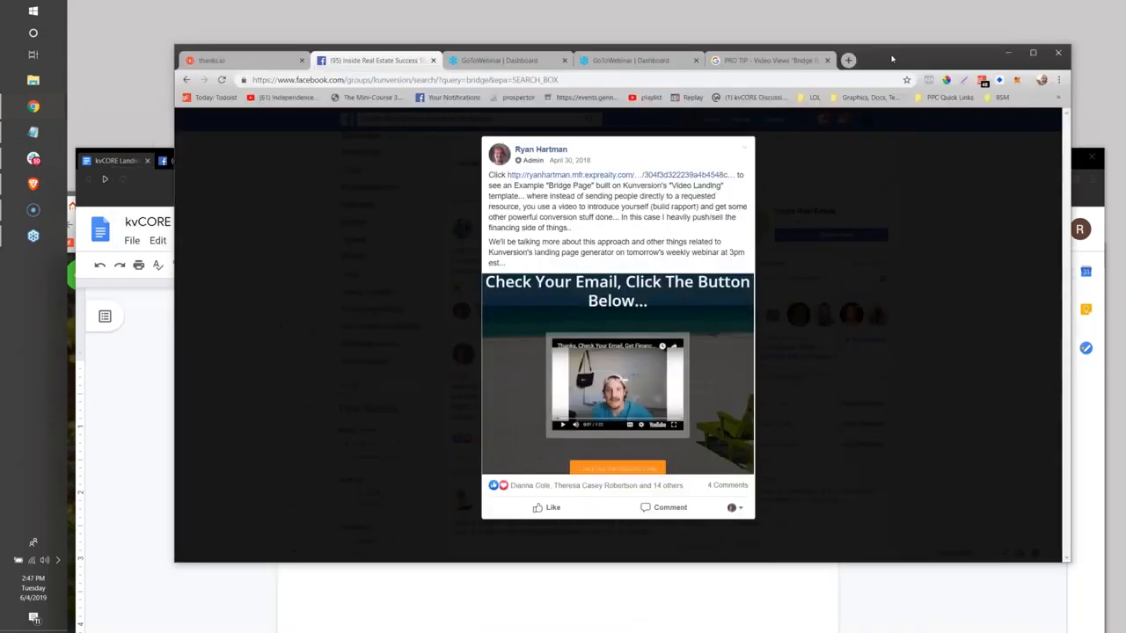
pyautogui.click(115, 395)
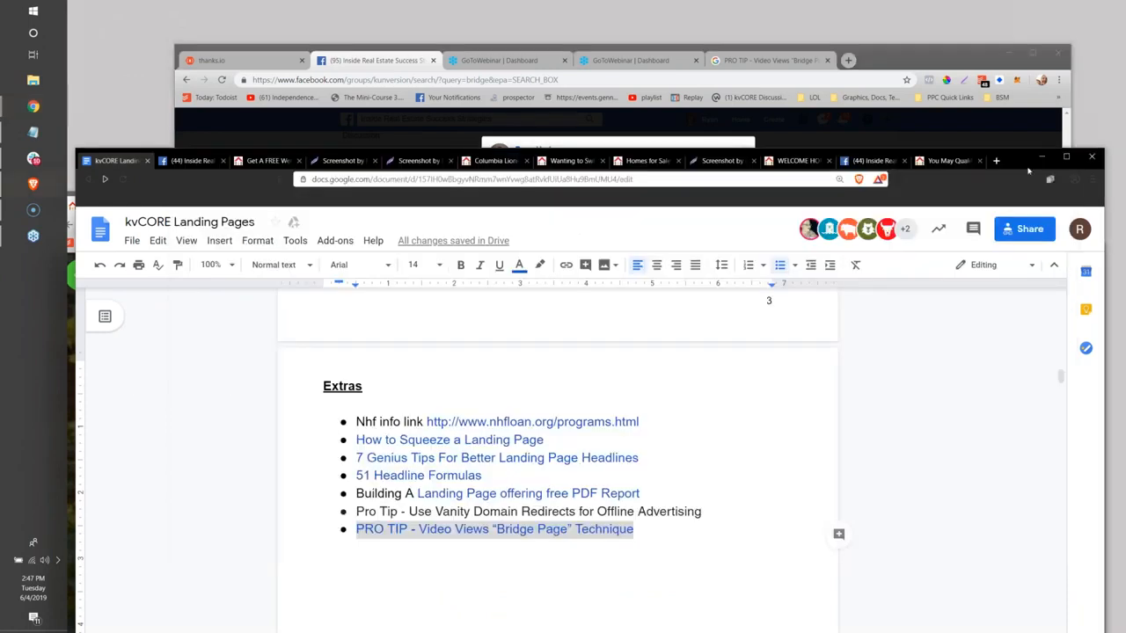
pyautogui.moveTo(1014, 160); pyautogui.dragTo(1035, 53)
# Examine the How to Build a Lead Gen Landing Page instructions through the Keep Record section
pyautogui.scroll(-3, 561, 530)
pyautogui.scroll(-5, 560, 530)
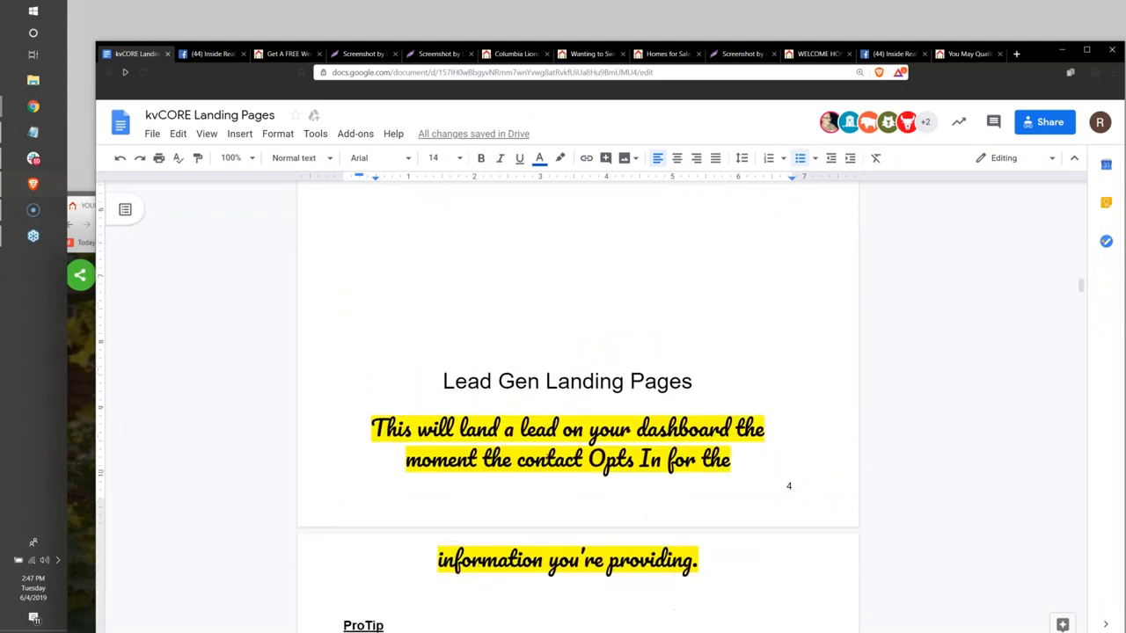
pyautogui.scroll(-2, 547, 457)
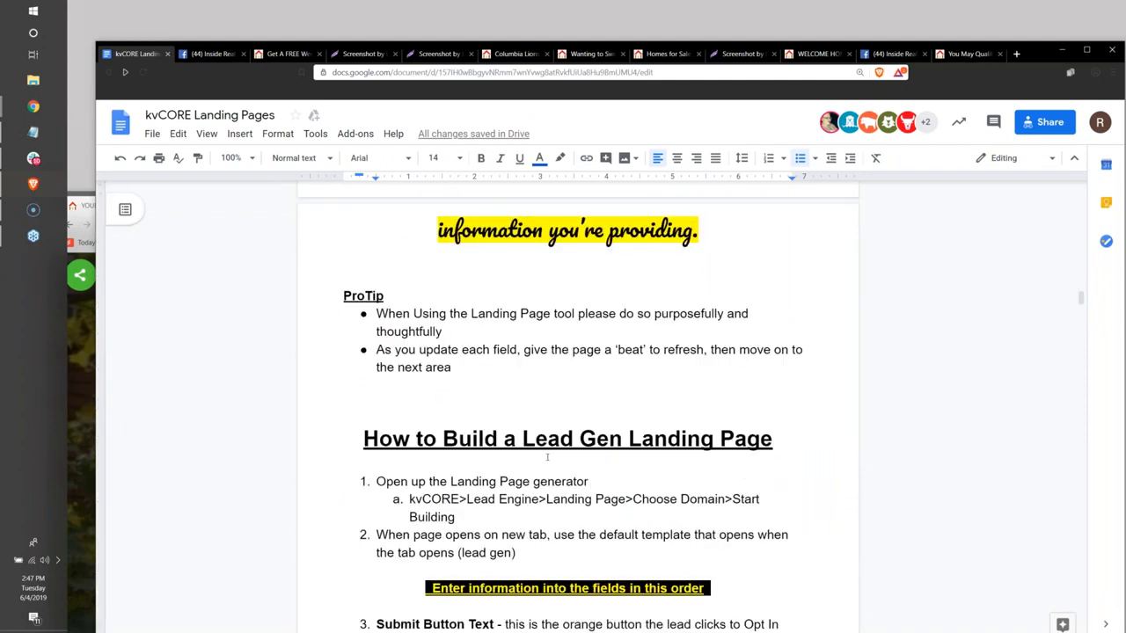
pyautogui.scroll(-7, 547, 457)
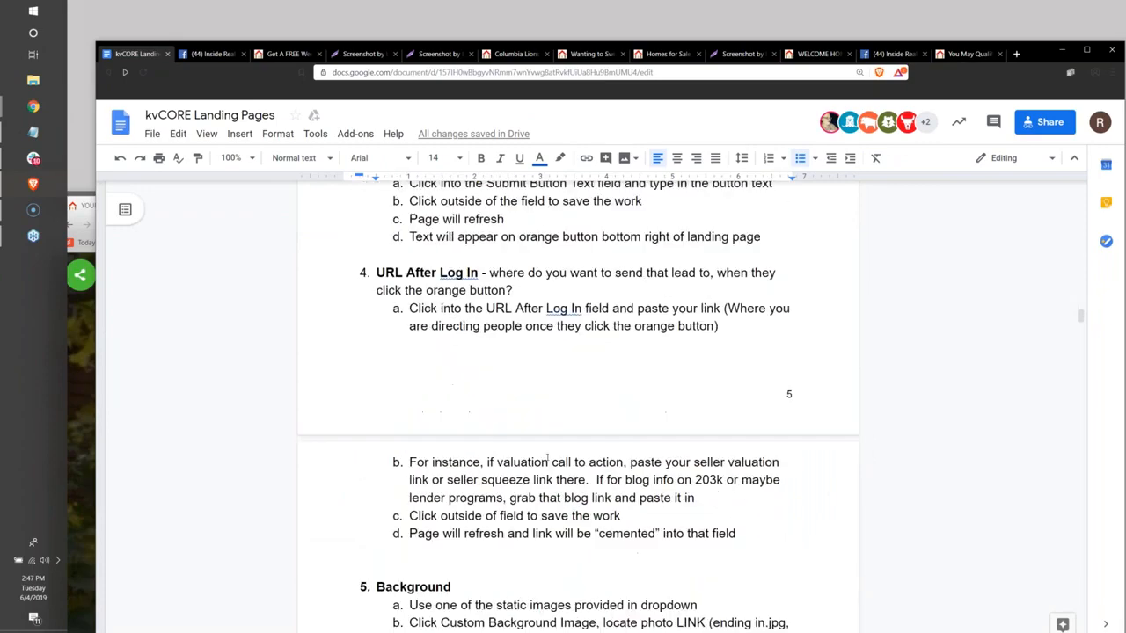
pyautogui.scroll(-10, 549, 453)
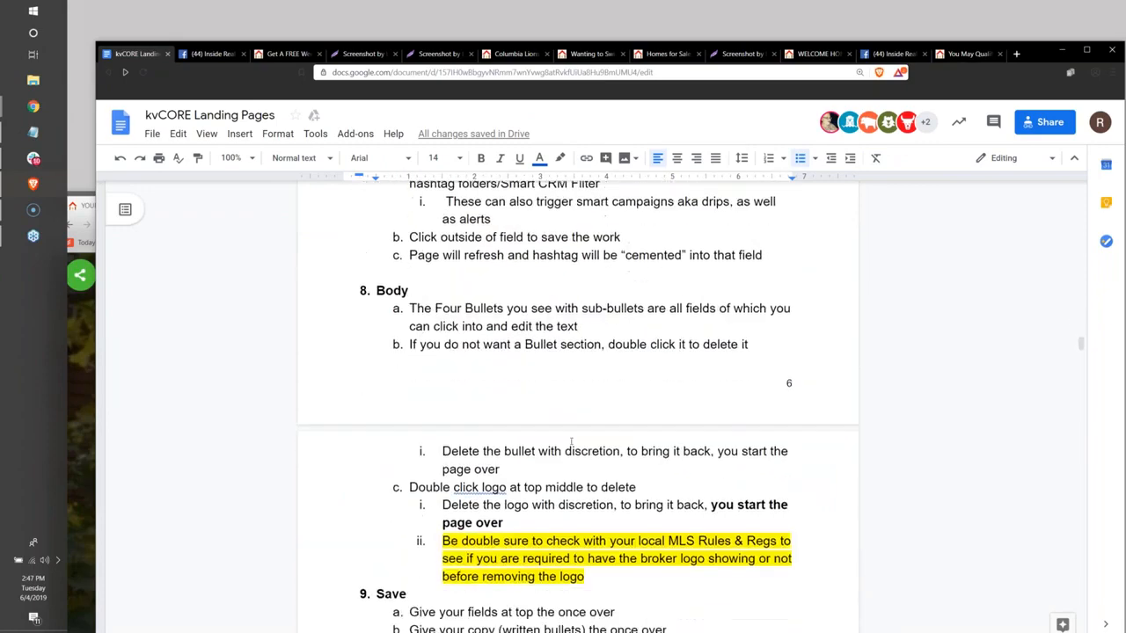
pyautogui.scroll(-7, 571, 442)
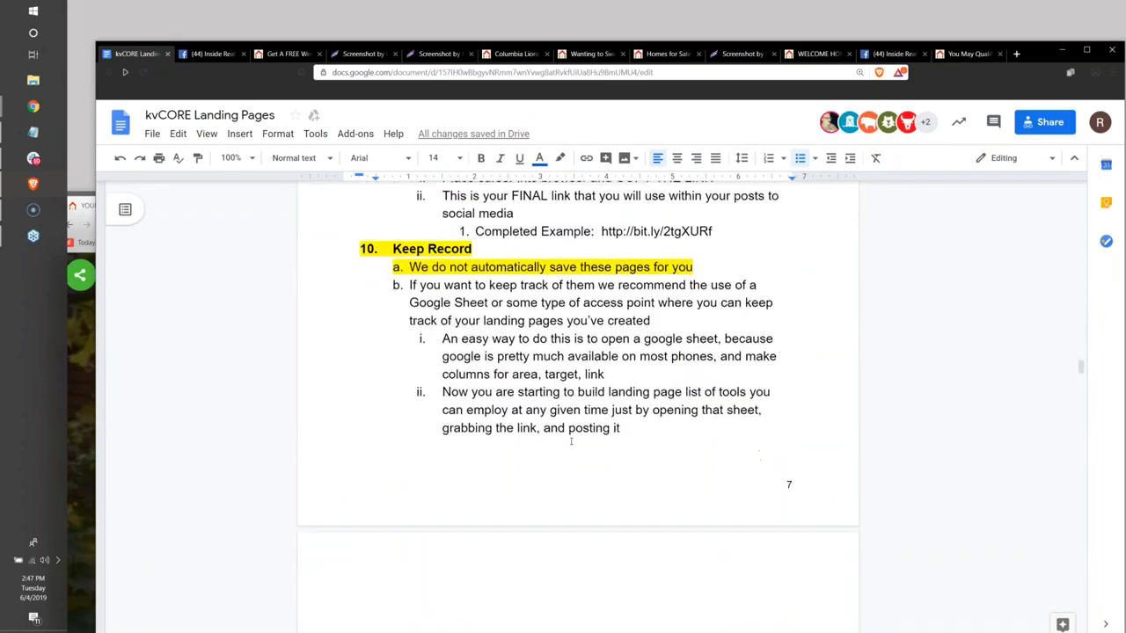
# Go back through the kvCORE Landing Pages document from the Keep Record section to its title and Today's Outline
pyautogui.scroll(-4, 570, 442)
pyautogui.scroll(3, 571, 442)
pyautogui.scroll(15, 571, 442)
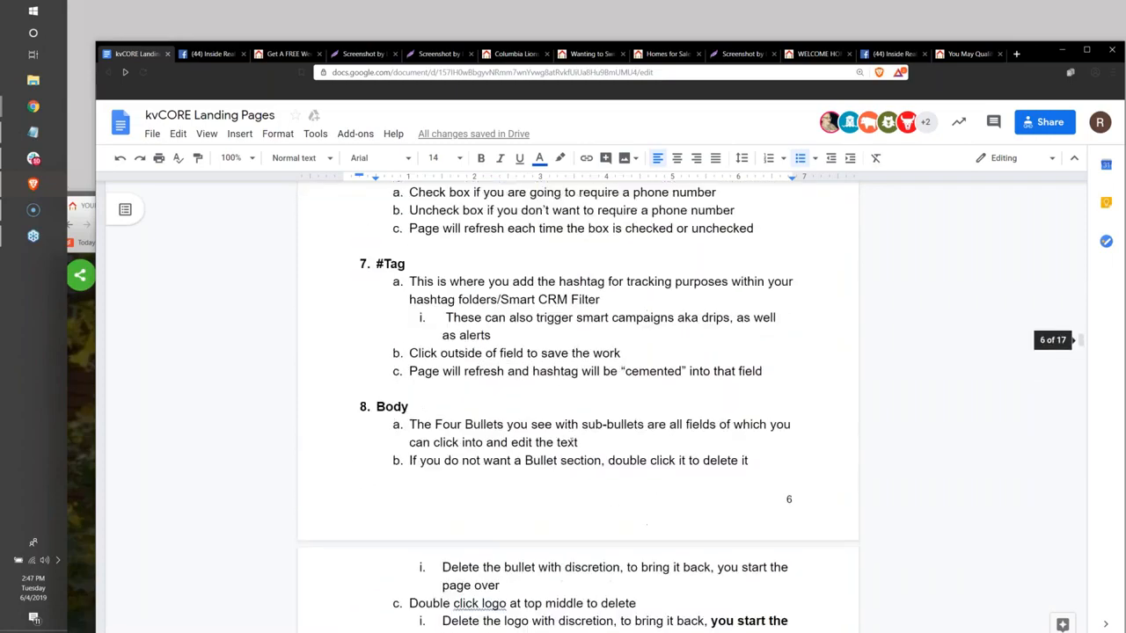
pyautogui.scroll(15, 571, 441)
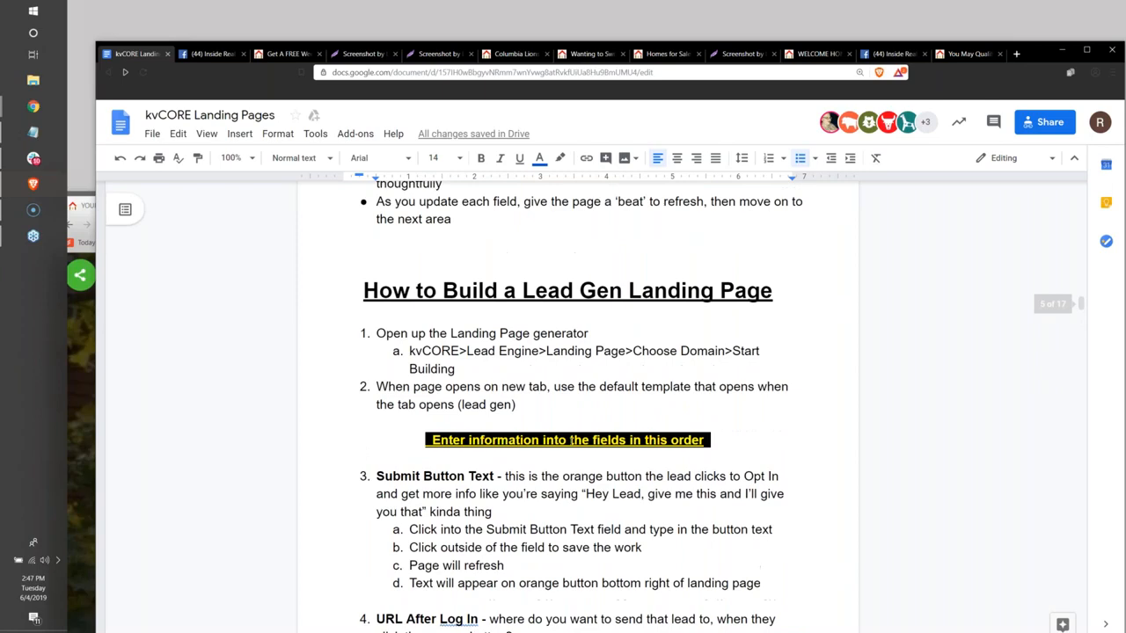
pyautogui.scroll(20, 571, 442)
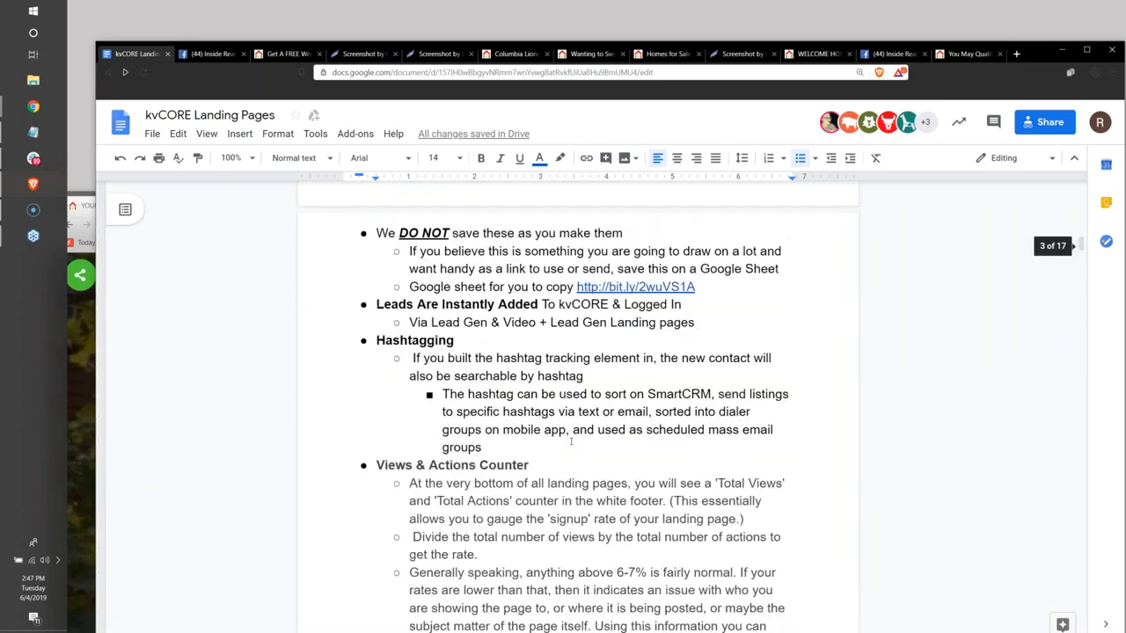
pyautogui.scroll(15, 571, 442)
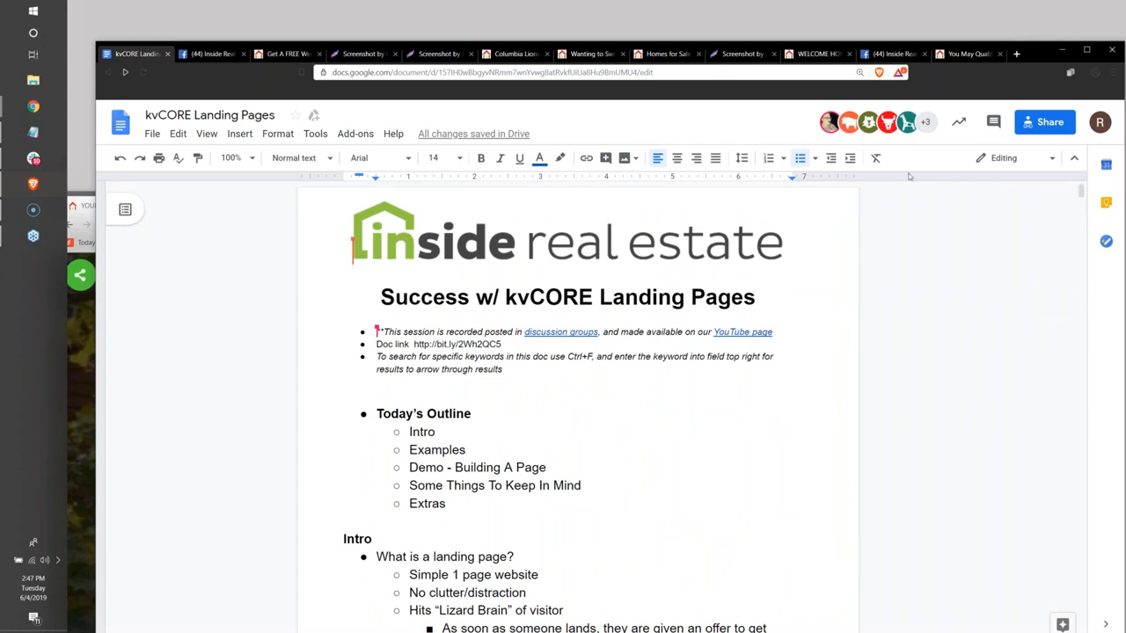
# Open insiderealestate.com/replays in a new browser tab, and move that window aside to reveal the "Bridge Page" post
pyautogui.click(1016, 55)
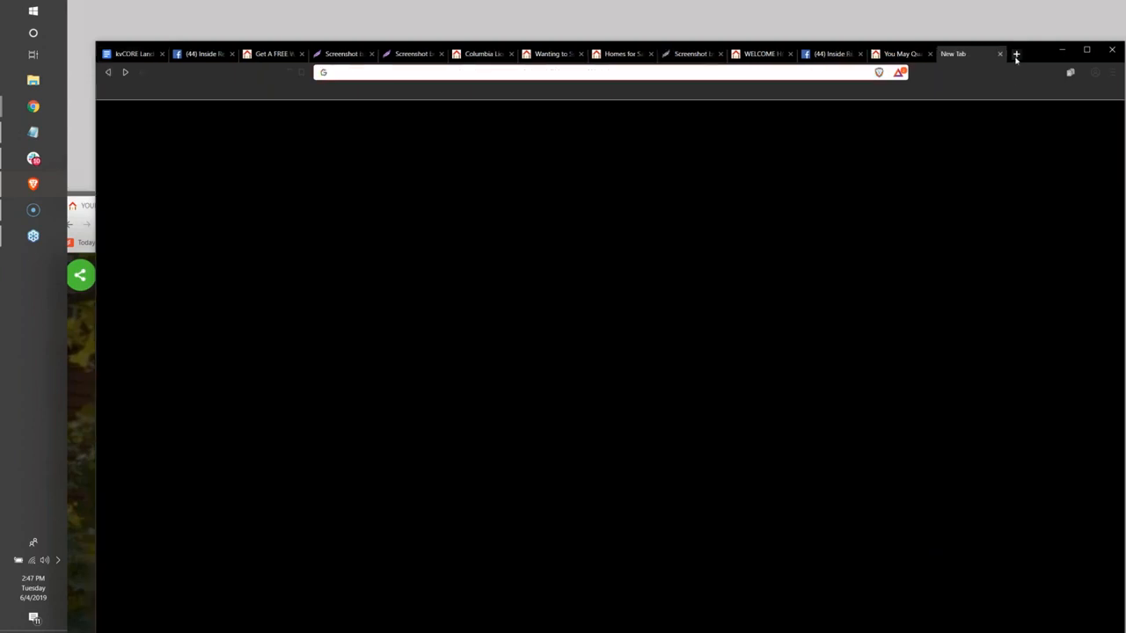
pyautogui.write('insiderealestate.com/we')
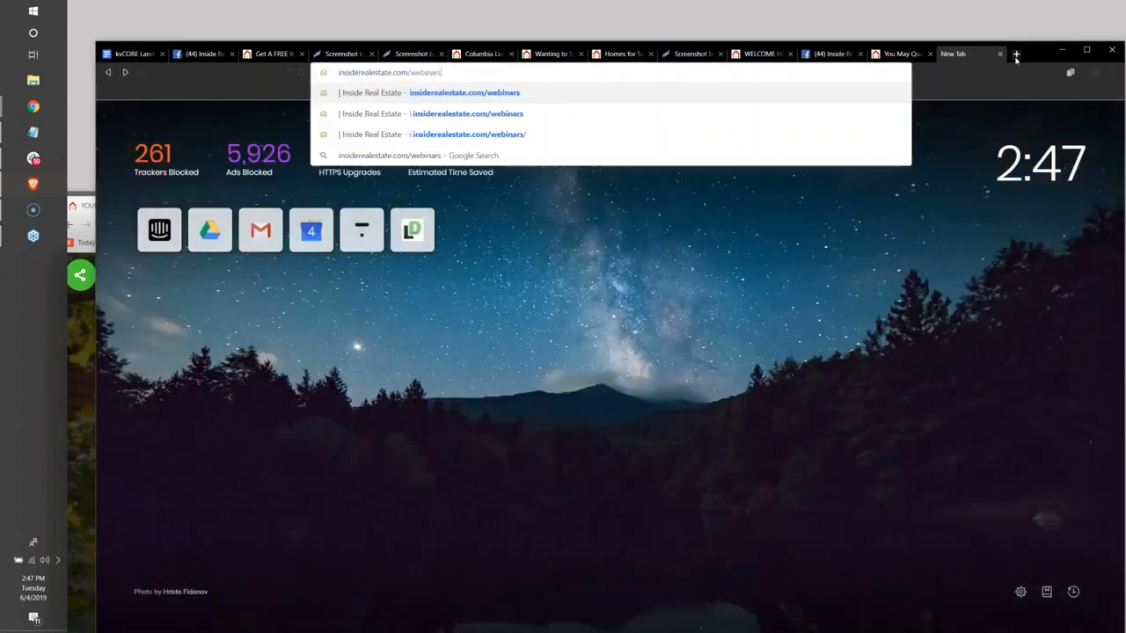
pyautogui.press('BackSpace')
pyautogui.press('BackSpace')
pyautogui.write('replays')
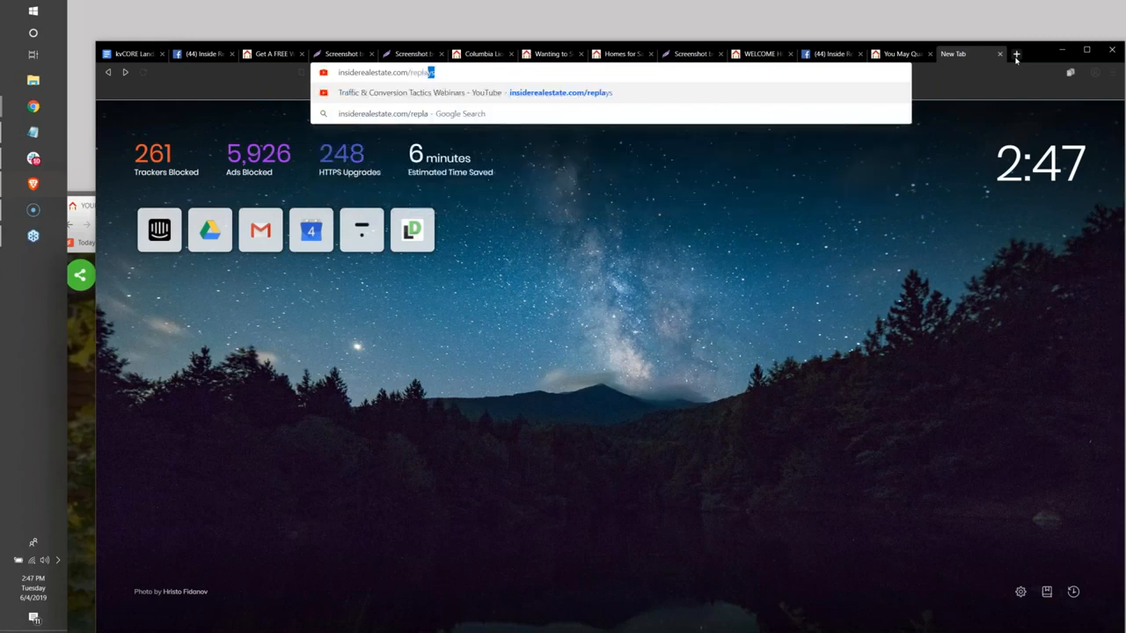
pyautogui.press('Return')
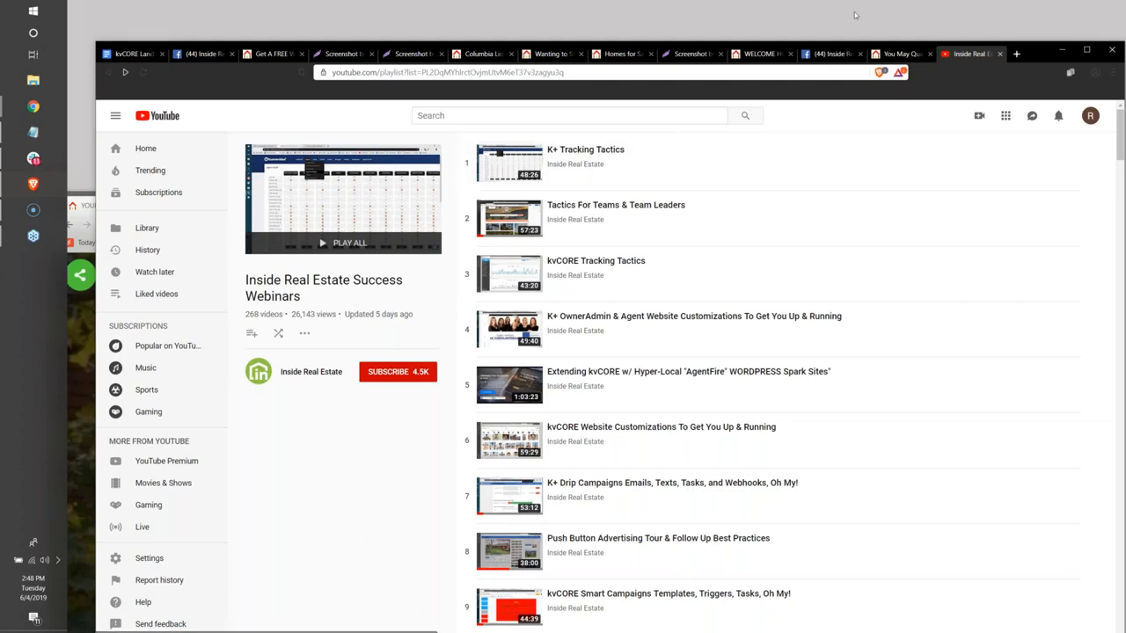
pyautogui.moveTo(1027, 57); pyautogui.dragTo(1125, 299)
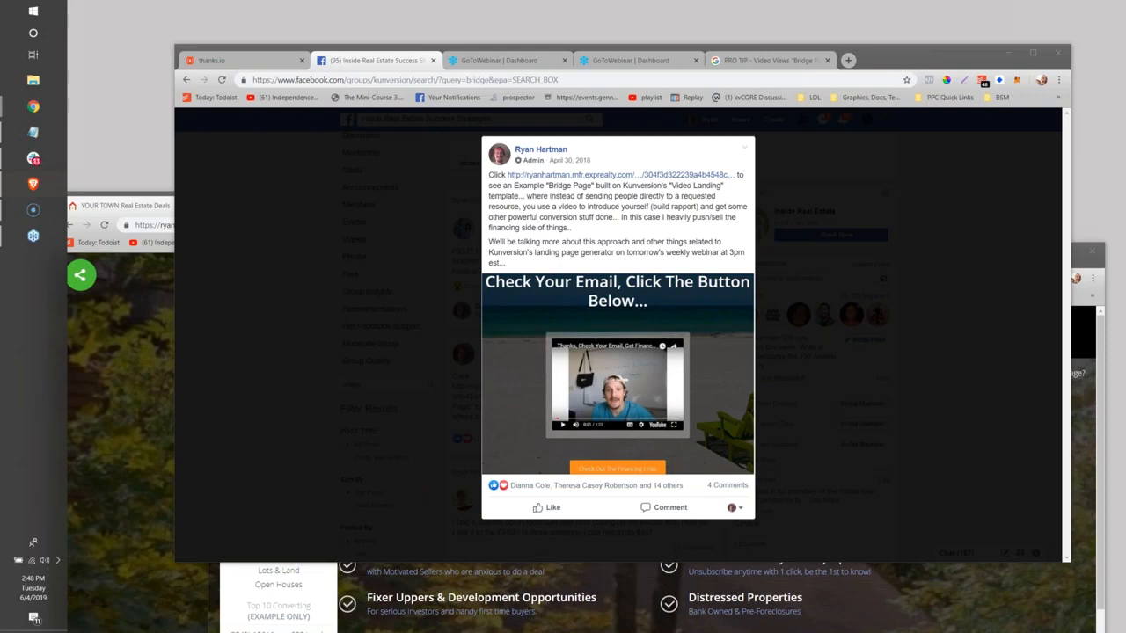